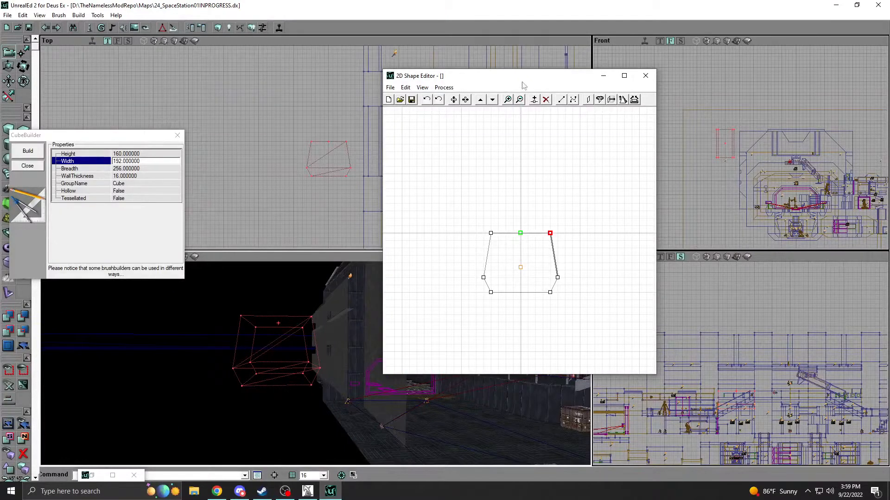
Place the 2D shape's pivot on its right side edge and revolve the shape using 3 of 12 sides per 360.
{"action": "left_click_drag", "start_coordinate": [522, 77], "coordinate": [596, 114]}
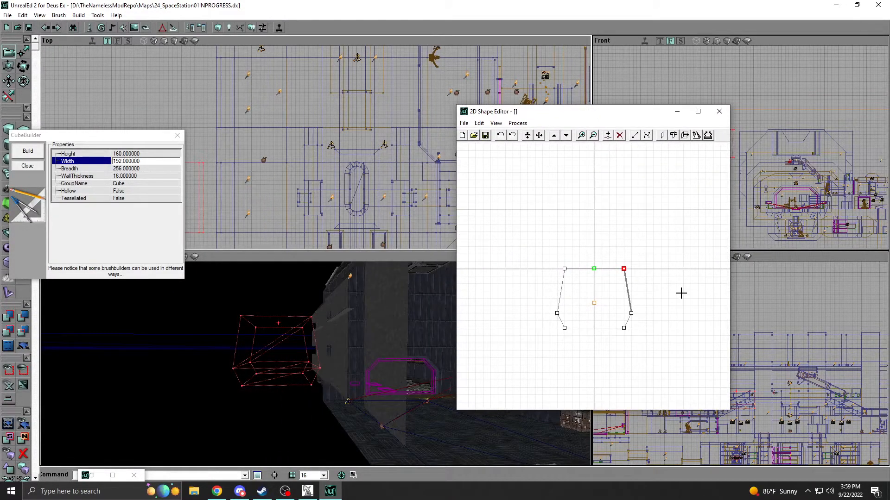
{"action": "left_click_drag", "start_coordinate": [594, 269], "coordinate": [632, 293]}
{"action": "left_click", "coordinate": [673, 136]}
{"action": "type", "text": "12"}
{"action": "double_click", "coordinate": [438, 255]}
{"action": "type", "text": "3"}
{"action": "left_click", "coordinate": [475, 238]}
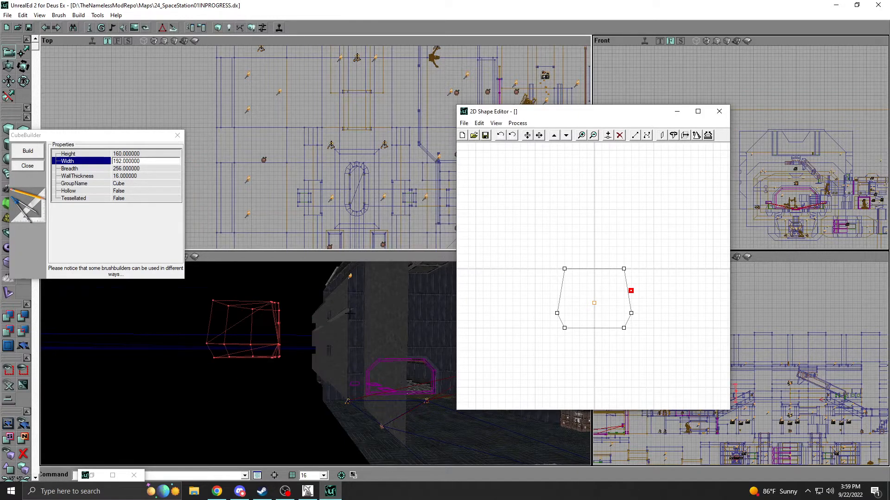
{"action": "right_click_drag", "start_coordinate": [387, 293], "coordinate": [370, 320]}
{"action": "left_click_drag", "start_coordinate": [371, 320], "coordinate": [382, 273]}
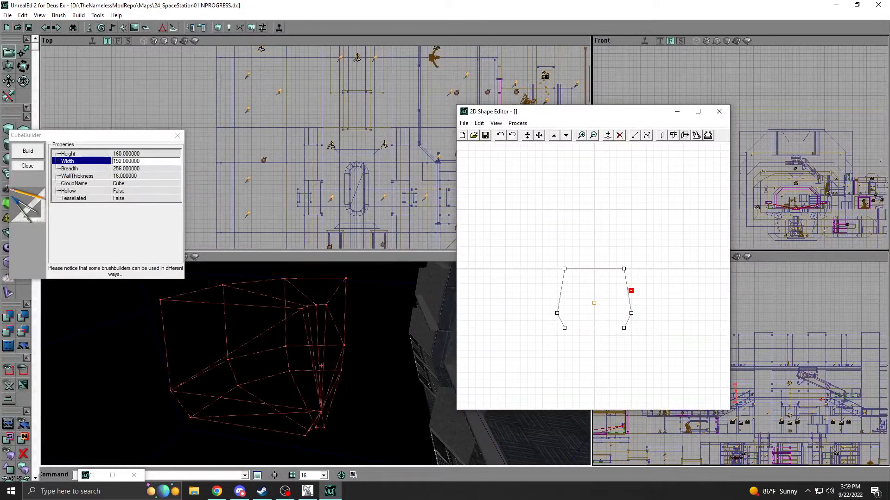
Move the shape's pivot outside the profile, clear of its right edge, and revolve it again using 3 of 12 sides.
{"action": "left_click_drag", "start_coordinate": [630, 290], "coordinate": [676, 290]}
{"action": "left_click", "coordinate": [673, 135]}
{"action": "left_click", "coordinate": [481, 239]}
{"action": "left_click_drag", "start_coordinate": [408, 283], "coordinate": [404, 271]}
{"action": "right_click_drag", "start_coordinate": [403, 271], "coordinate": [396, 297]}
{"action": "mouse_move", "coordinate": [352, 136]}
{"action": "left_mouse_down"}
{"action": "mouse_move", "coordinate": [305, 158]}
{"action": "mouse_move", "coordinate": [371, 157]}
{"action": "mouse_move", "coordinate": [360, 113]}
{"action": "left_mouse_up"}
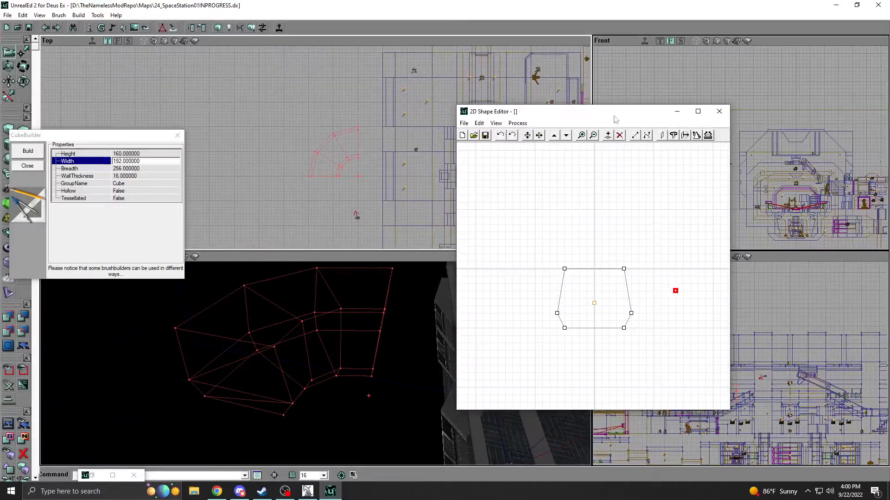
Revolve the shape into a full ring, using 12 of 12 sides per 360.
{"action": "left_click", "coordinate": [684, 136]}
{"action": "double_click", "coordinate": [437, 255]}
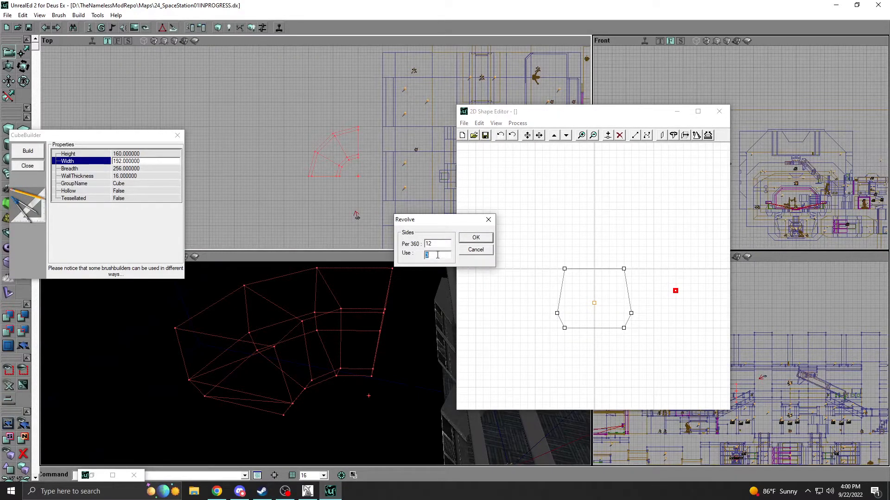
{"action": "type", "text": "12"}
{"action": "left_click", "coordinate": [476, 237]}
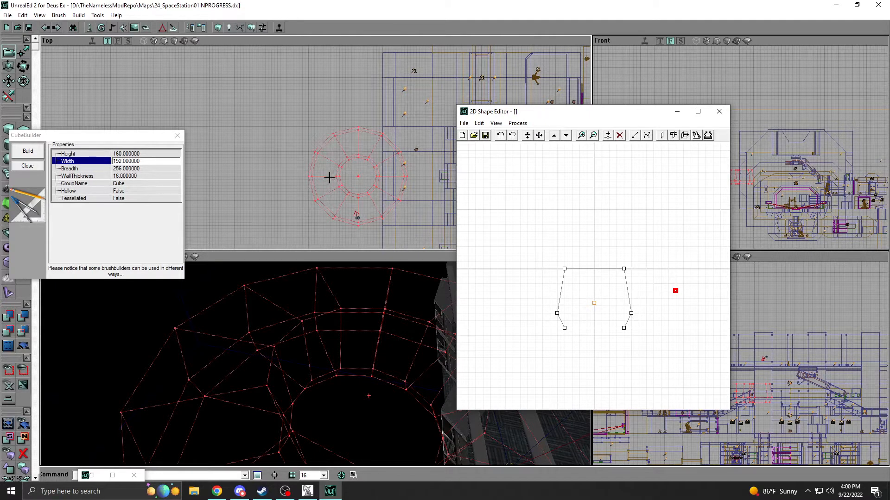
Rebuild the revolved brush as a quarter-turn curve, using 3 of 12 sides per 360.
{"action": "left_click", "coordinate": [674, 136]}
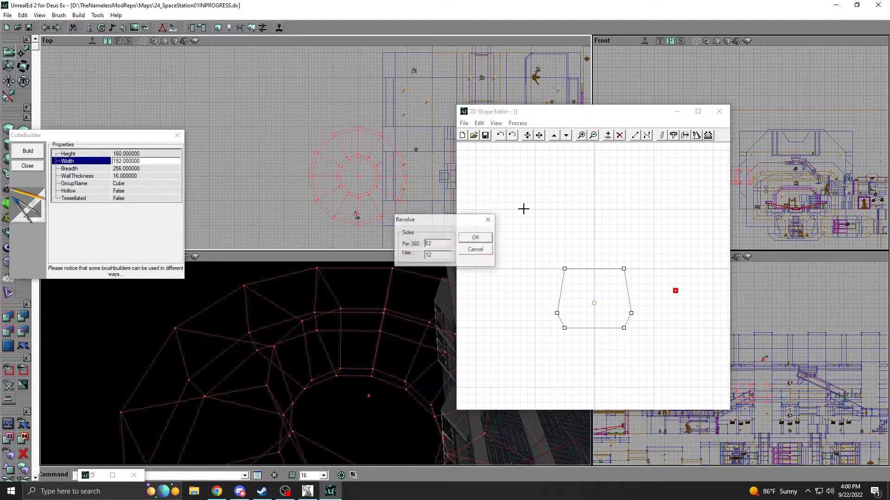
{"action": "double_click", "coordinate": [445, 255]}
{"action": "type", "text": "3"}
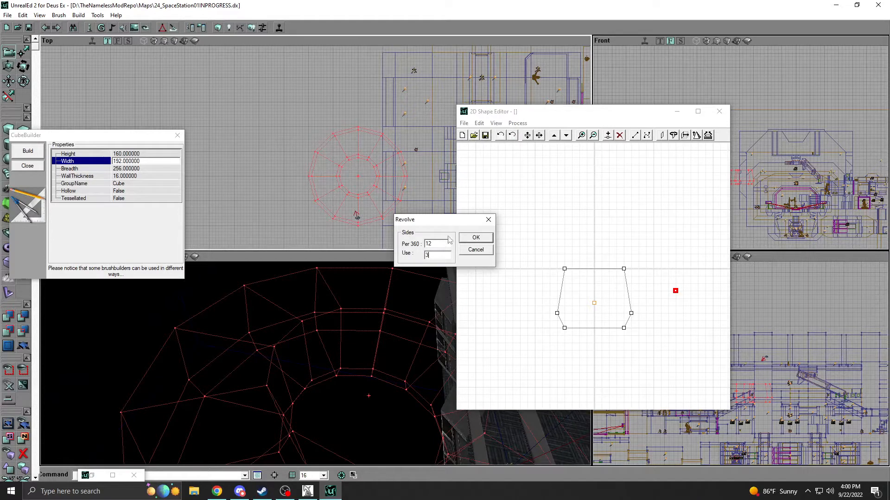
{"action": "left_click", "coordinate": [476, 238]}
{"action": "mouse_move", "coordinate": [334, 153]}
{"action": "left_mouse_down"}
{"action": "mouse_move", "coordinate": [371, 226]}
{"action": "mouse_move", "coordinate": [357, 175]}
{"action": "left_mouse_up"}
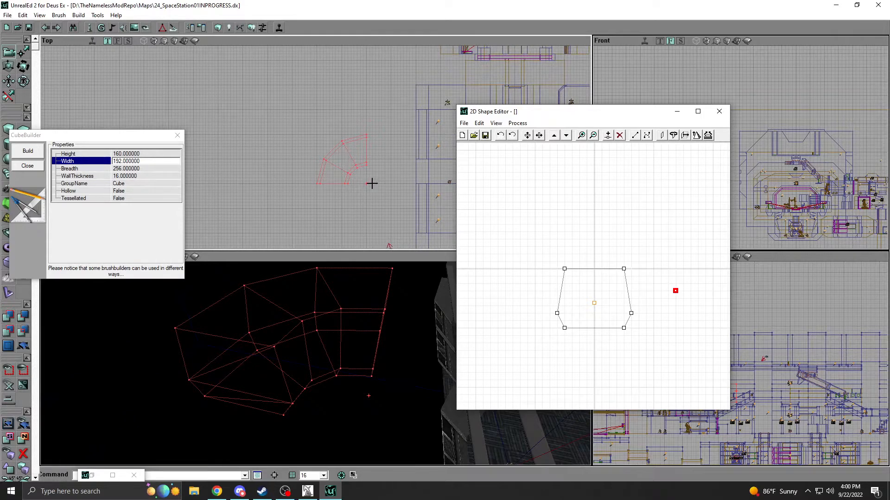
{"action": "left_click_drag", "start_coordinate": [283, 310], "coordinate": [294, 341]}
{"action": "right_click_drag", "start_coordinate": [295, 341], "coordinate": [274, 334]}
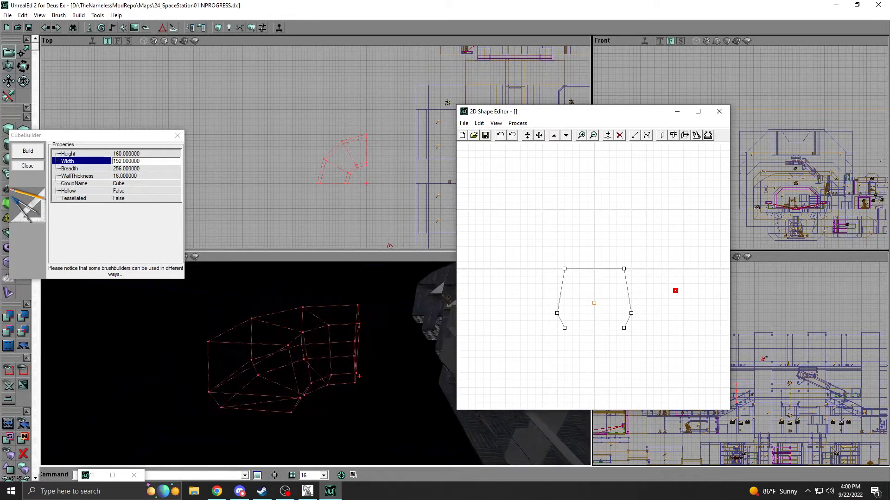
Revolve the shape into a half ring, using 6 of 12 sides per 360.
{"action": "left_click", "coordinate": [685, 136]}
{"action": "double_click", "coordinate": [435, 255]}
{"action": "type", "text": "6"}
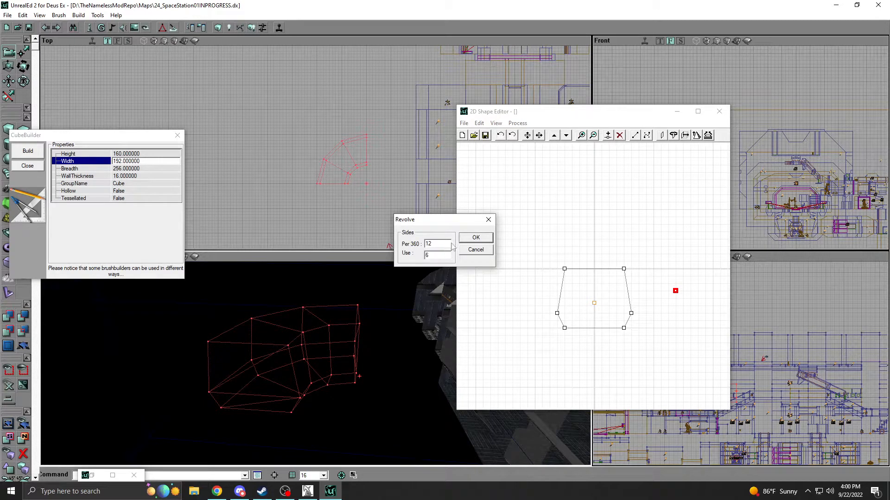
{"action": "left_click", "coordinate": [475, 238]}
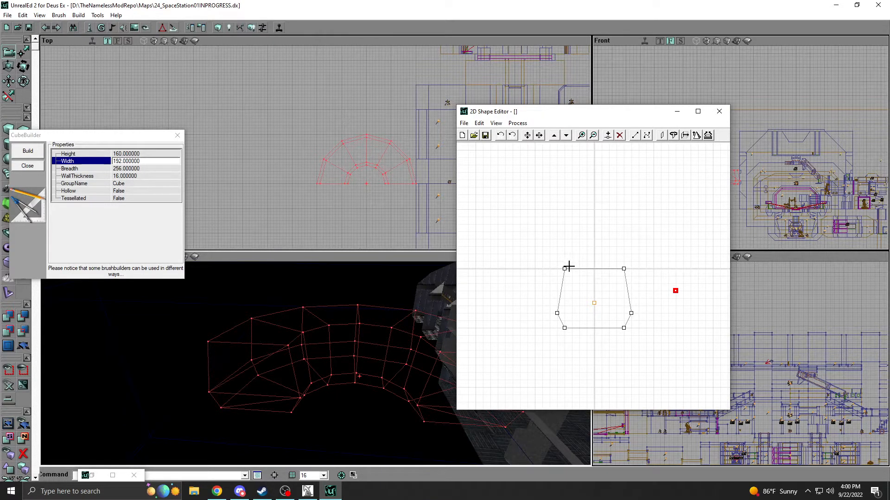
Extrude the shape 256 deep, move its pivot back inside the profile on the centre line, and extrude it again at depth 256.
{"action": "left_click", "coordinate": [685, 136]}
{"action": "left_click", "coordinate": [473, 241]}
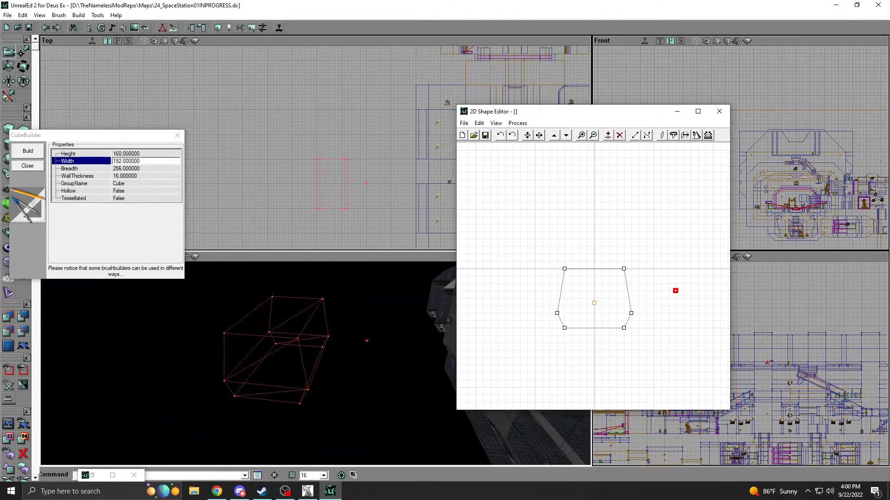
{"action": "left_click_drag", "start_coordinate": [675, 290], "coordinate": [594, 297]}
{"action": "left_click", "coordinate": [685, 135]}
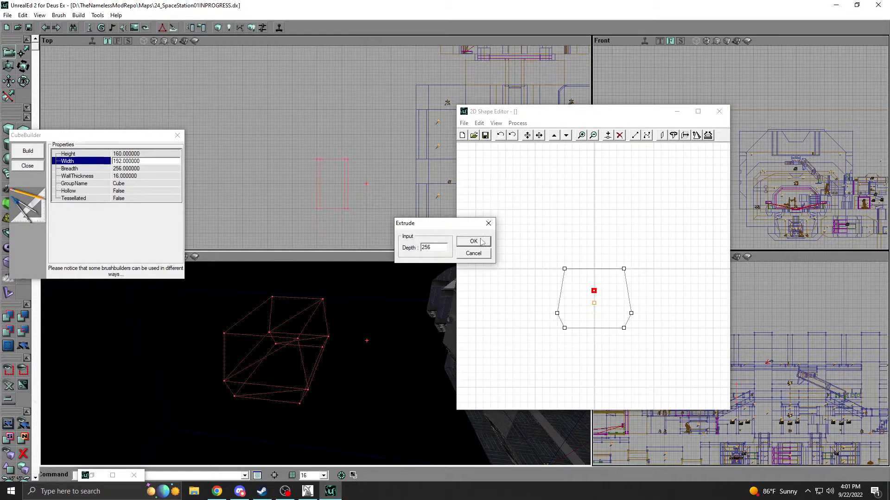
{"action": "left_click", "coordinate": [474, 244]}
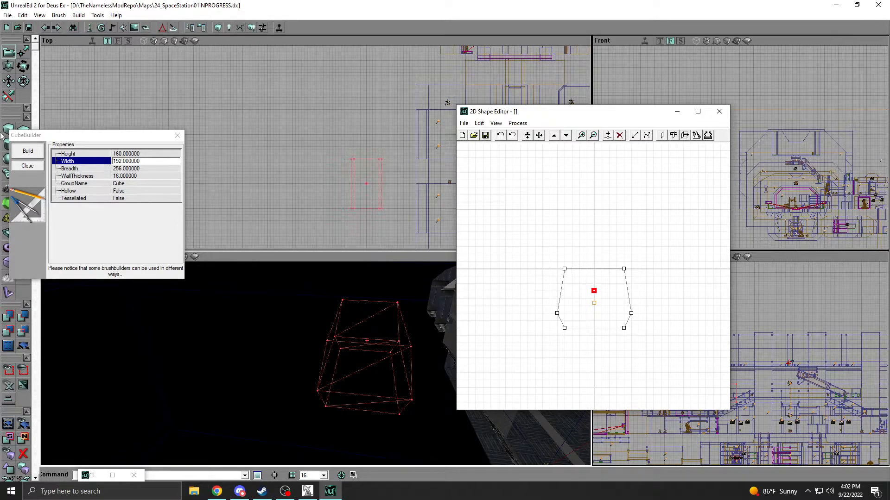
Build a thin cube brush with height 112, width 56 and breadth 4.
{"action": "left_click", "coordinate": [28, 150]}
{"action": "left_click", "coordinate": [123, 156]}
{"action": "type", "text": "112"}
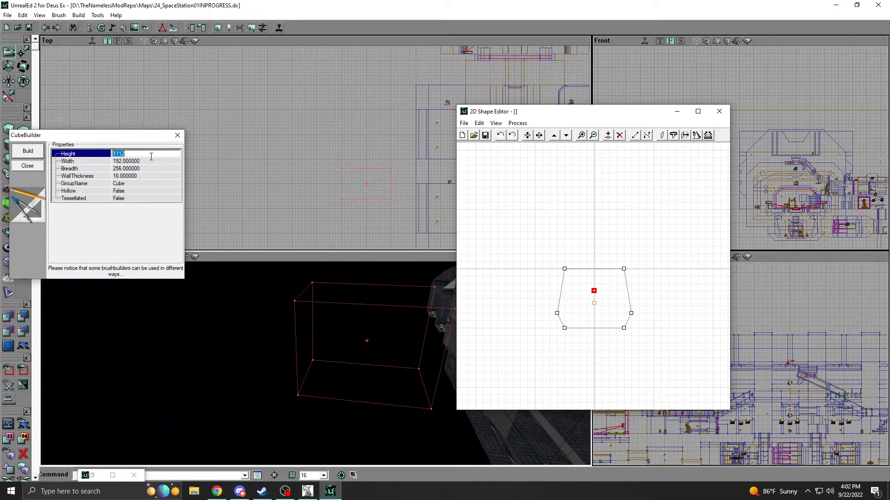
{"action": "left_click", "coordinate": [140, 162]}
{"action": "type", "text": "56"}
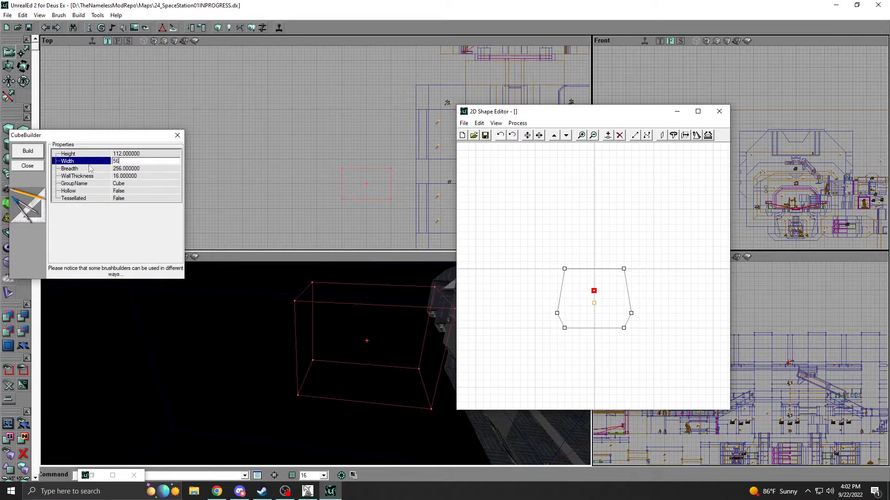
{"action": "left_click", "coordinate": [128, 168]}
{"action": "type", "text": "4"}
{"action": "left_click", "coordinate": [38, 151]}
Reset the builder brush's orientation so the thin slab stands upright.
{"action": "mouse_move", "coordinate": [240, 334]}
{"action": "left_mouse_down"}
{"action": "mouse_move", "coordinate": [278, 342]}
{"action": "mouse_move", "coordinate": [297, 371]}
{"action": "mouse_move", "coordinate": [297, 334]}
{"action": "left_mouse_up"}
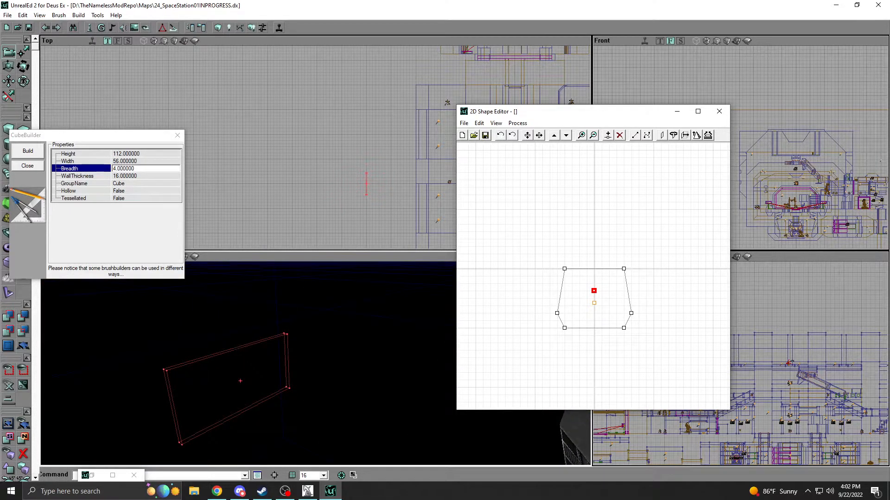
{"action": "right_click", "coordinate": [238, 354]}
{"action": "mouse_move", "coordinate": [260, 201]}
{"action": "left_click", "coordinate": [379, 222]}
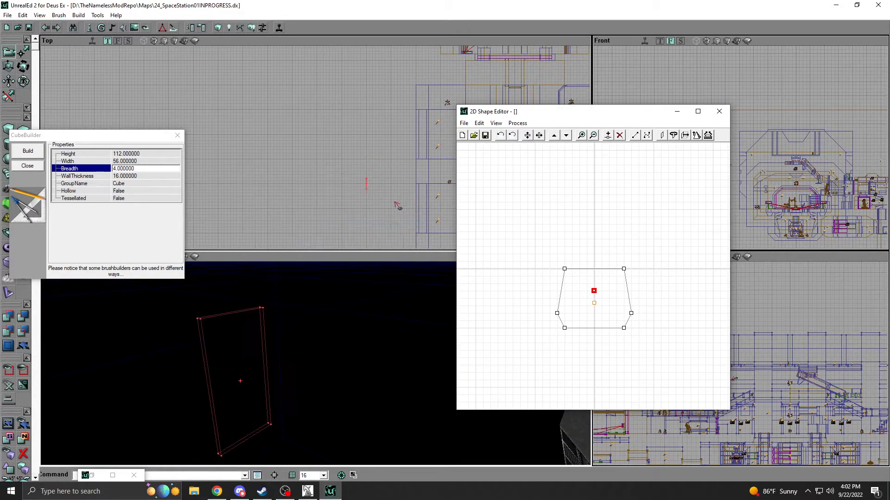
Close the 2D shape editor and move the slab brush into the station's large hall.
{"action": "left_click", "coordinate": [719, 111]}
{"action": "left_click_drag", "start_coordinate": [352, 148], "coordinate": [289, 186]}
{"action": "left_click_drag", "start_coordinate": [315, 362], "coordinate": [325, 408]}
{"action": "mouse_move", "coordinate": [325, 408]}
{"action": "right_mouse_down"}
{"action": "mouse_move", "coordinate": [296, 394]}
{"action": "mouse_move", "coordinate": [278, 359]}
{"action": "mouse_move", "coordinate": [286, 454]}
{"action": "mouse_move", "coordinate": [286, 438]}
{"action": "right_mouse_up"}
{"action": "mouse_move", "coordinate": [303, 343]}
{"action": "right_mouse_down"}
{"action": "mouse_move", "coordinate": [303, 297]}
{"action": "mouse_move", "coordinate": [301, 325]}
{"action": "right_mouse_up"}
Open the V_Com_Center texture package and show the textures of all its groups.
{"action": "left_click", "coordinate": [134, 27]}
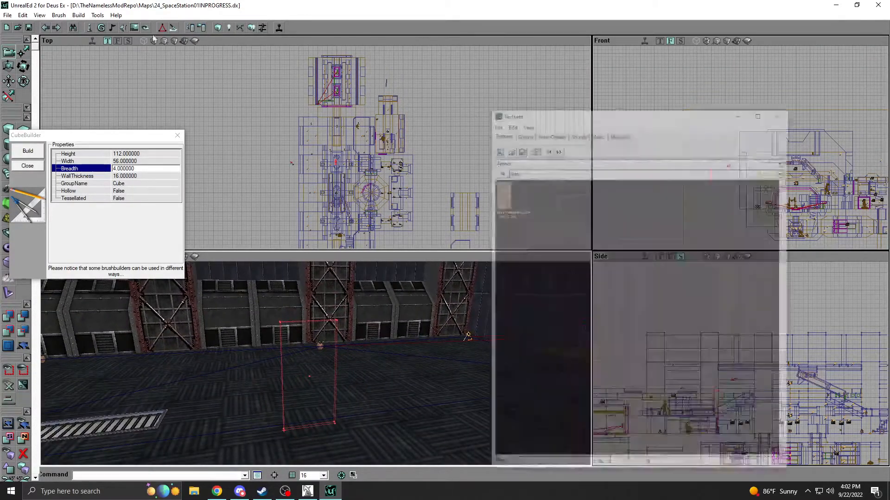
{"action": "left_click", "coordinate": [614, 105]}
{"action": "scroll", "coordinate": [616, 135], "scroll_direction": "down", "scroll_amount": 10}
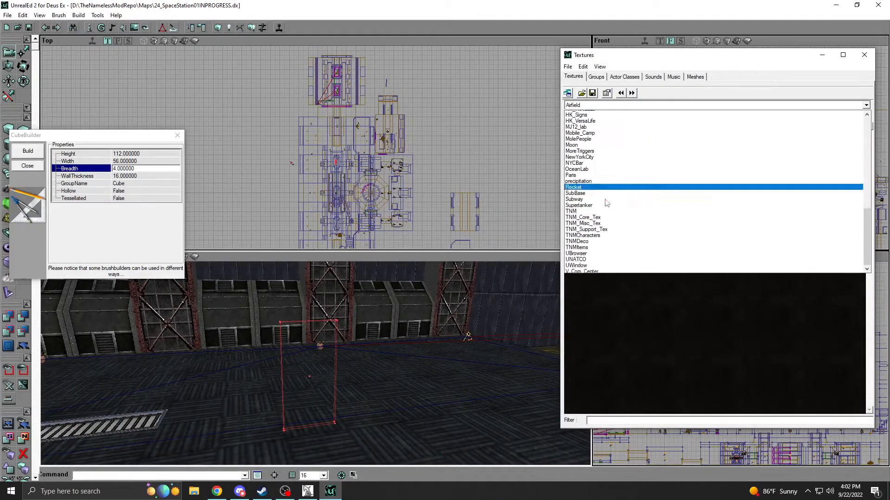
{"action": "left_click", "coordinate": [600, 272]}
{"action": "left_click", "coordinate": [570, 116]}
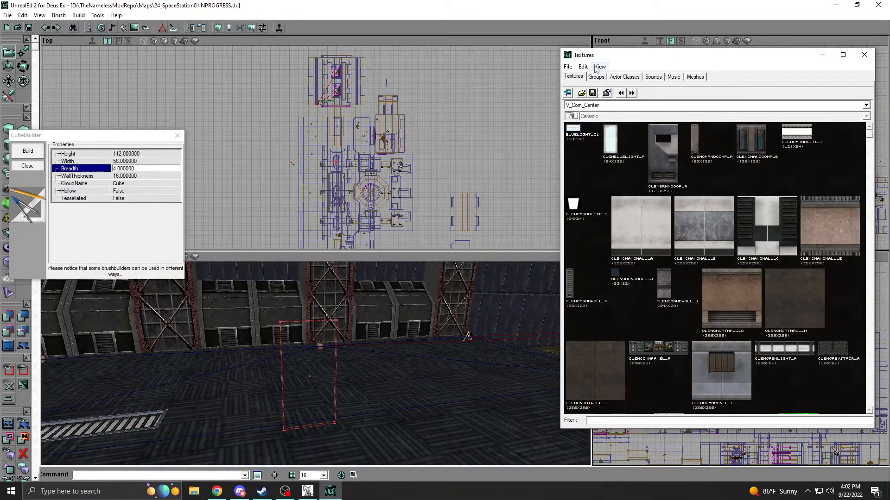
Show the texture thumbnails at one uniform size, choose the ClenBrwnDoor_A texture and minimize the browser.
{"action": "left_click", "coordinate": [600, 66]}
{"action": "mouse_move", "coordinate": [631, 90]}
{"action": "left_click", "coordinate": [679, 111]}
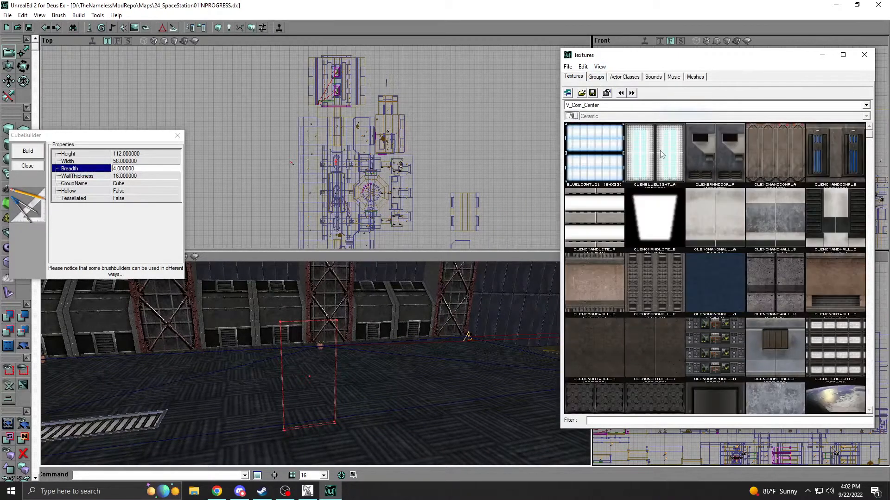
{"action": "left_click", "coordinate": [722, 152]}
{"action": "left_click", "coordinate": [825, 54]}
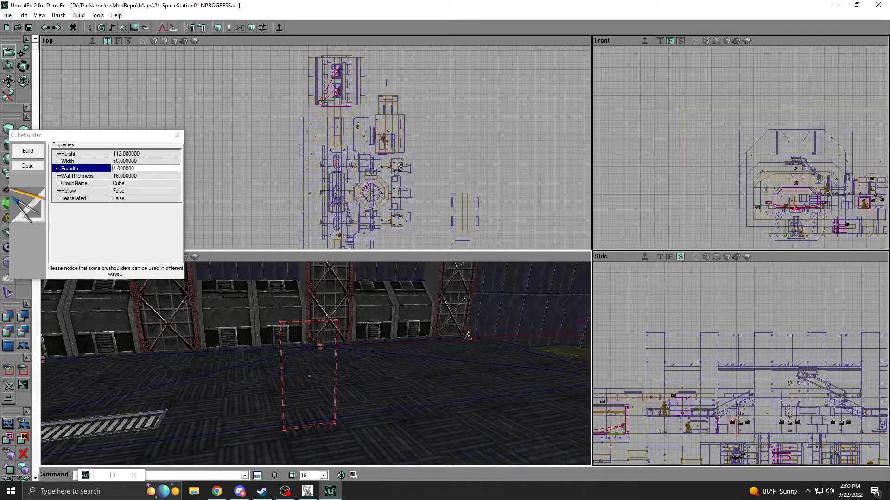
Add the slab brush to the level as solid geometry with the door texture.
{"action": "left_click", "coordinate": [7, 318]}
{"action": "right_click_drag", "start_coordinate": [232, 348], "coordinate": [208, 336]}
{"action": "mouse_move", "coordinate": [278, 356]}
{"action": "left_mouse_down"}
{"action": "mouse_move", "coordinate": [273, 341]}
{"action": "mouse_move", "coordinate": [297, 338]}
{"action": "mouse_move", "coordinate": [278, 356]}
{"action": "left_mouse_up"}
Apply a simple texture scaling of 0.5 to the door slab's front face.
{"action": "right_click", "coordinate": [304, 314]}
{"action": "left_click", "coordinate": [333, 320]}
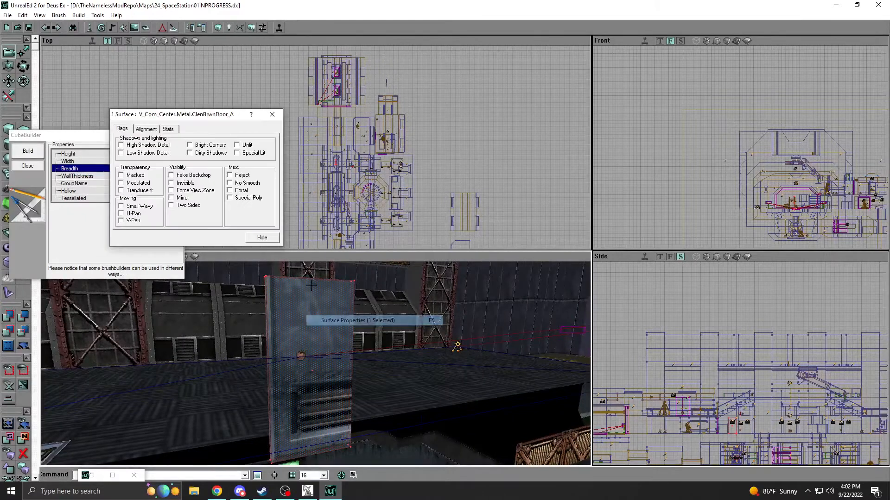
{"action": "left_click", "coordinate": [143, 131]}
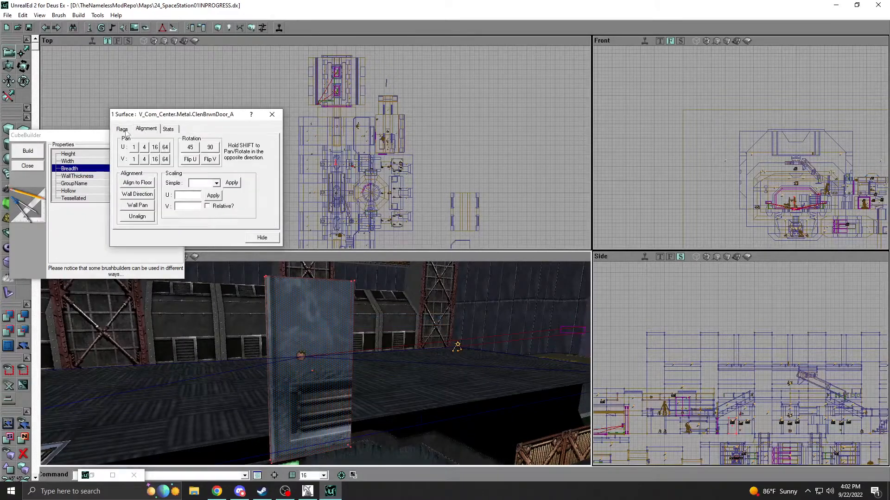
{"action": "left_click", "coordinate": [216, 183]}
{"action": "left_click", "coordinate": [206, 211]}
{"action": "left_click", "coordinate": [231, 183]}
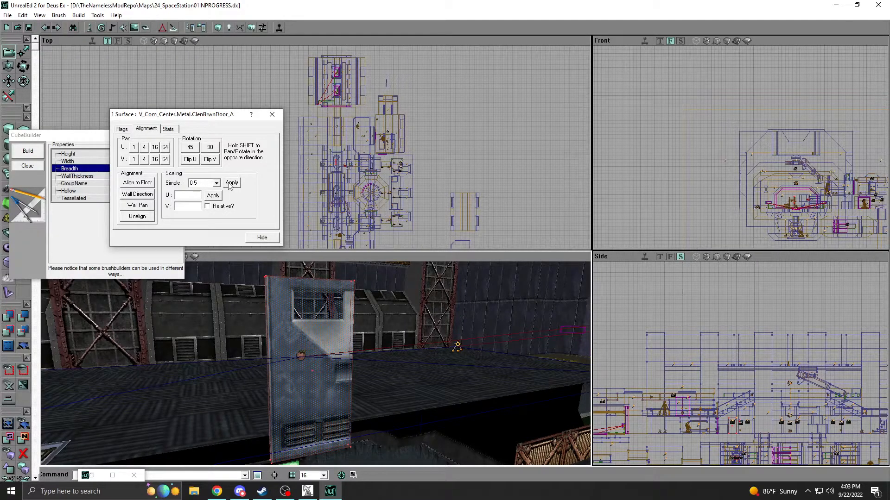
{"action": "right_click_drag", "start_coordinate": [315, 364], "coordinate": [266, 357]}
{"action": "right_click_drag", "start_coordinate": [285, 306], "coordinate": [289, 304]}
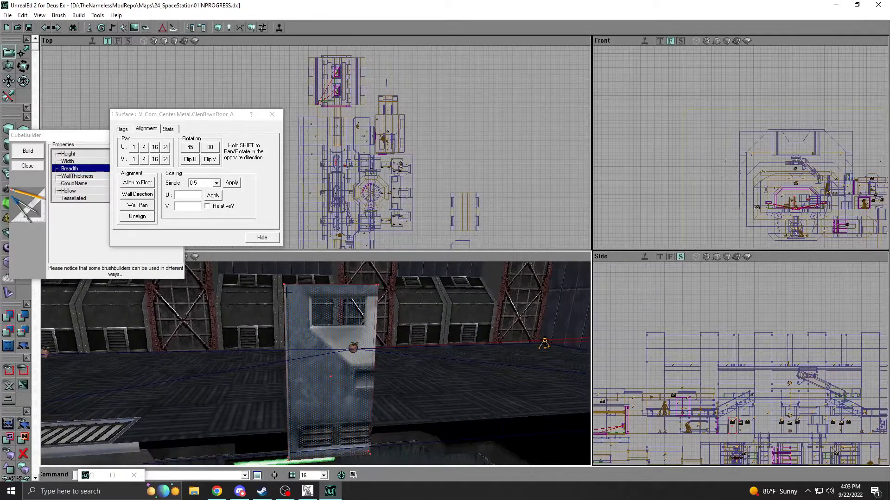
Choose the JCDouble actor class under Pawn, ScriptedPawn, HumanMilitary.
{"action": "left_click", "coordinate": [89, 27]}
{"action": "left_click", "coordinate": [569, 114]}
{"action": "scroll", "coordinate": [587, 278], "scroll_direction": "down", "scroll_amount": 3}
{"action": "left_click", "coordinate": [578, 233]}
{"action": "left_click", "coordinate": [587, 262]}
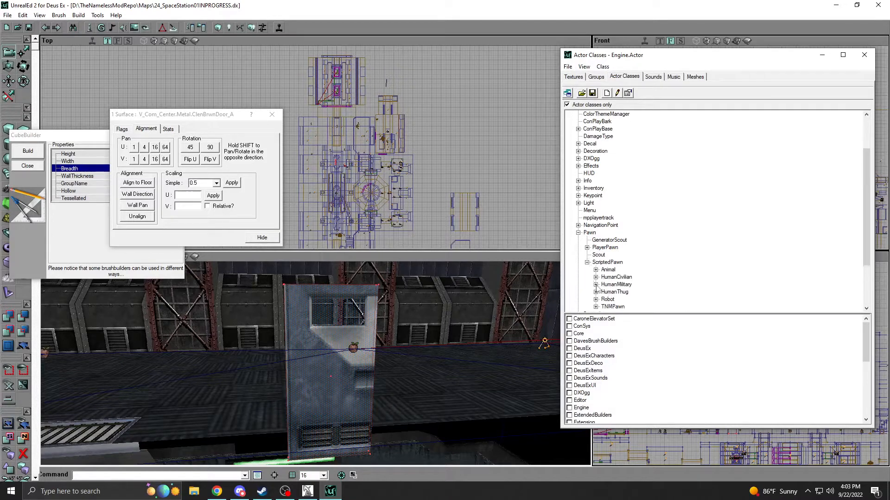
{"action": "left_click", "coordinate": [596, 284]}
{"action": "left_click", "coordinate": [620, 197]}
Add a JCDouble actor on the floor near the door slab.
{"action": "right_click_drag", "start_coordinate": [510, 319], "coordinate": [532, 370]}
{"action": "right_click", "coordinate": [339, 411]}
{"action": "left_click", "coordinate": [373, 323]}
{"action": "left_click", "coordinate": [356, 325]}
Move the JCDouble actor right in front of the door slab to compare their sizes.
{"action": "scroll", "coordinate": [340, 162], "scroll_direction": "up", "scroll_amount": 6}
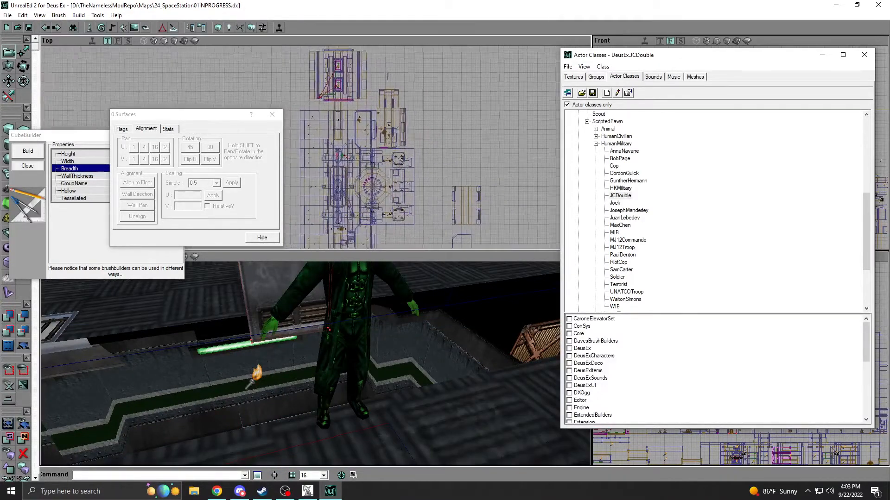
{"action": "right_click_drag", "start_coordinate": [424, 172], "coordinate": [362, 157]}
{"action": "scroll", "coordinate": [300, 148], "scroll_direction": "up", "scroll_amount": 5}
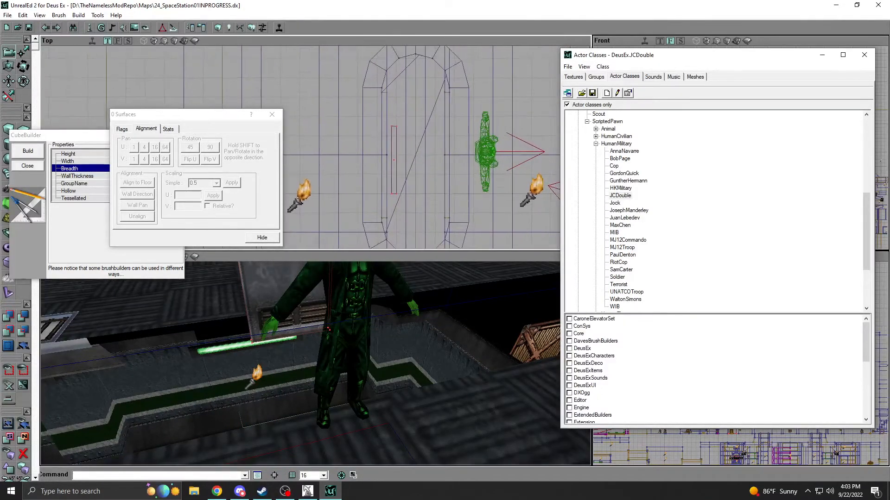
{"action": "left_click", "coordinate": [383, 145]}
{"action": "right_click_drag", "start_coordinate": [366, 334], "coordinate": [394, 288]}
{"action": "right_click_drag", "start_coordinate": [301, 361], "coordinate": [269, 355]}
{"action": "right_click_drag", "start_coordinate": [335, 298], "coordinate": [354, 305]}
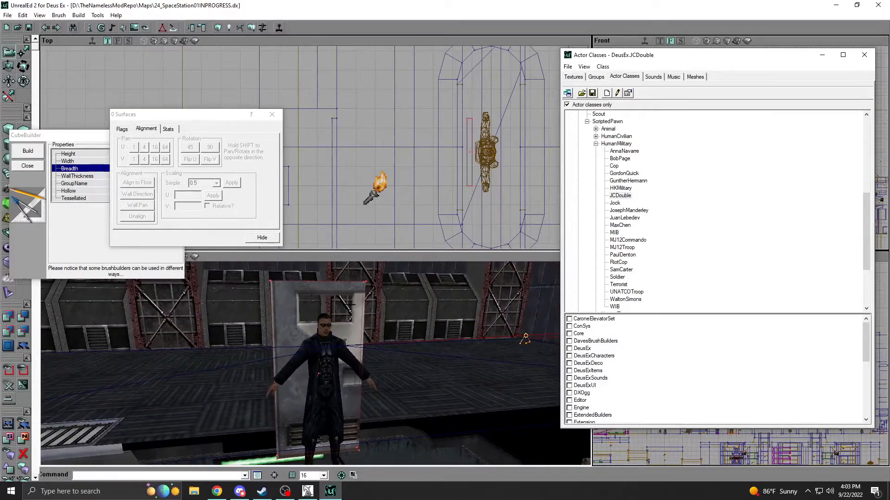
Fit the texture on the door slab's front face by trying V scales of 0.45, 0.42 and 0.43, ending with U and V at 0.44.
{"action": "right_click", "coordinate": [283, 309]}
{"action": "left_click", "coordinate": [185, 195]}
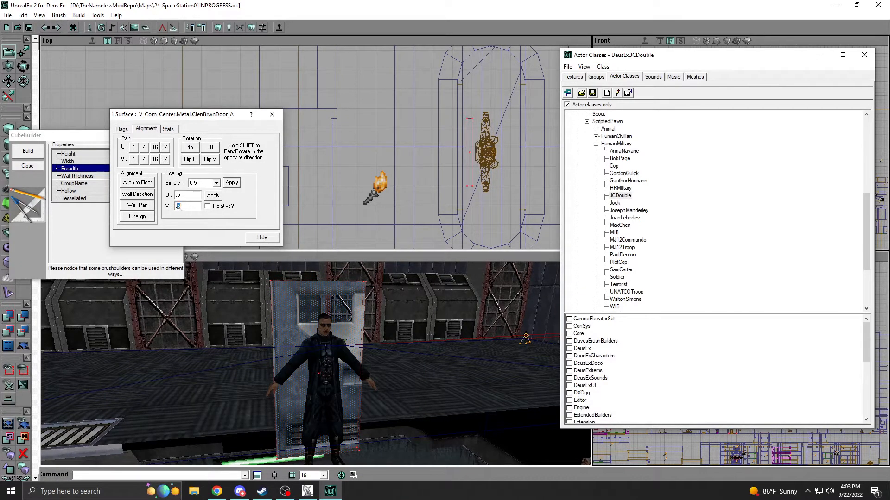
{"action": "left_click", "coordinate": [208, 199]}
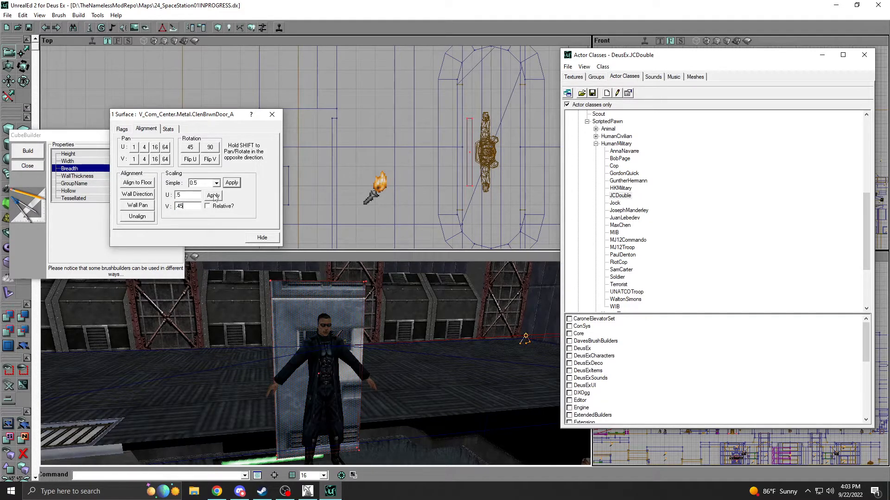
{"action": "left_click", "coordinate": [214, 196]}
{"action": "type", "text": "2"}
{"action": "left_click", "coordinate": [215, 197]}
{"action": "key", "text": "BackSpace"}
{"action": "type", "text": "3"}
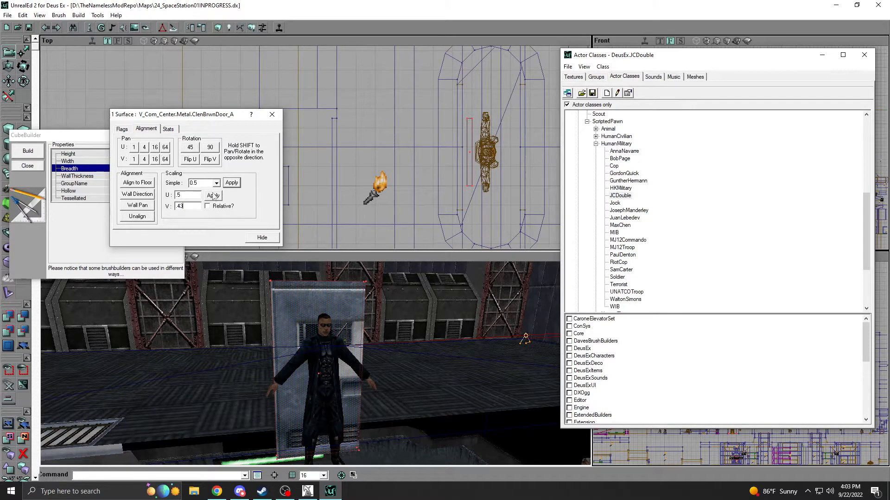
{"action": "left_click", "coordinate": [212, 196]}
{"action": "type", "text": "4"}
{"action": "left_click", "coordinate": [213, 197]}
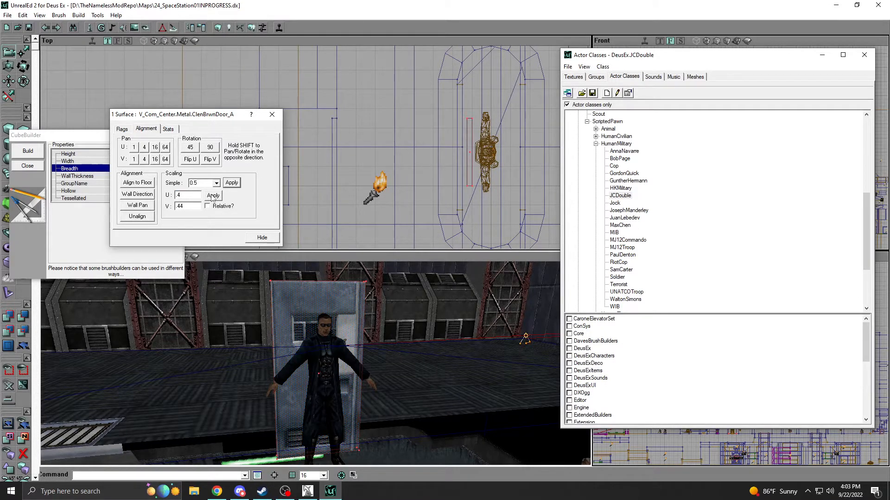
{"action": "type", "text": "4"}
{"action": "left_click", "coordinate": [213, 196]}
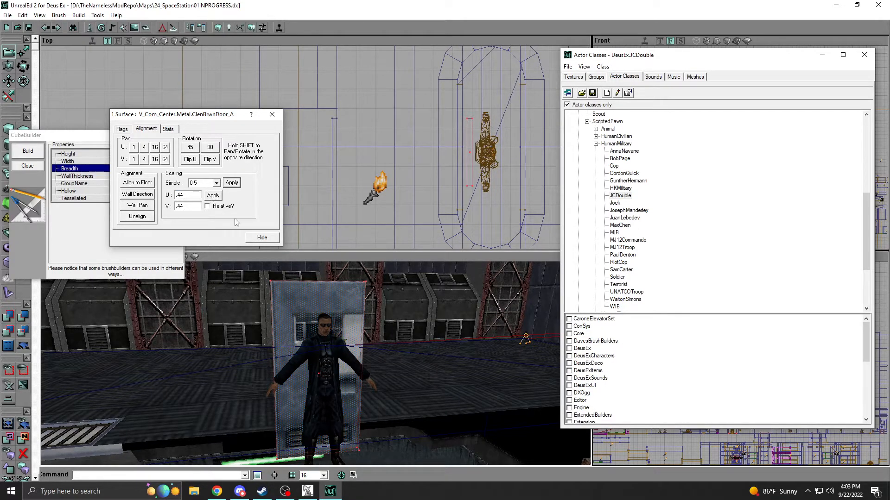
Close the surface properties and the cube builder, and deselect everything around the door slab.
{"action": "left_click", "coordinate": [261, 237]}
{"action": "left_click", "coordinate": [28, 166]}
{"action": "left_click", "coordinate": [329, 321]}
{"action": "key", "text": "shift+n"}
{"action": "mouse_move", "coordinate": [337, 301]}
{"action": "right_mouse_down"}
{"action": "mouse_move", "coordinate": [317, 298]}
{"action": "mouse_move", "coordinate": [296, 267]}
{"action": "mouse_move", "coordinate": [338, 274]}
{"action": "mouse_move", "coordinate": [330, 301]}
{"action": "right_mouse_up"}
{"action": "mouse_move", "coordinate": [330, 301]}
{"action": "left_mouse_down"}
{"action": "mouse_move", "coordinate": [340, 255]}
{"action": "mouse_move", "coordinate": [328, 303]}
{"action": "left_mouse_up"}
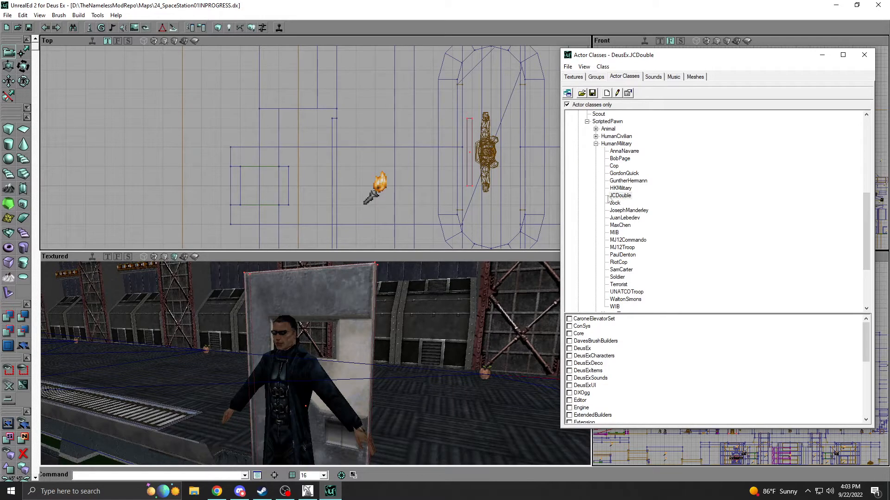
Look through the Decoration actor classes, including the TNMDecoration group, for a custom actor.
{"action": "scroll", "coordinate": [599, 165], "scroll_direction": "up", "scroll_amount": 3}
{"action": "left_click", "coordinate": [587, 189]}
{"action": "left_click", "coordinate": [579, 211]}
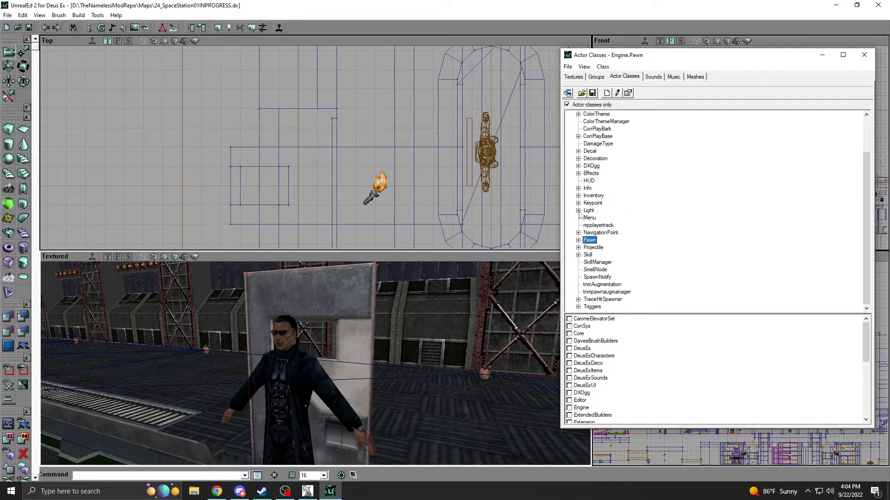
{"action": "left_click", "coordinate": [578, 158]}
{"action": "scroll", "coordinate": [600, 224], "scroll_direction": "down", "scroll_amount": 5}
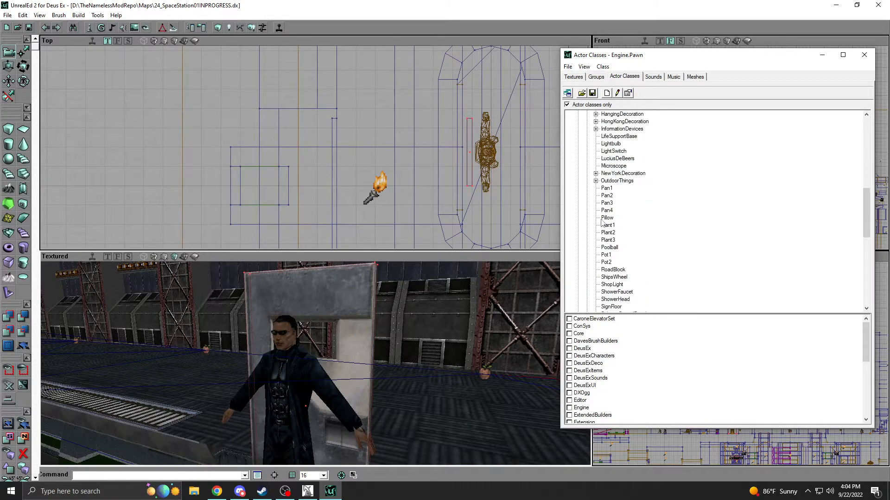
{"action": "scroll", "coordinate": [600, 224], "scroll_direction": "down", "scroll_amount": 1}
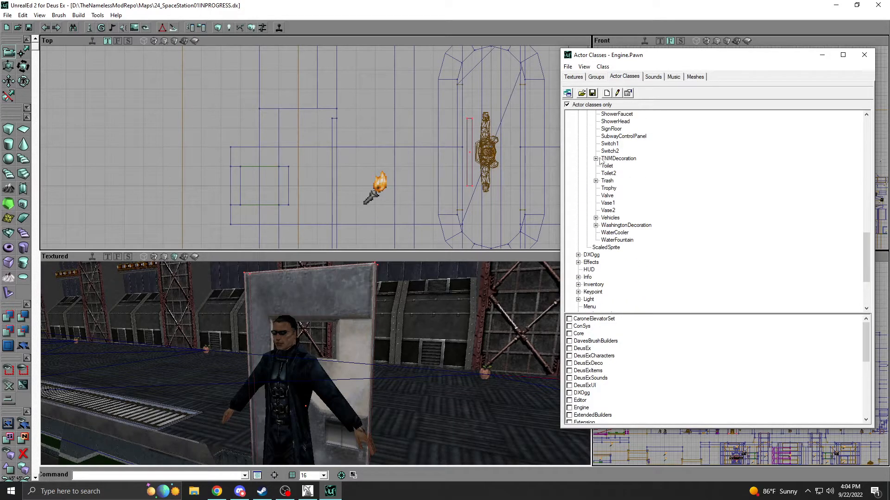
{"action": "left_click", "coordinate": [596, 159]}
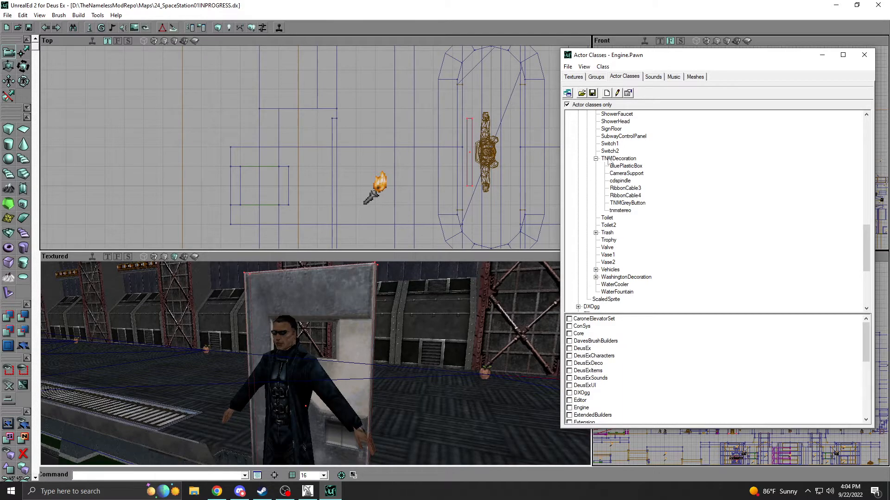
{"action": "left_click", "coordinate": [595, 159]}
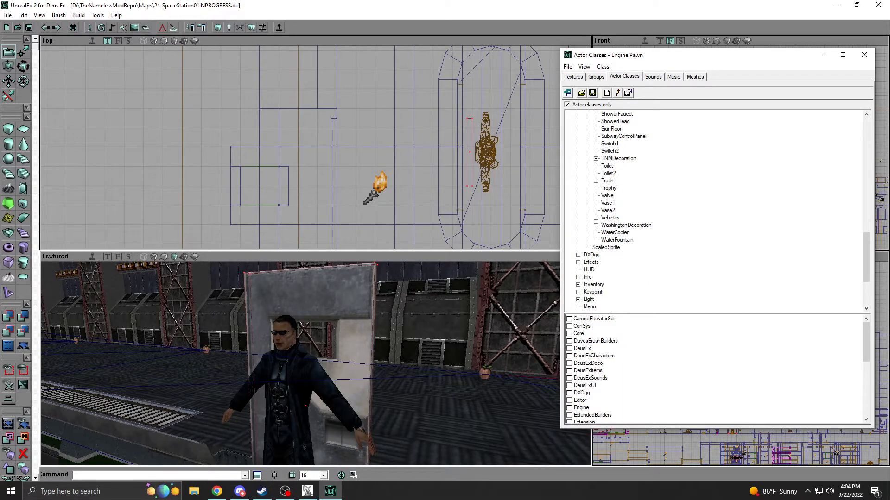
Switch to the original UnrealEd window with 24_SpaceStation01 and expand the Decoration classes down to TNMDecoration.
{"action": "left_click", "coordinate": [308, 491]}
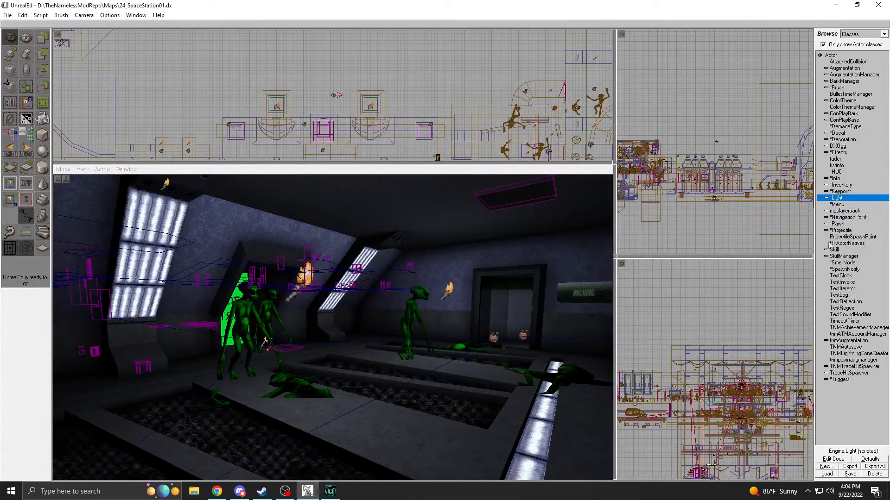
{"action": "left_click", "coordinate": [825, 222]}
{"action": "left_click", "coordinate": [826, 223]}
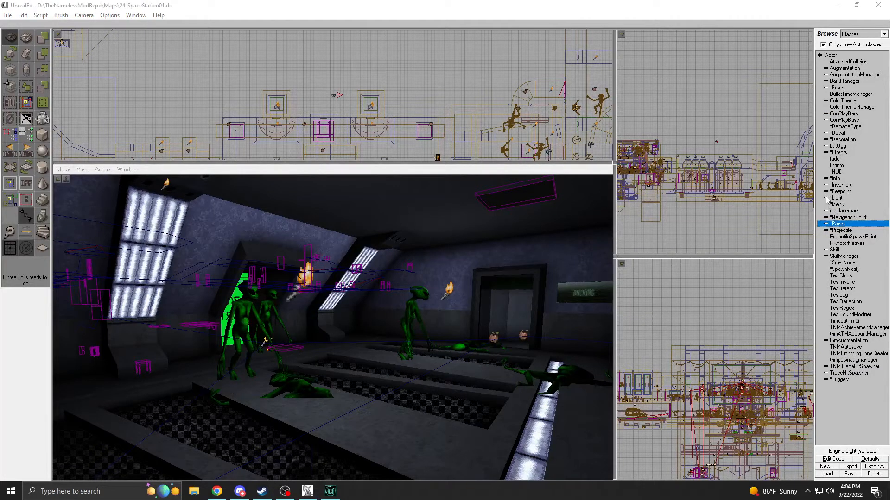
{"action": "left_click", "coordinate": [826, 140]}
{"action": "left_click", "coordinate": [832, 152]}
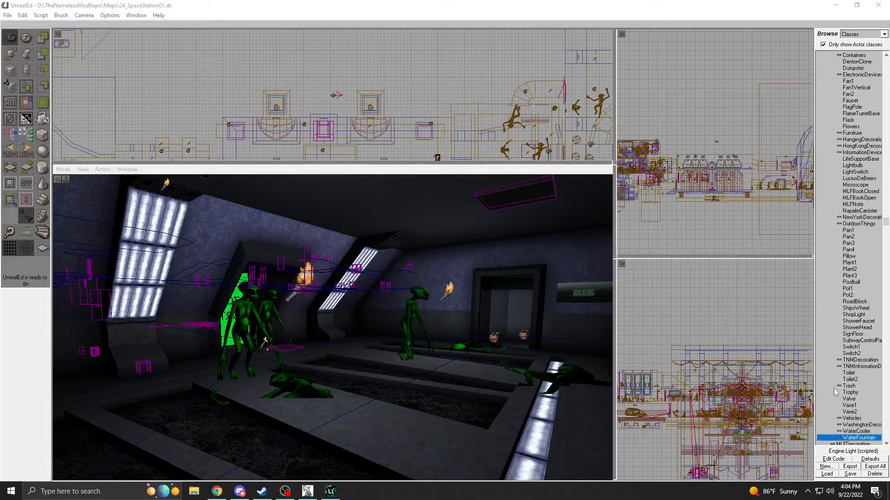
{"action": "left_click", "coordinate": [839, 360]}
Look through the TNMDecoration classes and select CRDenton.
{"action": "left_click", "coordinate": [886, 147]}
{"action": "left_click", "coordinate": [887, 147]}
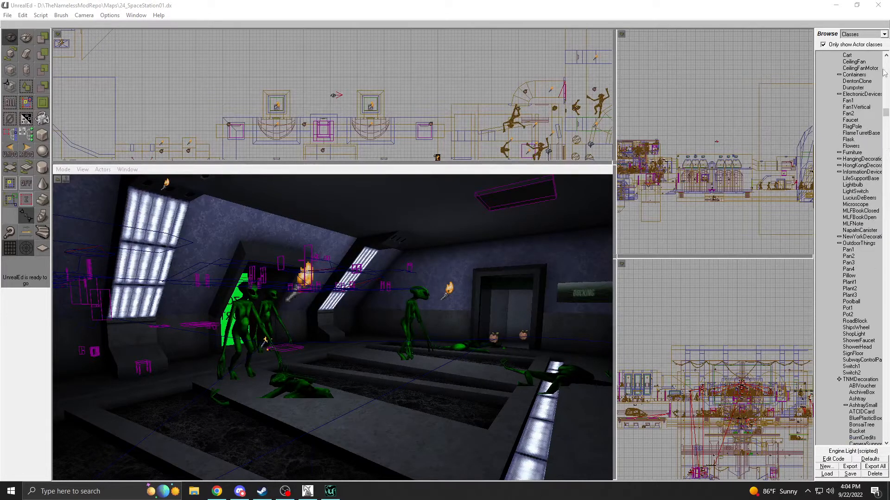
{"action": "left_click", "coordinate": [886, 55]}
{"action": "left_click", "coordinate": [886, 55]}
{"action": "left_click", "coordinate": [886, 55]}
{"action": "left_click", "coordinate": [886, 56]}
{"action": "left_click", "coordinate": [886, 55]}
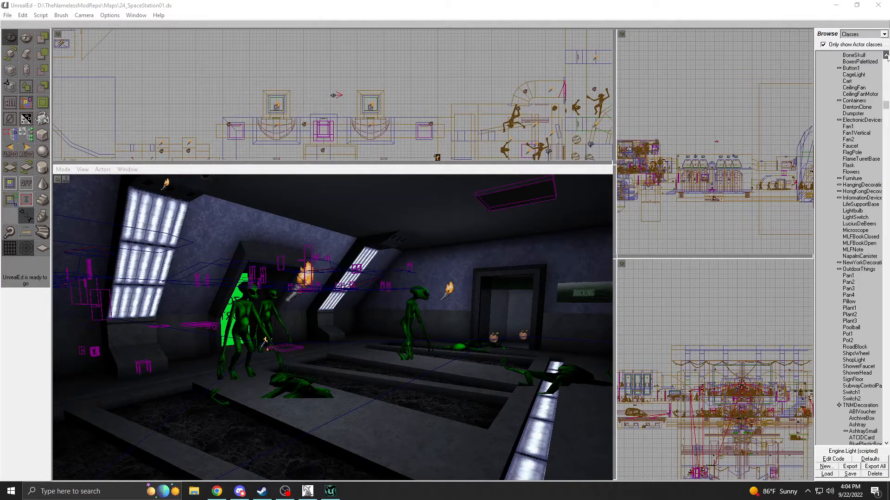
{"action": "left_click", "coordinate": [886, 55]}
{"action": "left_click", "coordinate": [886, 55]}
{"action": "left_click", "coordinate": [886, 55]}
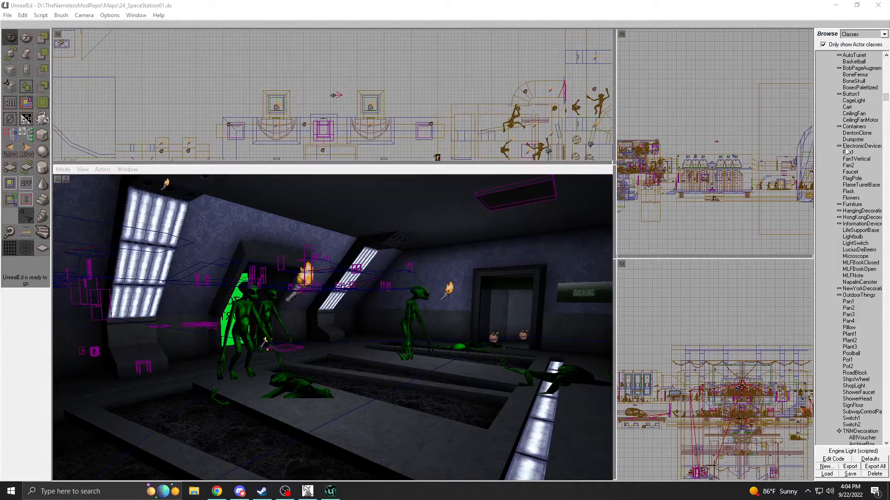
{"action": "scroll", "coordinate": [882, 252], "scroll_direction": "down", "scroll_amount": 17}
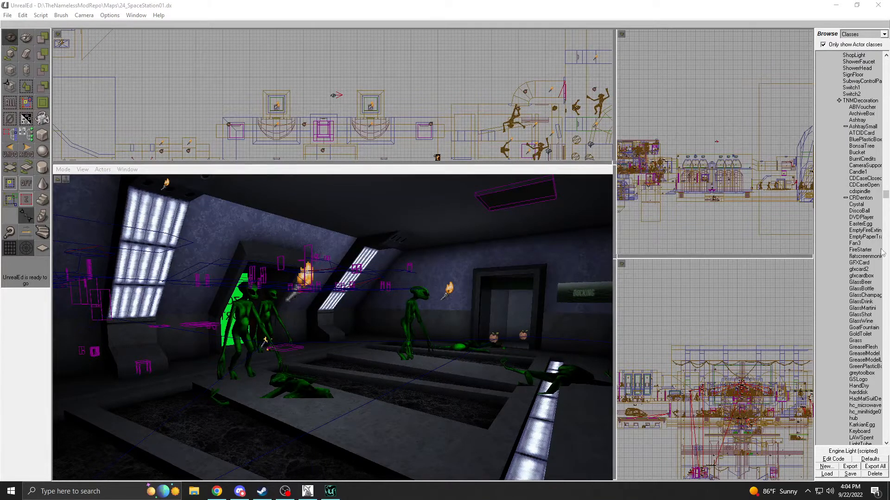
{"action": "scroll", "coordinate": [882, 252], "scroll_direction": "down", "scroll_amount": 20}
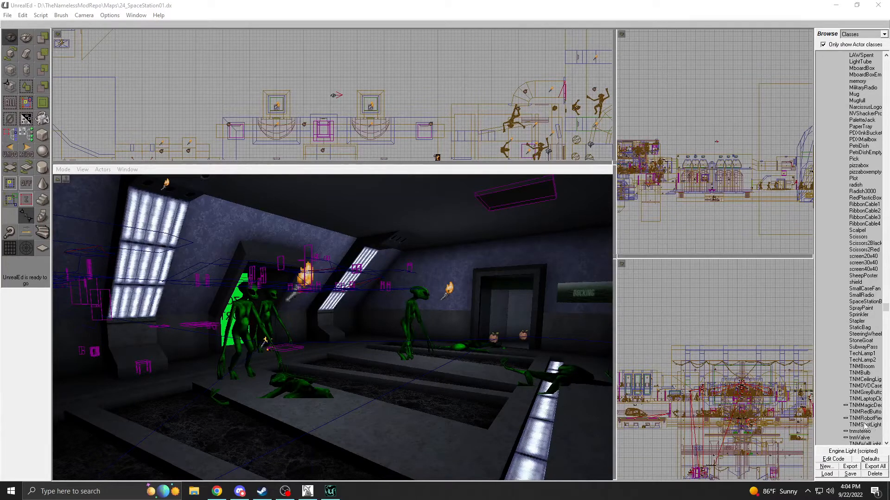
{"action": "scroll", "coordinate": [887, 443], "scroll_direction": "down", "scroll_amount": 4}
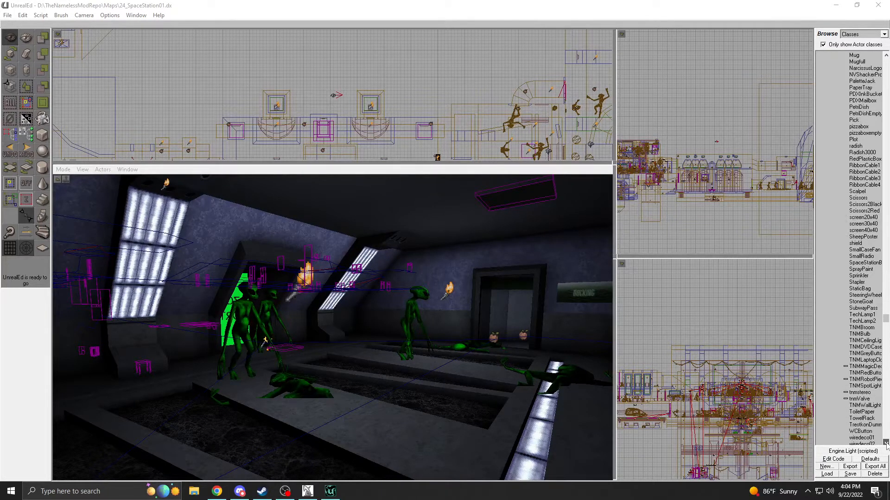
{"action": "scroll", "coordinate": [886, 443], "scroll_direction": "down", "scroll_amount": 3}
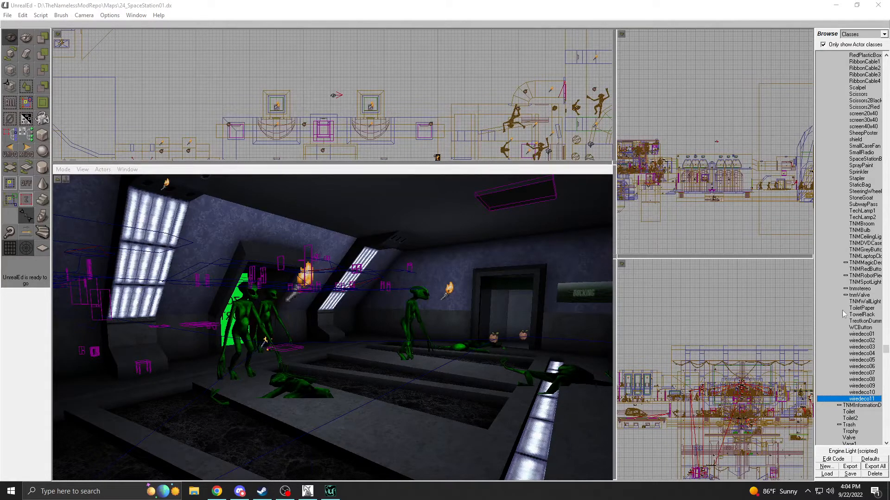
{"action": "left_click", "coordinate": [886, 55]}
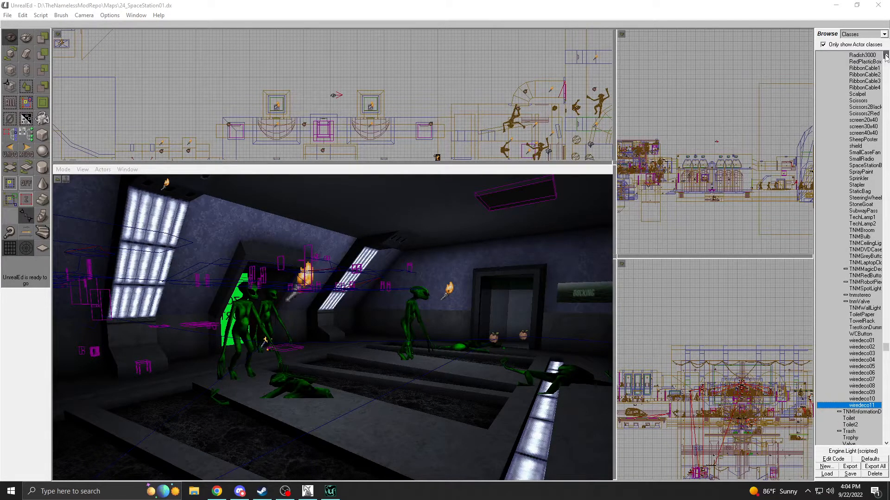
{"action": "scroll", "coordinate": [886, 55], "scroll_direction": "up", "scroll_amount": 10}
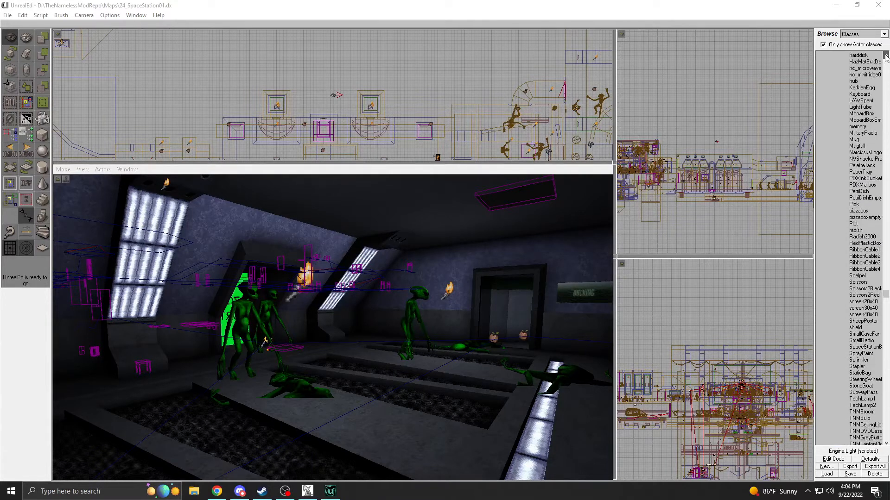
{"action": "scroll", "coordinate": [886, 55], "scroll_direction": "up", "scroll_amount": 7}
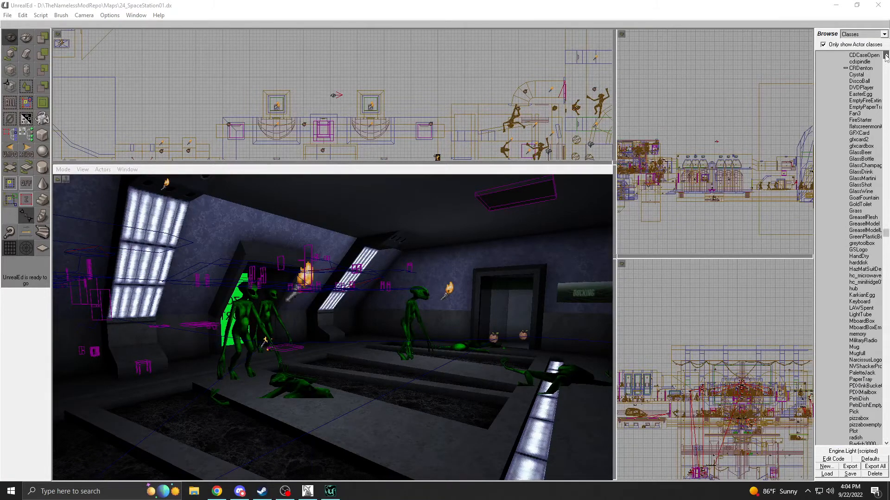
{"action": "left_click", "coordinate": [853, 153]}
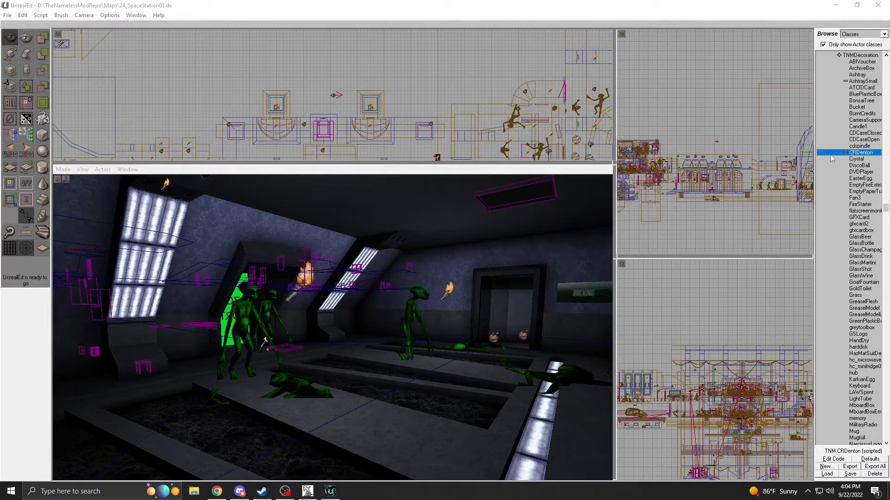
Add a CRDenton actor on the floor of the room with the alien figures.
{"action": "left_click_drag", "start_coordinate": [376, 431], "coordinate": [382, 477]}
{"action": "right_click", "coordinate": [407, 469]}
{"action": "left_click", "coordinate": [440, 371]}
{"action": "mouse_move", "coordinate": [440, 371]}
{"action": "left_mouse_down"}
{"action": "mouse_move", "coordinate": [442, 352]}
{"action": "mouse_move", "coordinate": [413, 340]}
{"action": "mouse_move", "coordinate": [436, 345]}
{"action": "mouse_move", "coordinate": [428, 366]}
{"action": "left_mouse_up"}
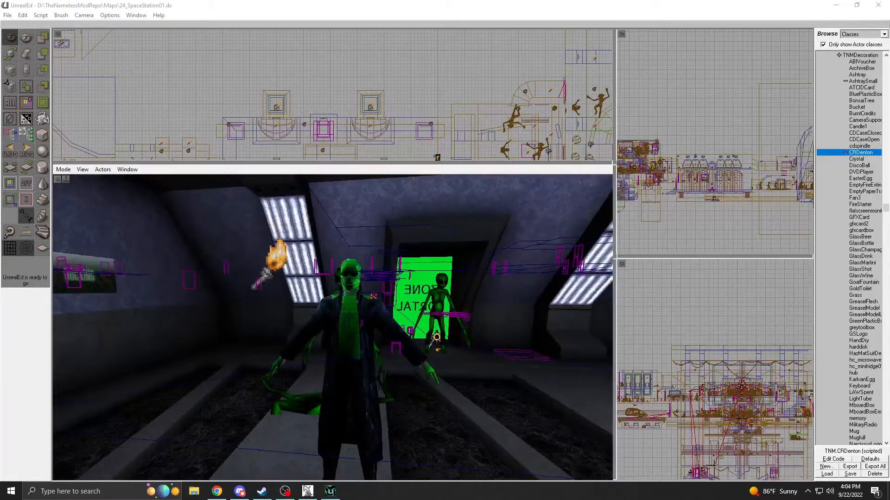
Switch the 3D view to unlit textured rendering and inspect the CRDenton actor up close.
{"action": "left_click", "coordinate": [63, 170]}
{"action": "left_click", "coordinate": [77, 192]}
{"action": "left_click_drag", "start_coordinate": [93, 209], "coordinate": [67, 204]}
{"action": "left_click_drag", "start_coordinate": [315, 357], "coordinate": [324, 326]}
{"action": "left_click", "coordinate": [324, 325]}
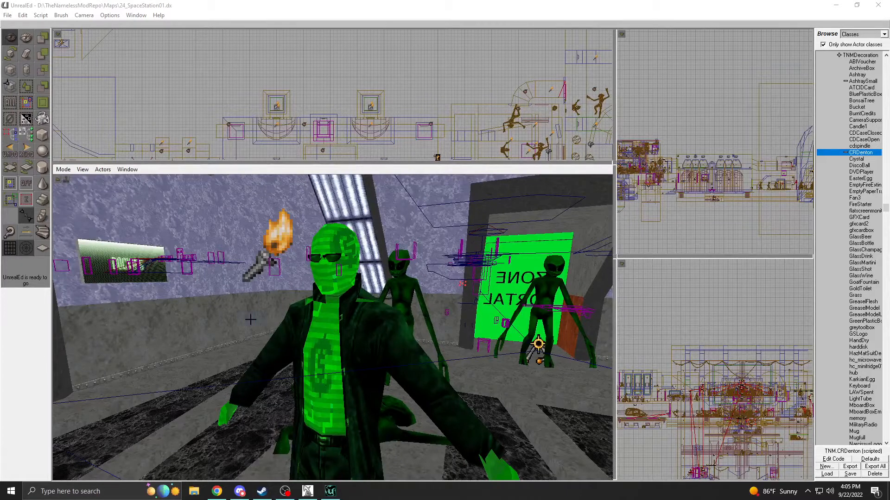
Select the CRDenton actor, and switch back to the UnrealEd 2 window with the 24_SpaceStation01INPROGRESS map.
{"action": "left_click", "coordinate": [235, 321]}
{"action": "left_click", "coordinate": [327, 337]}
{"action": "right_click", "coordinate": [327, 338]}
{"action": "left_click", "coordinate": [345, 411]}
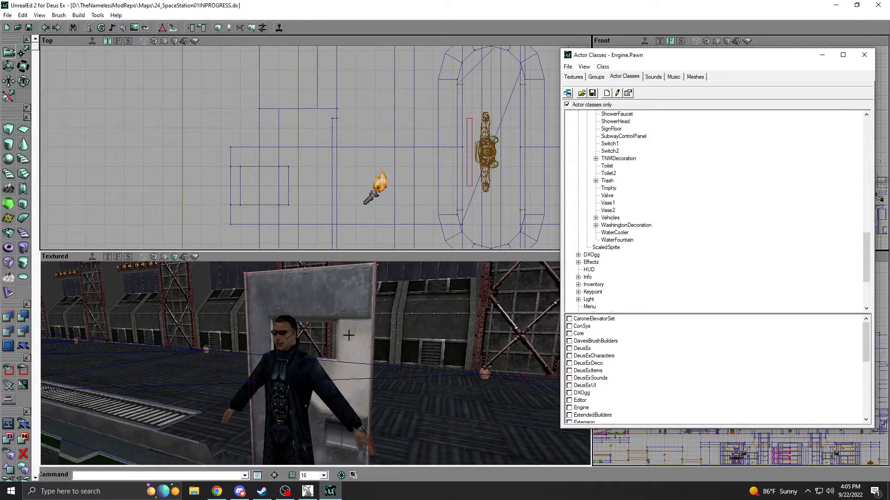
Rebuild the door brush with a cube height of 96 and snap its lower corner to the grid.
{"action": "mouse_move", "coordinate": [344, 326]}
{"action": "right_mouse_down"}
{"action": "mouse_move", "coordinate": [345, 296]}
{"action": "mouse_move", "coordinate": [346, 321]}
{"action": "right_mouse_up"}
{"action": "mouse_move", "coordinate": [297, 313]}
{"action": "left_mouse_down"}
{"action": "mouse_move", "coordinate": [296, 283]}
{"action": "mouse_move", "coordinate": [299, 336]}
{"action": "mouse_move", "coordinate": [296, 315]}
{"action": "mouse_move", "coordinate": [278, 316]}
{"action": "mouse_move", "coordinate": [297, 322]}
{"action": "left_mouse_up"}
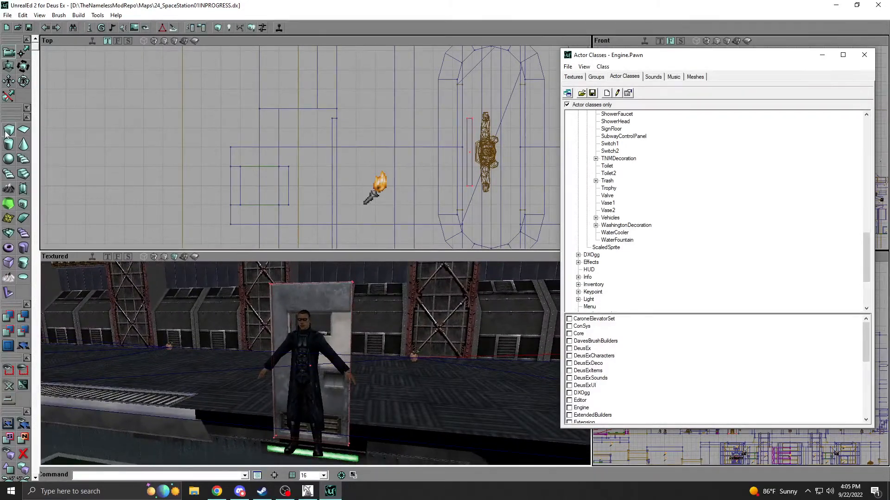
{"action": "right_click", "coordinate": [9, 129]}
{"action": "left_click", "coordinate": [125, 154]}
{"action": "type", "text": "96"}
{"action": "left_click", "coordinate": [35, 156]}
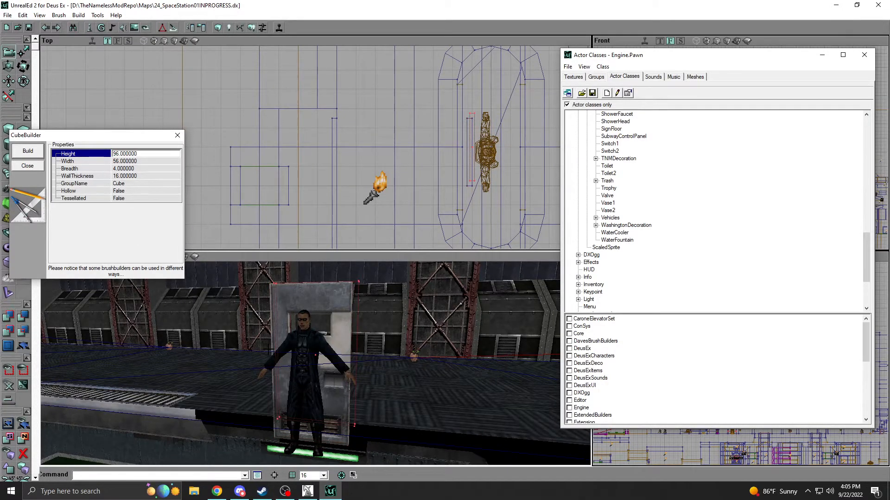
{"action": "right_click", "coordinate": [279, 419]}
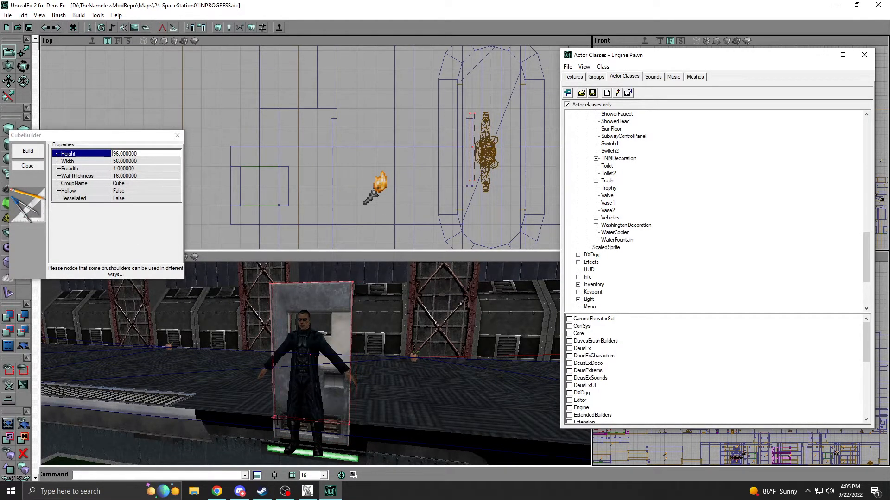
{"action": "mouse_move", "coordinate": [318, 325]}
{"action": "left_mouse_down"}
{"action": "mouse_move", "coordinate": [312, 352]}
{"action": "mouse_move", "coordinate": [303, 327]}
{"action": "left_mouse_up"}
{"action": "mouse_move", "coordinate": [303, 327]}
{"action": "right_mouse_down"}
{"action": "mouse_move", "coordinate": [290, 315]}
{"action": "mouse_move", "coordinate": [309, 308]}
{"action": "mouse_move", "coordinate": [321, 325]}
{"action": "right_mouse_up"}
Rebuild the door brush with a cube height of 108 to compare it with the slab.
{"action": "left_click", "coordinate": [157, 154]}
{"action": "type", "text": "108"}
{"action": "left_click", "coordinate": [28, 151]}
{"action": "left_click_drag", "start_coordinate": [321, 372], "coordinate": [321, 362], "text": "ctrl"}
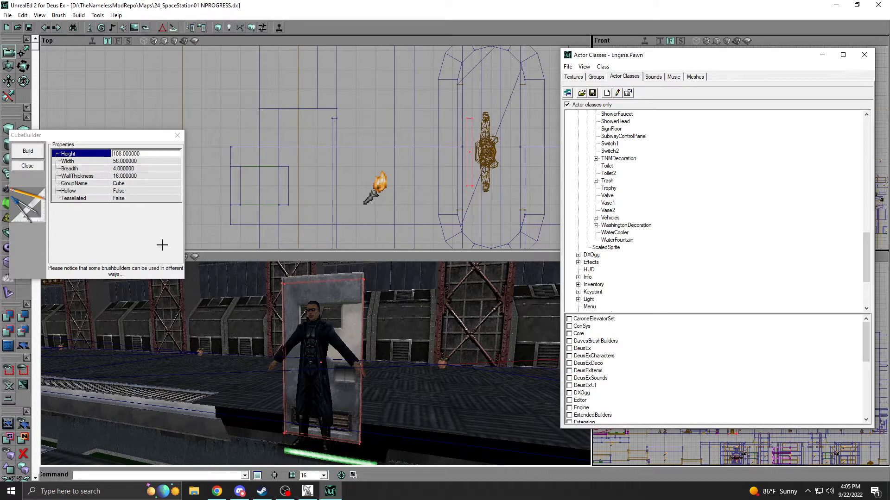
Rebuild the door brush with a cube height of 100 and snap its lower corner to the grid.
{"action": "left_click", "coordinate": [125, 153]}
{"action": "type", "text": "100"}
{"action": "left_click", "coordinate": [28, 152]}
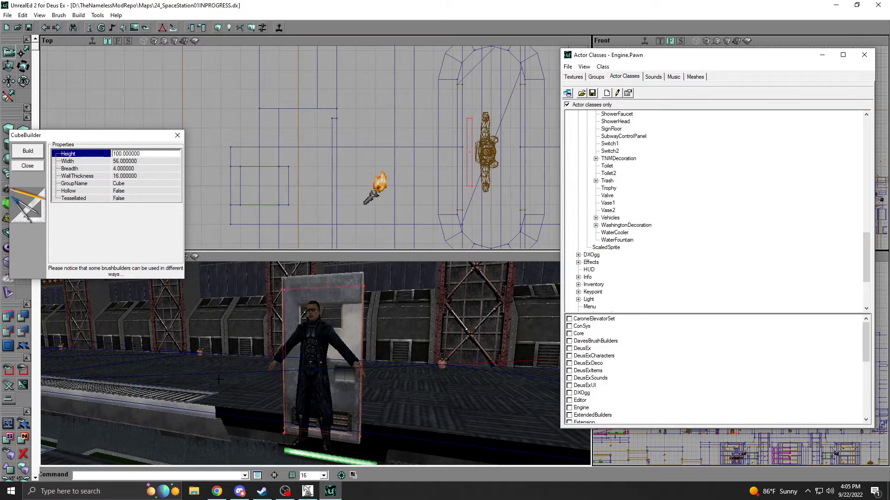
{"action": "right_click", "coordinate": [284, 428]}
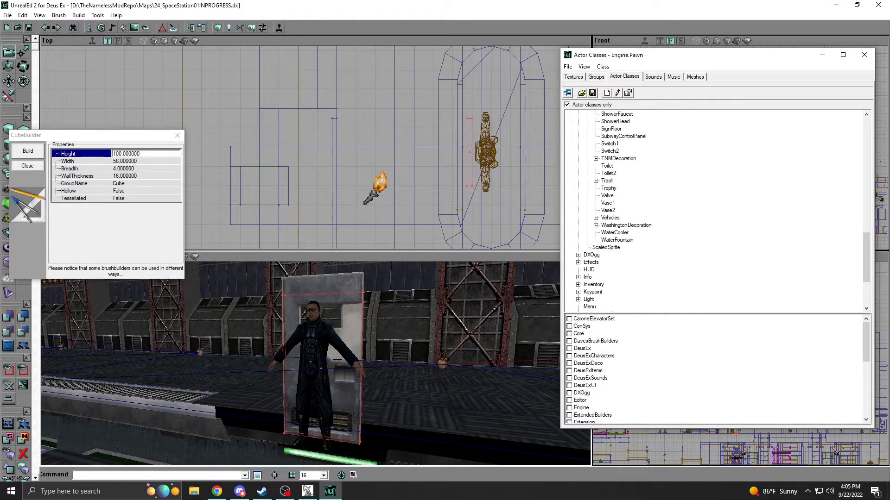
Rebuild the door brush with a cube height of 108 and close the cube builder.
{"action": "left_click", "coordinate": [133, 153]}
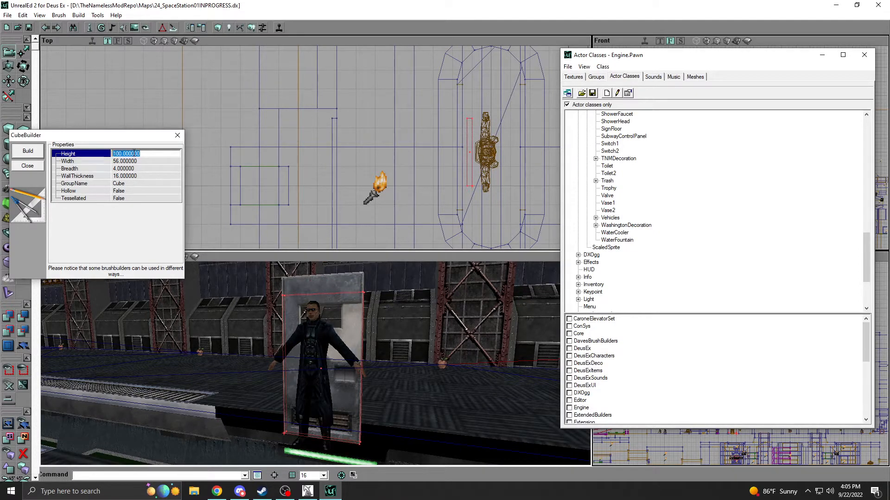
{"action": "type", "text": "108"}
{"action": "left_click", "coordinate": [28, 151]}
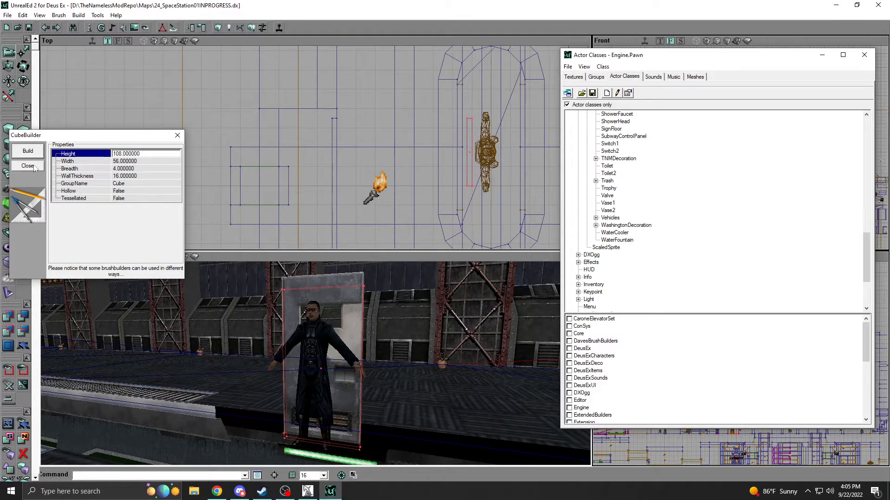
{"action": "left_click", "coordinate": [28, 165]}
{"action": "mouse_move", "coordinate": [285, 408]}
{"action": "right_mouse_down"}
{"action": "mouse_move", "coordinate": [269, 428]}
{"action": "mouse_move", "coordinate": [301, 398]}
{"action": "mouse_move", "coordinate": [269, 394]}
{"action": "right_mouse_up"}
{"action": "mouse_move", "coordinate": [268, 394]}
{"action": "left_mouse_down"}
{"action": "mouse_move", "coordinate": [295, 359]}
{"action": "mouse_move", "coordinate": [292, 378]}
{"action": "mouse_move", "coordinate": [313, 394]}
{"action": "left_mouse_up"}
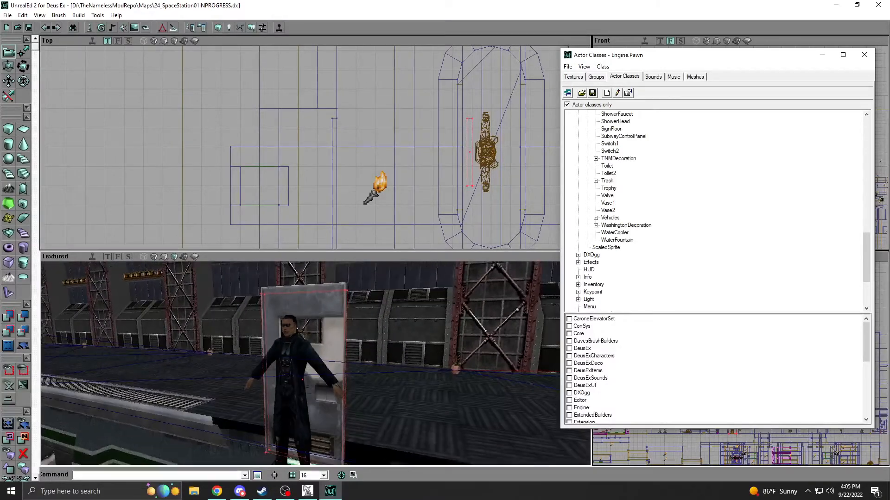
Rebuild the door brush as a cube with height 128 and width 64.
{"action": "right_click", "coordinate": [9, 129]}
{"action": "left_click", "coordinate": [113, 153]}
{"action": "type", "text": "12"}
{"action": "key", "text": "Tab"}
{"action": "type", "text": "64"}
{"action": "key", "text": "Return"}
{"action": "mouse_move", "coordinate": [304, 299]}
{"action": "right_mouse_down"}
{"action": "mouse_move", "coordinate": [299, 361]}
{"action": "mouse_move", "coordinate": [295, 267]}
{"action": "right_mouse_up"}
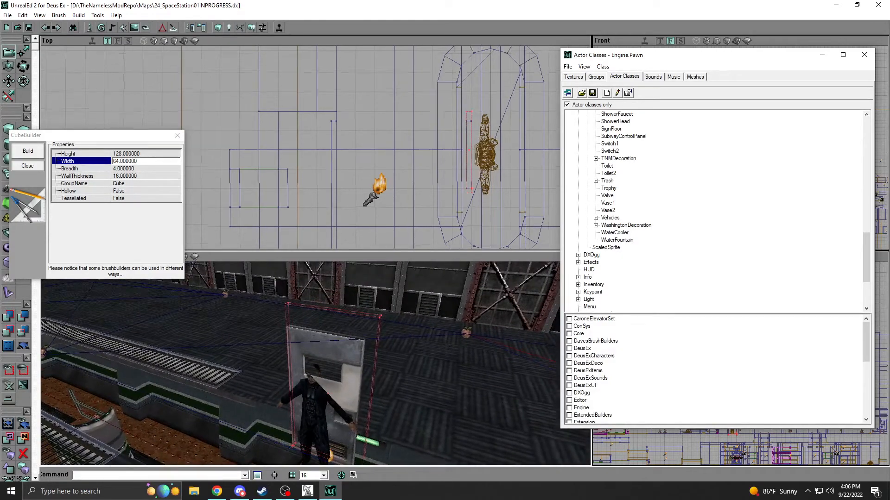
Move the larger door brush beside the first slab and the CRDenton actor, and add it to the level.
{"action": "right_click_drag", "start_coordinate": [371, 185], "coordinate": [479, 150]}
{"action": "right_click", "coordinate": [363, 225]}
{"action": "left_click_drag", "start_coordinate": [364, 221], "coordinate": [363, 144], "text": "ctrl+shift"}
{"action": "left_click_drag", "start_coordinate": [325, 352], "coordinate": [306, 375]}
{"action": "mouse_move", "coordinate": [306, 375]}
{"action": "right_mouse_down"}
{"action": "mouse_move", "coordinate": [315, 334]}
{"action": "mouse_move", "coordinate": [315, 359]}
{"action": "mouse_move", "coordinate": [319, 352]}
{"action": "right_mouse_up"}
{"action": "left_click", "coordinate": [7, 316]}
Scale the ClenBrwnDoor_A texture on the larger door's front face to 0.5, and close the surface properties and cube builder.
{"action": "right_click", "coordinate": [329, 318]}
{"action": "left_click", "coordinate": [354, 322]}
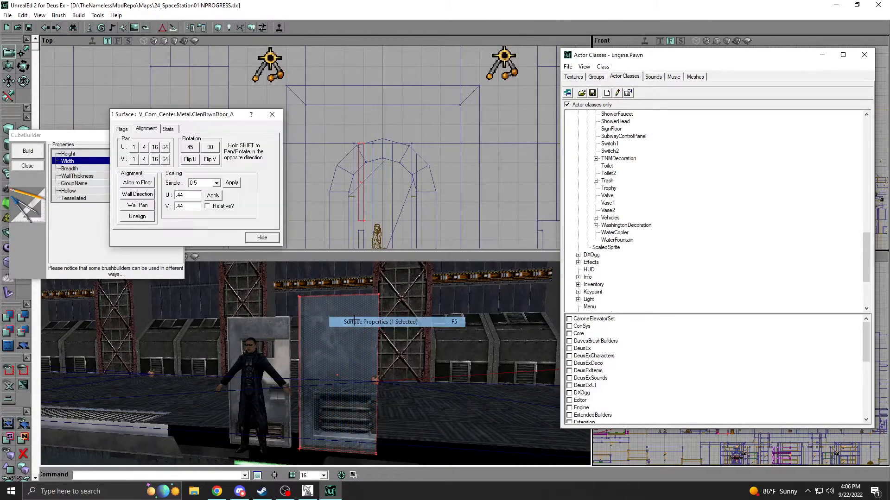
{"action": "left_click", "coordinate": [234, 184]}
{"action": "left_click", "coordinate": [275, 238]}
{"action": "left_click_drag", "start_coordinate": [327, 315], "coordinate": [338, 367]}
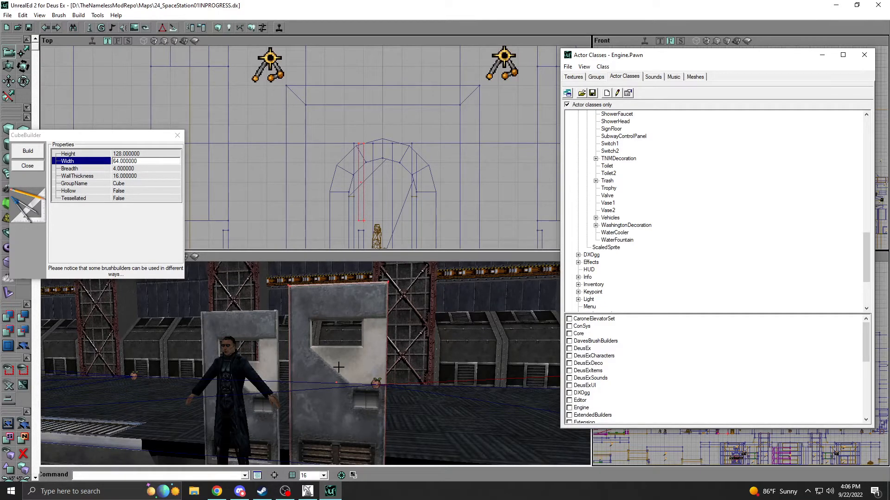
{"action": "left_click", "coordinate": [27, 166]}
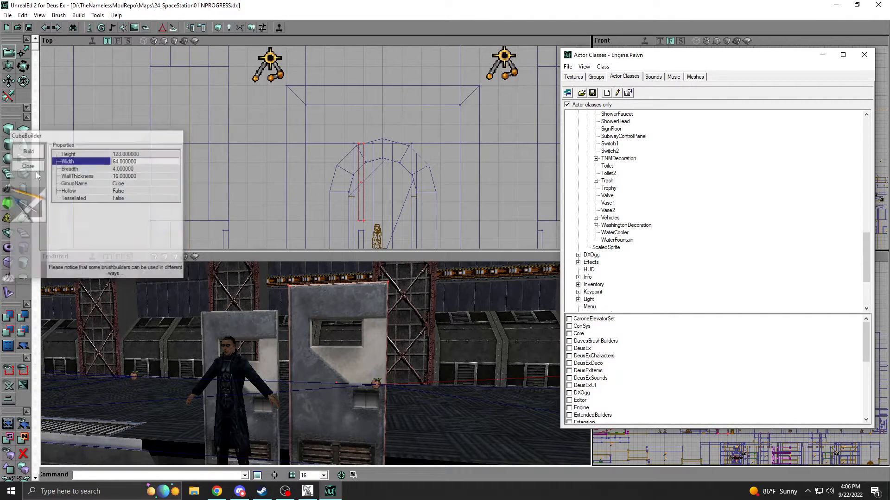
Move the builder brush off the larger door, and delete both door slabs together with the CRDenton actor.
{"action": "left_click_drag", "start_coordinate": [327, 172], "coordinate": [384, 172], "text": "ctrl+shift"}
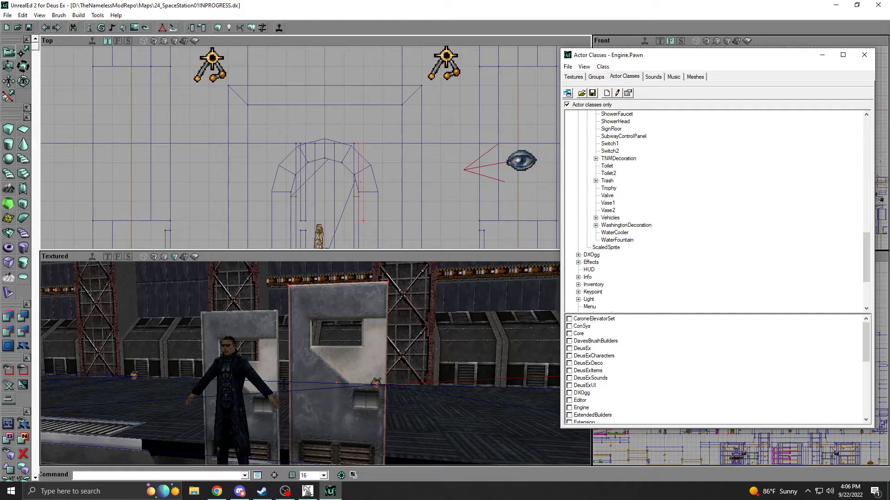
{"action": "left_click", "coordinate": [253, 321]}
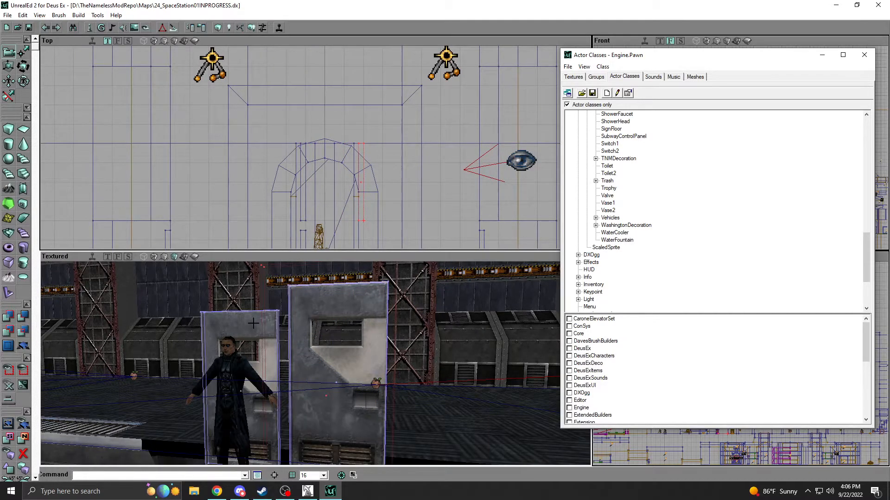
{"action": "right_click_drag", "start_coordinate": [234, 360], "coordinate": [186, 355]}
{"action": "right_click", "coordinate": [288, 383]}
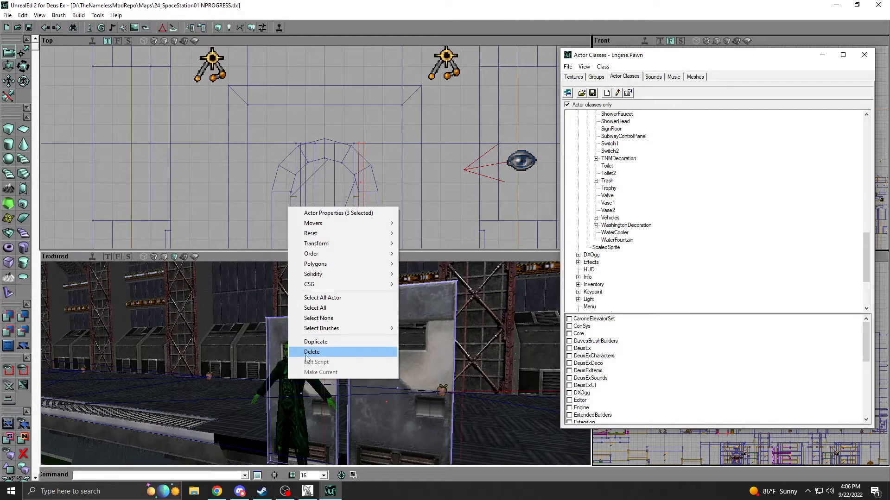
{"action": "left_click", "coordinate": [315, 350]}
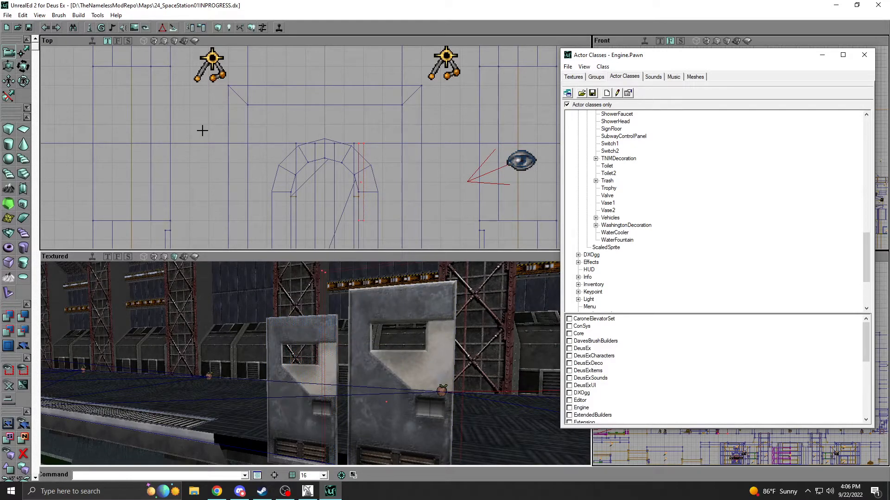
Rebuild the map's geometry, BSP and lighting, and hide the build options.
{"action": "left_click", "coordinate": [262, 27]}
{"action": "left_click", "coordinate": [232, 325]}
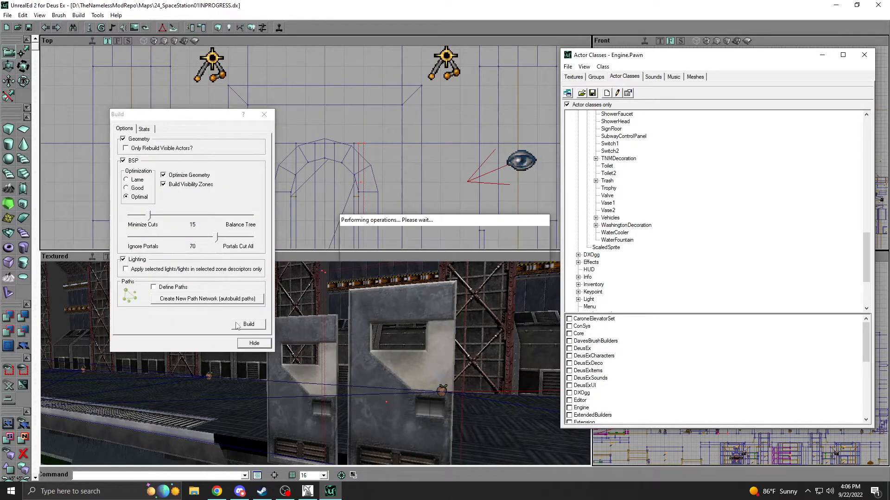
{"action": "left_click", "coordinate": [253, 346]}
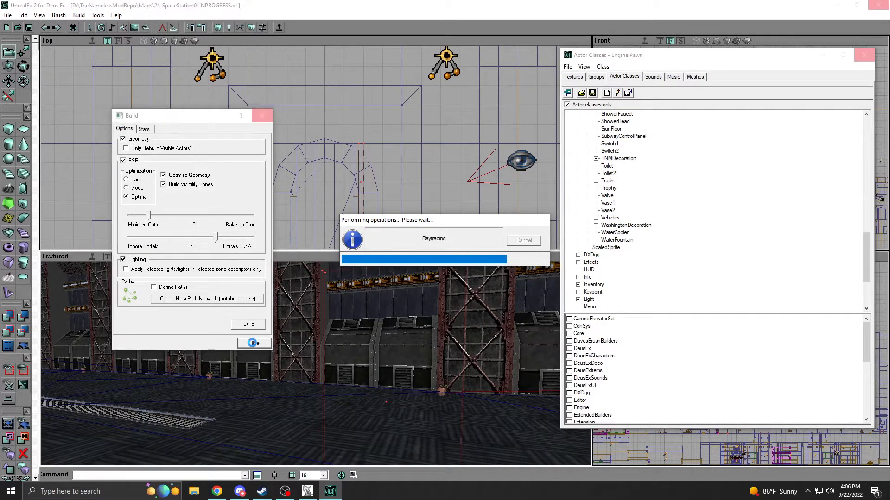
{"action": "left_click", "coordinate": [307, 492]}
{"action": "left_click", "coordinate": [307, 491]}
{"action": "left_click", "coordinate": [253, 345]}
{"action": "right_click_drag", "start_coordinate": [253, 345], "coordinate": [313, 349]}
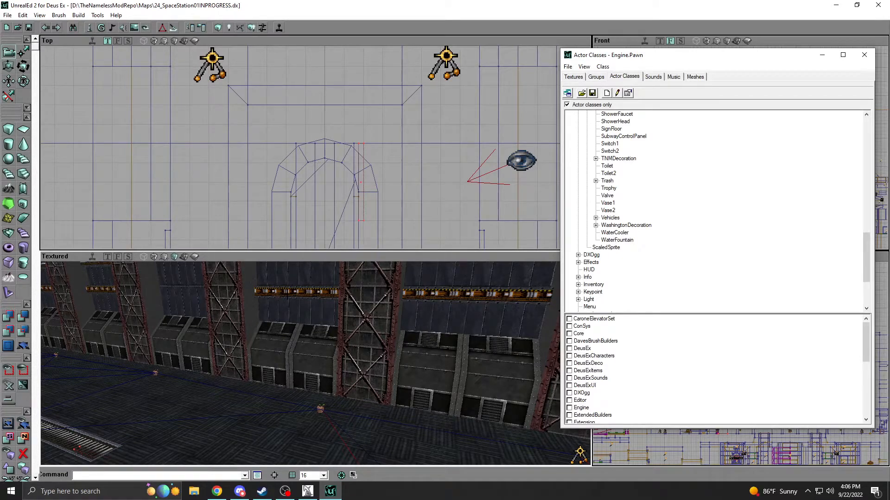
Move the builder brush into the empty space outside the station, and open the 2D Shape Editor.
{"action": "left_click_drag", "start_coordinate": [288, 282], "coordinate": [341, 242]}
{"action": "left_click_drag", "start_coordinate": [266, 153], "coordinate": [311, 150]}
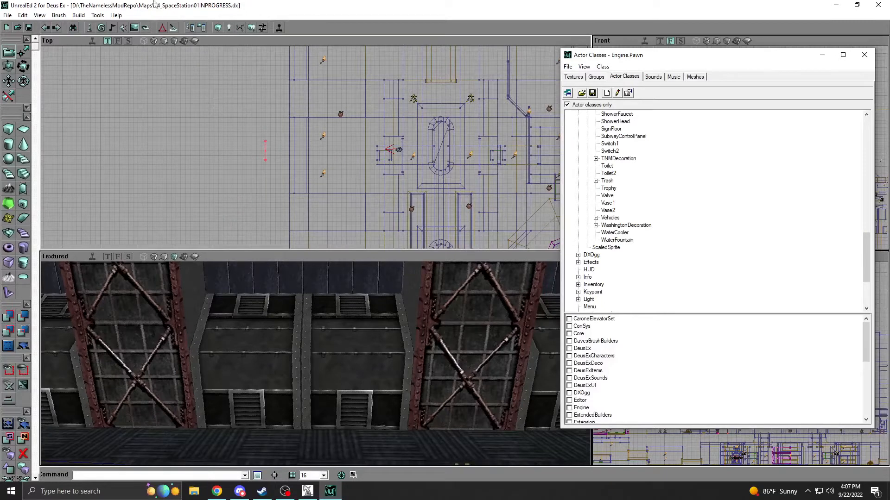
{"action": "left_click", "coordinate": [160, 28]}
Reshape the default square into a shallow trapezoid that is narrower at its lower edge.
{"action": "left_click_drag", "start_coordinate": [534, 308], "coordinate": [563, 308]}
{"action": "left_click_drag", "start_coordinate": [652, 307], "coordinate": [623, 308]}
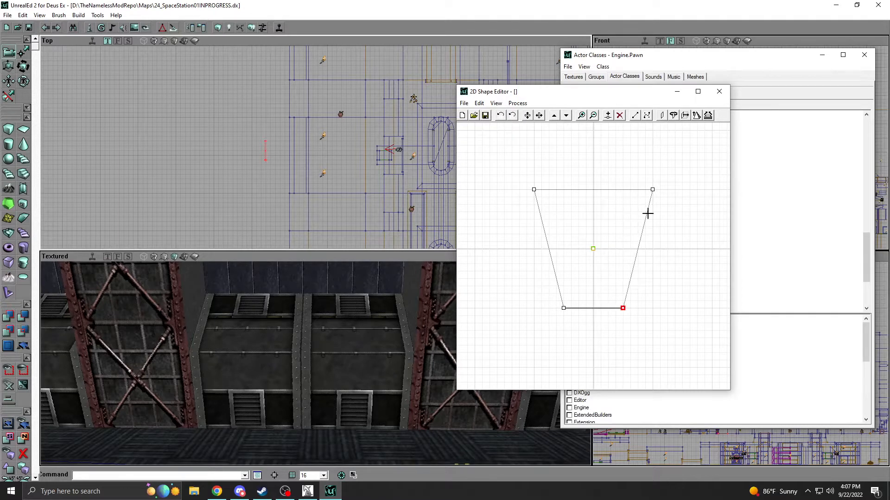
{"action": "left_click_drag", "start_coordinate": [652, 189], "coordinate": [630, 295]}
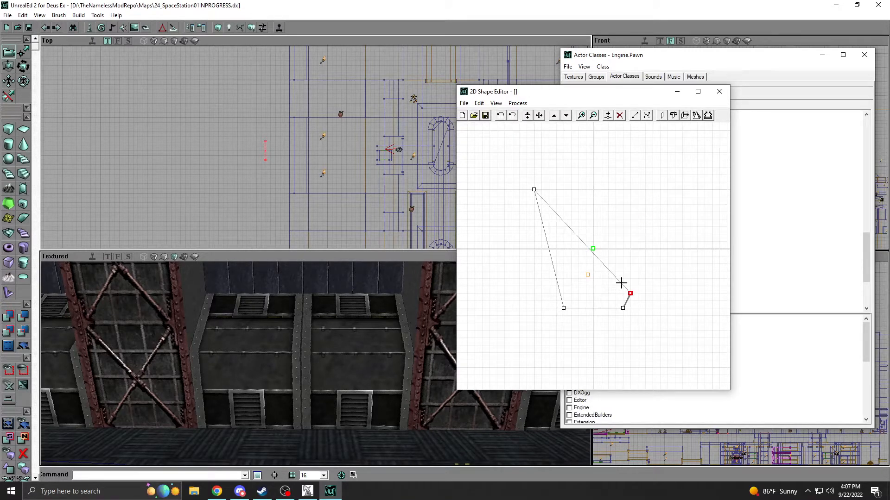
{"action": "left_click", "coordinate": [533, 190]}
{"action": "left_click_drag", "start_coordinate": [535, 190], "coordinate": [556, 294]}
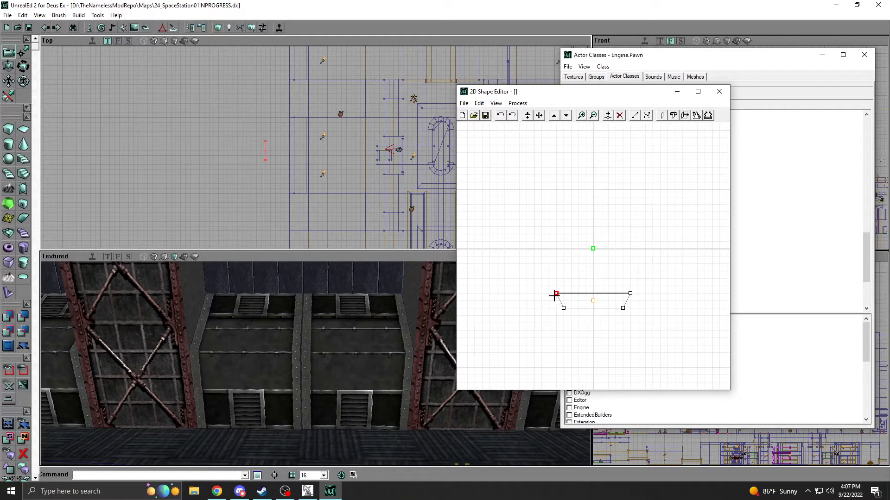
Split the trapezoid's upper edge, raise the new vertices into a tapered six-sided outline, and move the origin inside it.
{"action": "right_click", "coordinate": [556, 293]}
{"action": "left_click", "coordinate": [584, 314]}
{"action": "mouse_move", "coordinate": [592, 294]}
{"action": "left_mouse_down"}
{"action": "mouse_move", "coordinate": [573, 249]}
{"action": "mouse_move", "coordinate": [601, 269]}
{"action": "mouse_move", "coordinate": [616, 235]}
{"action": "mouse_move", "coordinate": [571, 235]}
{"action": "mouse_move", "coordinate": [592, 252]}
{"action": "mouse_move", "coordinate": [593, 271]}
{"action": "left_mouse_up"}
{"action": "right_click", "coordinate": [572, 249]}
{"action": "left_click", "coordinate": [602, 269]}
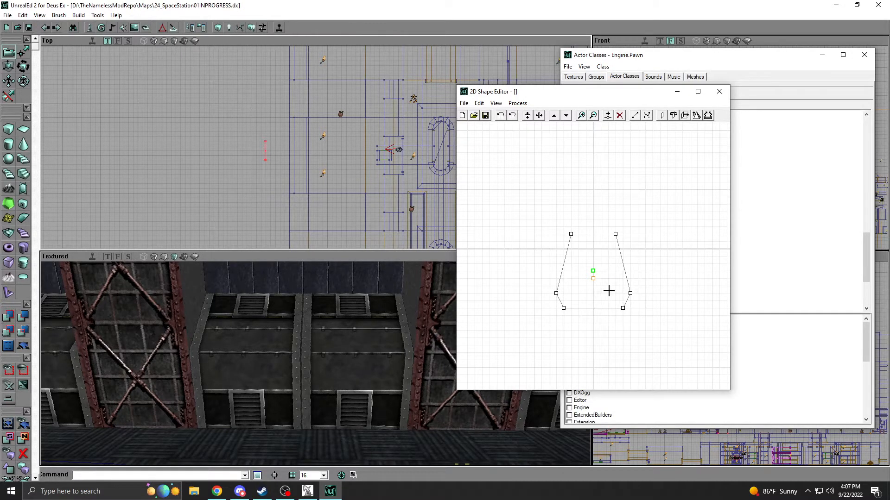
Extrude the six-sided shape into the builder brush, minimize the actor class browser, and move the shape editor clear of the viewports.
{"action": "left_click", "coordinate": [684, 116]}
{"action": "left_click", "coordinate": [476, 242]}
{"action": "left_click", "coordinate": [822, 54]}
{"action": "left_click_drag", "start_coordinate": [624, 93], "coordinate": [496, 79]}
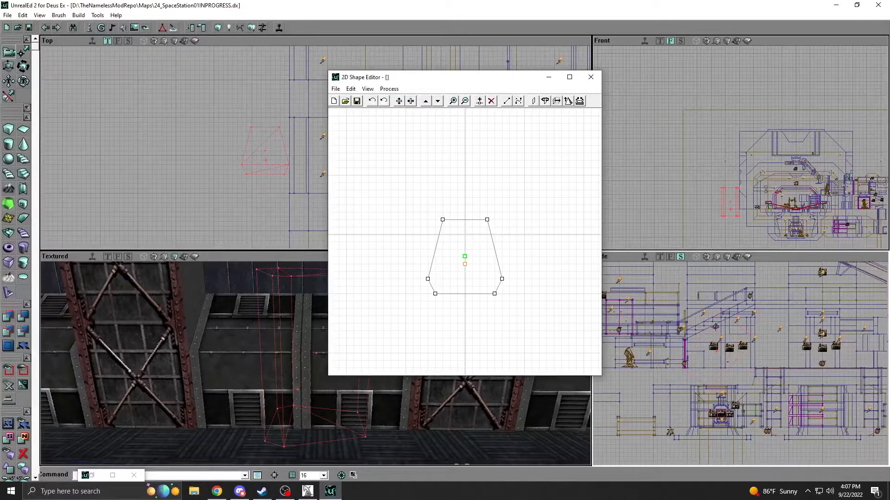
{"action": "left_click_drag", "start_coordinate": [426, 78], "coordinate": [645, 79]}
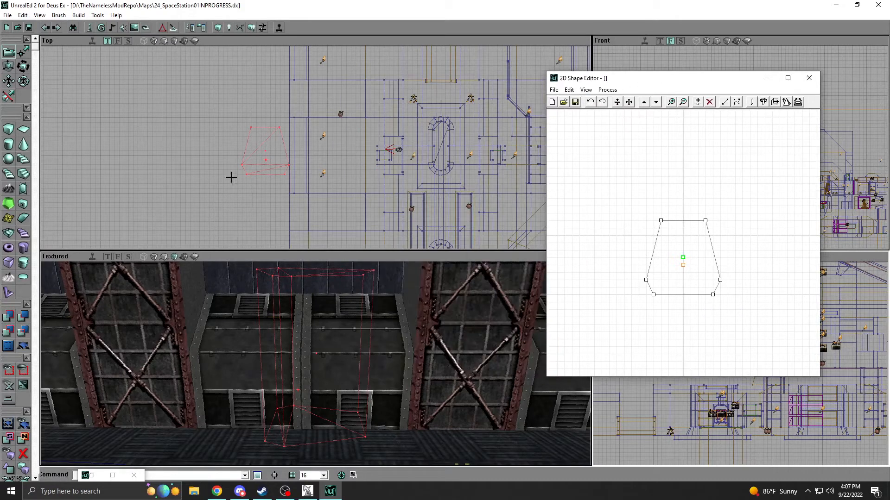
Rotate the extruded builder brush so its profile stands upright and its length runs horizontally, and inspect it near the hangar wall.
{"action": "left_click_drag", "start_coordinate": [228, 185], "coordinate": [232, 174]}
{"action": "right_click_drag", "start_coordinate": [239, 168], "coordinate": [245, 168], "text": "ctrl"}
{"action": "mouse_move", "coordinate": [301, 204]}
{"action": "left_mouse_down"}
{"action": "mouse_move", "coordinate": [308, 153]}
{"action": "mouse_move", "coordinate": [282, 144]}
{"action": "mouse_move", "coordinate": [139, 153]}
{"action": "left_mouse_up"}
{"action": "left_click_drag", "start_coordinate": [254, 161], "coordinate": [254, 209]}
{"action": "left_click_drag", "start_coordinate": [278, 334], "coordinate": [271, 385]}
{"action": "right_click_drag", "start_coordinate": [271, 385], "coordinate": [306, 357]}
{"action": "left_click_drag", "start_coordinate": [306, 357], "coordinate": [296, 412]}
{"action": "right_click_drag", "start_coordinate": [297, 412], "coordinate": [297, 390]}
{"action": "left_click_drag", "start_coordinate": [297, 389], "coordinate": [282, 333]}
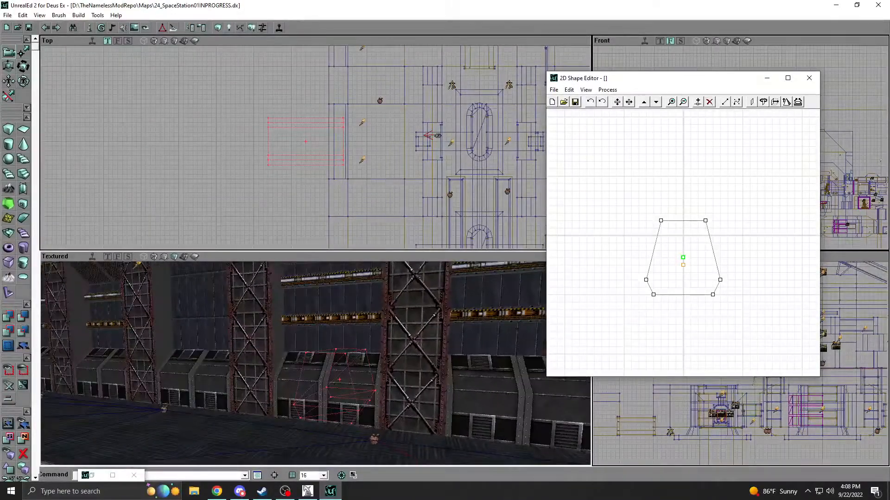
Select the sloped wall panel brush in the nearest bay and the one two bays farther along, and delete both.
{"action": "left_click", "coordinate": [289, 374]}
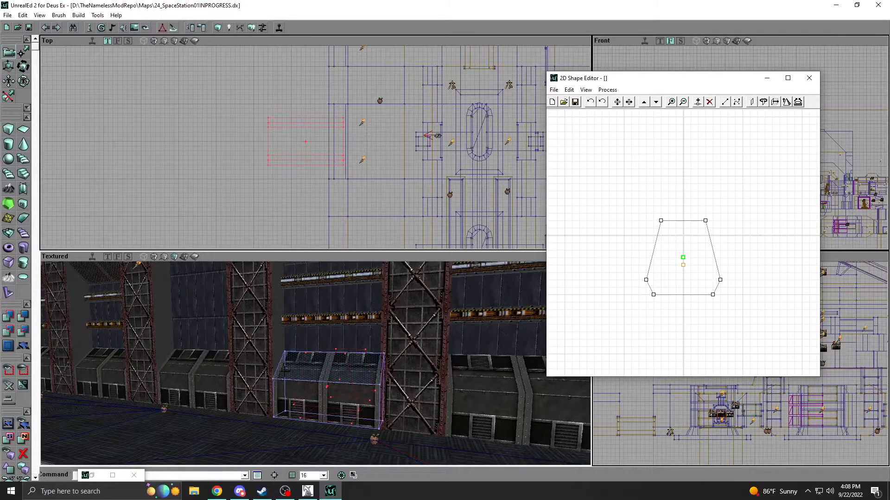
{"action": "left_click", "coordinate": [107, 378], "text": "ctrl"}
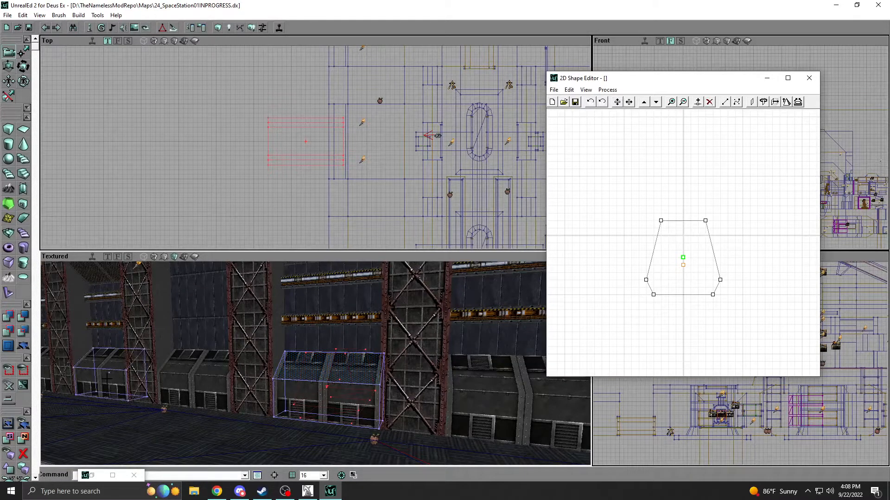
{"action": "right_click_drag", "start_coordinate": [457, 370], "coordinate": [408, 386]}
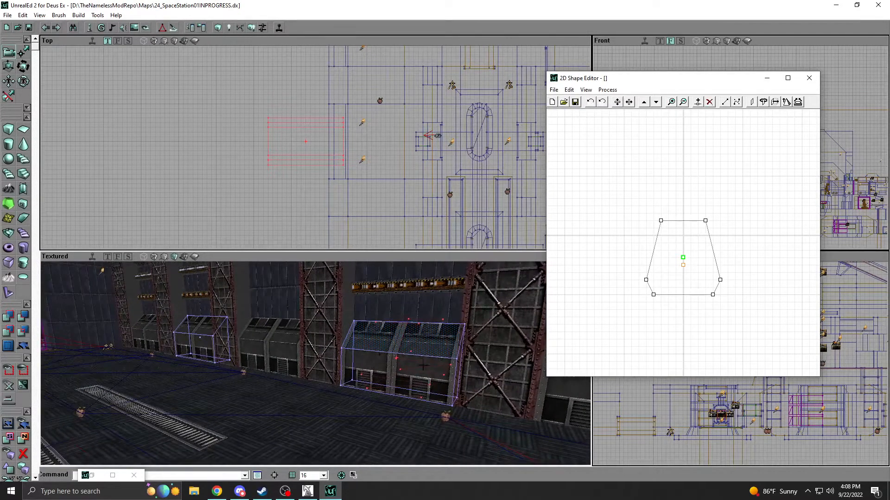
{"action": "left_click", "coordinate": [355, 344]}
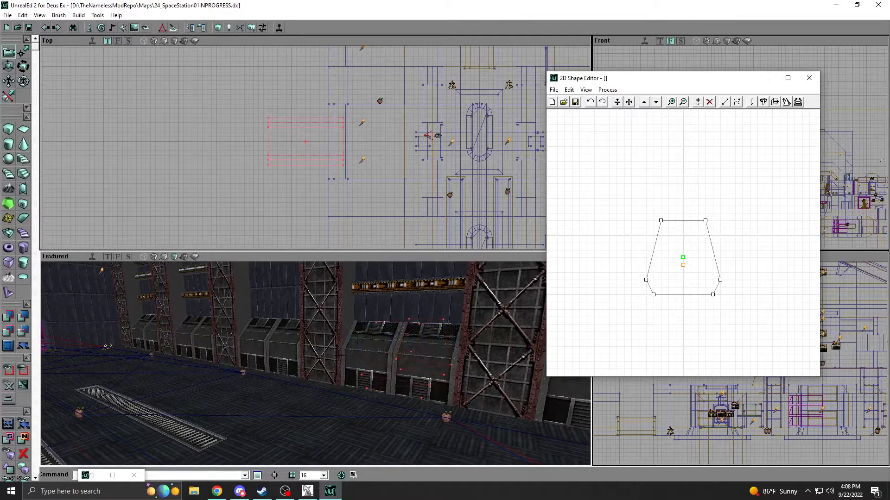
{"action": "left_click", "coordinate": [362, 344]}
{"action": "left_click", "coordinate": [203, 345], "text": "ctrl"}
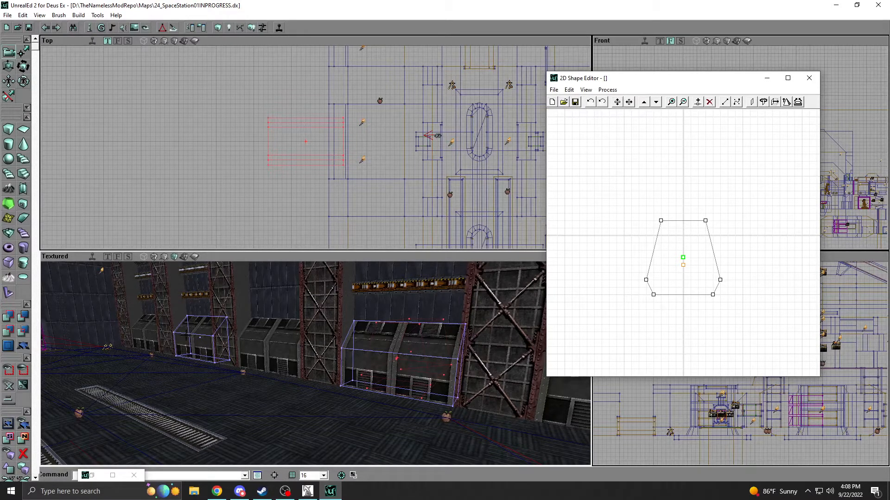
{"action": "right_click", "coordinate": [192, 334]}
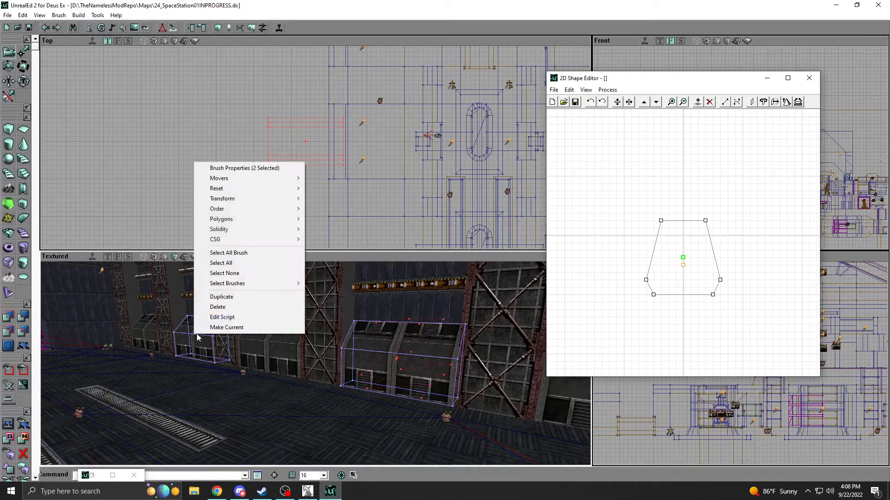
{"action": "left_click", "coordinate": [221, 309]}
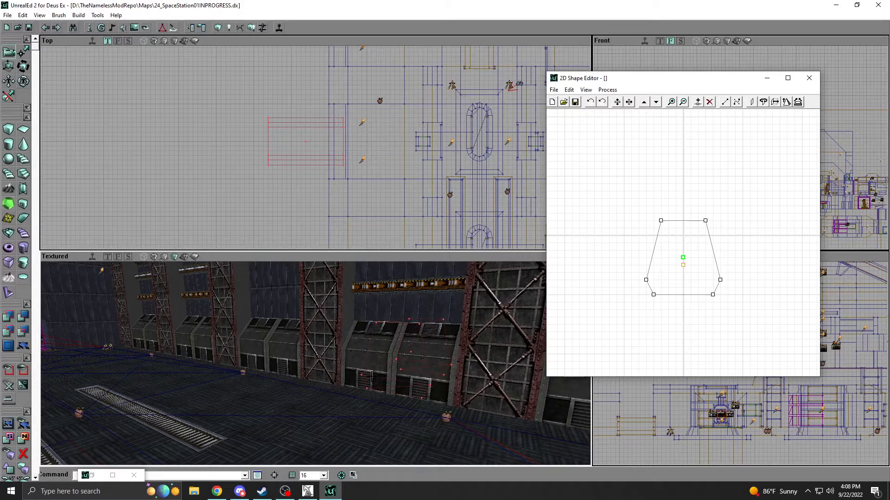
Switch to the Discord tnm-development channel and move its window off the main screen.
{"action": "left_click", "coordinate": [240, 491]}
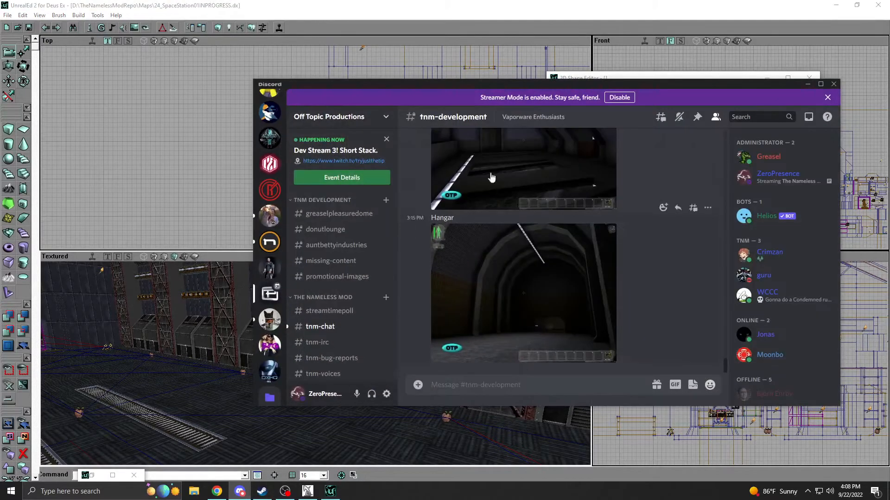
{"action": "left_click_drag", "start_coordinate": [472, 87], "coordinate": [889, 88]}
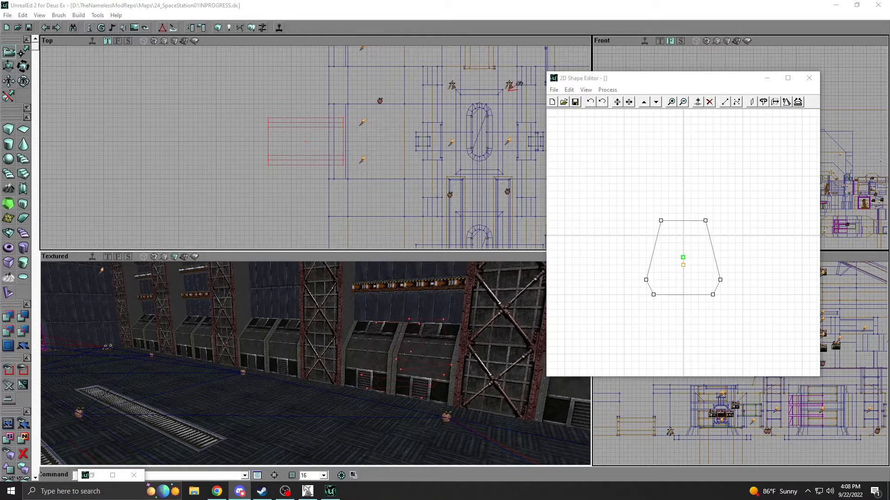
{"action": "left_click", "coordinate": [636, 5]}
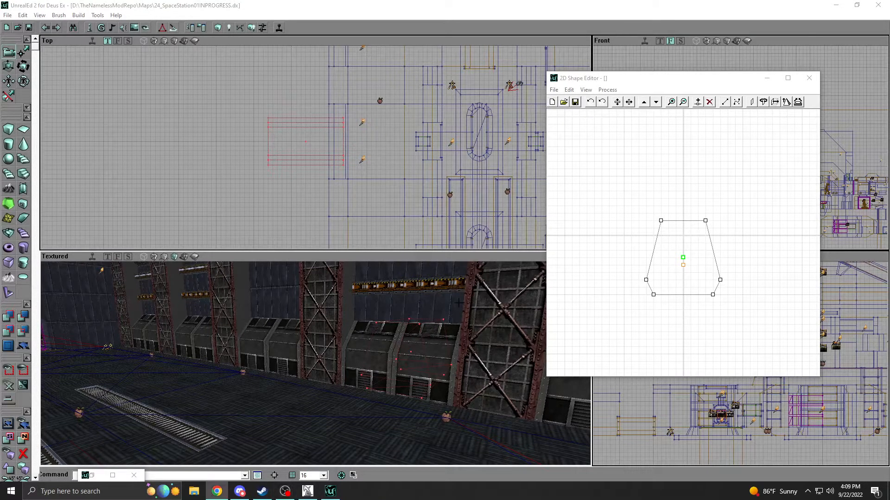
Rebuild geometry, BSP and lighting with the two sloped wall panels removed, and hide the build options.
{"action": "left_click_drag", "start_coordinate": [380, 319], "coordinate": [389, 349]}
{"action": "left_click", "coordinate": [262, 29]}
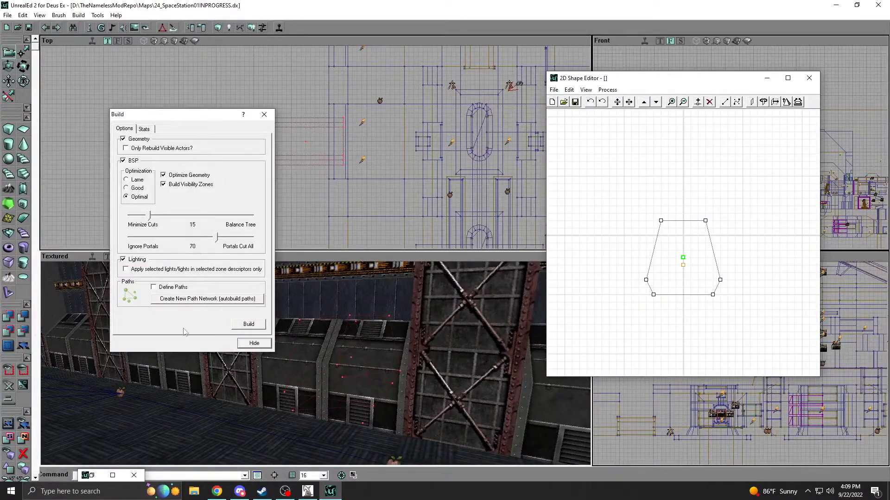
{"action": "left_click", "coordinate": [249, 326]}
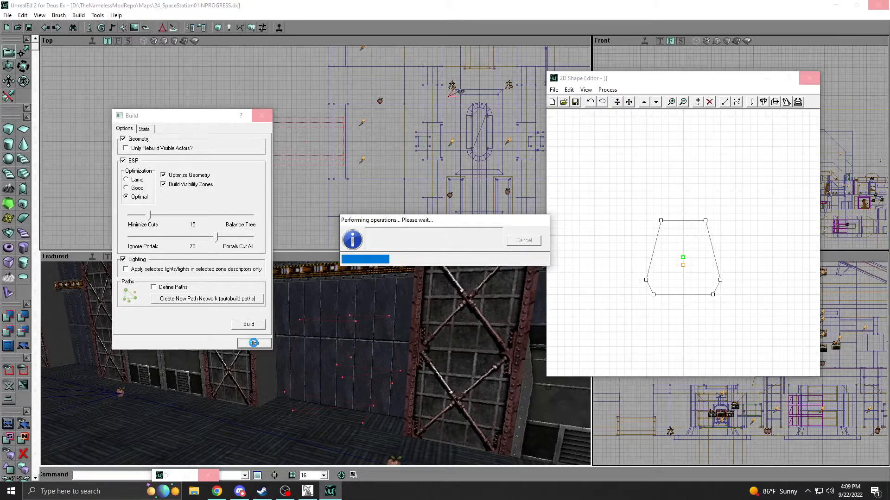
{"action": "left_click", "coordinate": [254, 344]}
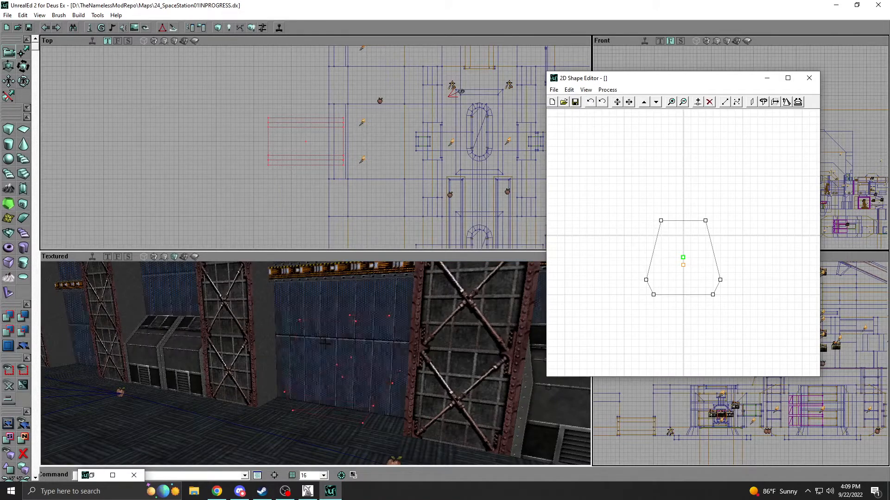
Examine the extruded builder brush against the bare wall bay and the neighbouring hangar bays.
{"action": "mouse_move", "coordinate": [354, 175]}
{"action": "left_mouse_down"}
{"action": "mouse_move", "coordinate": [333, 159]}
{"action": "mouse_move", "coordinate": [334, 190]}
{"action": "mouse_move", "coordinate": [345, 189]}
{"action": "left_mouse_up"}
{"action": "left_click_drag", "start_coordinate": [341, 142], "coordinate": [324, 142], "text": "shift"}
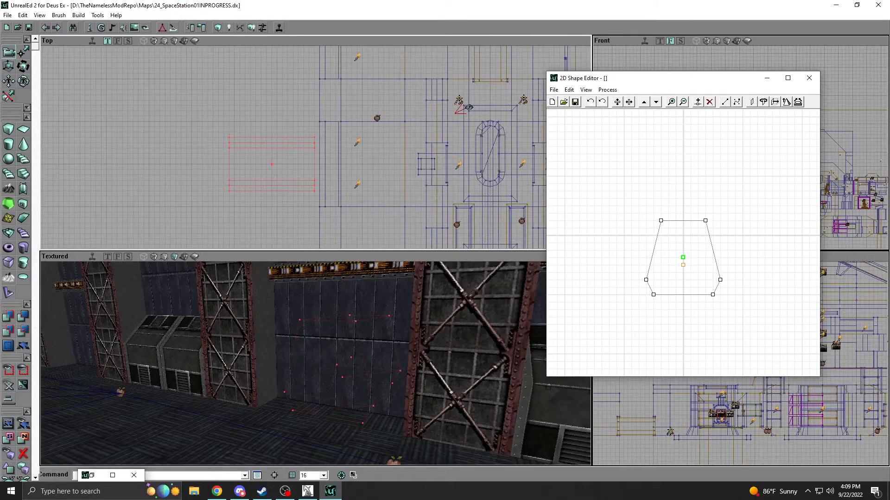
{"action": "mouse_move", "coordinate": [305, 380]}
{"action": "left_mouse_down"}
{"action": "mouse_move", "coordinate": [271, 384]}
{"action": "mouse_move", "coordinate": [315, 393]}
{"action": "left_mouse_up"}
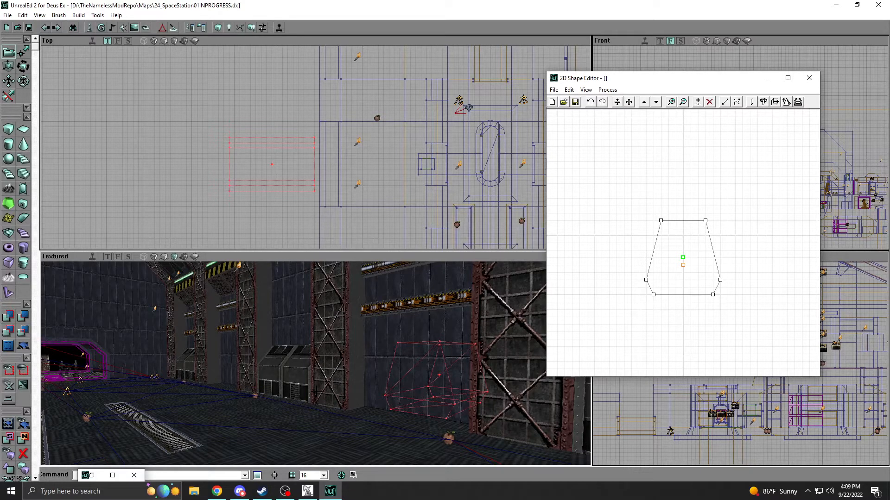
{"action": "left_click_drag", "start_coordinate": [256, 160], "coordinate": [283, 170]}
{"action": "left_click_drag", "start_coordinate": [278, 325], "coordinate": [204, 352]}
Switch to the older UnrealEd window with 24_SpaceStation01 and enlarge its 3D viewport to view the hangar wall.
{"action": "left_click", "coordinate": [308, 491]}
{"action": "left_click_drag", "start_coordinate": [324, 324], "coordinate": [253, 333]}
{"action": "right_click_drag", "start_coordinate": [324, 325], "coordinate": [285, 358]}
{"action": "left_click_drag", "start_coordinate": [612, 165], "coordinate": [782, 69]}
{"action": "right_click_drag", "start_coordinate": [259, 250], "coordinate": [322, 216]}
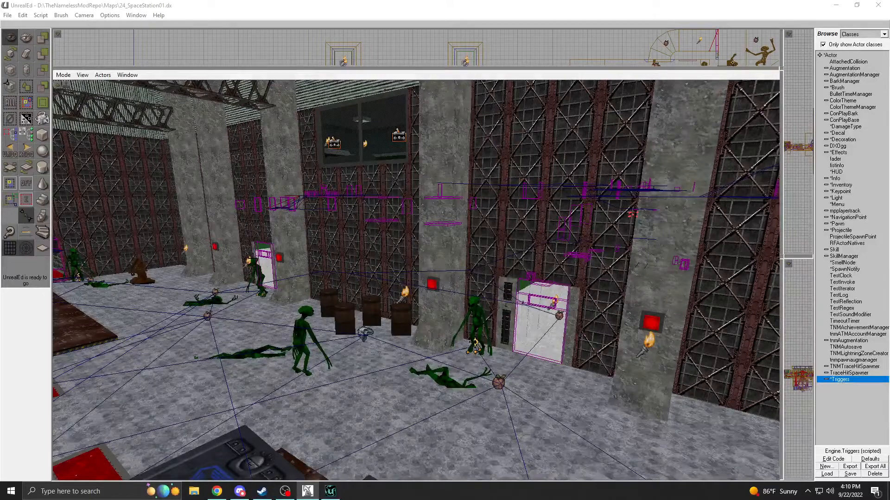
Switch between the two editors to compare the older map's hangar wall with the reworked bay, ending close to the builder brush.
{"action": "left_click", "coordinate": [330, 492]}
{"action": "mouse_move", "coordinate": [212, 332]}
{"action": "left_mouse_down"}
{"action": "mouse_move", "coordinate": [212, 361]}
{"action": "mouse_move", "coordinate": [212, 332]}
{"action": "left_mouse_up"}
{"action": "mouse_move", "coordinate": [211, 332]}
{"action": "right_mouse_down"}
{"action": "mouse_move", "coordinate": [222, 340]}
{"action": "mouse_move", "coordinate": [212, 332]}
{"action": "right_mouse_up"}
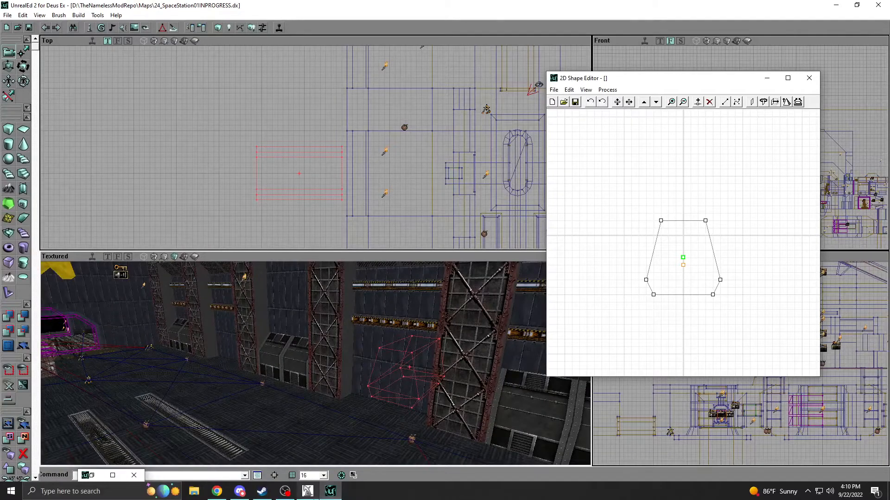
{"action": "left_click", "coordinate": [307, 491]}
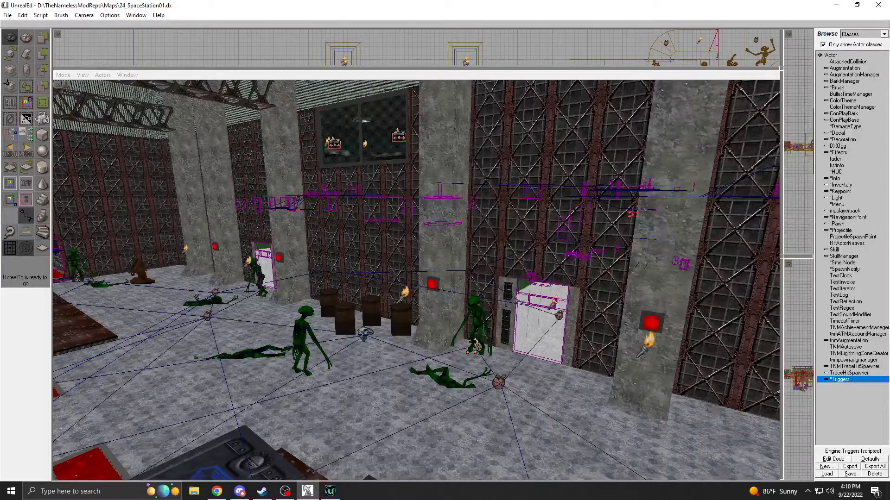
{"action": "left_click", "coordinate": [330, 491]}
{"action": "left_click_drag", "start_coordinate": [347, 347], "coordinate": [352, 297]}
{"action": "mouse_move", "coordinate": [352, 296]}
{"action": "right_mouse_down"}
{"action": "mouse_move", "coordinate": [378, 327]}
{"action": "mouse_move", "coordinate": [374, 337]}
{"action": "right_mouse_up"}
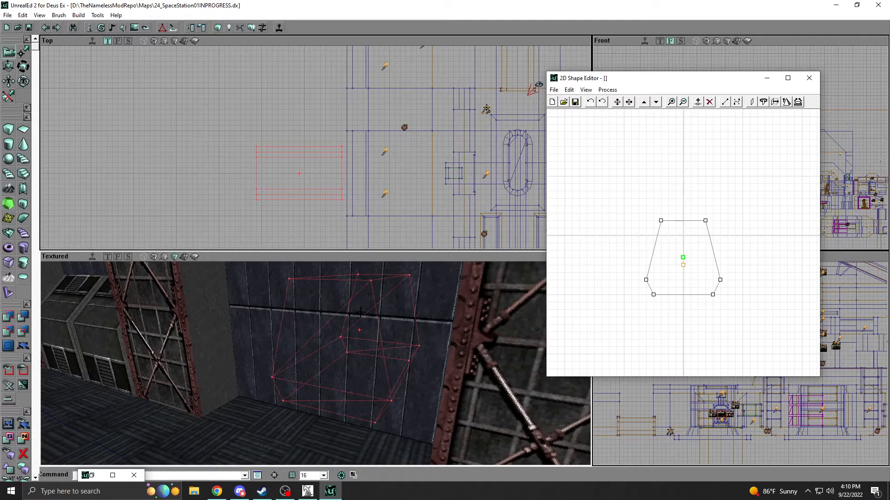
Find the JCDouble actor class under Pawn, ScriptedPawn, HumanMilitary and place one on the floor in front of the bare wall bay.
{"action": "left_click", "coordinate": [100, 28]}
{"action": "left_click", "coordinate": [586, 207]}
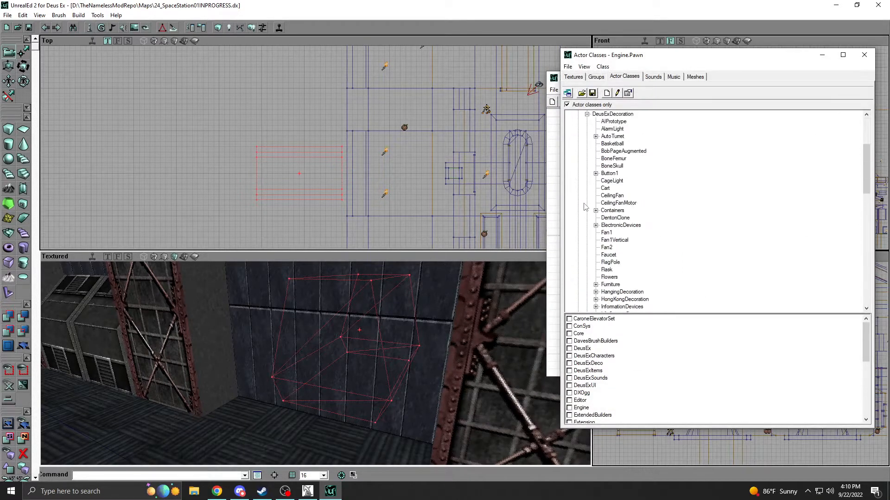
{"action": "scroll", "coordinate": [585, 206], "scroll_direction": "up", "scroll_amount": 4}
{"action": "left_click", "coordinate": [578, 203]}
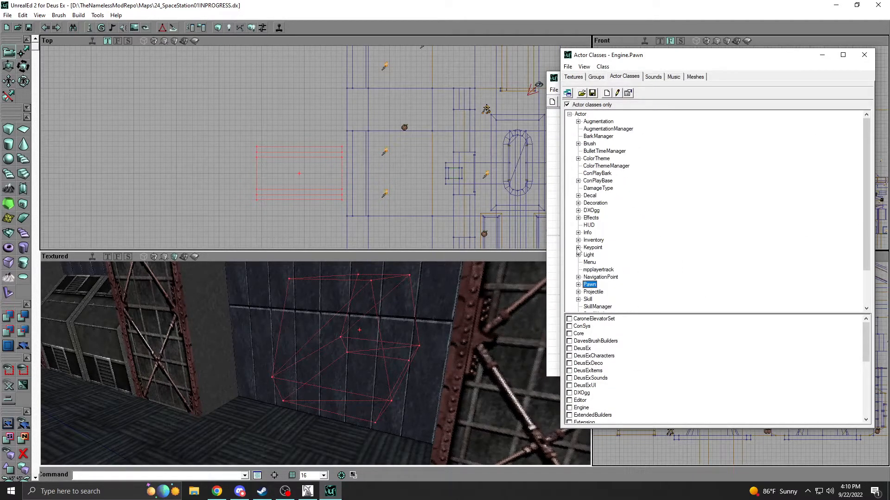
{"action": "left_click", "coordinate": [578, 285]}
{"action": "left_click", "coordinate": [587, 266]}
{"action": "left_click", "coordinate": [620, 189]}
{"action": "right_click", "coordinate": [315, 427]}
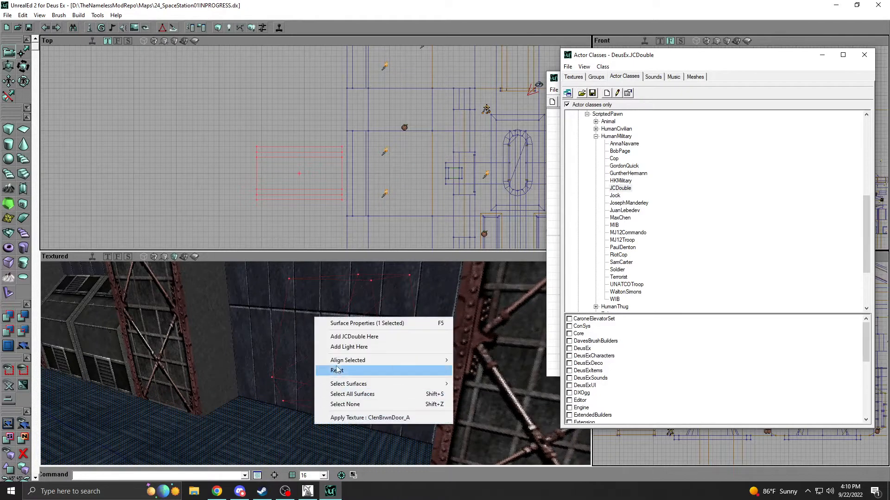
{"action": "left_click", "coordinate": [352, 336]}
Examine the placed character from the front and at floor level to judge his size against the wall bay.
{"action": "left_click_drag", "start_coordinate": [352, 337], "coordinate": [385, 319]}
{"action": "right_click_drag", "start_coordinate": [384, 320], "coordinate": [394, 364]}
{"action": "left_click_drag", "start_coordinate": [394, 364], "coordinate": [376, 297]}
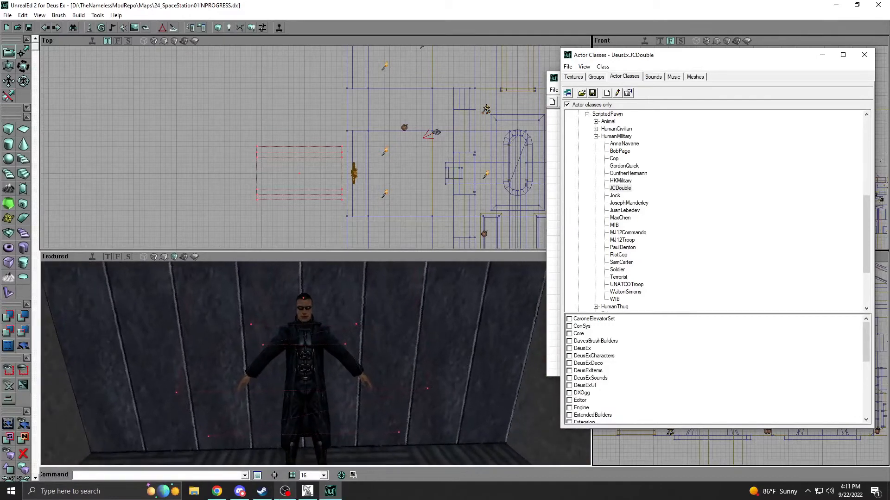
{"action": "right_click_drag", "start_coordinate": [299, 427], "coordinate": [298, 456]}
{"action": "right_click_drag", "start_coordinate": [252, 402], "coordinate": [255, 394]}
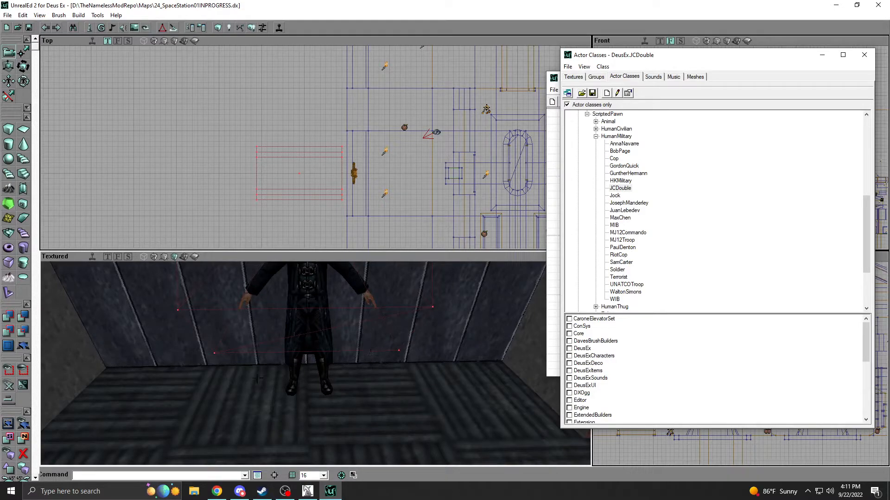
{"action": "mouse_move", "coordinate": [246, 357]}
{"action": "right_mouse_down"}
{"action": "mouse_move", "coordinate": [241, 382]}
{"action": "mouse_move", "coordinate": [246, 351]}
{"action": "right_mouse_up"}
Switch to the older UnrealEd window and examine the doorway and side vents in the hangar wall up close.
{"action": "left_click", "coordinate": [309, 489]}
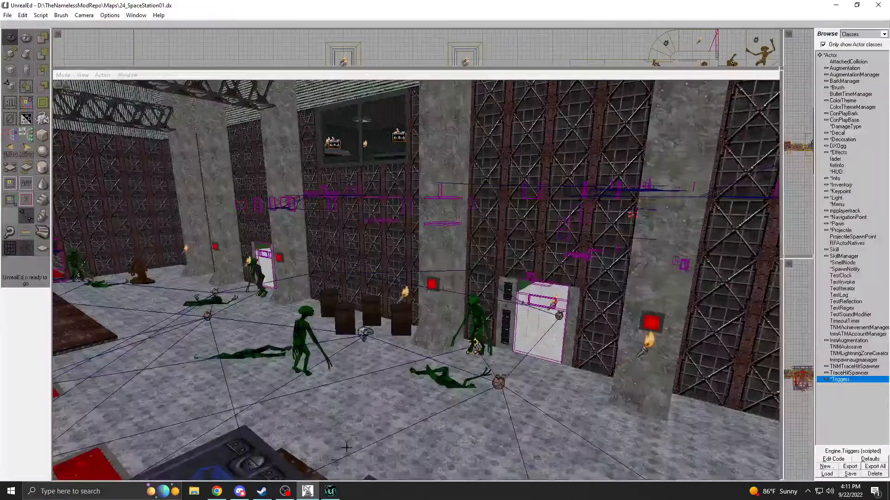
{"action": "right_click_drag", "start_coordinate": [388, 395], "coordinate": [424, 378]}
{"action": "left_click_drag", "start_coordinate": [424, 378], "coordinate": [422, 311]}
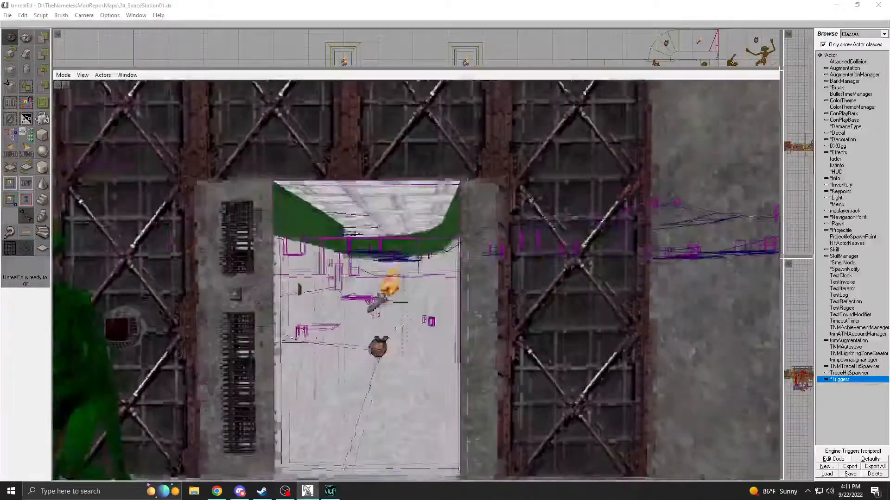
{"action": "right_click_drag", "start_coordinate": [423, 311], "coordinate": [424, 320]}
{"action": "right_click_drag", "start_coordinate": [433, 385], "coordinate": [446, 400]}
{"action": "left_click_drag", "start_coordinate": [446, 399], "coordinate": [457, 366]}
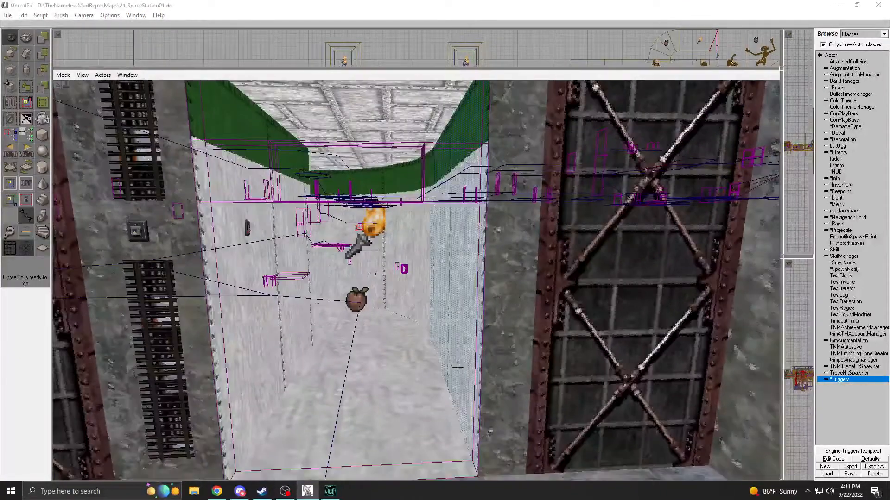
{"action": "left_click", "coordinate": [407, 375]}
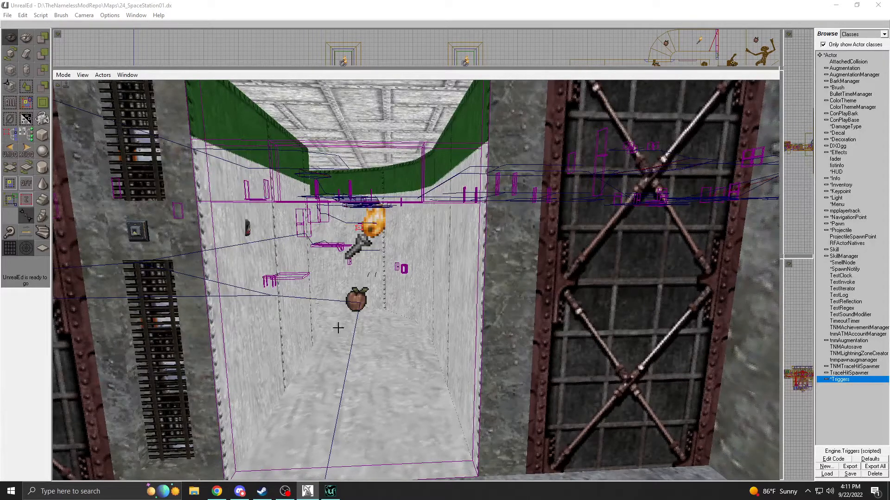
Return to the in-progress map, rebuild the builder brush as a cube and reset its transformation.
{"action": "left_click", "coordinate": [330, 491]}
{"action": "right_click_drag", "start_coordinate": [296, 364], "coordinate": [223, 385]}
{"action": "left_click_drag", "start_coordinate": [223, 385], "coordinate": [251, 380]}
{"action": "mouse_move", "coordinate": [290, 153]}
{"action": "left_mouse_down"}
{"action": "mouse_move", "coordinate": [278, 220]}
{"action": "mouse_move", "coordinate": [303, 223]}
{"action": "left_mouse_up"}
{"action": "left_click", "coordinate": [8, 132]}
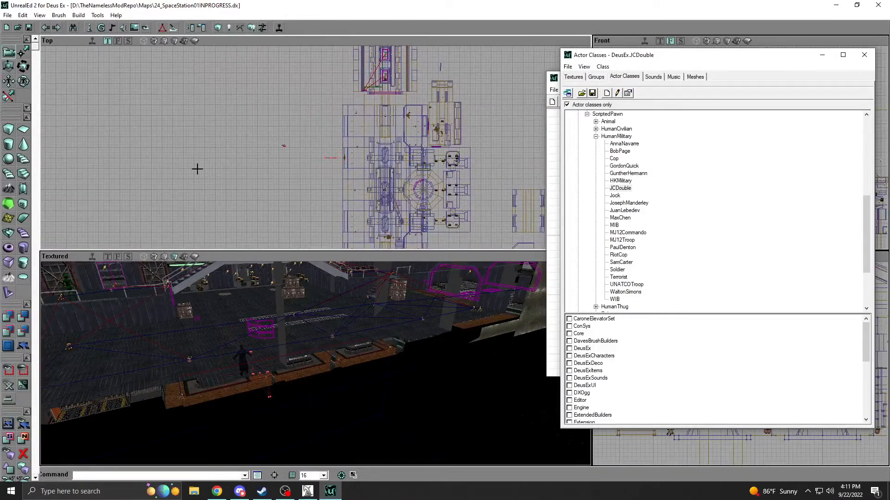
{"action": "right_click", "coordinate": [329, 159]}
{"action": "mouse_move", "coordinate": [382, 187]}
{"action": "left_click", "coordinate": [470, 205]}
Close the actor class browser and the 2D Shape Editor, and open the texture browser beside a wide view of the hangar.
{"action": "left_click", "coordinate": [864, 55]}
{"action": "left_click", "coordinate": [809, 78]}
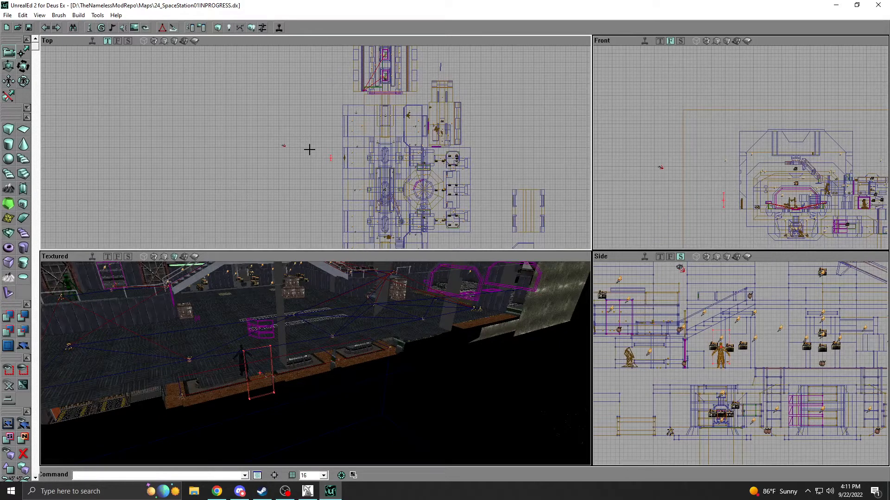
{"action": "left_click", "coordinate": [135, 28]}
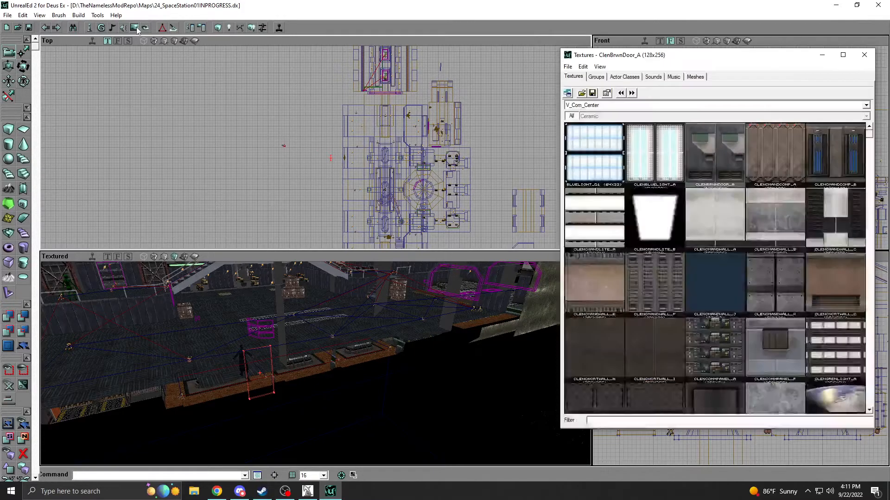
{"action": "right_click_drag", "start_coordinate": [208, 348], "coordinate": [203, 322]}
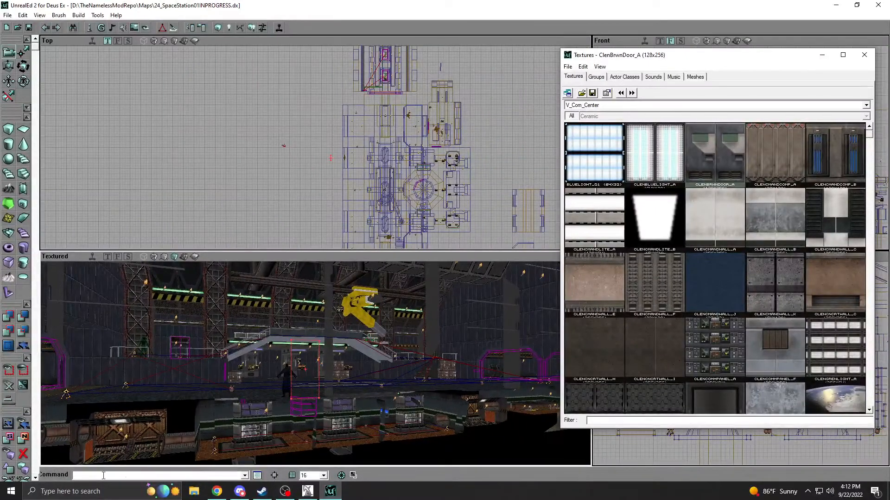
Open Paint and shrink the blank canvas to about 746 × 548 px.
{"action": "left_click", "coordinate": [89, 487]}
{"action": "type", "text": "paint"}
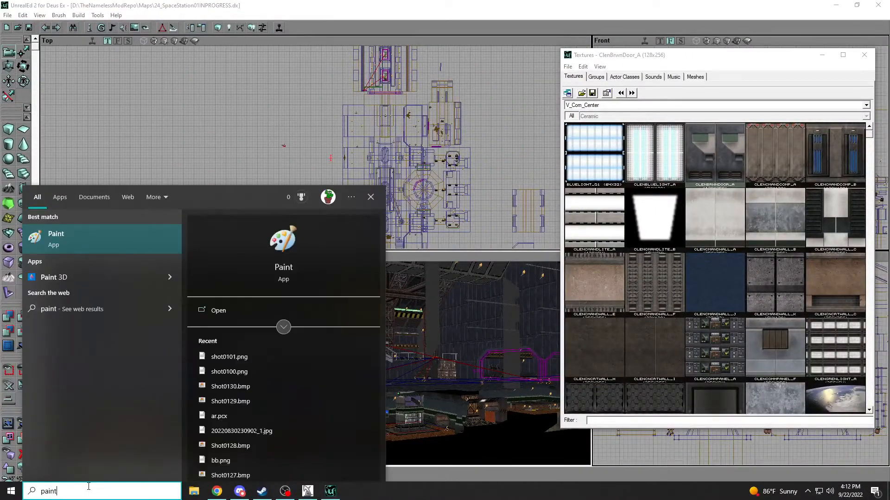
{"action": "key", "text": "Return"}
{"action": "scroll", "coordinate": [231, 148], "scroll_direction": "down", "scroll_amount": 2}
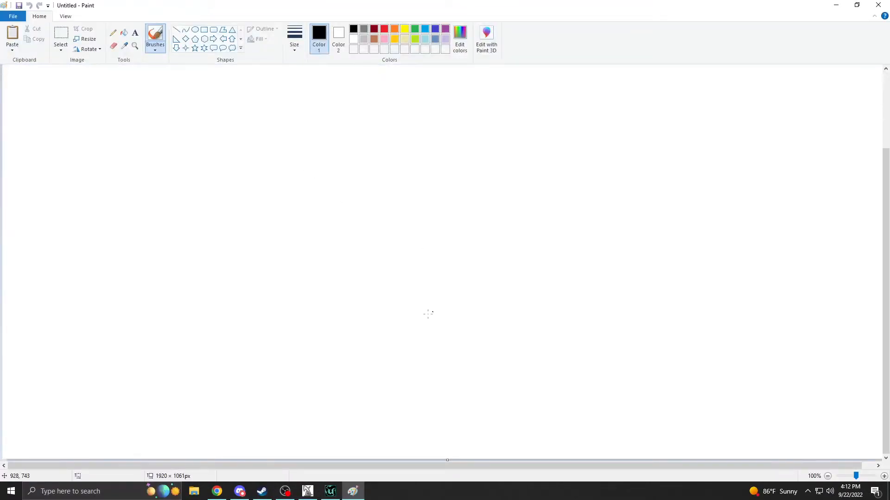
{"action": "left_click_drag", "start_coordinate": [576, 466], "coordinate": [617, 466]}
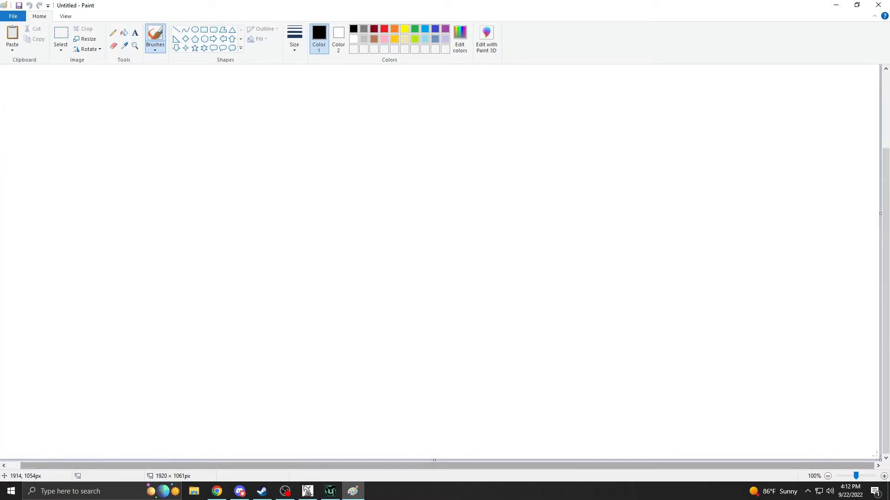
{"action": "left_click_drag", "start_coordinate": [880, 460], "coordinate": [259, 194]}
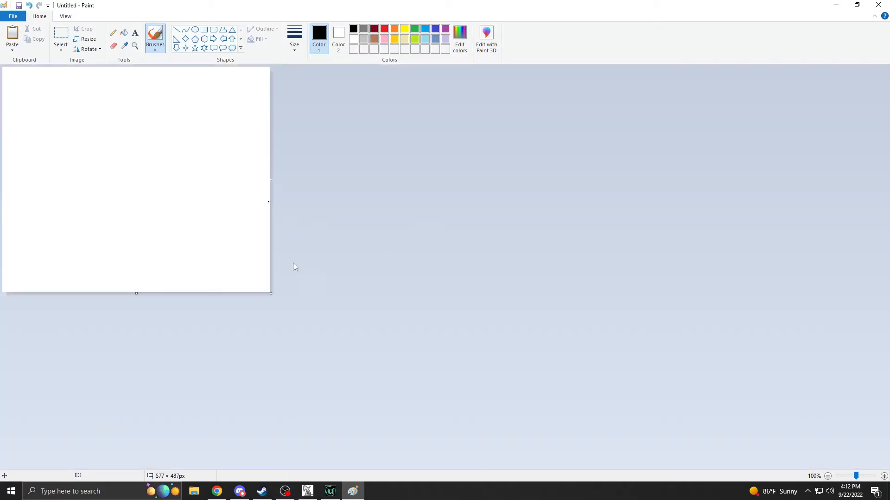
{"action": "left_click_drag", "start_coordinate": [271, 293], "coordinate": [349, 322]}
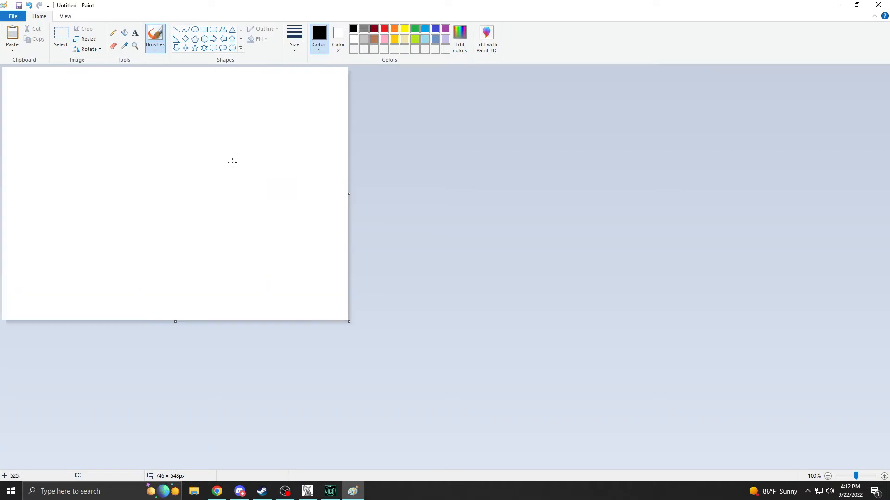
Draw a wide rectangle with a thicker outline across most of the canvas as the room outline.
{"action": "left_click", "coordinate": [204, 29]}
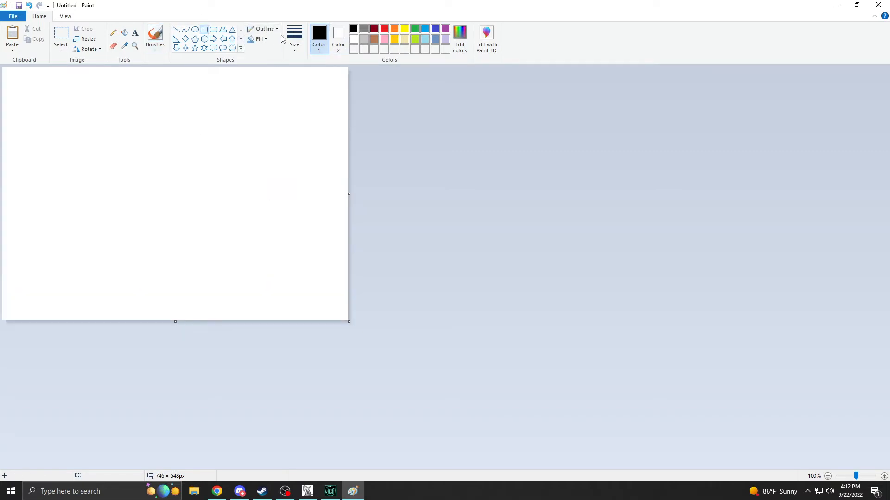
{"action": "left_click", "coordinate": [295, 52]}
{"action": "left_click", "coordinate": [289, 88]}
{"action": "left_click_drag", "start_coordinate": [57, 125], "coordinate": [301, 219]}
{"action": "key", "text": "ctrl+z"}
{"action": "left_click_drag", "start_coordinate": [32, 125], "coordinate": [305, 256]}
{"action": "left_click", "coordinate": [324, 231]}
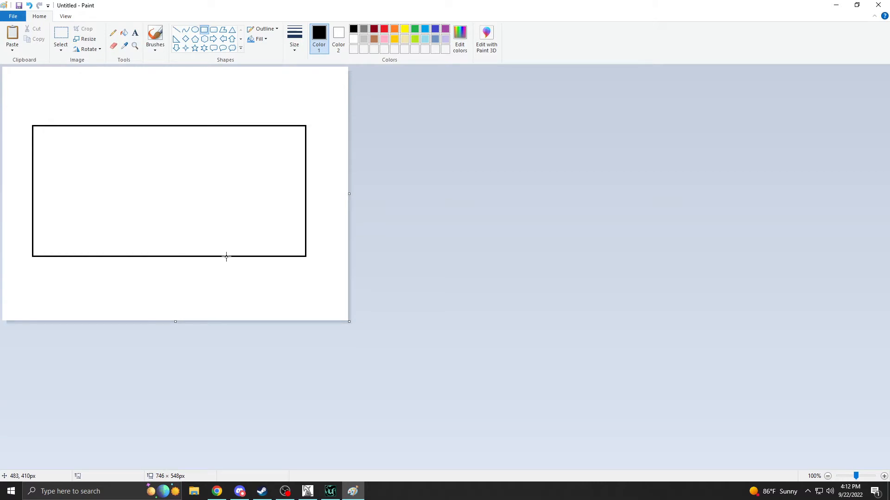
Draw a low rectangle on the middle of the room outline's bottom edge.
{"action": "left_click_drag", "start_coordinate": [225, 256], "coordinate": [126, 216]}
{"action": "key", "text": "ctrl+z"}
{"action": "left_click_drag", "start_coordinate": [125, 256], "coordinate": [216, 226]}
{"action": "left_click", "coordinate": [275, 235]}
Draw a tall rectangle in the room's lower right corner and an overlapping one of about 219 × 113 px in the upper right corner.
{"action": "left_click_drag", "start_coordinate": [262, 256], "coordinate": [242, 160]}
{"action": "left_click", "coordinate": [233, 159]}
{"action": "key", "text": "ctrl+z"}
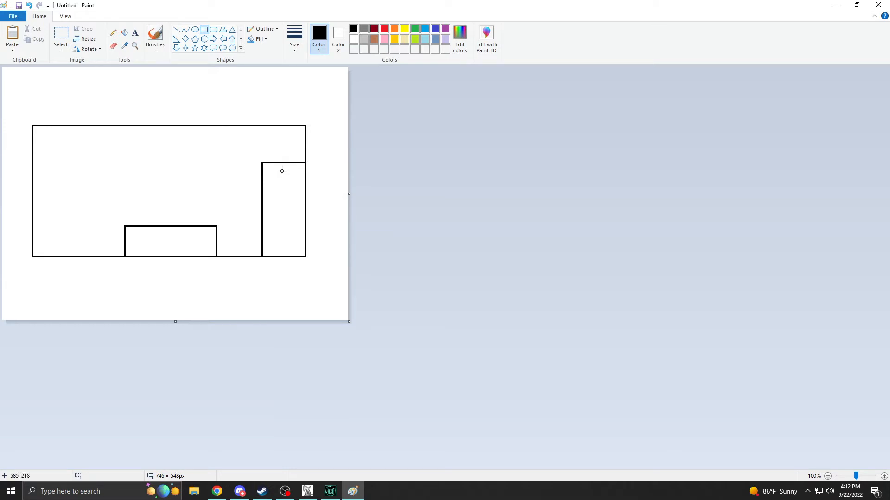
{"action": "left_click_drag", "start_coordinate": [212, 145], "coordinate": [204, 126]}
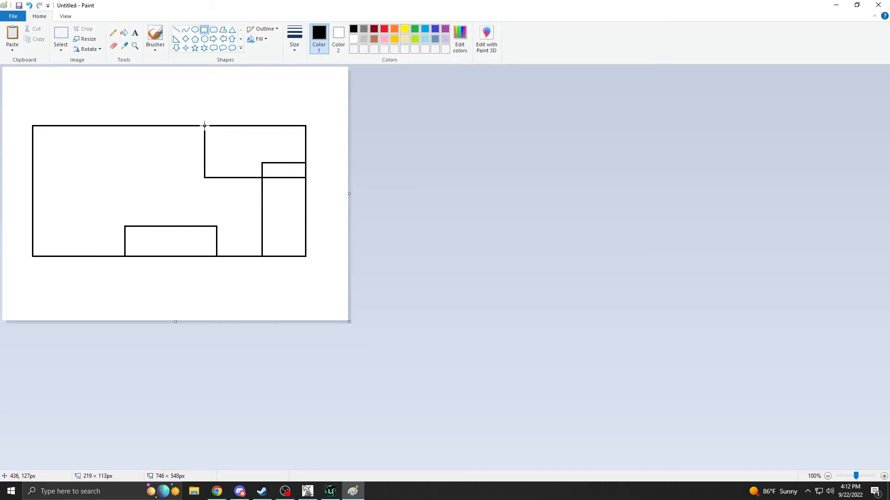
Erase the inner lines of the two overlapping rectangles to leave one stepped outline, and reselect the Rectangle shape.
{"action": "left_click", "coordinate": [176, 30]}
{"action": "left_click", "coordinate": [231, 41]}
{"action": "left_click_drag", "start_coordinate": [163, 164], "coordinate": [186, 77]}
{"action": "left_click", "coordinate": [113, 46]}
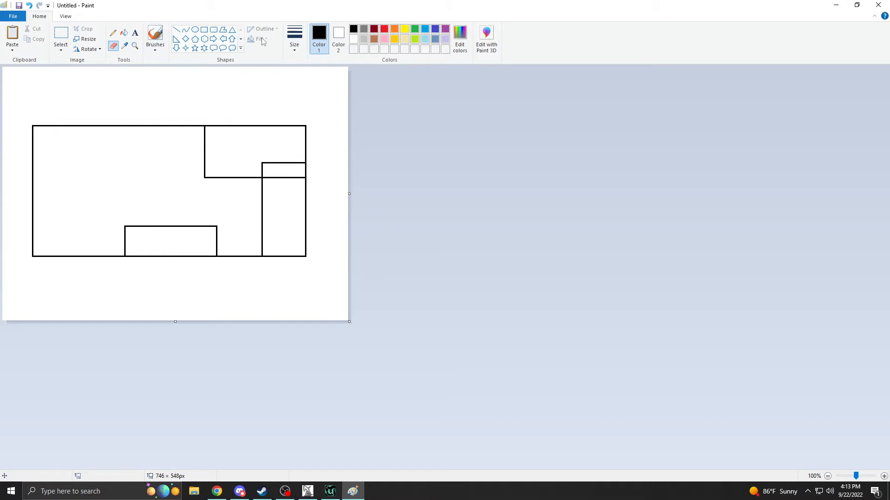
{"action": "left_click", "coordinate": [294, 40]}
{"action": "left_click", "coordinate": [308, 120]}
{"action": "mouse_move", "coordinate": [264, 165]}
{"action": "left_mouse_down"}
{"action": "mouse_move", "coordinate": [300, 163]}
{"action": "mouse_move", "coordinate": [301, 176]}
{"action": "mouse_move", "coordinate": [266, 172]}
{"action": "left_mouse_up"}
{"action": "left_click", "coordinate": [204, 29]}
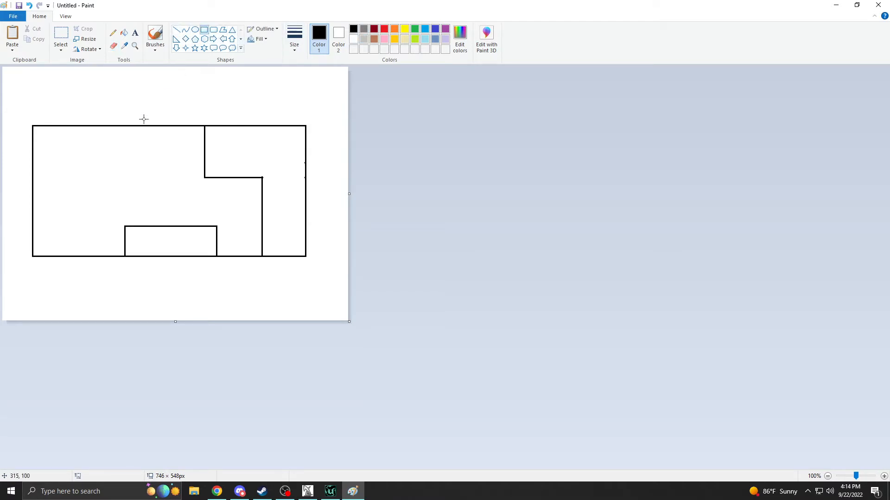
Try blocking out the left side of the room outline with an upper rectangle and a narrower one below it.
{"action": "left_click_drag", "start_coordinate": [151, 125], "coordinate": [33, 256]}
{"action": "left_click", "coordinate": [71, 181]}
{"action": "left_click_drag", "start_coordinate": [215, 294], "coordinate": [244, 220]}
{"action": "key", "text": "ctrl+z"}
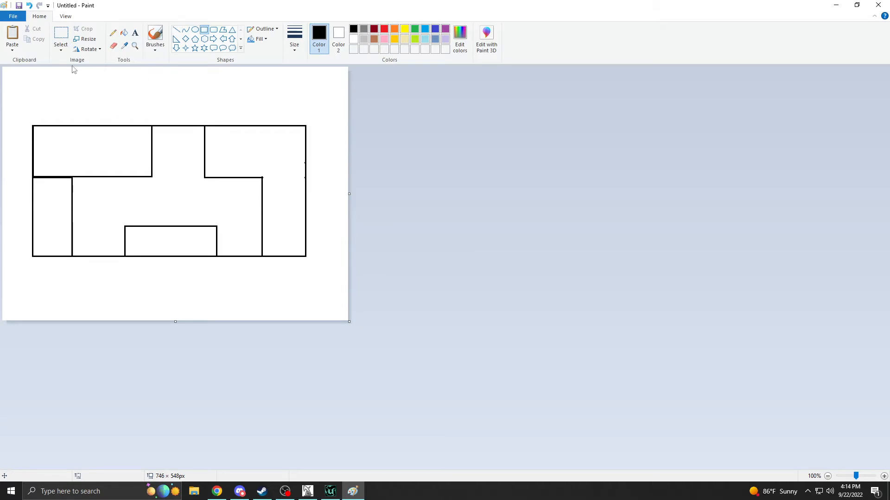
{"action": "left_click", "coordinate": [29, 6]}
{"action": "left_click", "coordinate": [29, 6]}
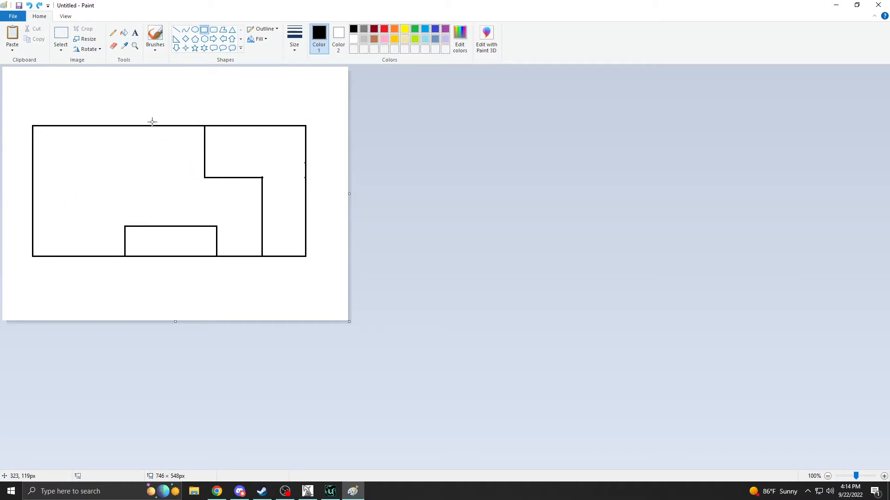
Draw a thin vertical bar hanging from the room's top edge with a small box at its lower end.
{"action": "left_click_drag", "start_coordinate": [151, 126], "coordinate": [143, 163]}
{"action": "left_click", "coordinate": [135, 169]}
{"action": "left_click_drag", "start_coordinate": [138, 162], "coordinate": [158, 179]}
{"action": "left_click", "coordinate": [77, 182]}
Draw a tall, narrow rectangle straddling the room outline's left wall.
{"action": "mouse_move", "coordinate": [51, 144]}
{"action": "left_mouse_down"}
{"action": "mouse_move", "coordinate": [140, 221]}
{"action": "mouse_move", "coordinate": [110, 239]}
{"action": "left_mouse_up"}
{"action": "key", "text": "Escape"}
{"action": "left_click_drag", "start_coordinate": [28, 135], "coordinate": [39, 244]}
{"action": "left_click", "coordinate": [54, 231]}
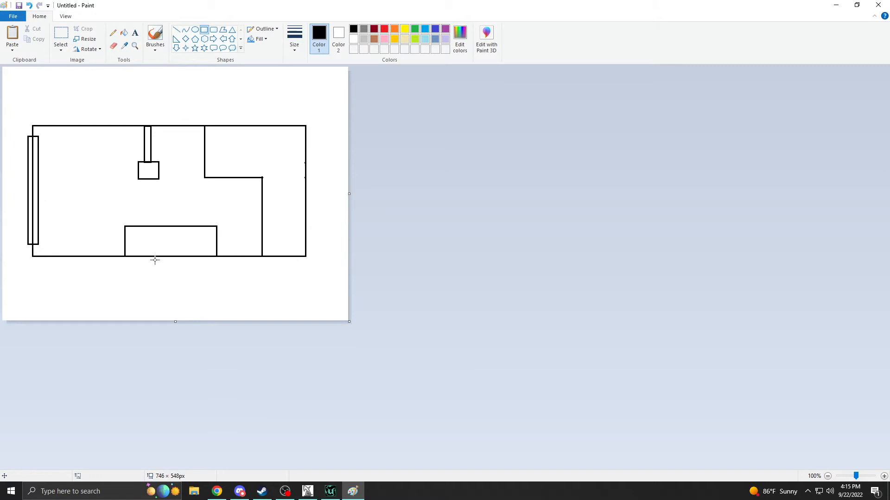
Switch to the older UnrealEd window and fly outside to examine the space station's exterior.
{"action": "left_click", "coordinate": [307, 491]}
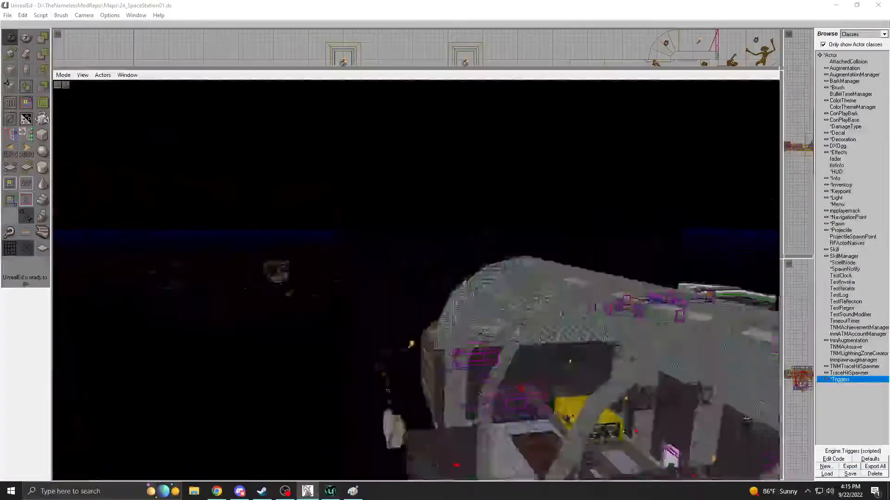
{"action": "left_click_drag", "start_coordinate": [416, 280], "coordinate": [413, 259]}
{"action": "right_click_drag", "start_coordinate": [413, 260], "coordinate": [412, 282]}
{"action": "left_click_drag", "start_coordinate": [412, 282], "coordinate": [410, 193]}
{"action": "right_click_drag", "start_coordinate": [410, 192], "coordinate": [411, 216]}
{"action": "left_click_drag", "start_coordinate": [412, 215], "coordinate": [480, 190]}
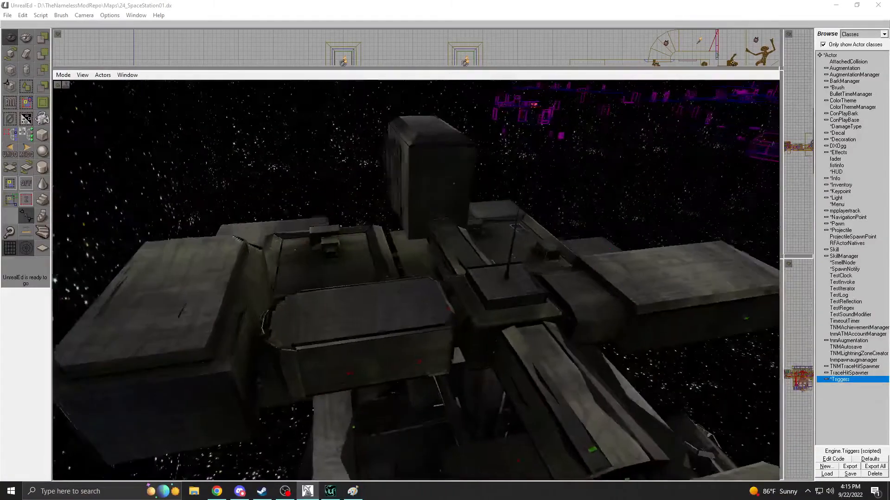
Examine the space station's exterior in the older map, comparing it with the in-progress map and the Paint room sketch.
{"action": "right_click_drag", "start_coordinate": [480, 190], "coordinate": [489, 204]}
{"action": "left_click_drag", "start_coordinate": [489, 204], "coordinate": [517, 223]}
{"action": "right_click_drag", "start_coordinate": [517, 223], "coordinate": [519, 209]}
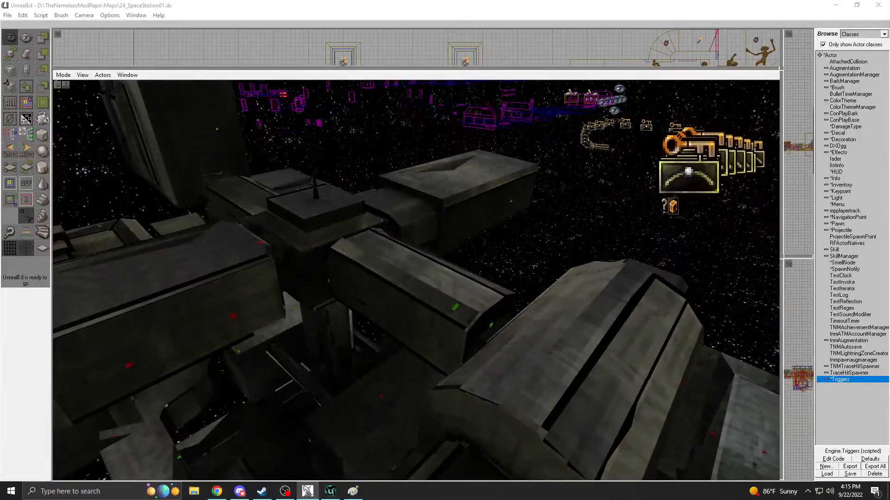
{"action": "left_click", "coordinate": [330, 491]}
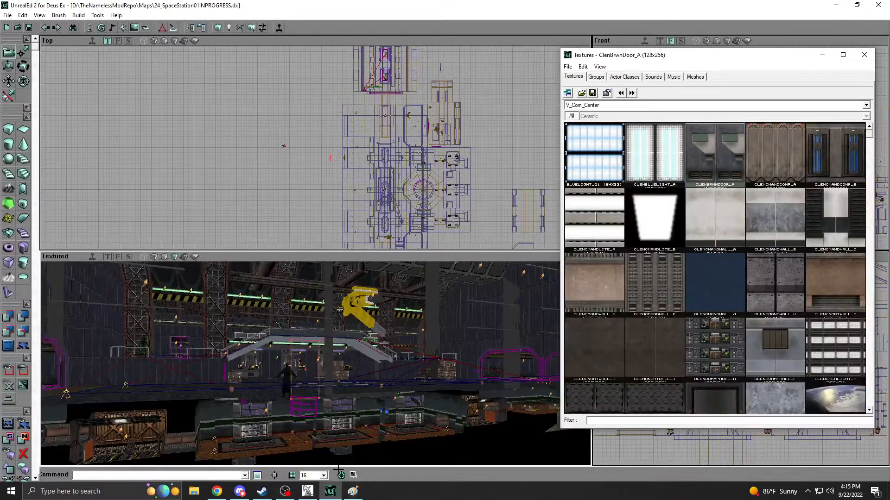
{"action": "left_click", "coordinate": [353, 491]}
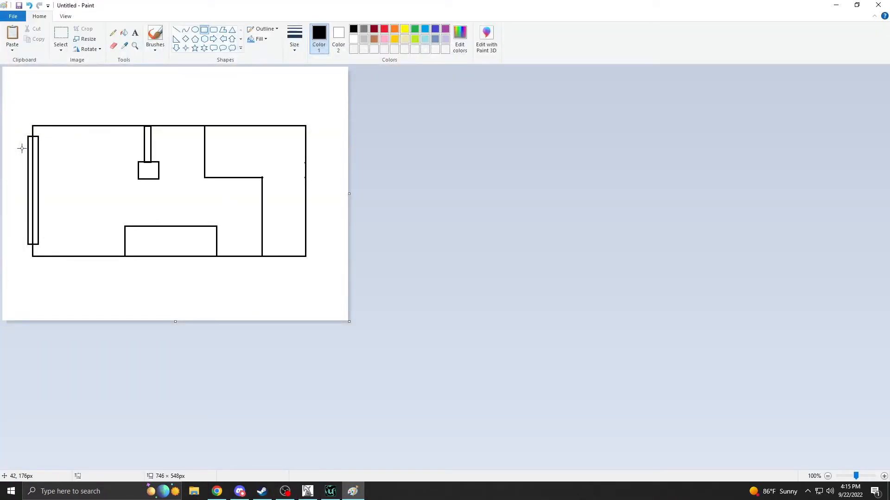
{"action": "left_click", "coordinate": [329, 495]}
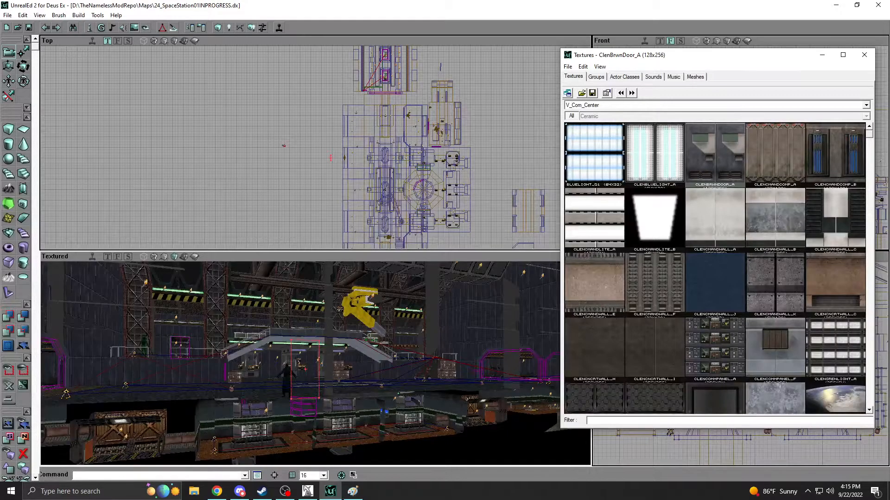
{"action": "left_click", "coordinate": [350, 495]}
{"action": "left_click", "coordinate": [318, 497]}
{"action": "right_click_drag", "start_coordinate": [388, 295], "coordinate": [454, 343]}
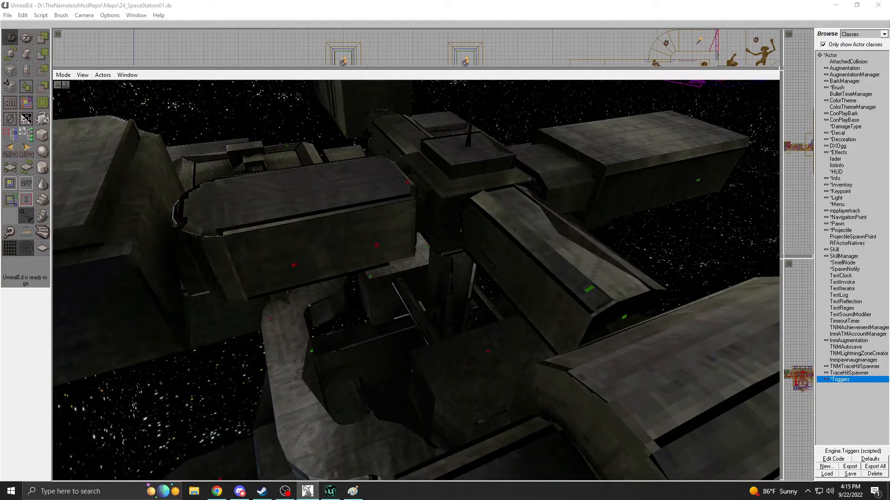
{"action": "left_click", "coordinate": [330, 491]}
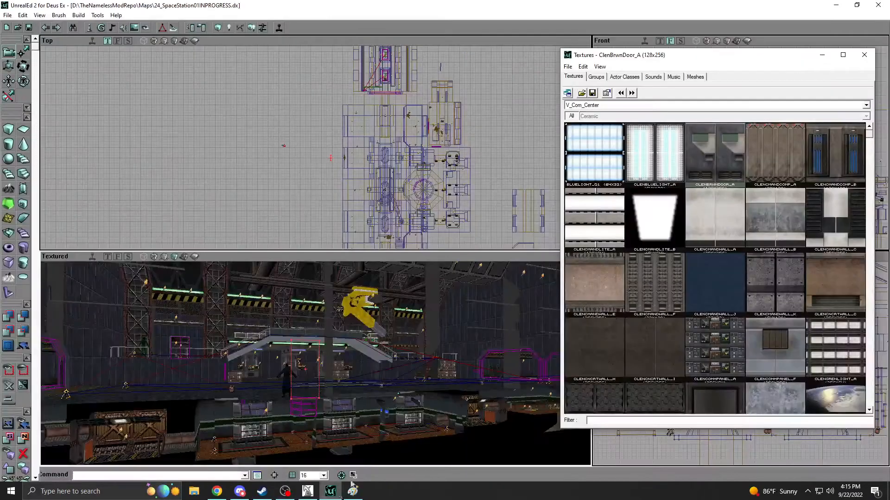
{"action": "left_click", "coordinate": [351, 492]}
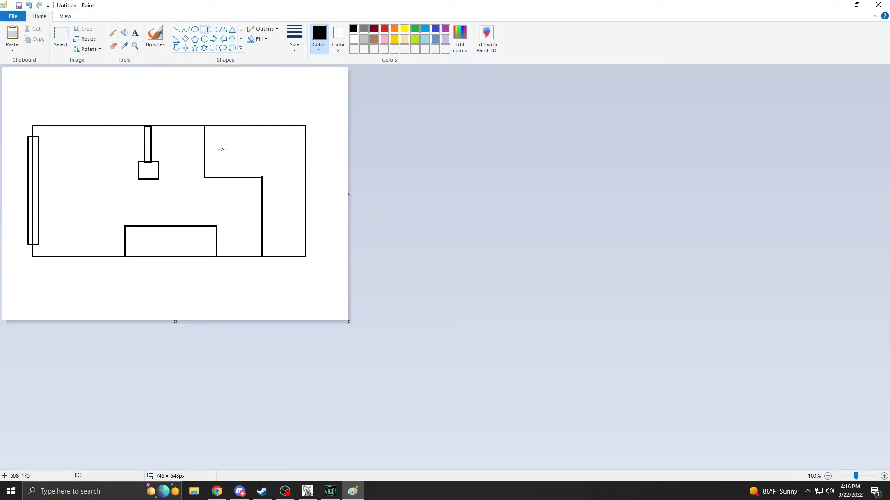
Erase the wall line running through the tall rectangle on the room's left wall in the Paint sketch.
{"action": "left_click", "coordinate": [113, 45]}
{"action": "left_click_drag", "start_coordinate": [33, 139], "coordinate": [33, 236]}
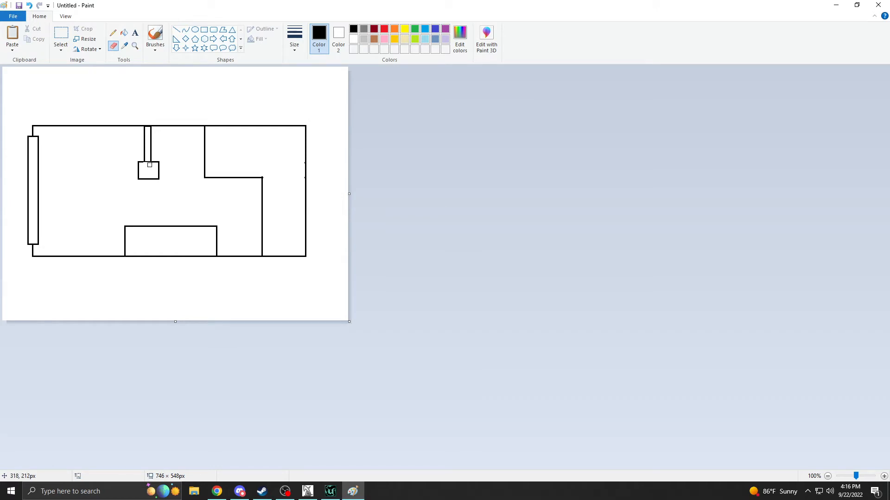
{"action": "left_click", "coordinate": [29, 5]}
{"action": "left_click_drag", "start_coordinate": [143, 165], "coordinate": [148, 166]}
Draw two thin vertical rectangles, each about 18 × 193 px, standing side by side in the left part of the room.
{"action": "left_click", "coordinate": [178, 30]}
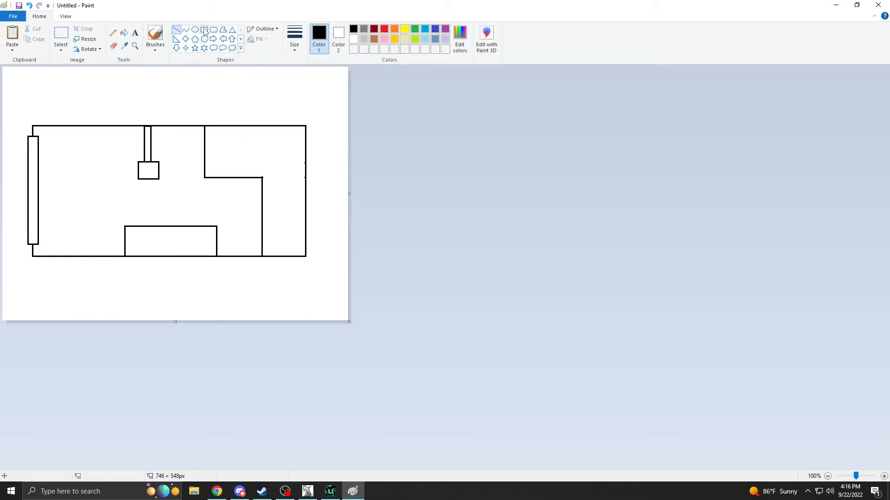
{"action": "left_click", "coordinate": [204, 29]}
{"action": "left_click_drag", "start_coordinate": [53, 145], "coordinate": [60, 234]}
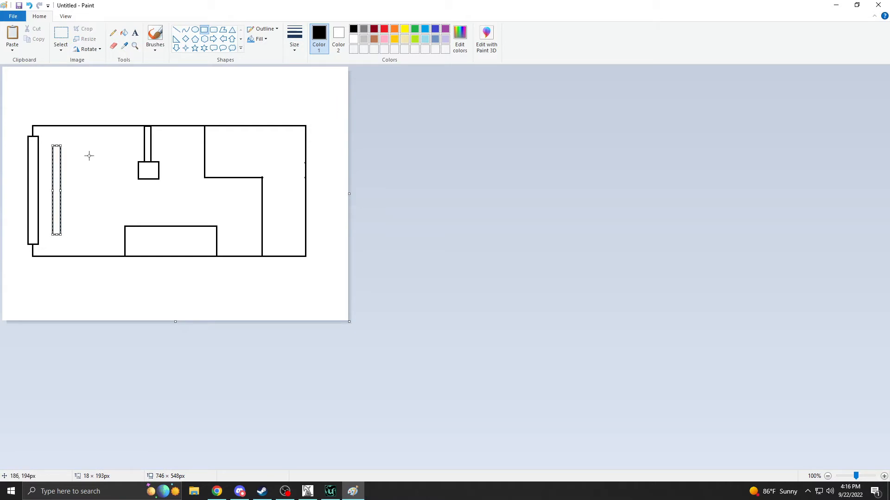
{"action": "left_click_drag", "start_coordinate": [92, 146], "coordinate": [100, 233]}
{"action": "left_click", "coordinate": [124, 199]}
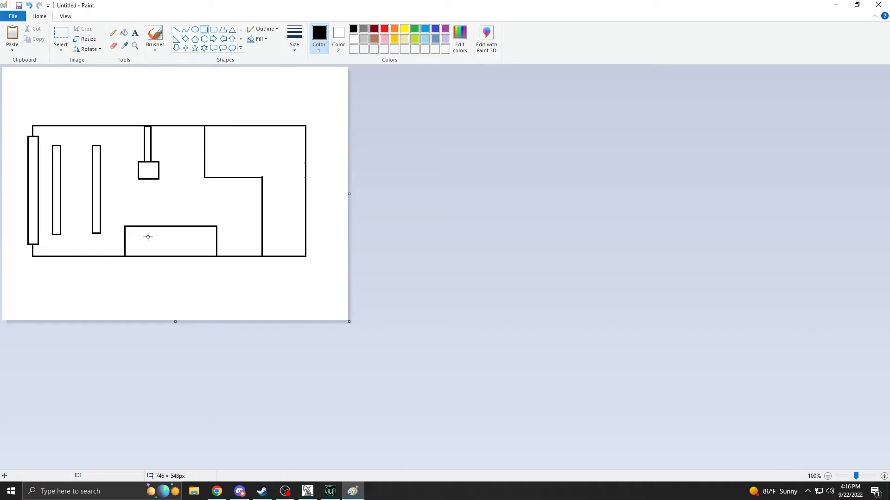
{"action": "mouse_move", "coordinate": [143, 236]}
{"action": "left_mouse_down"}
{"action": "mouse_move", "coordinate": [221, 248]}
{"action": "mouse_move", "coordinate": [193, 250]}
{"action": "mouse_move", "coordinate": [200, 248]}
{"action": "left_mouse_up"}
{"action": "key", "text": "Escape"}
{"action": "left_click_drag", "start_coordinate": [138, 235], "coordinate": [207, 250]}
{"action": "key", "text": "Escape"}
Erase a gap in the inner room's horizontal wall, and put a narrow hollow rectangle on its lower vertical wall.
{"action": "left_click", "coordinate": [113, 47]}
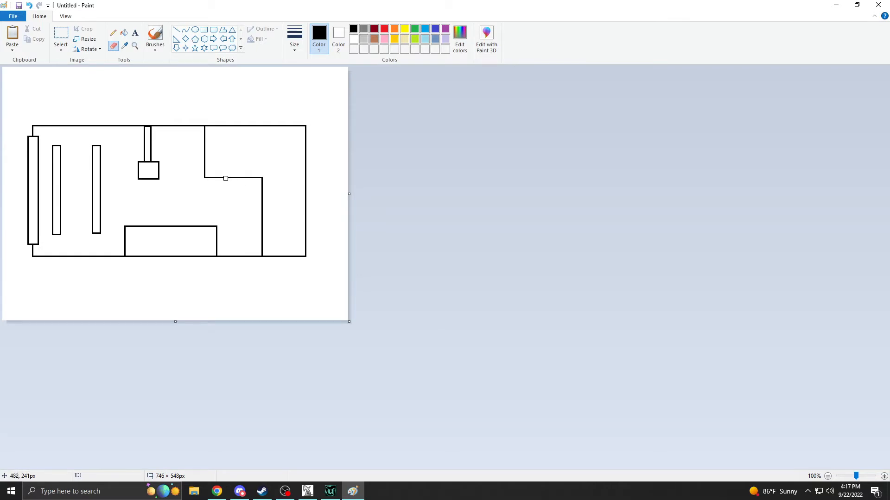
{"action": "left_click_drag", "start_coordinate": [225, 178], "coordinate": [237, 178]}
{"action": "left_click", "coordinate": [204, 30]}
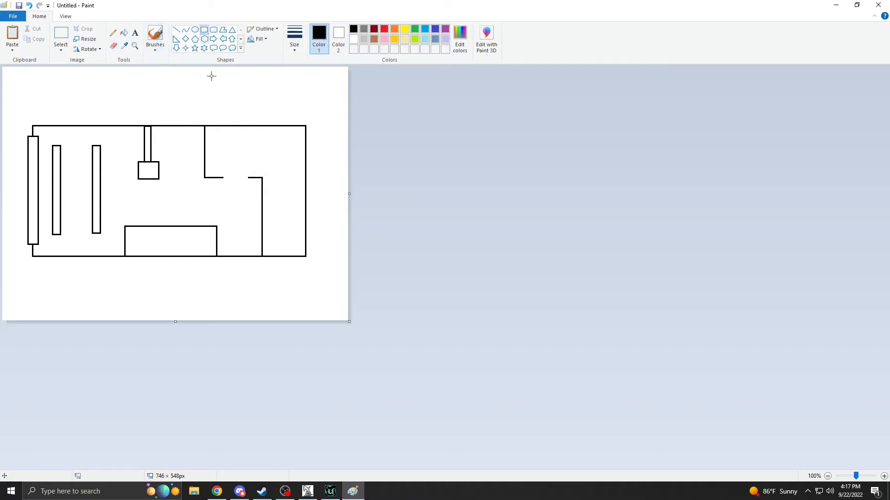
{"action": "left_click_drag", "start_coordinate": [258, 185], "coordinate": [266, 249]}
{"action": "left_click", "coordinate": [196, 183]}
{"action": "left_click", "coordinate": [113, 46]}
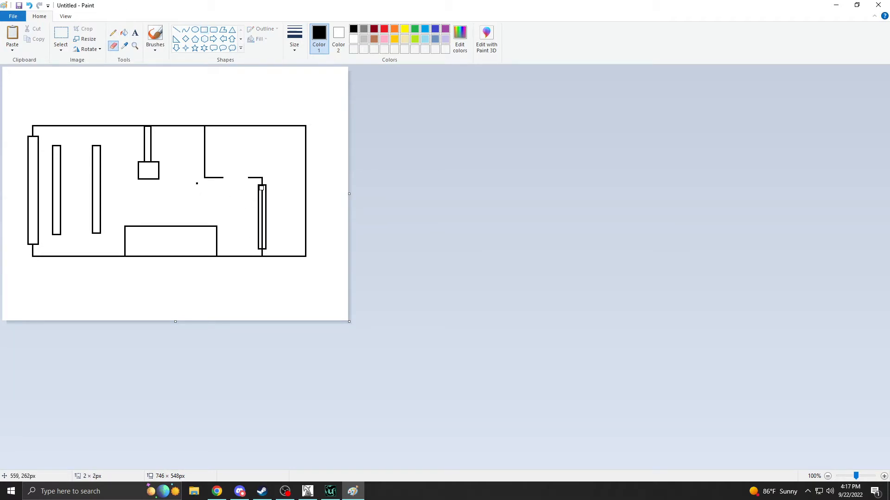
{"action": "left_click_drag", "start_coordinate": [262, 201], "coordinate": [261, 240]}
{"action": "left_click", "coordinate": [196, 184]}
Draw a narrow vertical rectangle straddling the inner room's upper vertical wall.
{"action": "left_click", "coordinate": [205, 30]}
{"action": "left_click_drag", "start_coordinate": [203, 128], "coordinate": [207, 175]}
{"action": "left_click", "coordinate": [159, 147]}
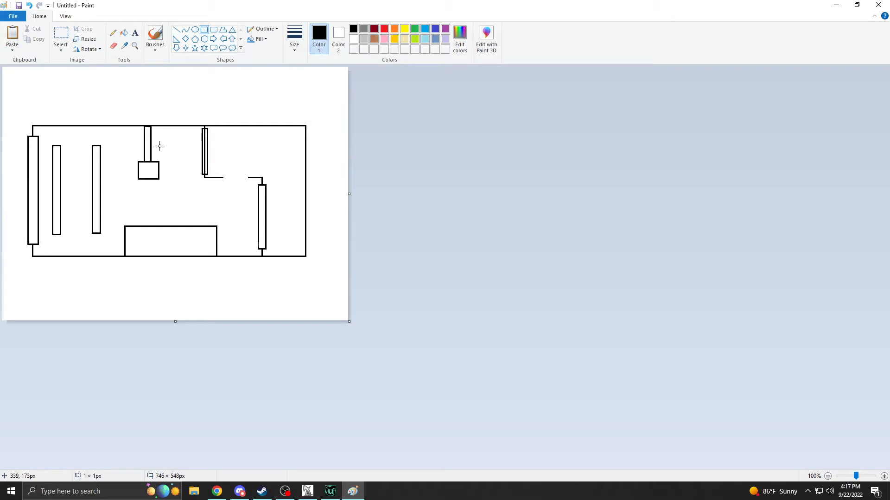
{"action": "left_click", "coordinate": [113, 45]}
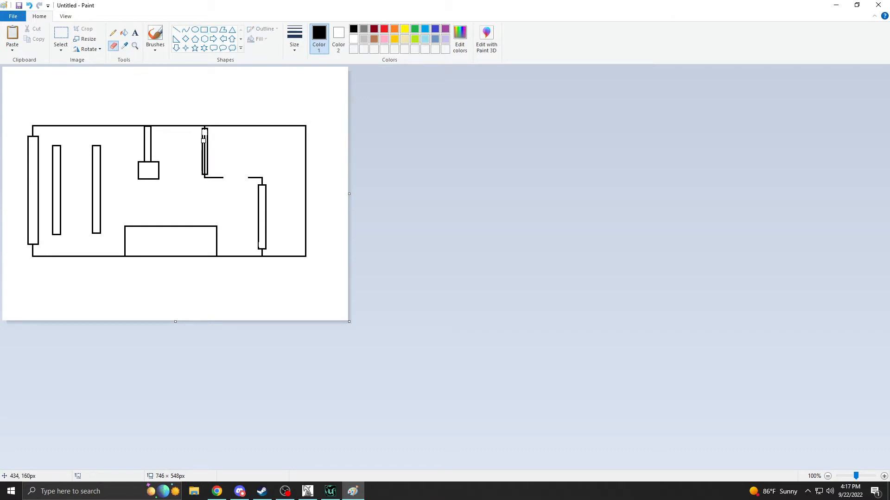
{"action": "left_click", "coordinate": [28, 5]}
Draw a shallow rectangle of about 195 × 14 px over the left part of the room's top wall and erase its inner lines to form a recess.
{"action": "left_click", "coordinate": [176, 30]}
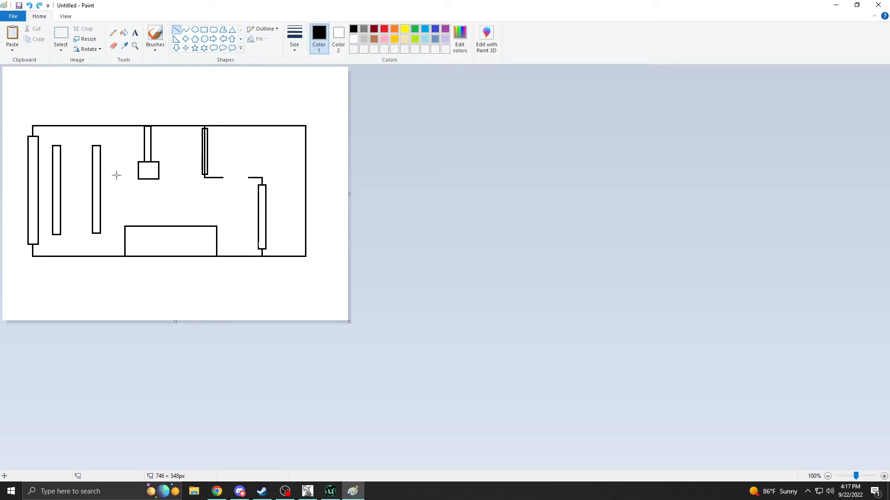
{"action": "left_click", "coordinate": [204, 29]}
{"action": "left_click_drag", "start_coordinate": [47, 120], "coordinate": [137, 125]}
{"action": "left_click", "coordinate": [113, 45]}
{"action": "left_click_drag", "start_coordinate": [135, 124], "coordinate": [61, 126]}
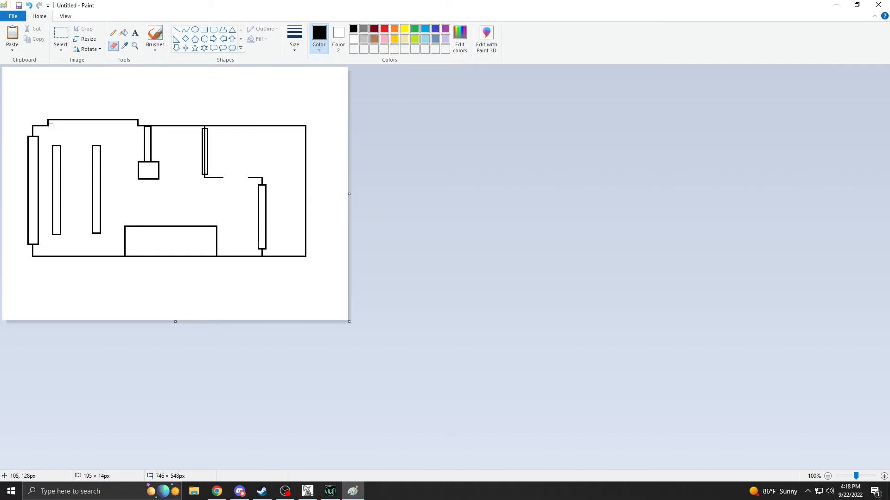
Draw a small flat rectangle across the bottom wall on each side of the lower block, and erase the wall line inside both.
{"action": "left_click", "coordinate": [177, 30]}
{"action": "left_click", "coordinate": [204, 30]}
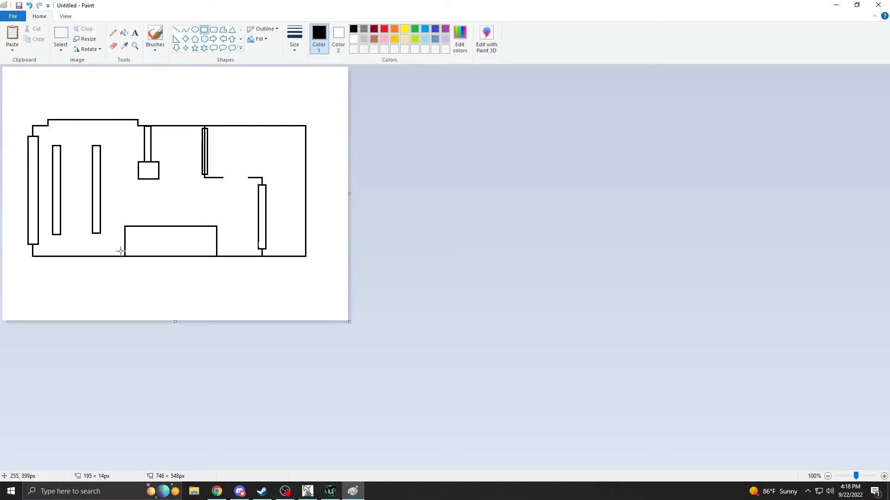
{"action": "mouse_move", "coordinate": [117, 252]}
{"action": "left_mouse_down"}
{"action": "mouse_move", "coordinate": [80, 260]}
{"action": "mouse_move", "coordinate": [90, 260]}
{"action": "left_mouse_up"}
{"action": "left_click", "coordinate": [223, 253]}
{"action": "left_click_drag", "start_coordinate": [226, 253], "coordinate": [255, 259]}
{"action": "left_click_drag", "start_coordinate": [148, 189], "coordinate": [146, 183]}
{"action": "left_click", "coordinate": [115, 45]}
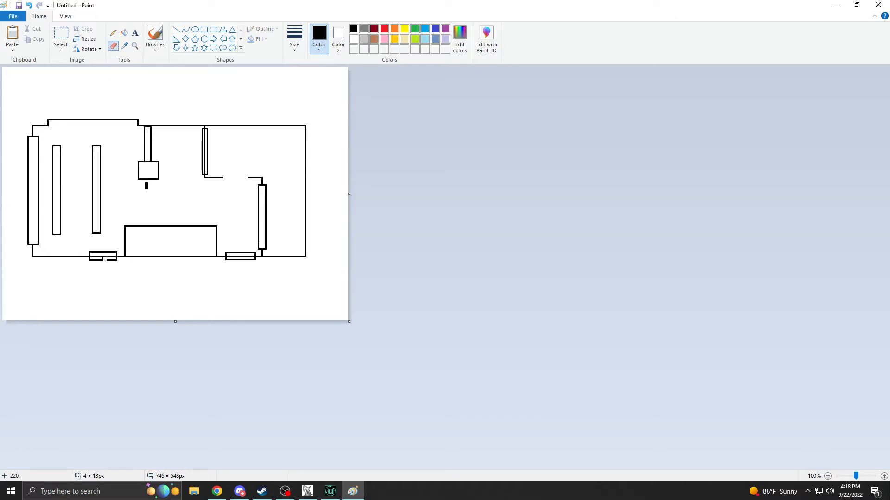
{"action": "left_click_drag", "start_coordinate": [93, 256], "coordinate": [109, 256]}
{"action": "left_click_drag", "start_coordinate": [244, 256], "coordinate": [251, 255]}
Select and delete the two thin vertical rectangles in the left part of the room.
{"action": "left_click", "coordinate": [177, 29]}
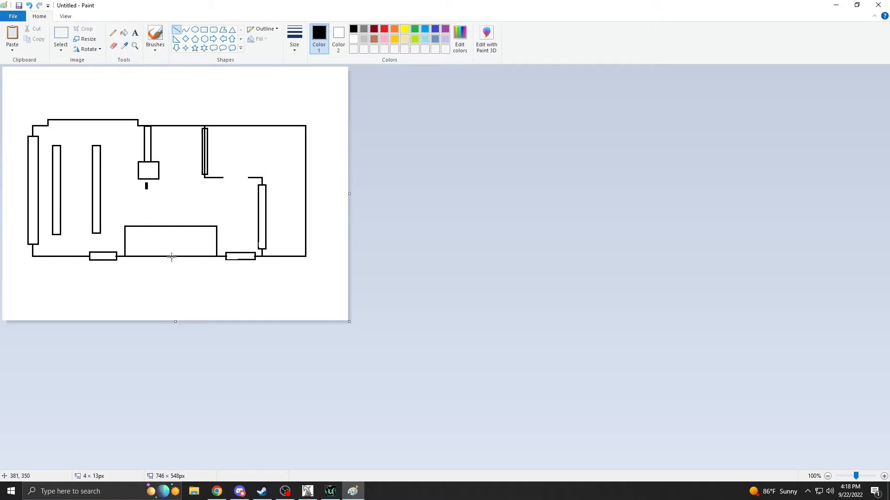
{"action": "left_click", "coordinate": [114, 46]}
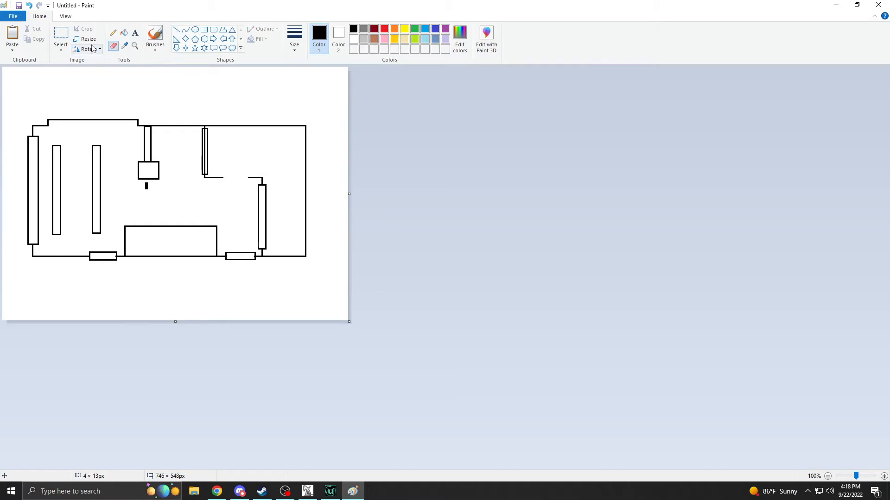
{"action": "left_click", "coordinate": [64, 35]}
{"action": "left_click_drag", "start_coordinate": [84, 138], "coordinate": [112, 241]}
{"action": "key", "text": "Delete"}
{"action": "mouse_move", "coordinate": [40, 173]}
{"action": "left_mouse_down"}
{"action": "mouse_move", "coordinate": [51, 227]}
{"action": "mouse_move", "coordinate": [64, 239]}
{"action": "left_mouse_up"}
{"action": "key", "text": "Delete"}
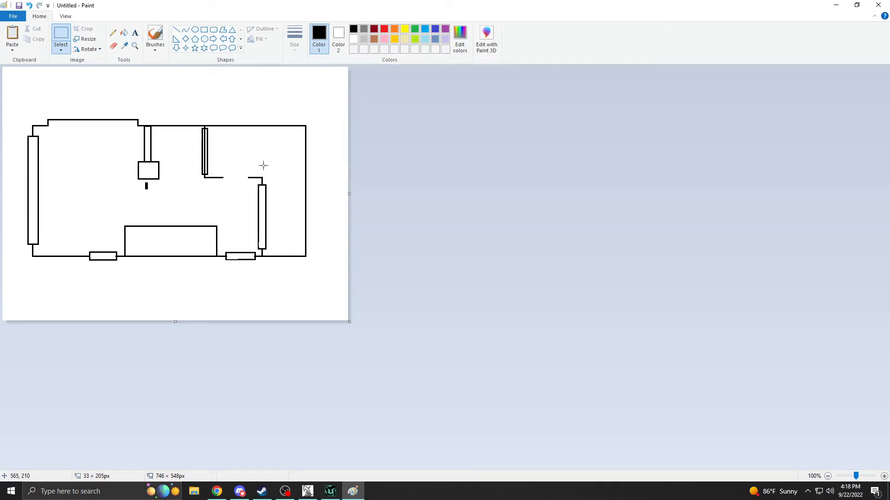
Erase the small mark below the hanging box and cut an opening through the middle of both bottom-wall rectangles.
{"action": "left_click", "coordinate": [113, 46]}
{"action": "left_click_drag", "start_coordinate": [144, 185], "coordinate": [147, 188]}
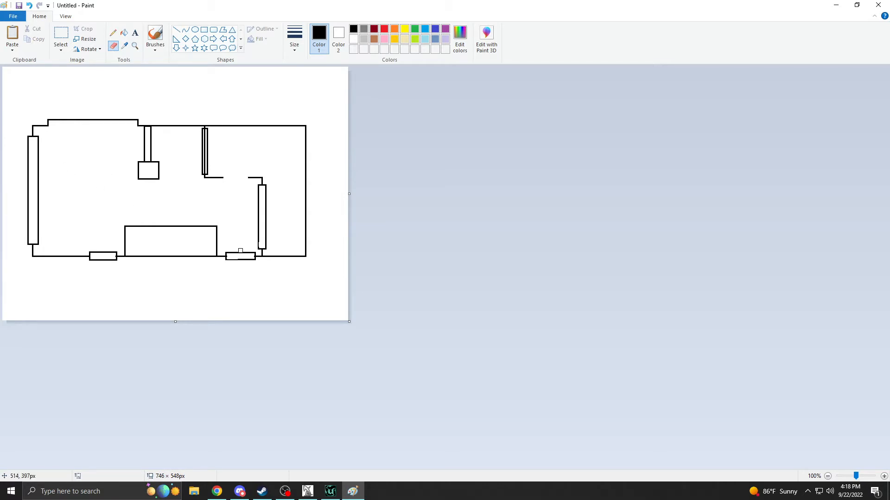
{"action": "left_click_drag", "start_coordinate": [240, 251], "coordinate": [246, 261]}
Draw short vertical lines closing the cut ends of the bottom-wall rectangles on both sides of each opening.
{"action": "left_click", "coordinate": [176, 29]}
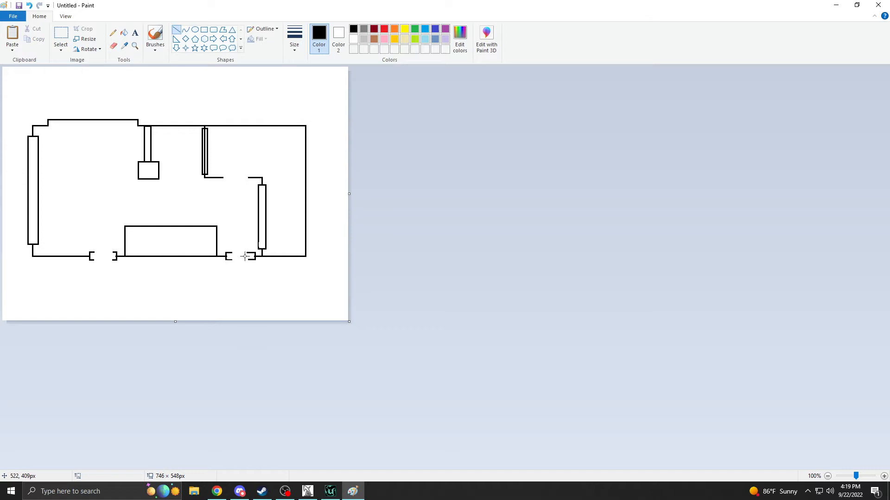
{"action": "mouse_move", "coordinate": [248, 253]}
{"action": "left_mouse_down"}
{"action": "mouse_move", "coordinate": [247, 261]}
{"action": "mouse_move", "coordinate": [231, 258]}
{"action": "left_mouse_up"}
{"action": "left_click_drag", "start_coordinate": [112, 253], "coordinate": [112, 259]}
{"action": "left_click_drag", "start_coordinate": [94, 252], "coordinate": [93, 259]}
{"action": "left_click_drag", "start_coordinate": [95, 205], "coordinate": [157, 205]}
{"action": "key", "text": "ctrl+z"}
Erase the wall line inside the narrow rectangle on the inner room's upper wall, using the smallest eraser size.
{"action": "left_click", "coordinate": [135, 49]}
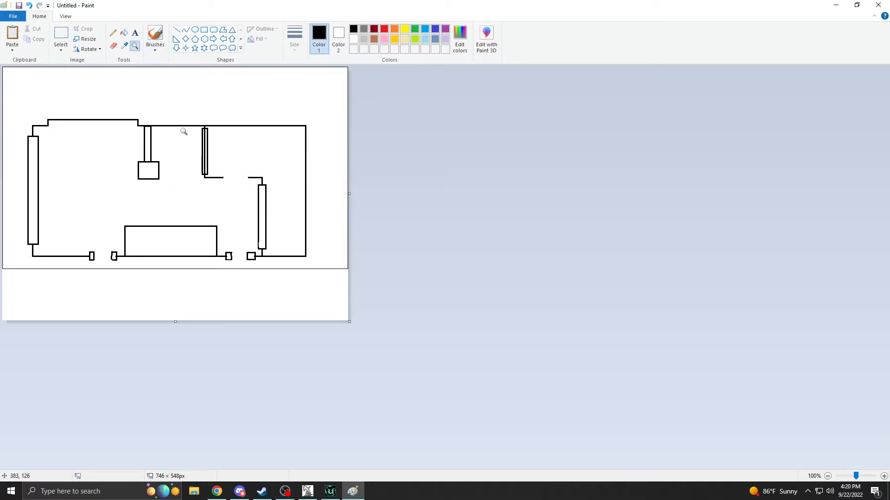
{"action": "left_click", "coordinate": [153, 82]}
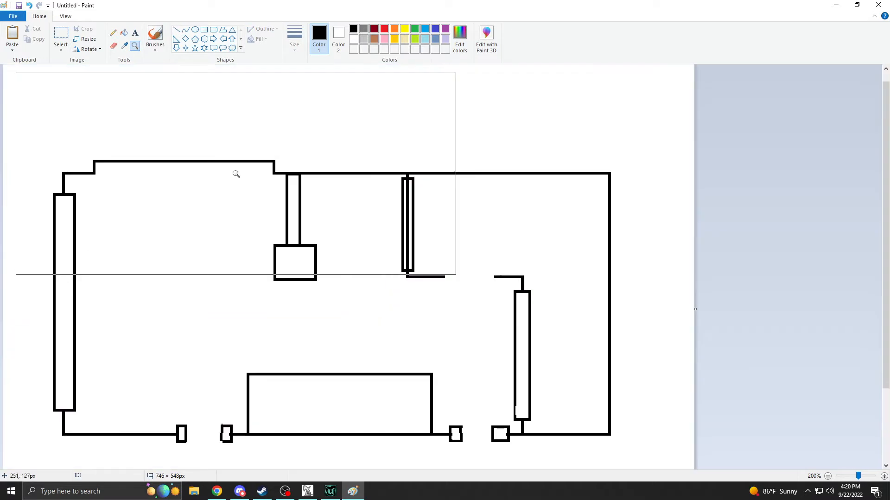
{"action": "left_click", "coordinate": [113, 46]}
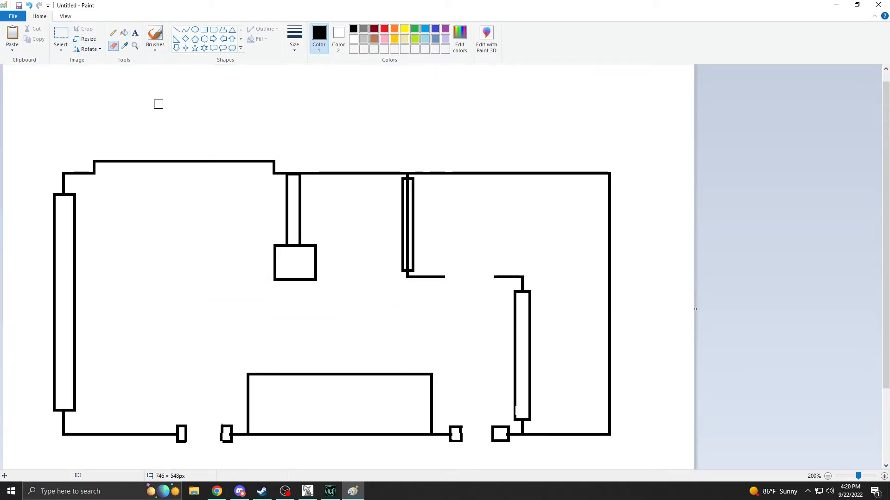
{"action": "left_click", "coordinate": [290, 47]}
{"action": "left_click", "coordinate": [317, 71]}
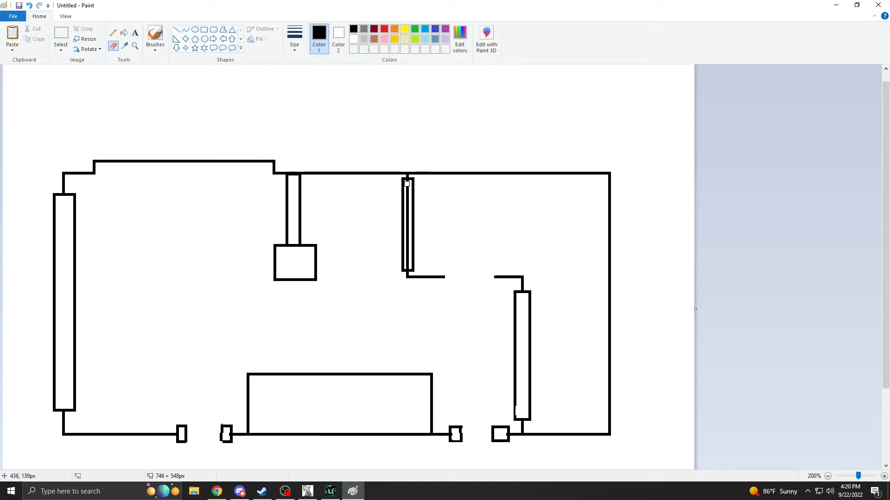
{"action": "left_click_drag", "start_coordinate": [408, 190], "coordinate": [408, 266]}
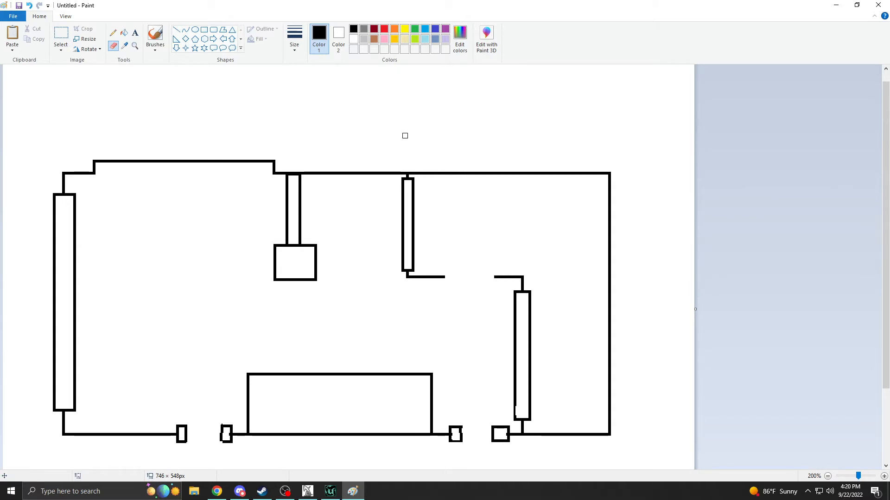
{"action": "left_click", "coordinate": [135, 45]}
{"action": "right_click", "coordinate": [293, 203]}
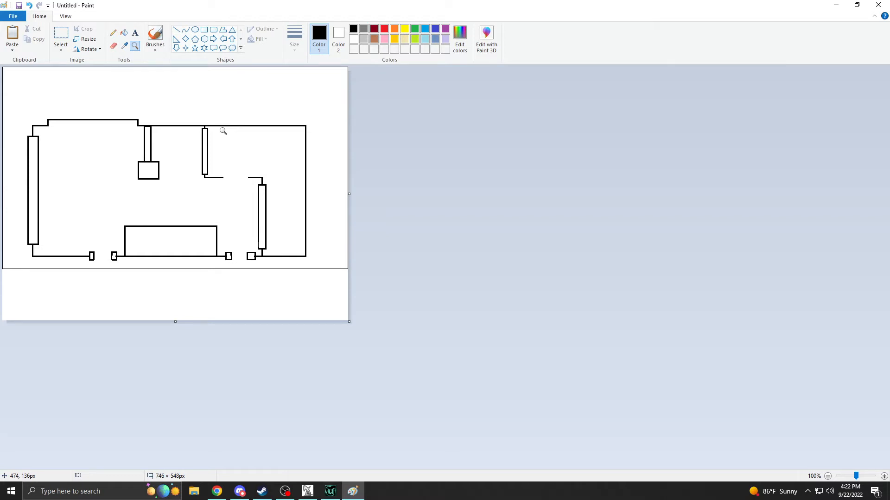
Paste the weapon texture image with its notes into the sketch, place it over the lower block, and enlarge it to 200% for viewing.
{"action": "left_click", "coordinate": [245, 487]}
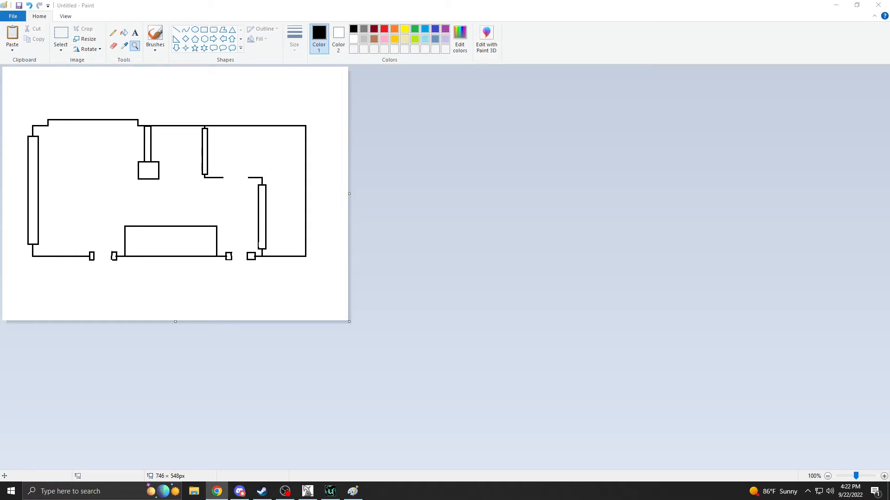
{"action": "left_click", "coordinate": [602, 226]}
{"action": "key", "text": "super"}
{"action": "left_click", "coordinate": [558, 182]}
{"action": "key", "text": "ctrl+v"}
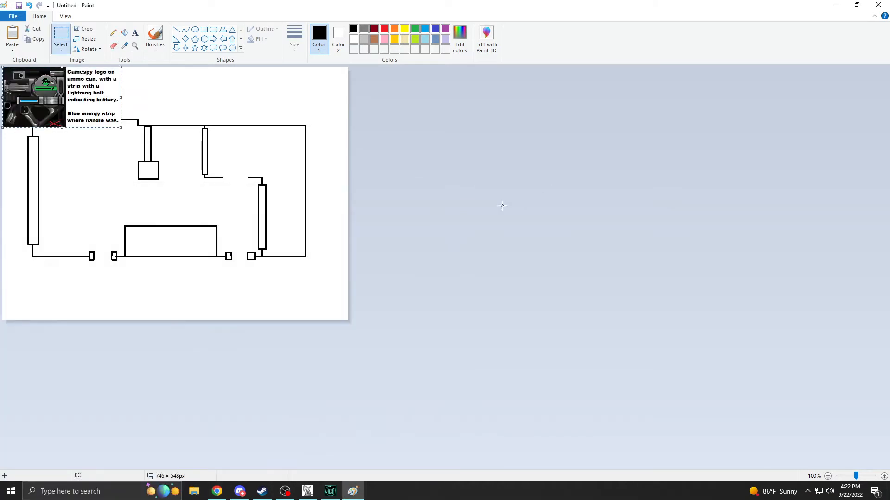
{"action": "left_click_drag", "start_coordinate": [54, 102], "coordinate": [172, 275]}
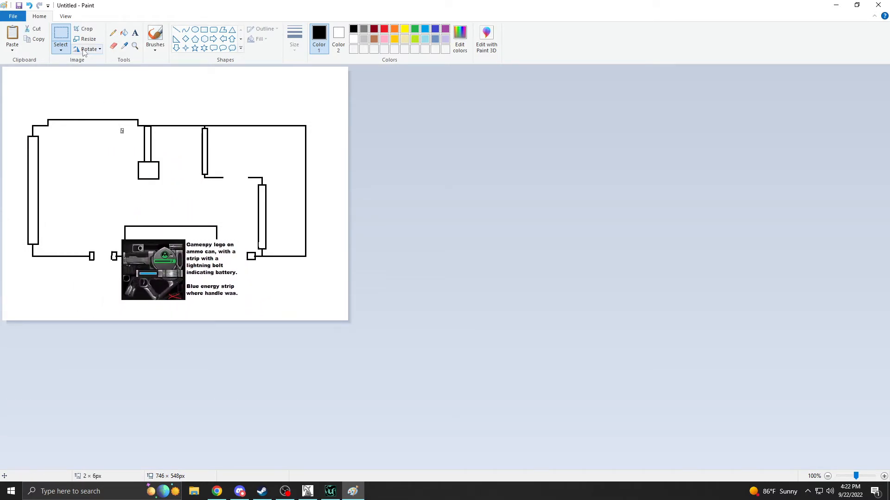
{"action": "left_click", "coordinate": [124, 46]}
{"action": "left_click", "coordinate": [135, 46]}
{"action": "left_click", "coordinate": [215, 259]}
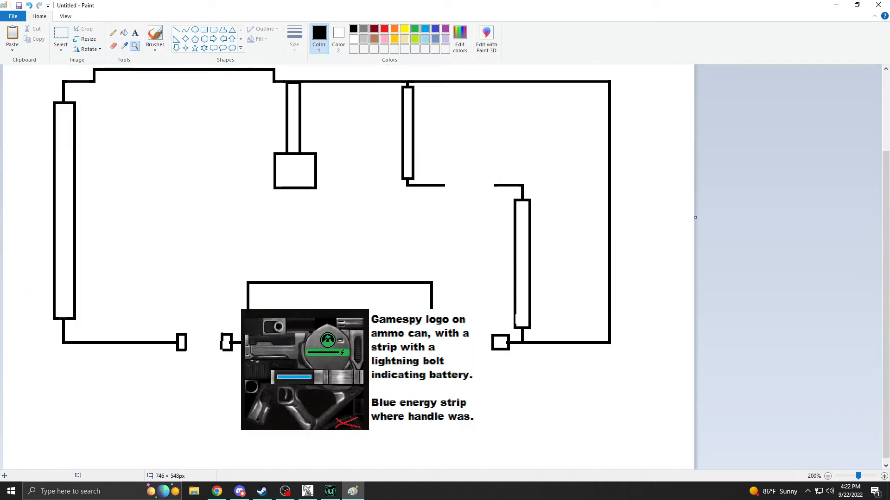
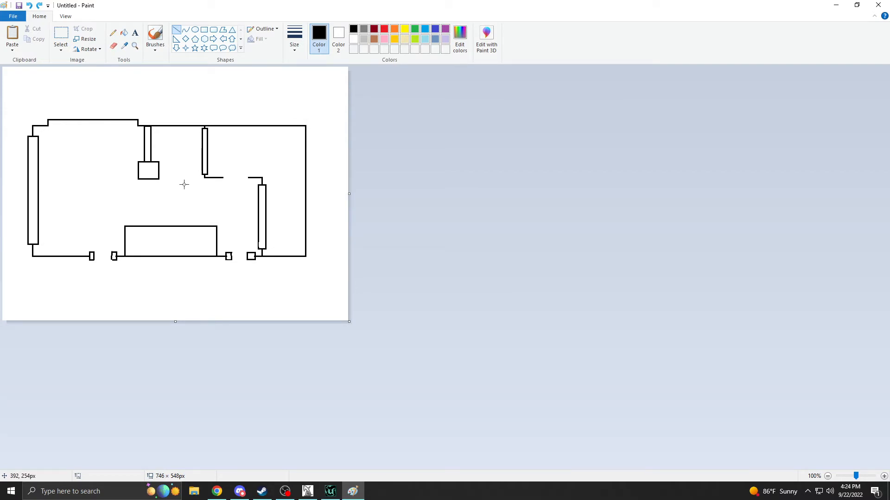
Draw small rectangles capping both ends of the opening in the inner room's upper wall.
{"action": "left_click", "coordinate": [204, 30]}
{"action": "mouse_move", "coordinate": [244, 174]}
{"action": "left_mouse_down"}
{"action": "mouse_move", "coordinate": [248, 181]}
{"action": "mouse_move", "coordinate": [227, 181]}
{"action": "left_mouse_up"}
{"action": "left_click", "coordinate": [219, 171]}
{"action": "left_click", "coordinate": [212, 155]}
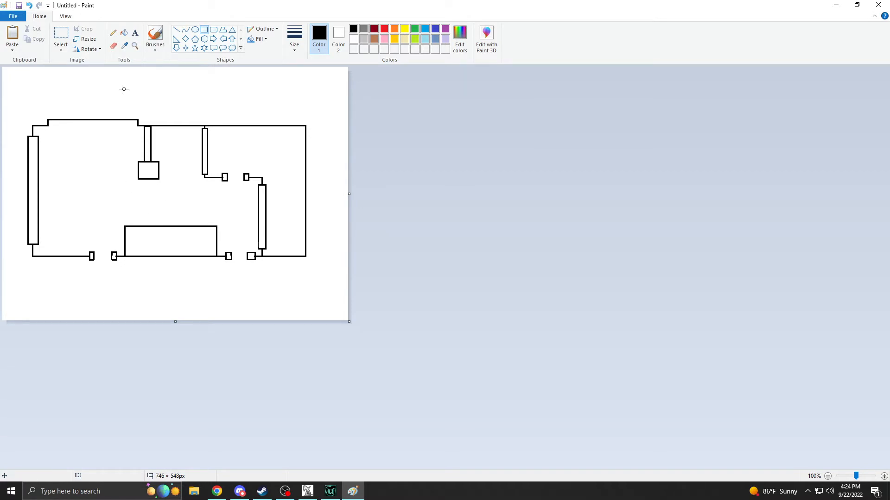
Draw a rectangle inside the lower block from its upper edge and erase the shared edge to form a U shape.
{"action": "left_click_drag", "start_coordinate": [140, 227], "coordinate": [204, 247]}
{"action": "left_click", "coordinate": [125, 175]}
{"action": "left_click", "coordinate": [113, 46]}
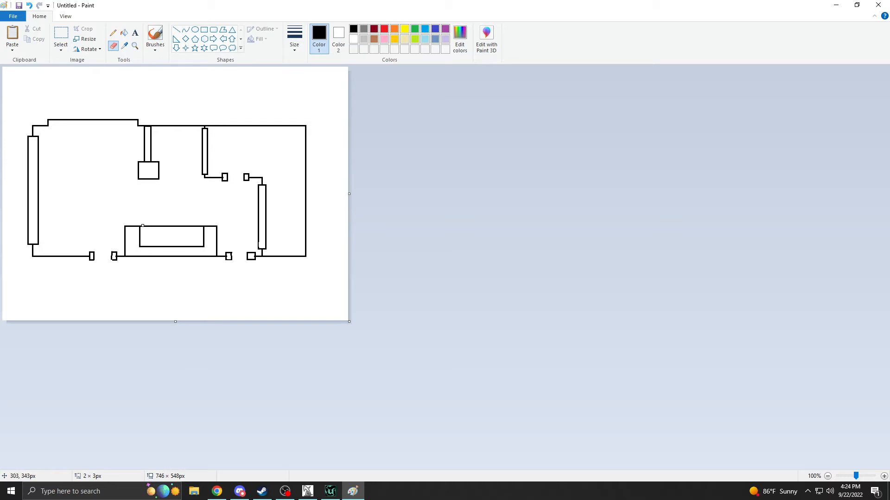
{"action": "left_click_drag", "start_coordinate": [143, 226], "coordinate": [151, 226]}
Draw a flat rectangle of about 77 × 19 px in the open mouth of the U-shaped block and undo the extra shape attempted above.
{"action": "left_click", "coordinate": [204, 29]}
{"action": "left_click_drag", "start_coordinate": [155, 227], "coordinate": [191, 235]}
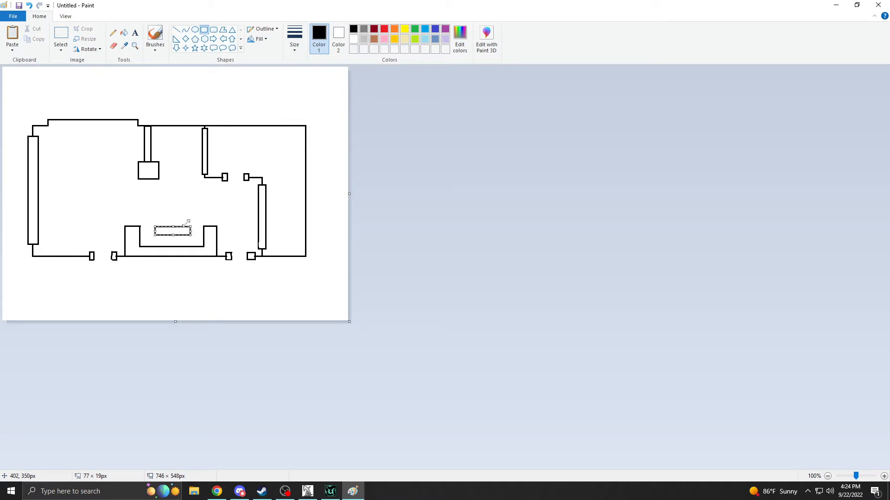
{"action": "left_click", "coordinate": [187, 222]}
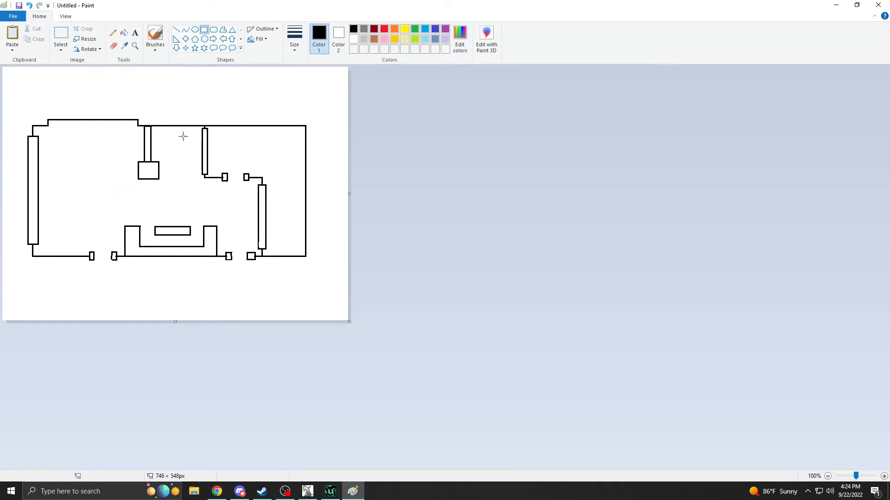
{"action": "left_click_drag", "start_coordinate": [181, 151], "coordinate": [180, 97]}
{"action": "key", "text": "ctrl+z"}
Switch to the 24_SpaceStation01 map in UnrealEd and examine the station's exterior modules from several angles.
{"action": "left_click", "coordinate": [308, 491]}
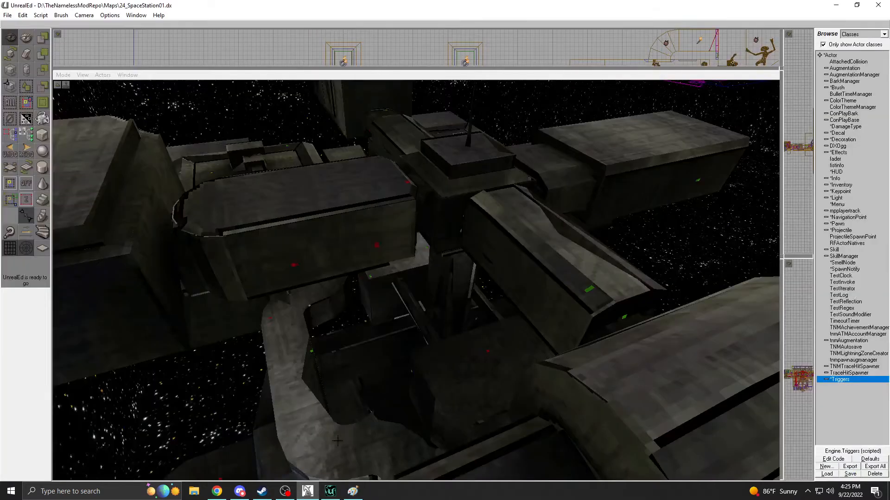
{"action": "right_click_drag", "start_coordinate": [416, 280], "coordinate": [450, 301]}
{"action": "left_click_drag", "start_coordinate": [450, 301], "coordinate": [380, 324]}
{"action": "right_click_drag", "start_coordinate": [380, 325], "coordinate": [384, 301]}
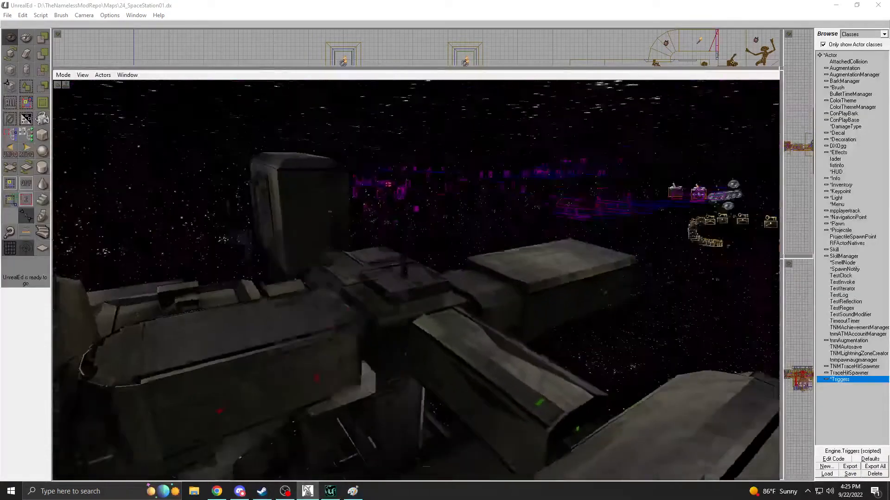
{"action": "left_click_drag", "start_coordinate": [385, 301], "coordinate": [394, 241]}
{"action": "right_click_drag", "start_coordinate": [394, 241], "coordinate": [366, 260]}
{"action": "left_click_drag", "start_coordinate": [366, 259], "coordinate": [283, 259]}
{"action": "right_click_drag", "start_coordinate": [282, 259], "coordinate": [288, 278]}
{"action": "left_click_drag", "start_coordinate": [287, 278], "coordinate": [334, 296]}
{"action": "left_click_drag", "start_coordinate": [223, 367], "coordinate": [277, 366]}
{"action": "key", "text": "shift+s"}
{"action": "key", "text": "shift+n"}
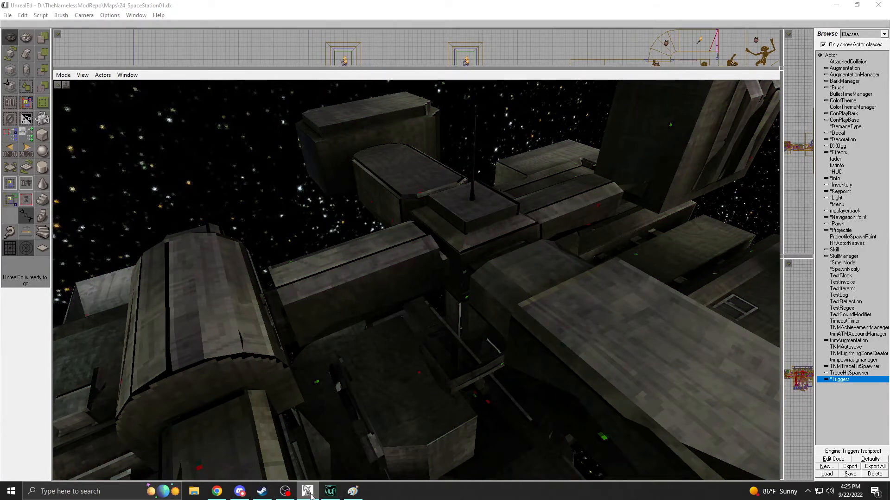
{"action": "left_click_drag", "start_coordinate": [344, 351], "coordinate": [344, 320]}
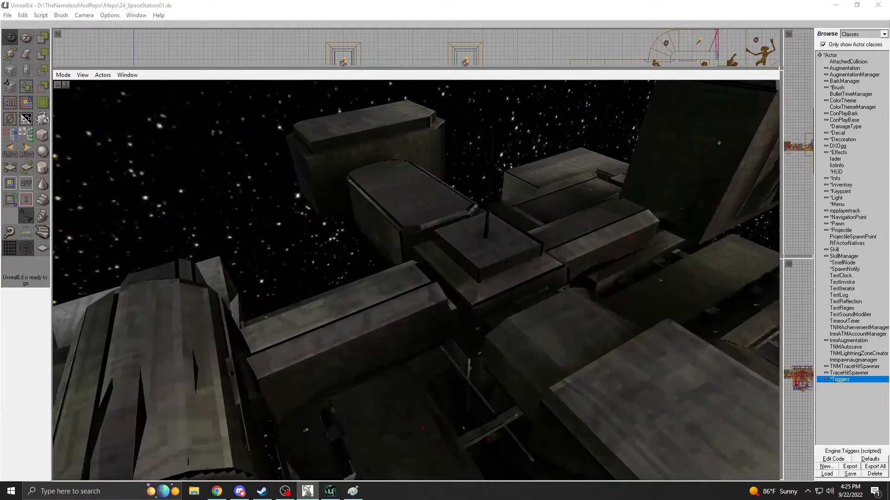
{"action": "right_click_drag", "start_coordinate": [499, 288], "coordinate": [389, 297]}
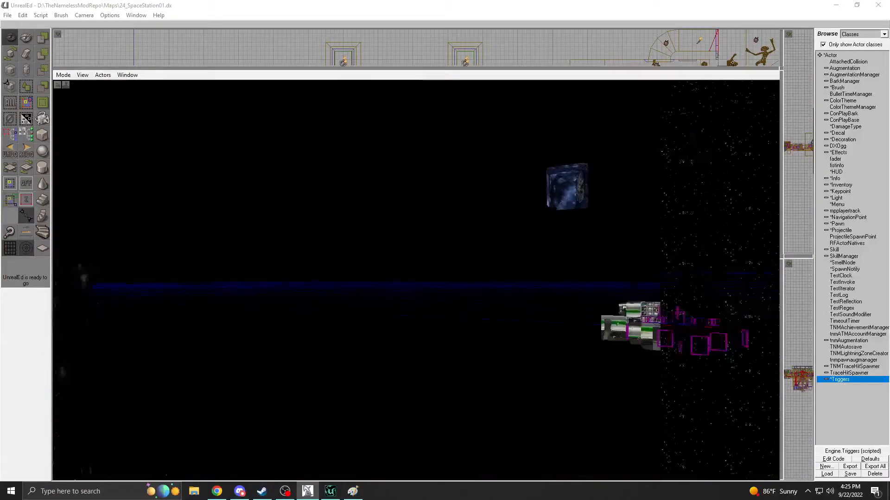
Examine the layout of the station's interior areas, from the orange central hub to the large bay with arched supports.
{"action": "left_click_drag", "start_coordinate": [416, 296], "coordinate": [456, 208]}
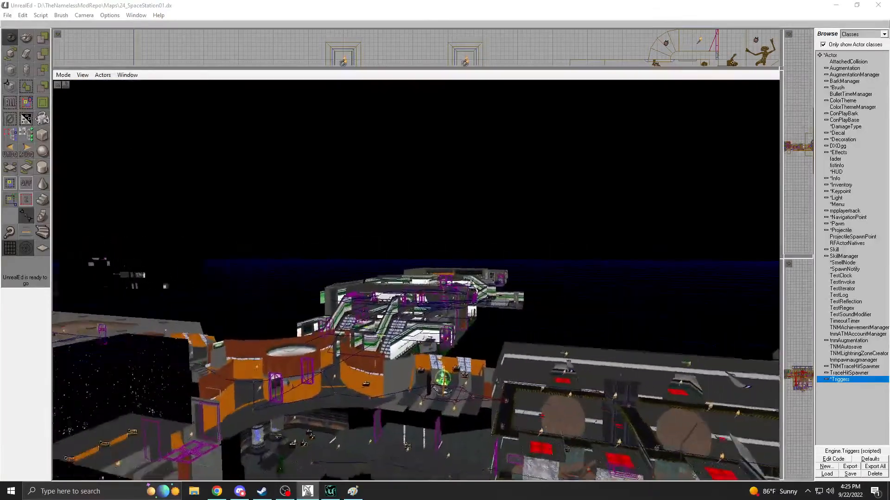
{"action": "left_click_drag", "start_coordinate": [417, 280], "coordinate": [414, 237]}
{"action": "right_click_drag", "start_coordinate": [415, 237], "coordinate": [301, 274]}
{"action": "right_click_drag", "start_coordinate": [416, 281], "coordinate": [380, 327]}
{"action": "right_click_drag", "start_coordinate": [393, 252], "coordinate": [431, 241]}
{"action": "right_click_drag", "start_coordinate": [503, 200], "coordinate": [485, 243]}
{"action": "left_click_drag", "start_coordinate": [484, 243], "coordinate": [538, 204]}
{"action": "left_click_drag", "start_coordinate": [457, 341], "coordinate": [498, 308]}
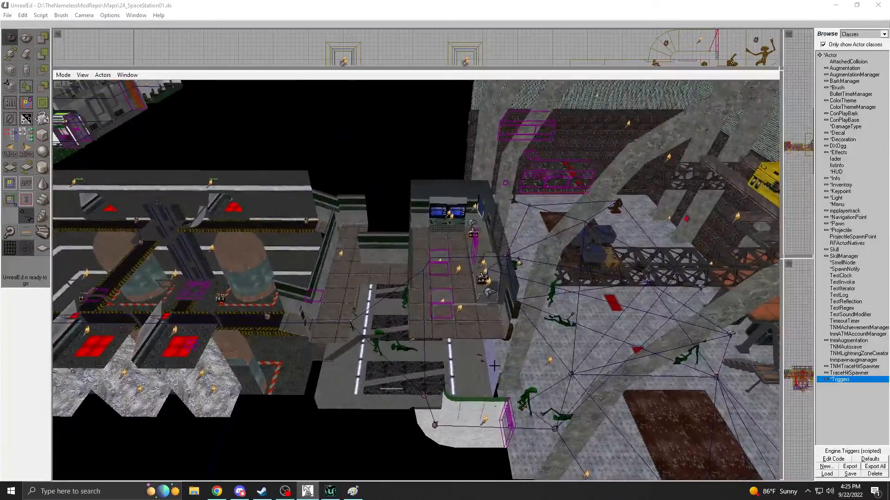
Examine the two-level tank room with its four protruding shafts and its connections to the neighbouring rooms.
{"action": "left_click_drag", "start_coordinate": [509, 381], "coordinate": [362, 381]}
{"action": "right_click_drag", "start_coordinate": [429, 282], "coordinate": [444, 269]}
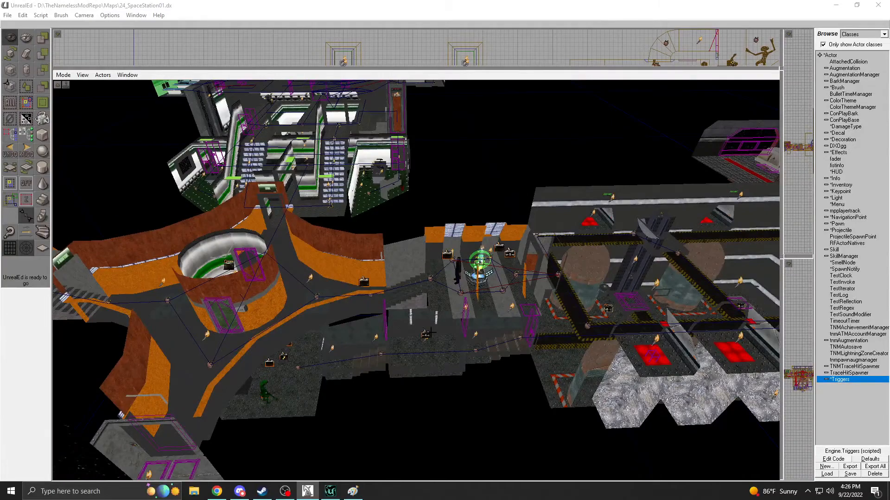
{"action": "left_click_drag", "start_coordinate": [445, 269], "coordinate": [512, 241]}
{"action": "right_click_drag", "start_coordinate": [512, 241], "coordinate": [543, 239]}
{"action": "right_click_drag", "start_coordinate": [419, 342], "coordinate": [435, 341]}
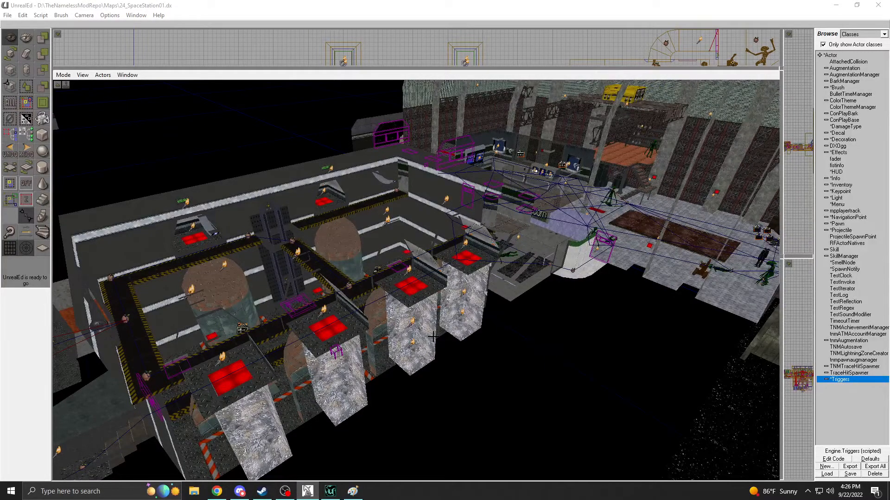
{"action": "left_click_drag", "start_coordinate": [463, 330], "coordinate": [403, 343]}
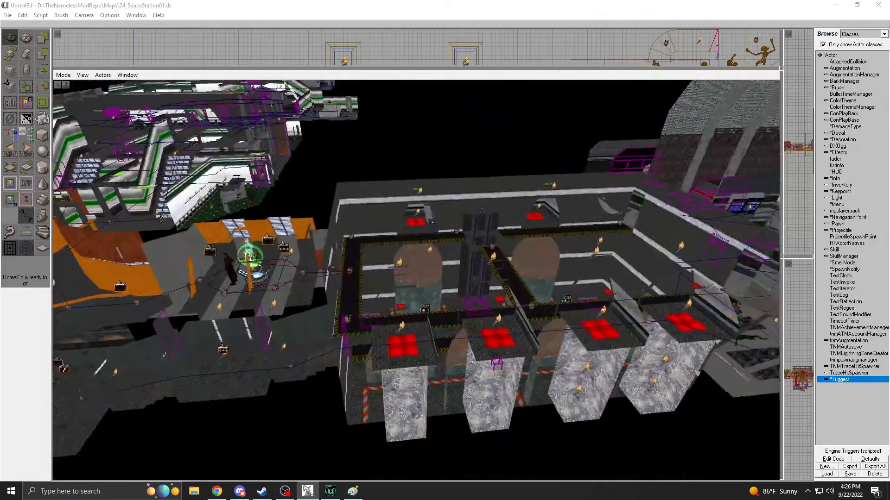
{"action": "right_click_drag", "start_coordinate": [403, 343], "coordinate": [431, 329]}
{"action": "left_click_drag", "start_coordinate": [431, 329], "coordinate": [448, 315]}
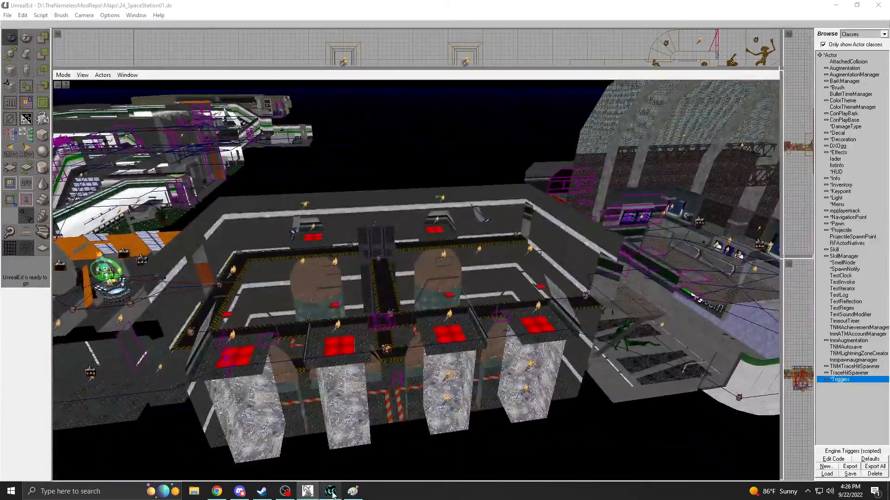
Switch to the 24_SpaceStation01INPROGRESS map in UnrealEd 2 and build a cube brush with height 160 and width 512.
{"action": "left_click", "coordinate": [330, 491]}
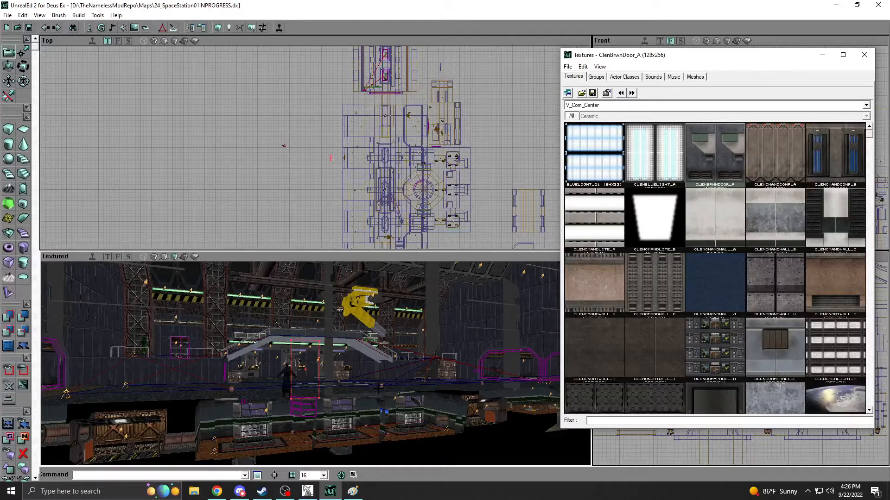
{"action": "right_click_drag", "start_coordinate": [278, 343], "coordinate": [308, 362]}
{"action": "mouse_move", "coordinate": [267, 135]}
{"action": "left_mouse_down"}
{"action": "mouse_move", "coordinate": [278, 167]}
{"action": "mouse_move", "coordinate": [279, 148]}
{"action": "left_mouse_up"}
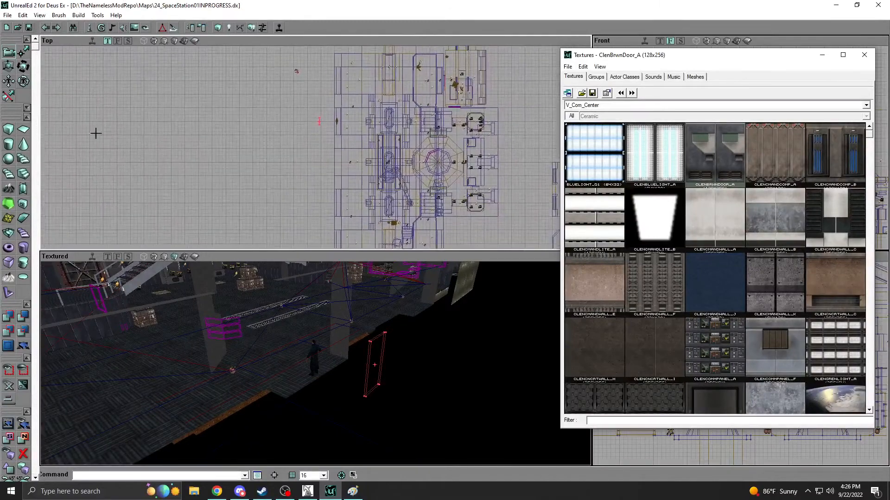
{"action": "right_click", "coordinate": [8, 134]}
{"action": "left_click_drag", "start_coordinate": [147, 139], "coordinate": [660, 160]}
{"action": "left_click", "coordinate": [639, 175]}
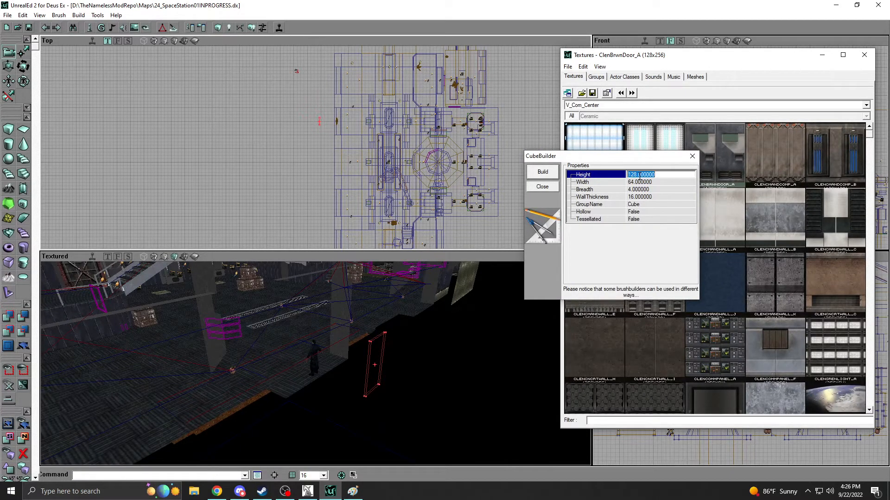
{"action": "type", "text": "160"}
{"action": "key", "text": "Tab"}
{"action": "type", "text": "512"}
{"action": "left_click", "coordinate": [542, 172]}
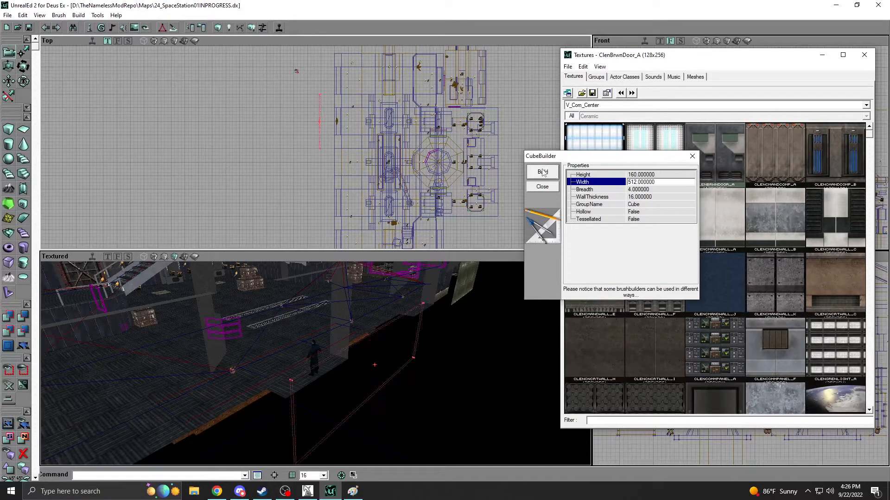
Rebuild the cube brush with a width of 1024 and check its length against the hall.
{"action": "double_click", "coordinate": [643, 181]}
{"action": "type", "text": "1024"}
{"action": "left_click", "coordinate": [542, 172]}
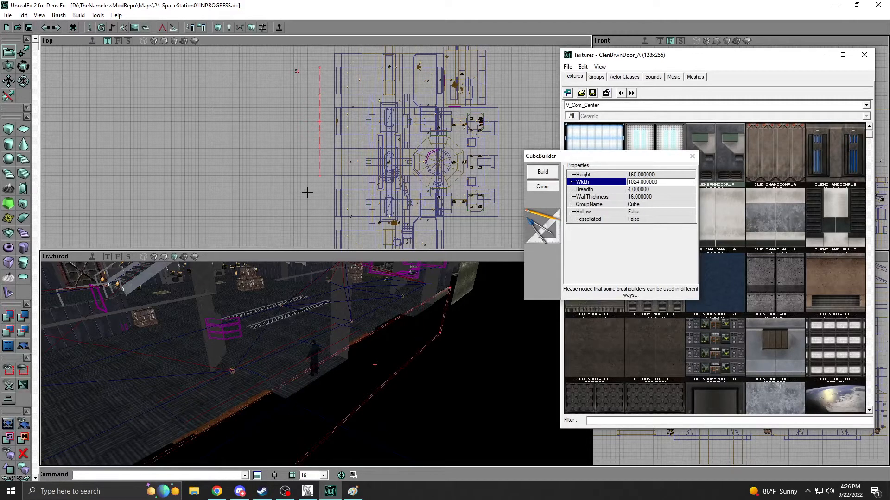
{"action": "left_click_drag", "start_coordinate": [305, 176], "coordinate": [313, 159]}
{"action": "mouse_move", "coordinate": [305, 54]}
{"action": "left_mouse_down", "text": "ctrl+shift"}
{"action": "mouse_move", "coordinate": [308, 101]}
{"action": "mouse_move", "coordinate": [306, 92]}
{"action": "left_mouse_up", "text": "ctrl+shift"}
{"action": "scroll", "coordinate": [304, 175], "scroll_direction": "up", "scroll_amount": 3}
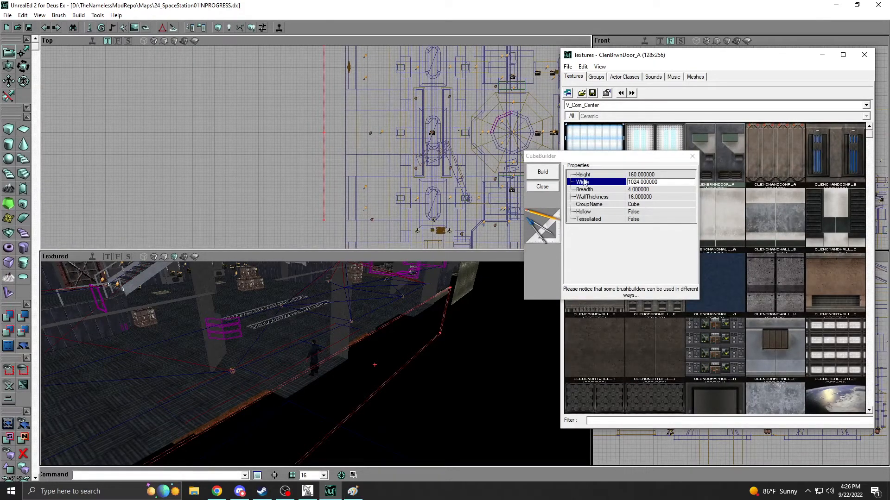
Rebuild the cube brush with a breadth of 512 and move it alongside the large hall's outer edge.
{"action": "left_click", "coordinate": [648, 191]}
{"action": "left_click", "coordinate": [648, 190]}
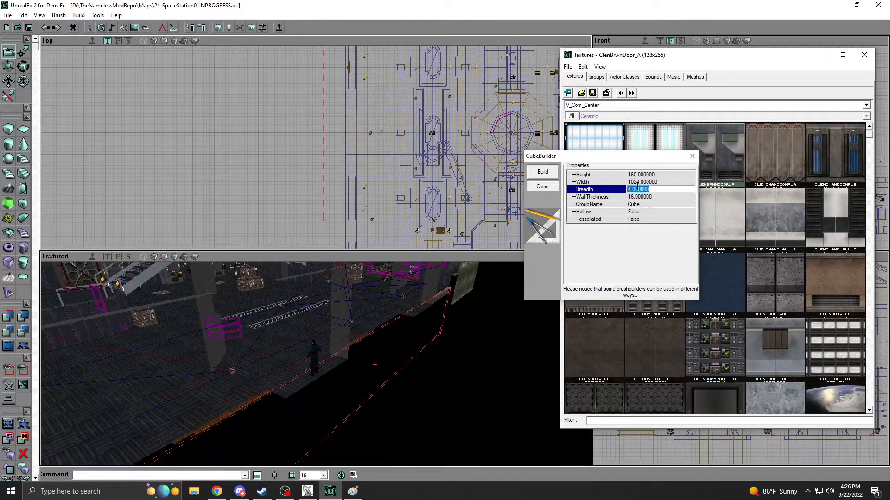
{"action": "type", "text": "512"}
{"action": "left_click", "coordinate": [534, 176]}
{"action": "right_click_drag", "start_coordinate": [283, 153], "coordinate": [287, 176]}
{"action": "mouse_move", "coordinate": [304, 58]}
{"action": "right_mouse_down"}
{"action": "mouse_move", "coordinate": [299, 52]}
{"action": "mouse_move", "coordinate": [314, 51]}
{"action": "right_mouse_up"}
{"action": "mouse_move", "coordinate": [301, 361]}
{"action": "left_mouse_down"}
{"action": "mouse_move", "coordinate": [288, 380]}
{"action": "mouse_move", "coordinate": [312, 357]}
{"action": "mouse_move", "coordinate": [319, 362]}
{"action": "left_mouse_up"}
{"action": "right_click_drag", "start_coordinate": [320, 362], "coordinate": [328, 366]}
{"action": "right_click_drag", "start_coordinate": [319, 227], "coordinate": [155, 245]}
{"action": "right_click_drag", "start_coordinate": [334, 155], "coordinate": [335, 178]}
{"action": "right_click_drag", "start_coordinate": [319, 297], "coordinate": [268, 320]}
{"action": "left_click_drag", "start_coordinate": [269, 320], "coordinate": [222, 361]}
{"action": "mouse_move", "coordinate": [223, 362]}
{"action": "right_mouse_down"}
{"action": "mouse_move", "coordinate": [225, 343]}
{"action": "mouse_move", "coordinate": [244, 350]}
{"action": "right_mouse_up"}
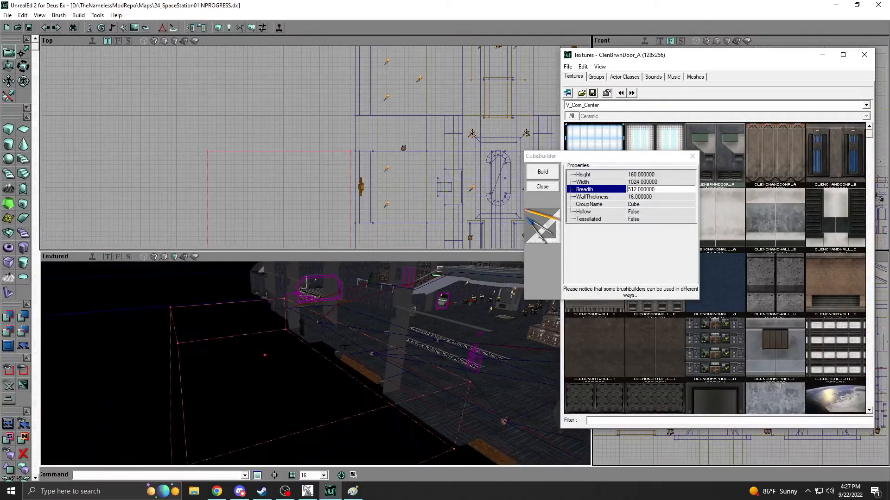
Rebuild the cube brush with a width of 1280 and a breadth of 640.
{"action": "left_click", "coordinate": [628, 183]}
{"action": "type", "text": "1280"}
{"action": "left_click", "coordinate": [551, 174]}
{"action": "mouse_move", "coordinate": [241, 157]}
{"action": "left_mouse_down"}
{"action": "mouse_move", "coordinate": [234, 181]}
{"action": "mouse_move", "coordinate": [219, 189]}
{"action": "left_mouse_up"}
{"action": "left_click", "coordinate": [649, 189]}
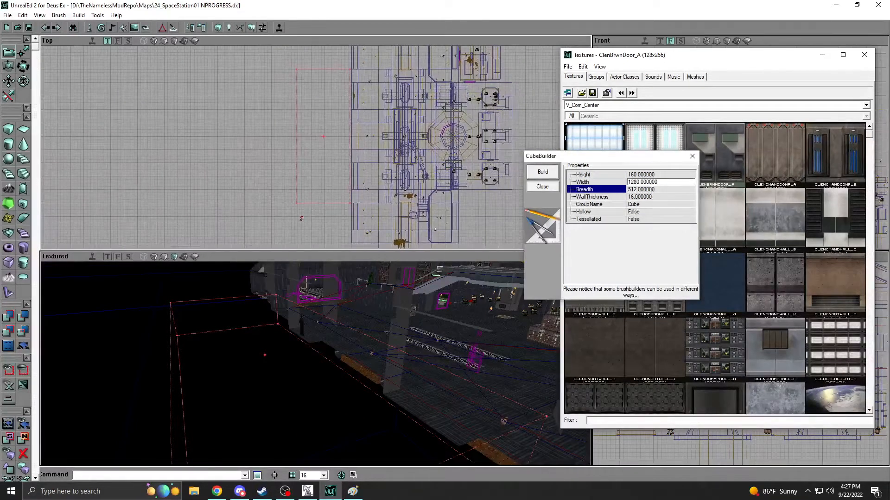
{"action": "type", "text": "640"}
{"action": "left_click", "coordinate": [544, 173]}
{"action": "mouse_move", "coordinate": [319, 167]}
{"action": "left_mouse_down"}
{"action": "mouse_move", "coordinate": [329, 129]}
{"action": "mouse_move", "coordinate": [314, 129]}
{"action": "left_mouse_up"}
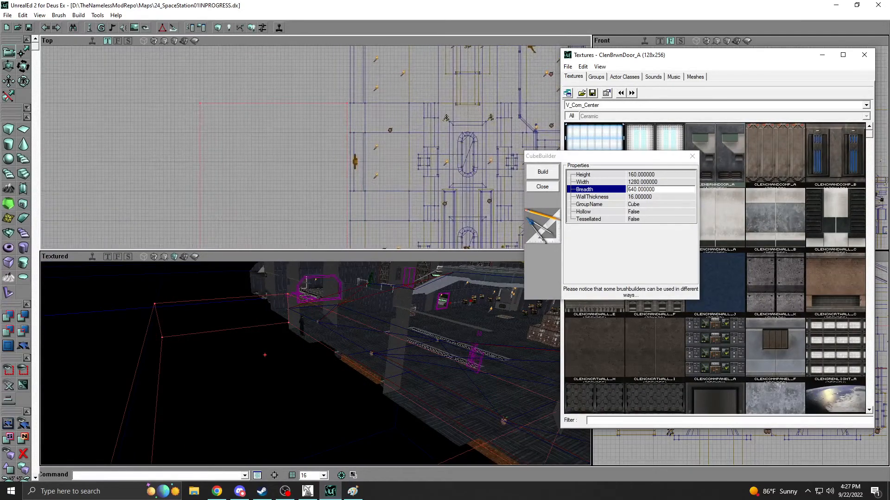
{"action": "left_click_drag", "start_coordinate": [315, 352], "coordinate": [311, 387]}
{"action": "right_click_drag", "start_coordinate": [311, 387], "coordinate": [312, 334]}
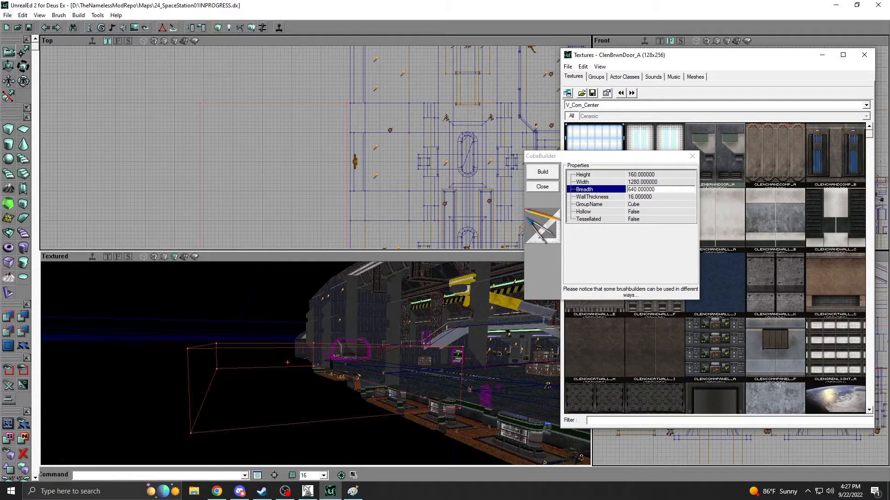
Compare the original station map's rooms with the Paint floor sketch and the cube brush in the in-progress map.
{"action": "left_click", "coordinate": [308, 491]}
{"action": "right_click_drag", "start_coordinate": [334, 352], "coordinate": [276, 399]}
{"action": "left_click_drag", "start_coordinate": [276, 398], "coordinate": [278, 322]}
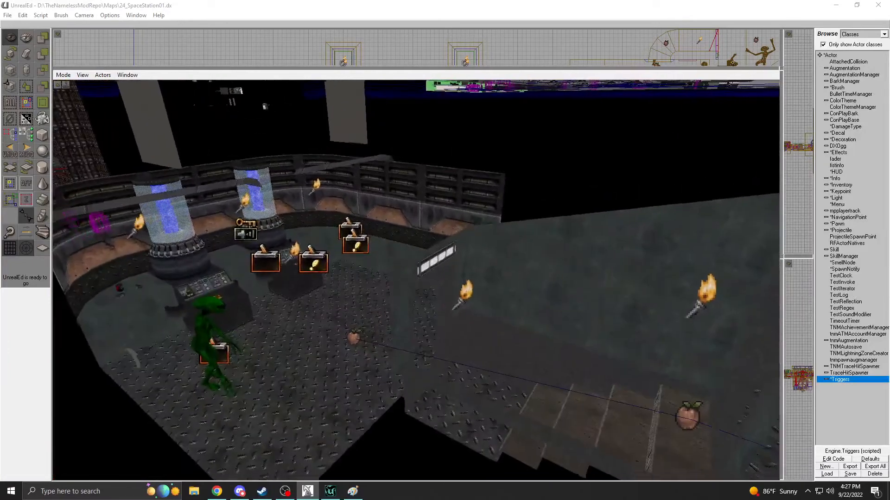
{"action": "right_click_drag", "start_coordinate": [278, 323], "coordinate": [362, 320]}
{"action": "mouse_move", "coordinate": [362, 320]}
{"action": "left_mouse_down"}
{"action": "mouse_move", "coordinate": [384, 287]}
{"action": "mouse_move", "coordinate": [366, 306]}
{"action": "left_mouse_up"}
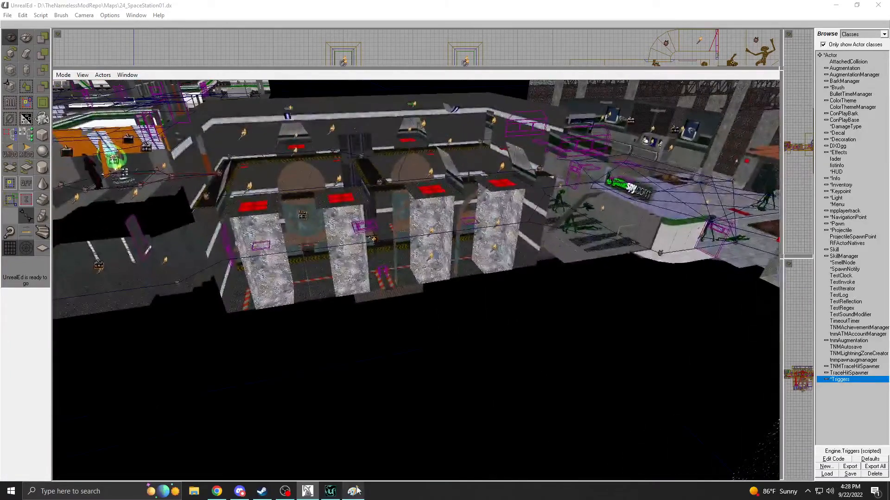
{"action": "left_click", "coordinate": [352, 491]}
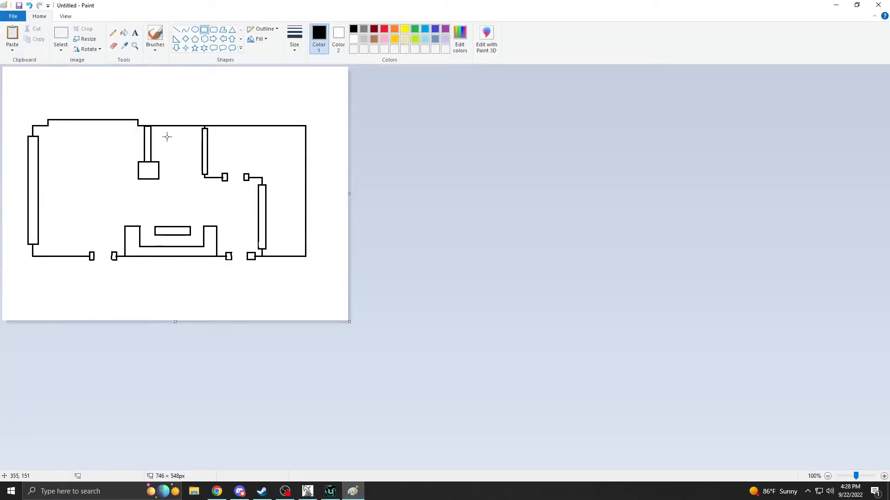
{"action": "left_click", "coordinate": [326, 494]}
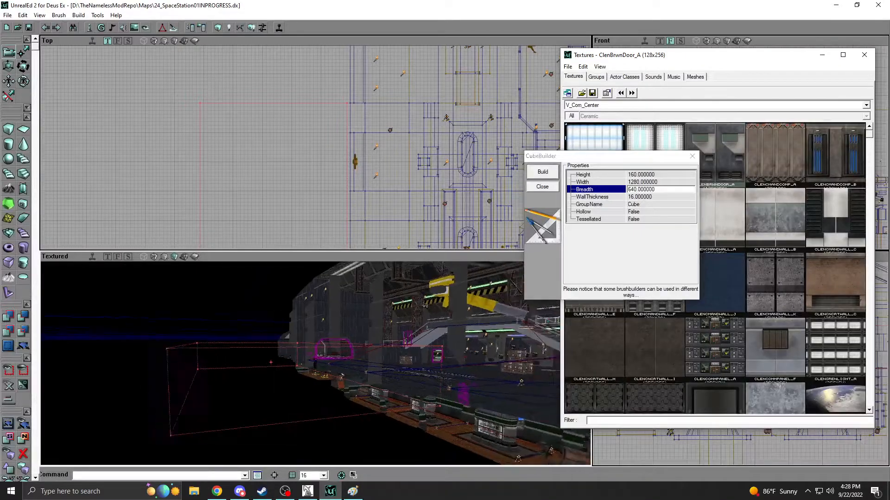
{"action": "left_click", "coordinate": [307, 492]}
{"action": "right_click_drag", "start_coordinate": [319, 296], "coordinate": [292, 320]}
{"action": "left_click_drag", "start_coordinate": [292, 319], "coordinate": [306, 208]}
{"action": "right_click_drag", "start_coordinate": [306, 209], "coordinate": [301, 121]}
{"action": "left_click_drag", "start_coordinate": [302, 120], "coordinate": [301, 88]}
Switch to Paint, outline the whole floor plan with a rectangular selection and clear the selection.
{"action": "left_click", "coordinate": [362, 493]}
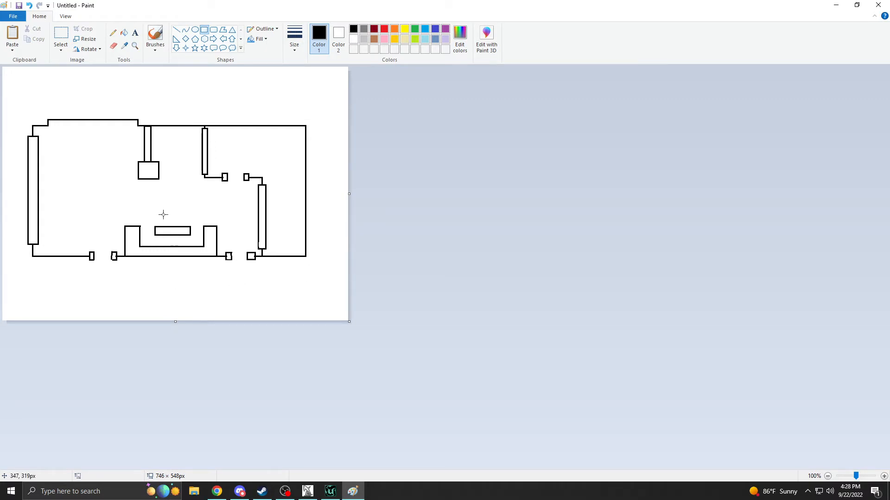
{"action": "left_click", "coordinate": [66, 38]}
{"action": "left_click_drag", "start_coordinate": [26, 113], "coordinate": [318, 254]}
{"action": "left_click", "coordinate": [330, 225]}
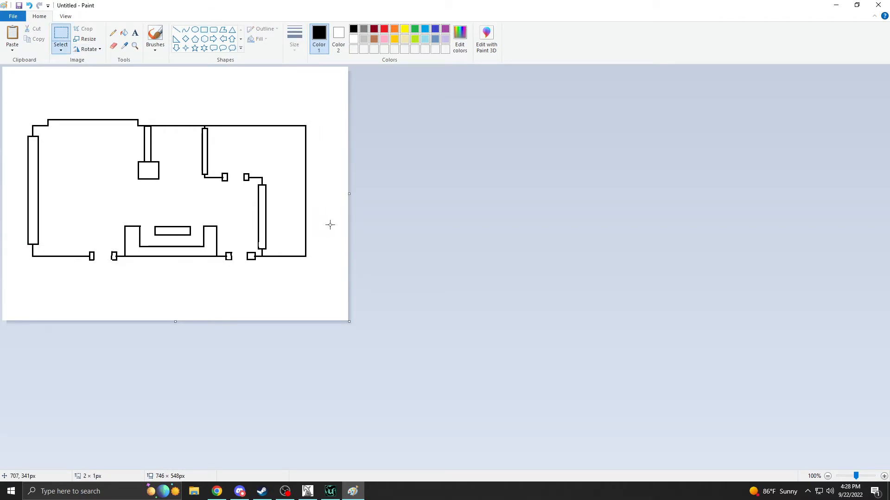
Check the in-progress map, return to the original station map and examine the recessed area beside the gamespy.com sign.
{"action": "left_click", "coordinate": [330, 491]}
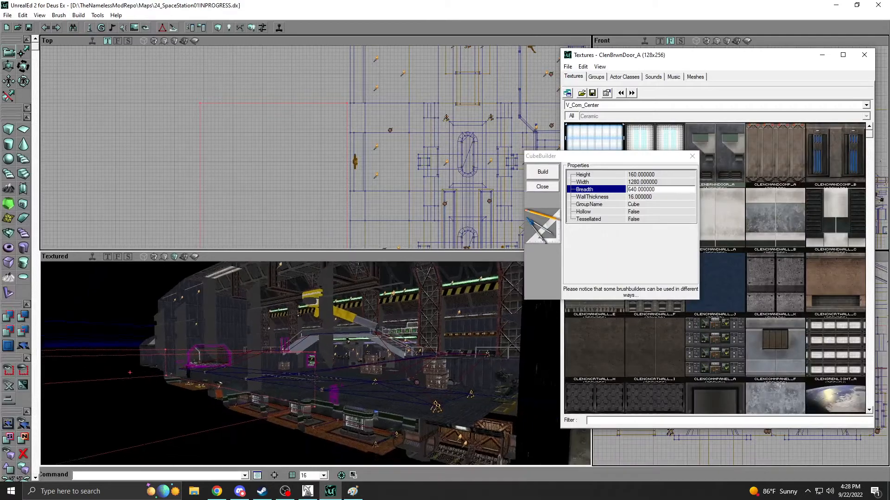
{"action": "left_click", "coordinate": [308, 491]}
{"action": "right_click_drag", "start_coordinate": [416, 280], "coordinate": [499, 329]}
{"action": "left_click_drag", "start_coordinate": [498, 329], "coordinate": [471, 348]}
{"action": "right_click_drag", "start_coordinate": [471, 348], "coordinate": [417, 362]}
{"action": "left_click_drag", "start_coordinate": [417, 362], "coordinate": [450, 457]}
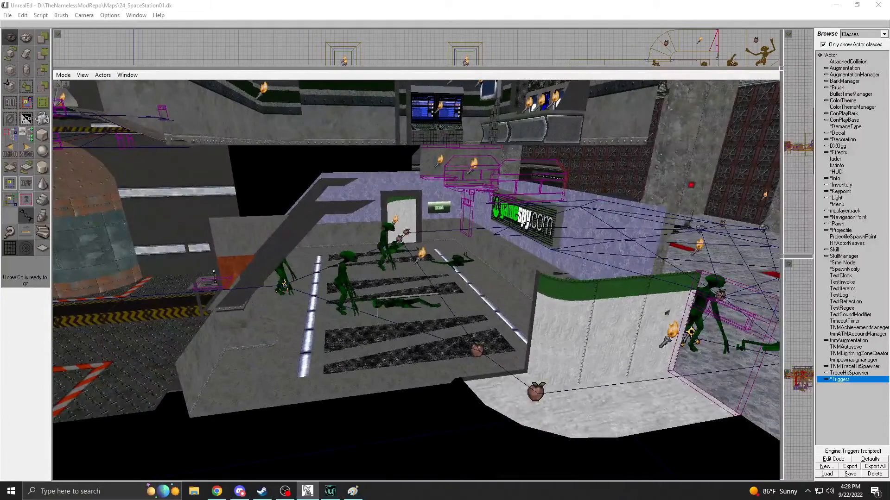
{"action": "right_click_drag", "start_coordinate": [462, 224], "coordinate": [433, 208]}
{"action": "right_click_drag", "start_coordinate": [345, 317], "coordinate": [372, 309]}
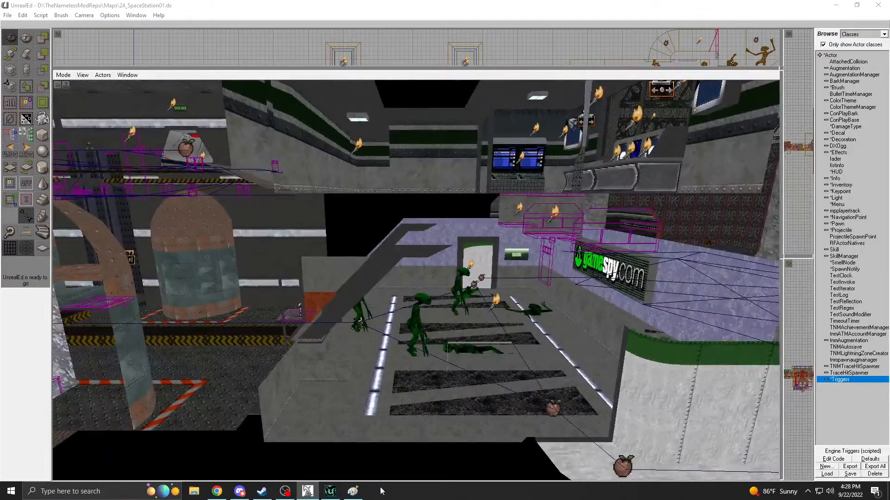
Compare the Paint floor sketch with the cube brush in the in-progress map and close the cube builder's settings.
{"action": "left_click", "coordinate": [332, 492]}
{"action": "left_click", "coordinate": [354, 489]}
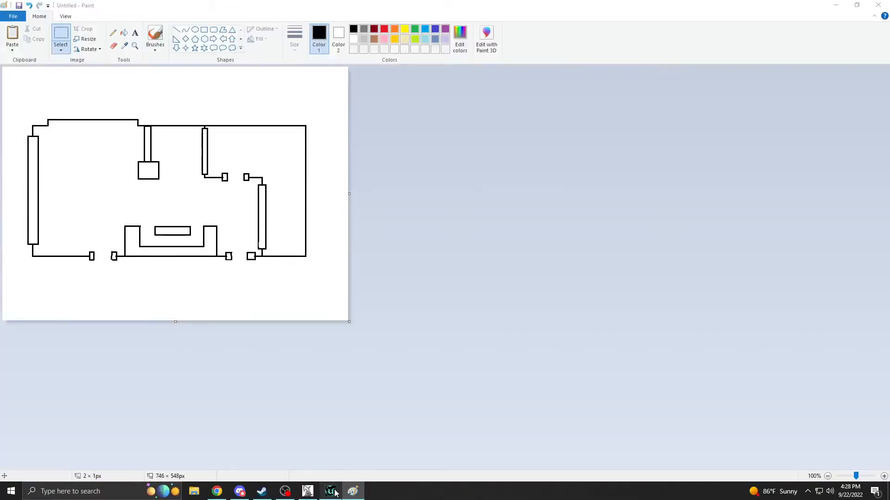
{"action": "left_click", "coordinate": [332, 492]}
{"action": "left_click_drag", "start_coordinate": [325, 352], "coordinate": [322, 349]}
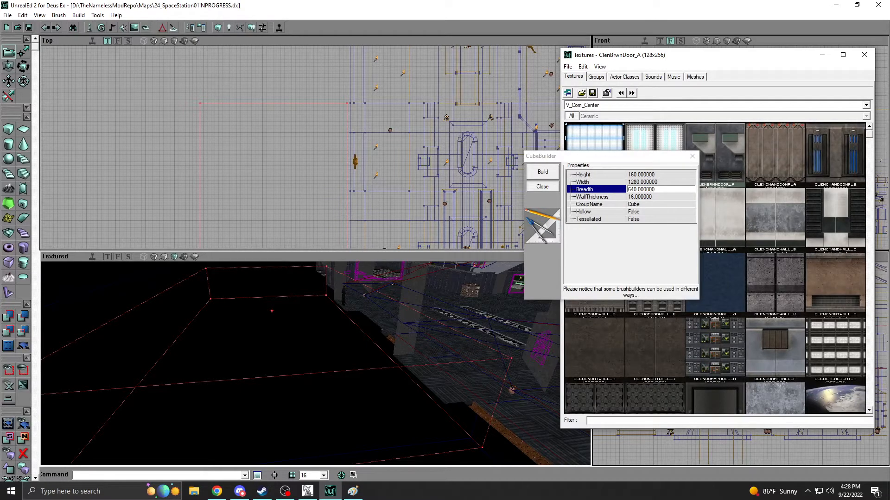
{"action": "right_click_drag", "start_coordinate": [321, 350], "coordinate": [296, 314]}
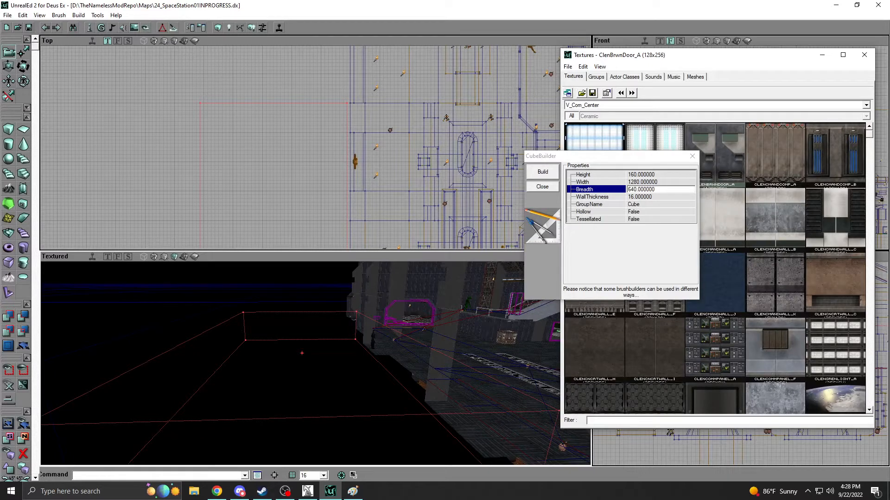
{"action": "mouse_move", "coordinate": [296, 353]}
{"action": "right_mouse_down"}
{"action": "mouse_move", "coordinate": [281, 351]}
{"action": "mouse_move", "coordinate": [310, 385]}
{"action": "mouse_move", "coordinate": [312, 365]}
{"action": "mouse_move", "coordinate": [298, 357]}
{"action": "mouse_move", "coordinate": [308, 371]}
{"action": "mouse_move", "coordinate": [300, 374]}
{"action": "mouse_move", "coordinate": [297, 366]}
{"action": "right_mouse_up"}
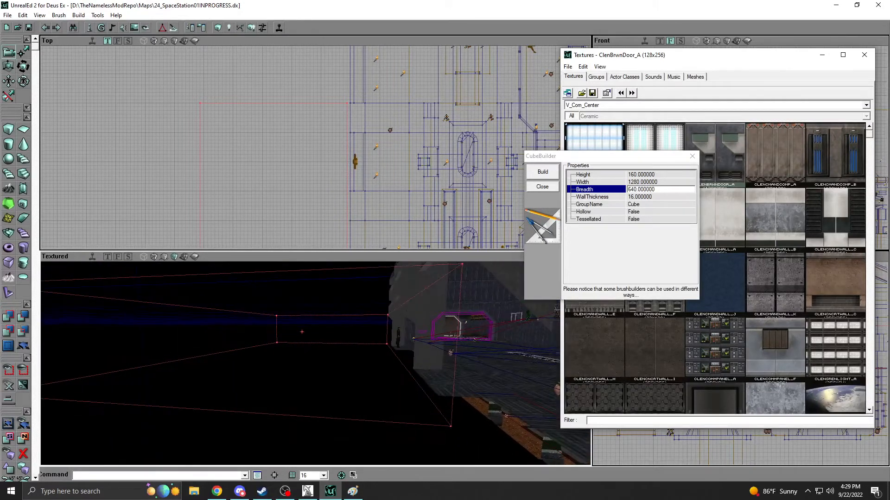
{"action": "left_click", "coordinate": [532, 187]}
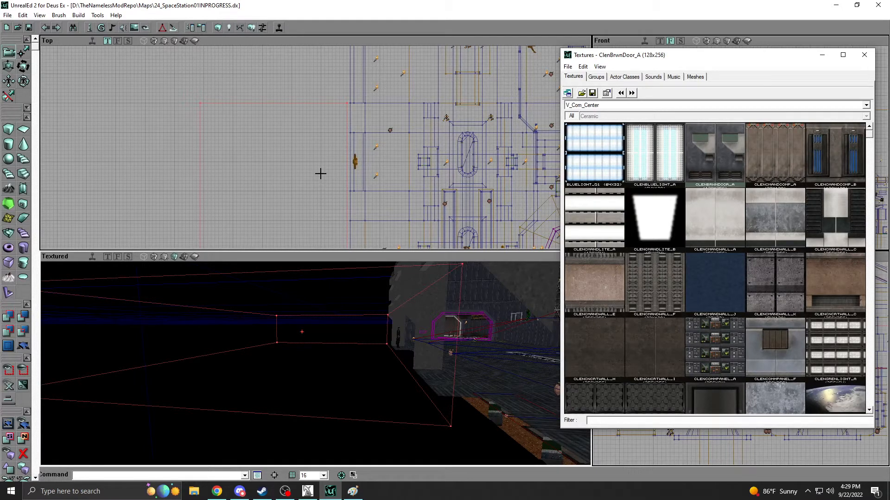
Switch to Chrome, examine the Backrooms image in the WIRED article and close the article.
{"action": "left_click", "coordinate": [217, 491]}
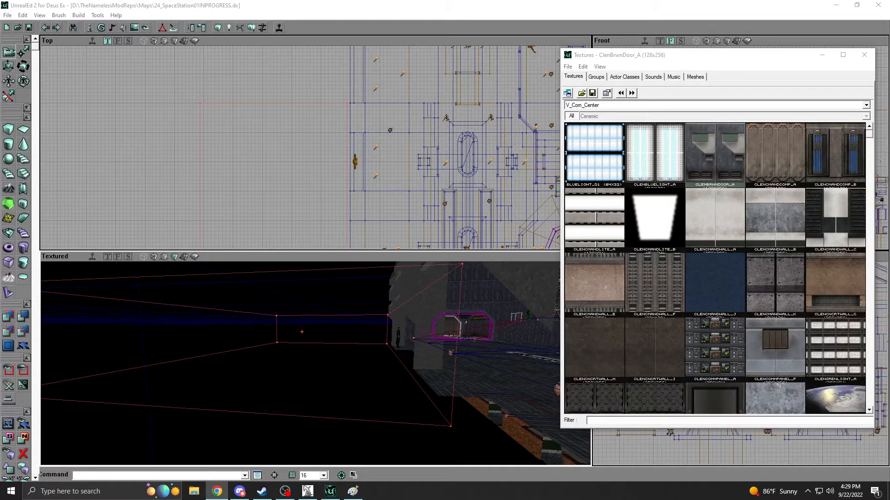
{"action": "left_click_drag", "start_coordinate": [889, 58], "coordinate": [519, 19]}
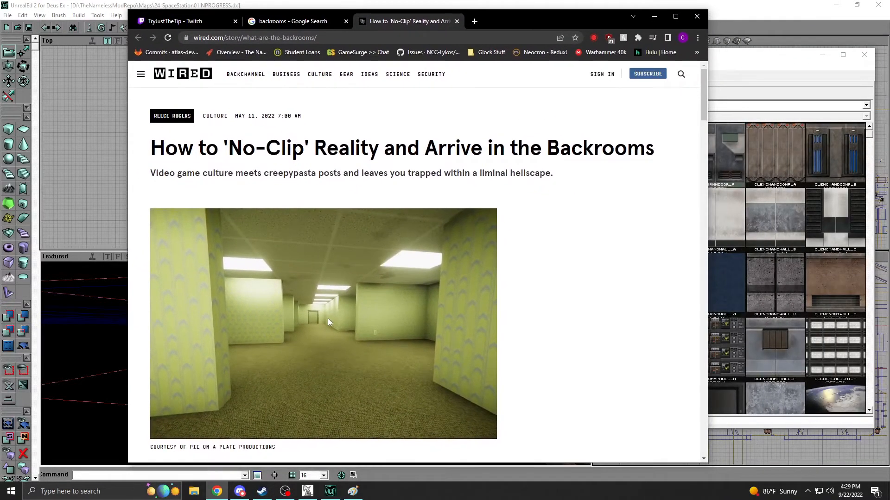
{"action": "left_click", "coordinate": [687, 333]}
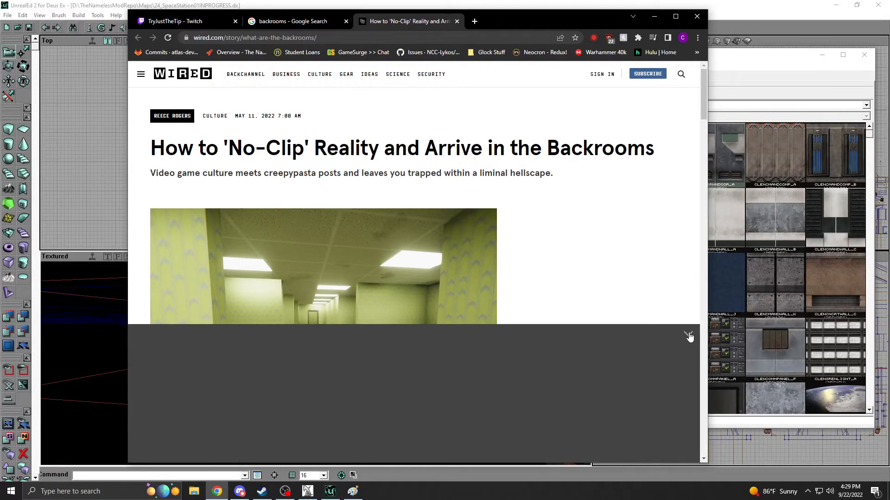
{"action": "scroll", "coordinate": [332, 359], "scroll_direction": "down", "scroll_amount": 1}
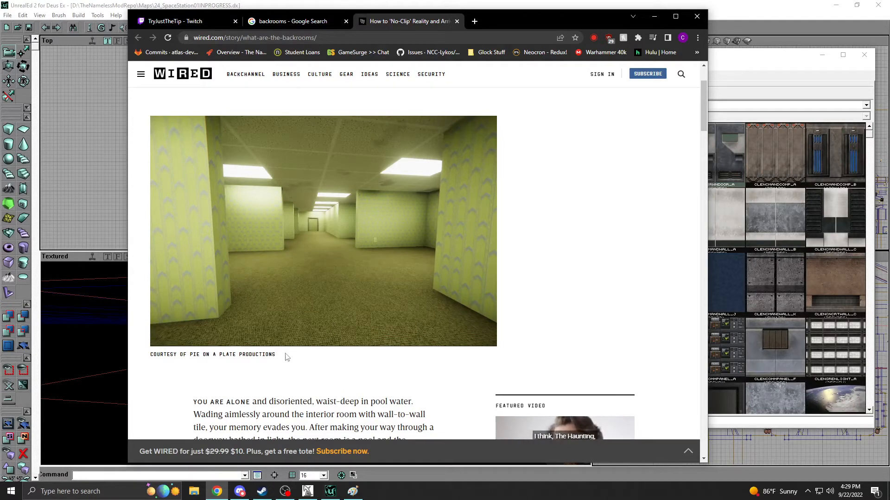
{"action": "scroll", "coordinate": [332, 280], "scroll_direction": "down", "scroll_amount": 2}
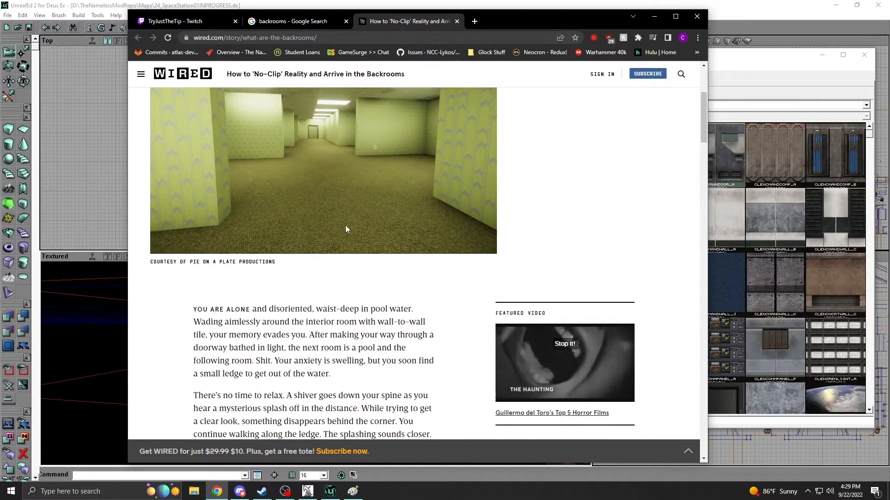
{"action": "scroll", "coordinate": [346, 225], "scroll_direction": "up", "scroll_amount": 2}
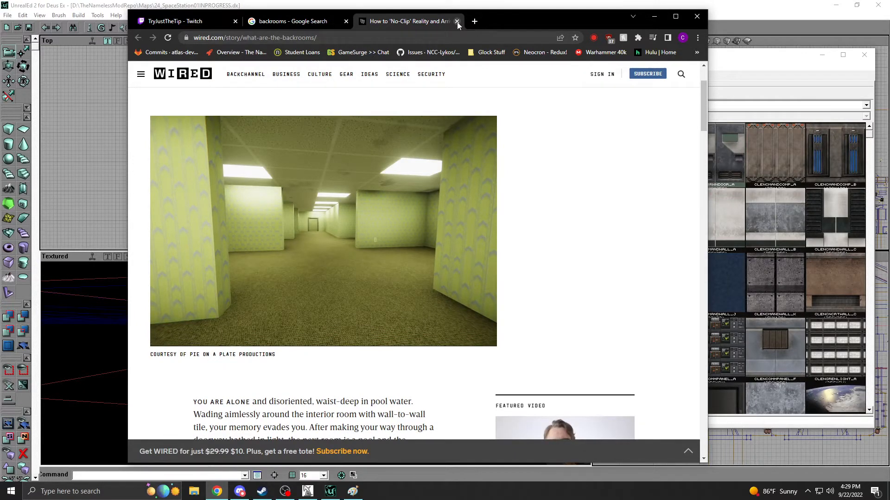
{"action": "left_click", "coordinate": [456, 22]}
{"action": "left_click_drag", "start_coordinate": [466, 17], "coordinate": [889, 18]}
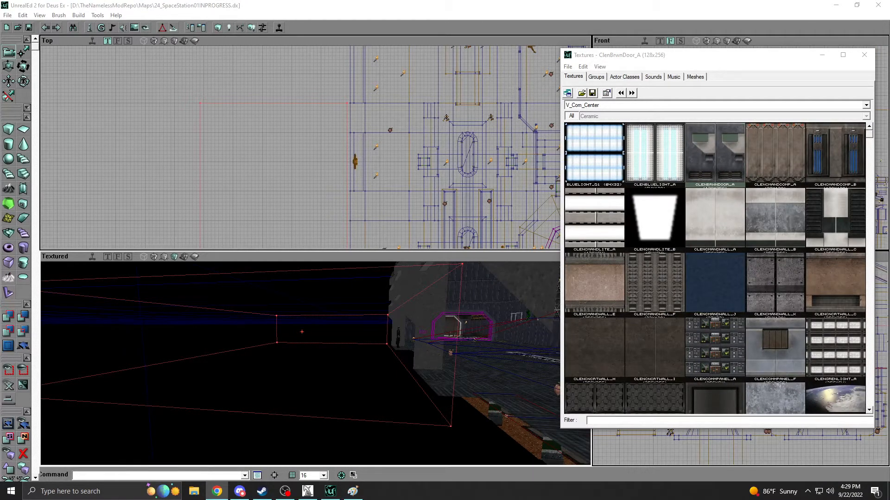
Return to the in-progress map and show all textures of the TNM_Core_Tex package in the texture browser.
{"action": "left_click_drag", "start_coordinate": [301, 363], "coordinate": [348, 348]}
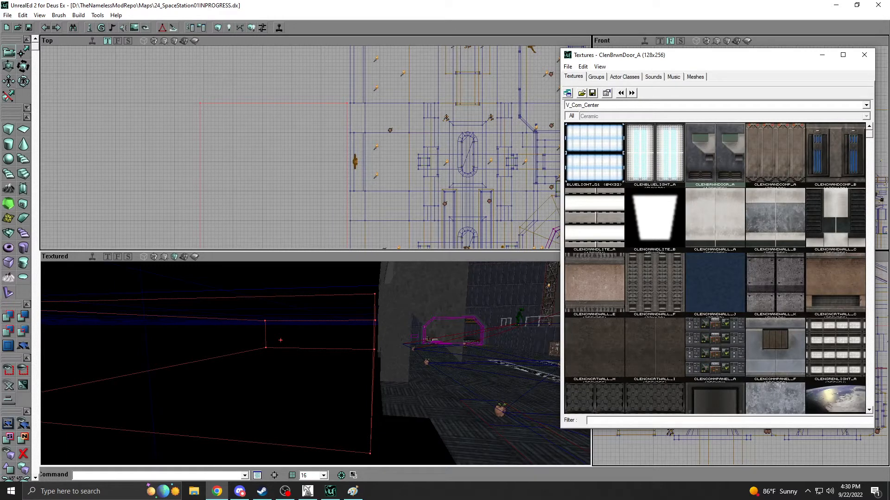
{"action": "right_click_drag", "start_coordinate": [300, 363], "coordinate": [360, 395]}
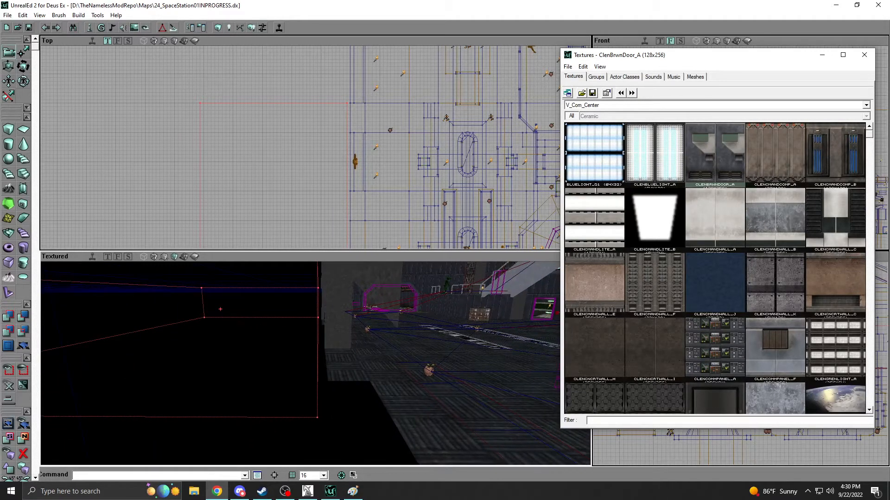
{"action": "mouse_move", "coordinate": [300, 363]}
{"action": "right_mouse_down"}
{"action": "mouse_move", "coordinate": [302, 388]}
{"action": "mouse_move", "coordinate": [317, 357]}
{"action": "mouse_move", "coordinate": [319, 371]}
{"action": "right_mouse_up"}
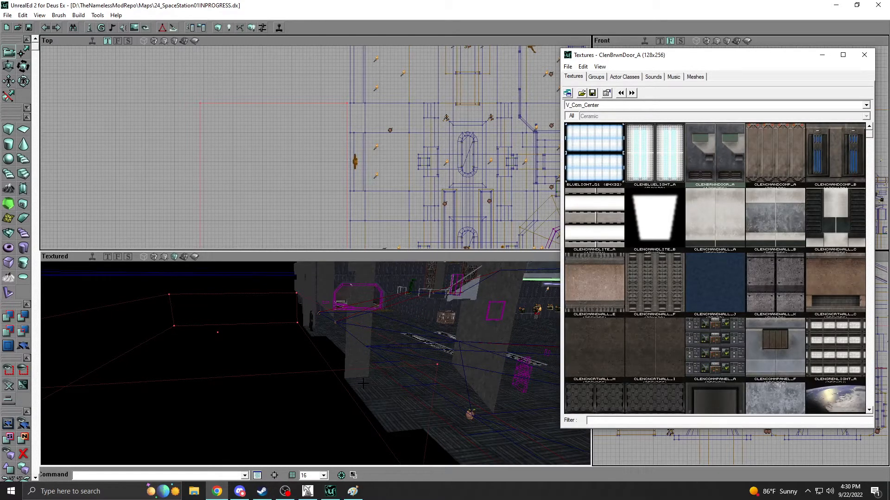
{"action": "right_click_drag", "start_coordinate": [390, 296], "coordinate": [373, 280]}
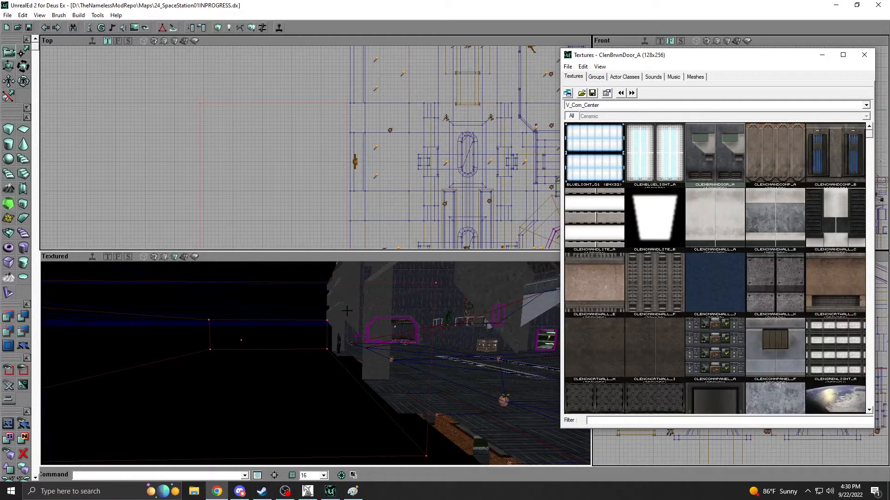
{"action": "left_click", "coordinate": [647, 106]}
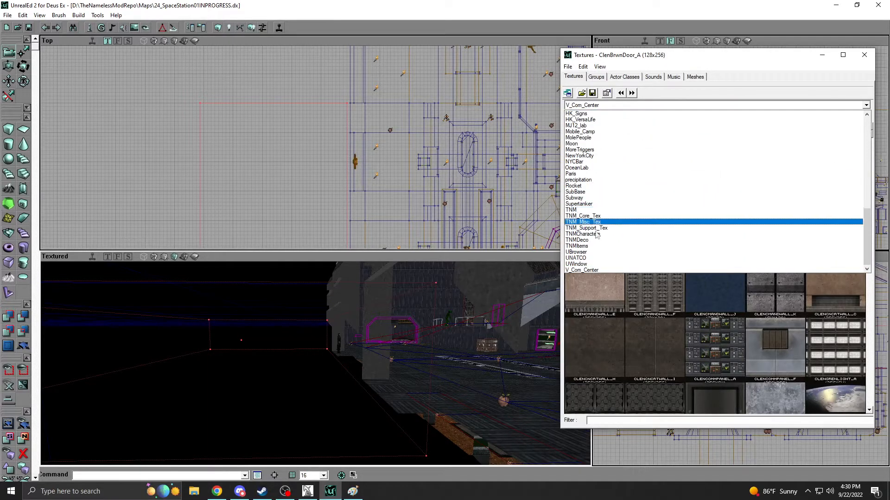
{"action": "left_click", "coordinate": [567, 218]}
{"action": "left_click", "coordinate": [570, 116]}
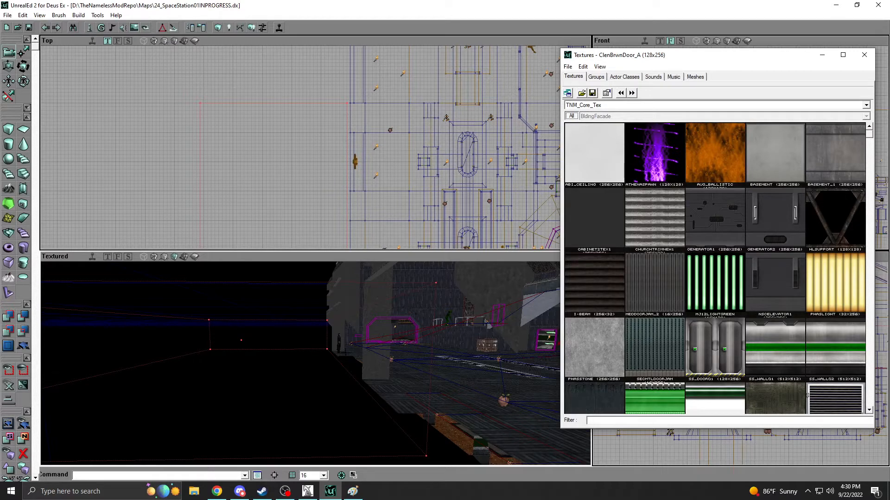
Compare the space station wall textures, including SS_Wall01, SS_Wall02, SS_Wall03, SS_WallMedical and SS_WallOffice.
{"action": "left_click", "coordinate": [384, 388]}
{"action": "scroll", "coordinate": [874, 139], "scroll_direction": "down", "scroll_amount": 3}
{"action": "left_click", "coordinate": [832, 274]}
{"action": "left_click", "coordinate": [593, 340]}
{"action": "left_click", "coordinate": [672, 337]}
{"action": "left_click", "coordinate": [699, 334]}
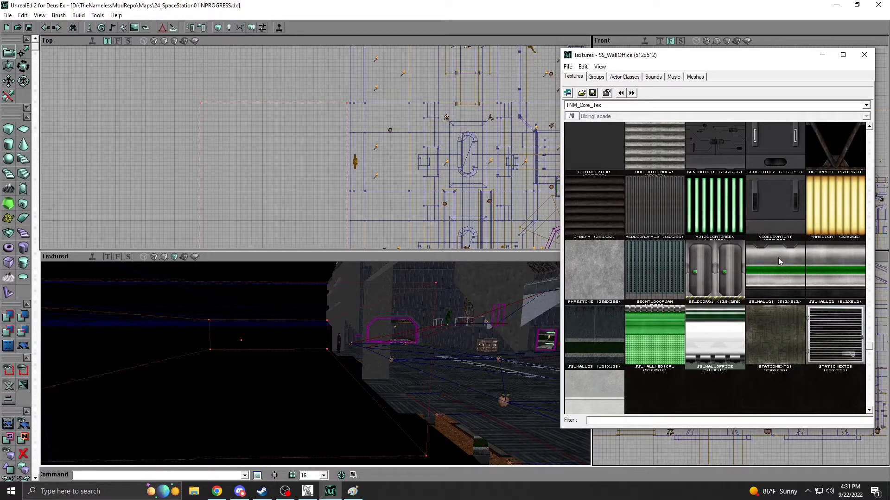
{"action": "left_click", "coordinate": [778, 258]}
{"action": "left_click", "coordinate": [826, 261]}
{"action": "left_click", "coordinate": [578, 350]}
{"action": "left_click", "coordinate": [646, 320]}
{"action": "left_click", "coordinate": [721, 327]}
Switch to the original station map and examine the wall and floor detailing of the industrial tank area.
{"action": "mouse_move", "coordinate": [496, 317]}
{"action": "right_mouse_down"}
{"action": "mouse_move", "coordinate": [533, 276]}
{"action": "mouse_move", "coordinate": [493, 312]}
{"action": "mouse_move", "coordinate": [519, 316]}
{"action": "mouse_move", "coordinate": [508, 324]}
{"action": "mouse_move", "coordinate": [484, 319]}
{"action": "right_mouse_up"}
{"action": "left_click", "coordinate": [314, 491]}
{"action": "right_click_drag", "start_coordinate": [417, 287], "coordinate": [382, 280]}
{"action": "left_click_drag", "start_coordinate": [383, 280], "coordinate": [340, 210]}
{"action": "right_click_drag", "start_coordinate": [340, 211], "coordinate": [323, 239]}
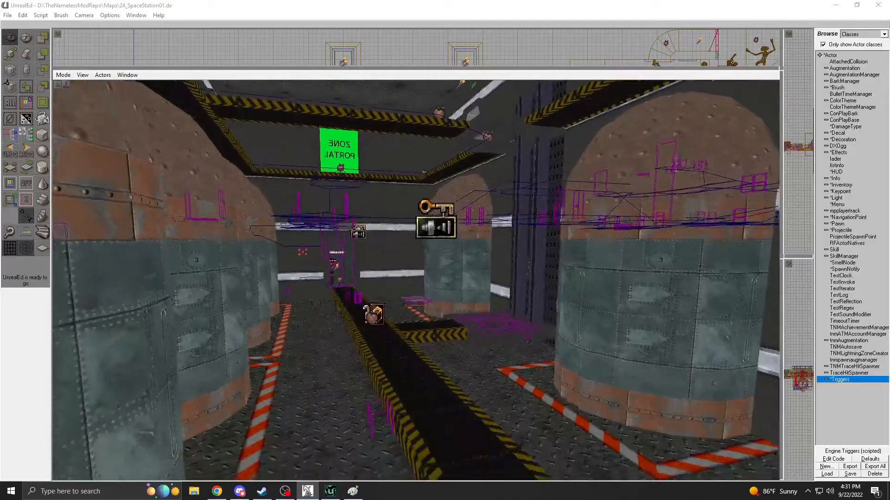
{"action": "left_click_drag", "start_coordinate": [323, 239], "coordinate": [321, 274]}
Return to the in-progress map, choose the SS_Wall02 texture and subtract the cube brush to carve out the room.
{"action": "left_click", "coordinate": [330, 493]}
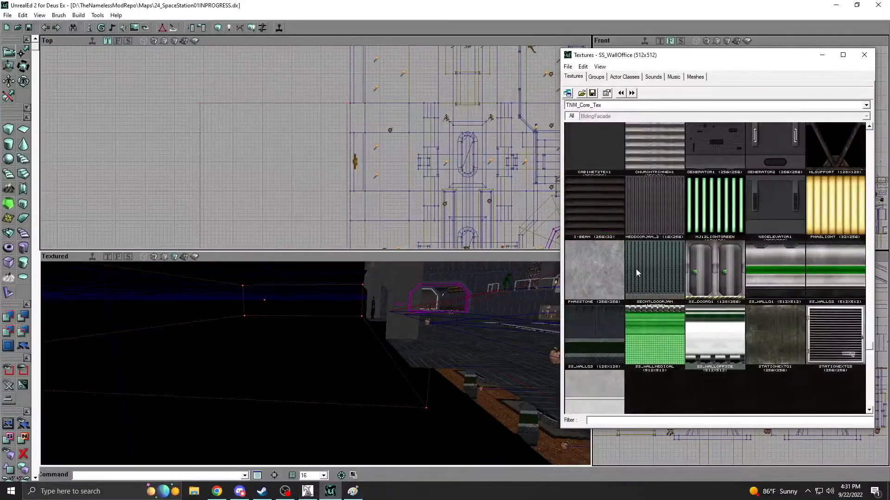
{"action": "left_click", "coordinate": [774, 273]}
{"action": "left_click", "coordinate": [824, 270]}
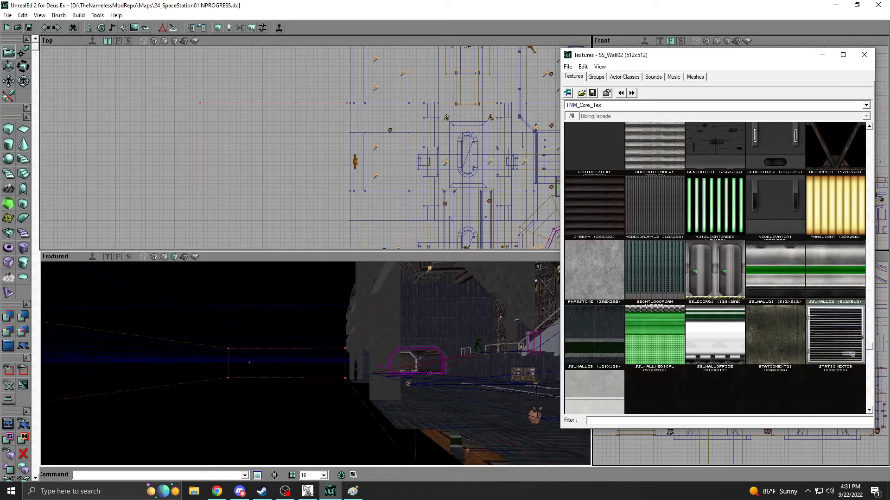
{"action": "mouse_move", "coordinate": [315, 364]}
{"action": "right_mouse_down"}
{"action": "mouse_move", "coordinate": [304, 372]}
{"action": "mouse_move", "coordinate": [260, 357]}
{"action": "mouse_move", "coordinate": [278, 376]}
{"action": "mouse_move", "coordinate": [341, 363]}
{"action": "mouse_move", "coordinate": [343, 343]}
{"action": "mouse_move", "coordinate": [340, 355]}
{"action": "mouse_move", "coordinate": [306, 356]}
{"action": "mouse_move", "coordinate": [339, 362]}
{"action": "right_mouse_up"}
{"action": "left_click", "coordinate": [26, 319]}
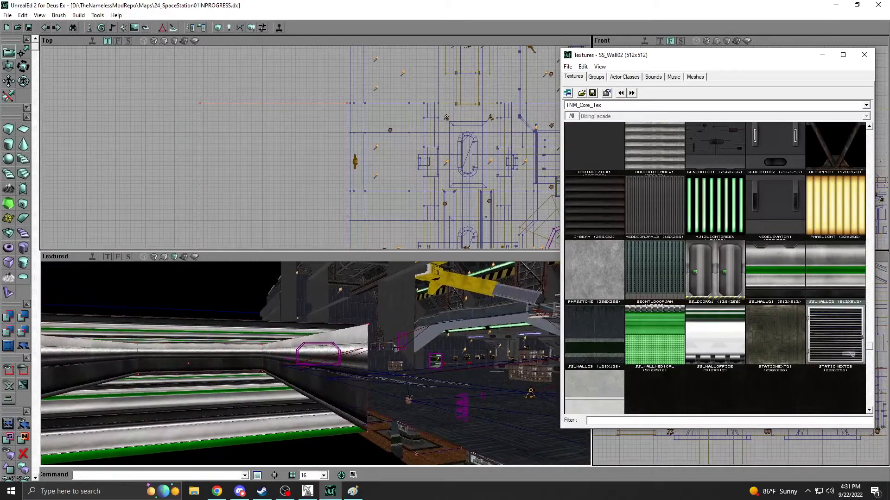
Select the new room's four walls and set their simple texture scale to 0.5 and then 0.25.
{"action": "right_click_drag", "start_coordinate": [260, 332], "coordinate": [255, 334]}
{"action": "left_click", "coordinate": [268, 348]}
{"action": "right_click", "coordinate": [246, 355]}
{"action": "right_click", "coordinate": [126, 362]}
{"action": "right_click_drag", "start_coordinate": [125, 362], "coordinate": [74, 361]}
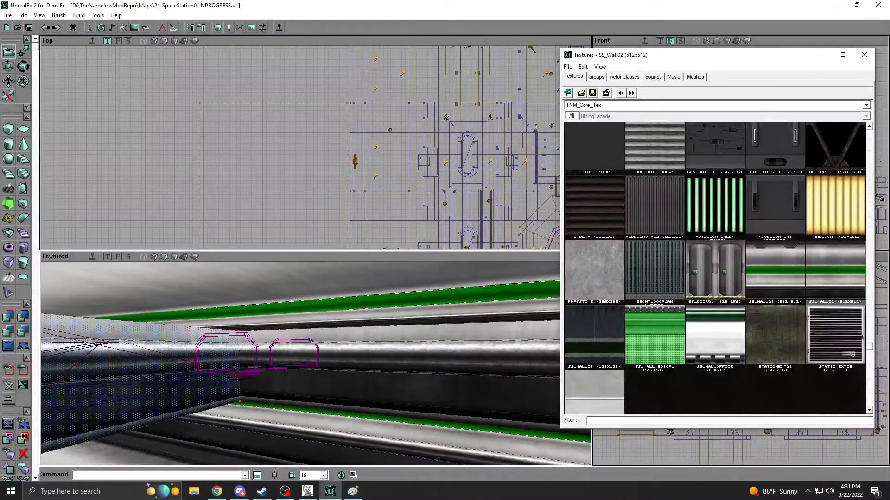
{"action": "key", "text": "F5"}
{"action": "left_click", "coordinate": [232, 183]}
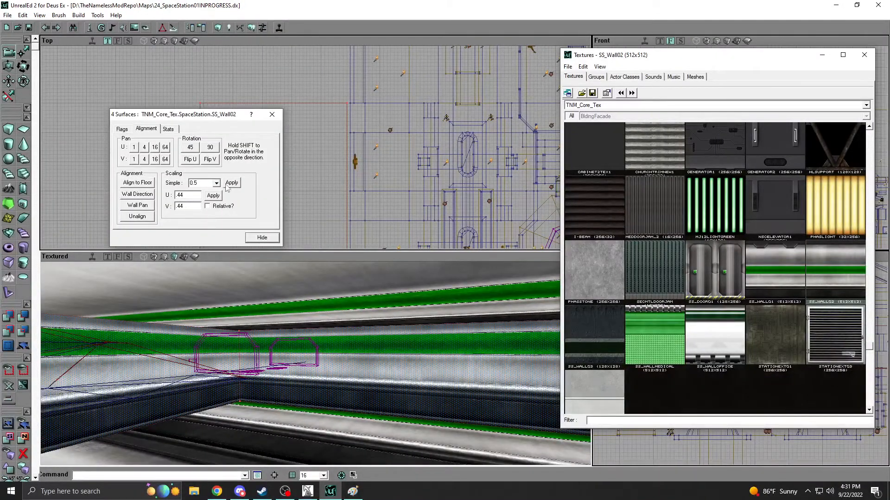
{"action": "left_click", "coordinate": [216, 183]}
{"action": "left_click", "coordinate": [207, 204]}
{"action": "left_click", "coordinate": [233, 186]}
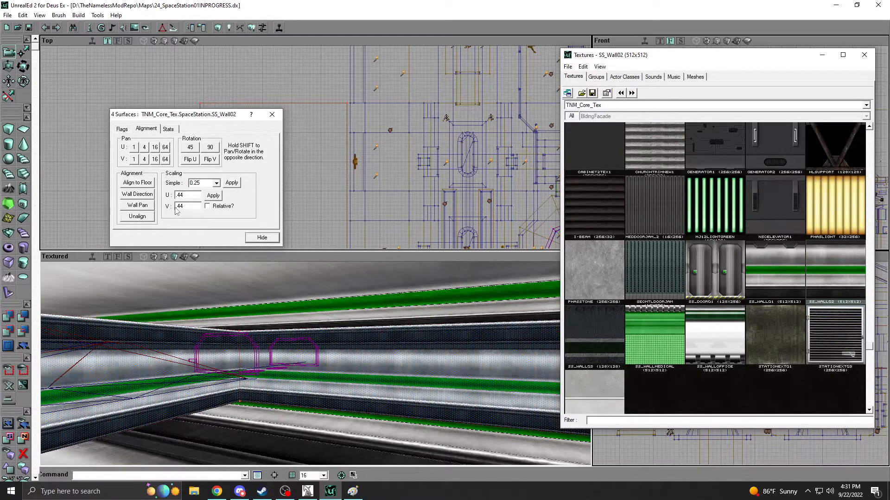
Set the four walls' texture scale to U 0.25 and V 0.3.
{"action": "type", "text": "25"}
{"action": "type", "text": "25"}
{"action": "type", "text": "3"}
{"action": "left_click", "coordinate": [210, 196]}
Try vertical texture scales of 0.32, 0.31 and 0.304 on the four walls.
{"action": "left_click_drag", "start_coordinate": [219, 302], "coordinate": [234, 259]}
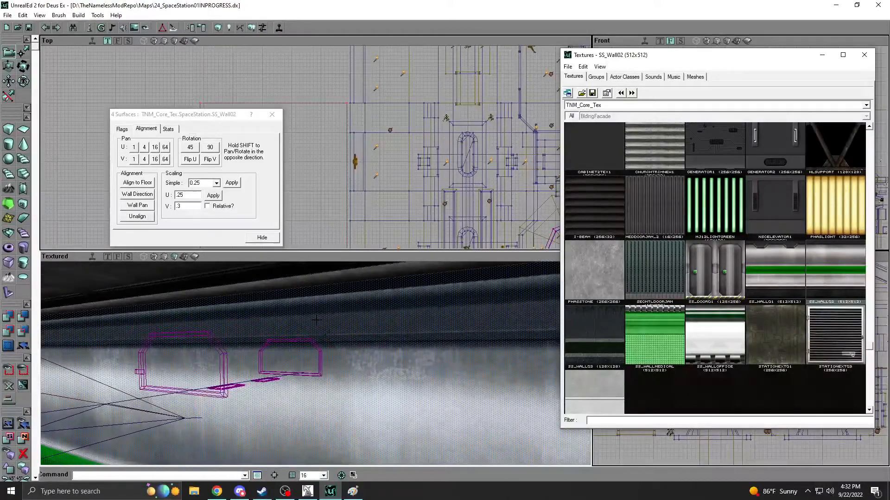
{"action": "left_click", "coordinate": [194, 208]}
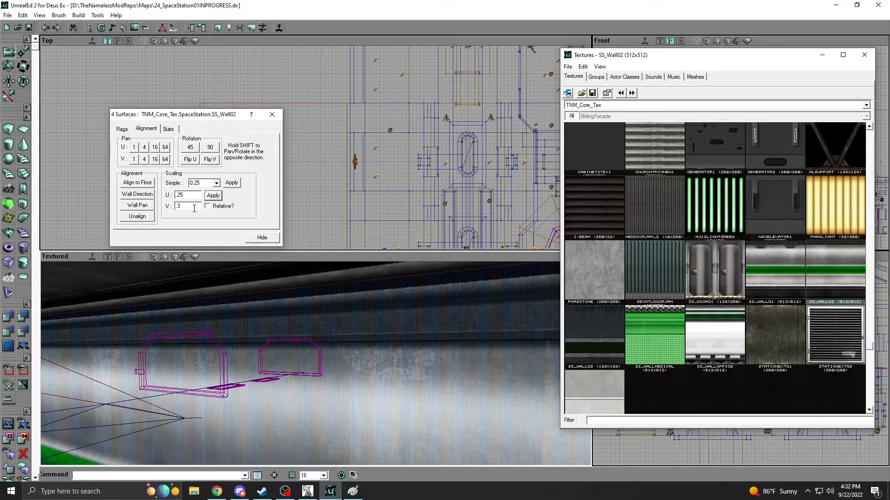
{"action": "left_click", "coordinate": [214, 195]}
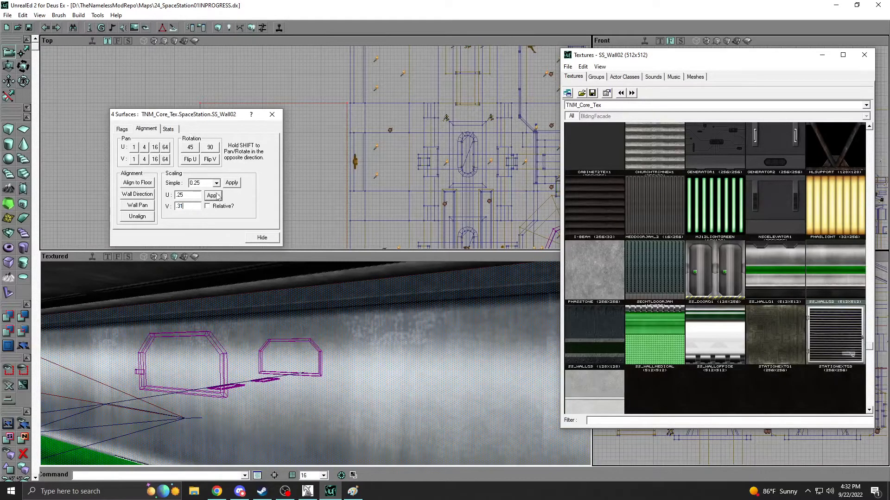
{"action": "left_click", "coordinate": [218, 197]}
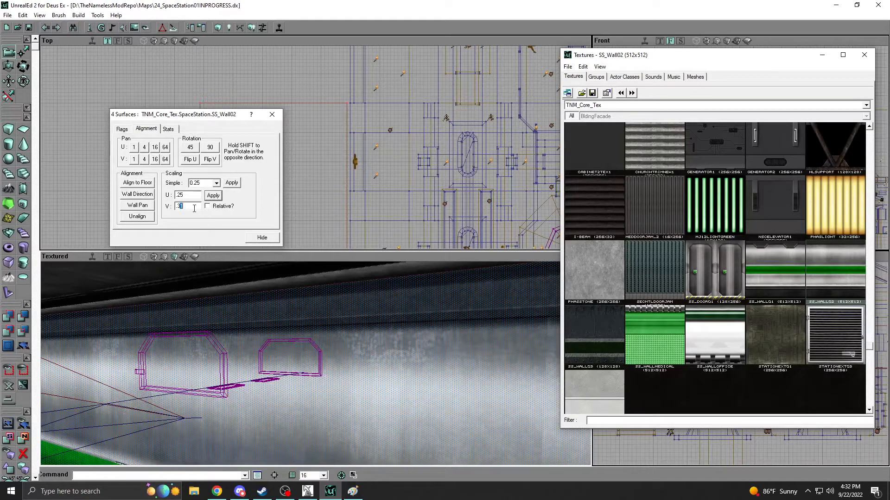
{"action": "left_click", "coordinate": [219, 196]}
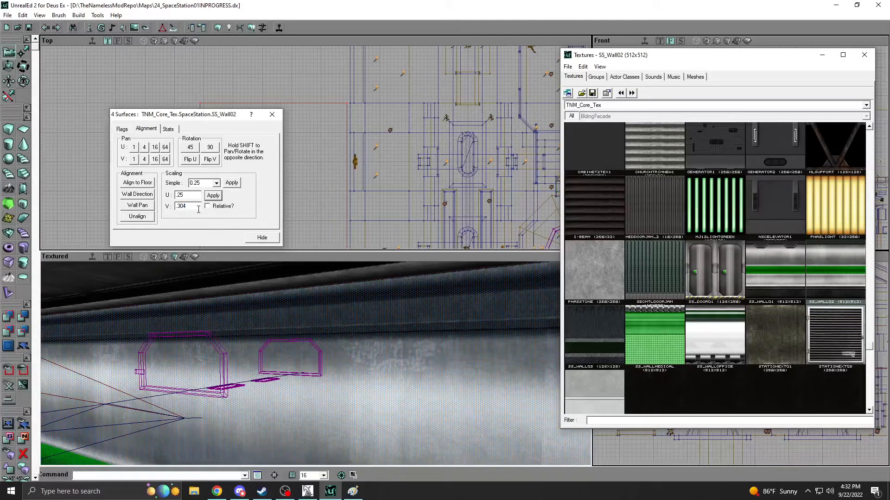
{"action": "left_click", "coordinate": [214, 197]}
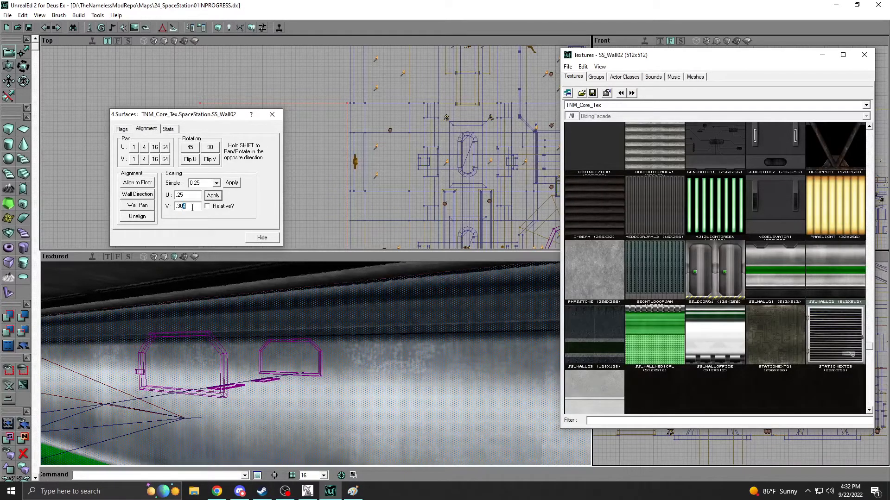
Set the walls' V texture scale to 0.305, close the surface properties and inspect the room's corner.
{"action": "type", "text": "5"}
{"action": "left_click", "coordinate": [213, 197]}
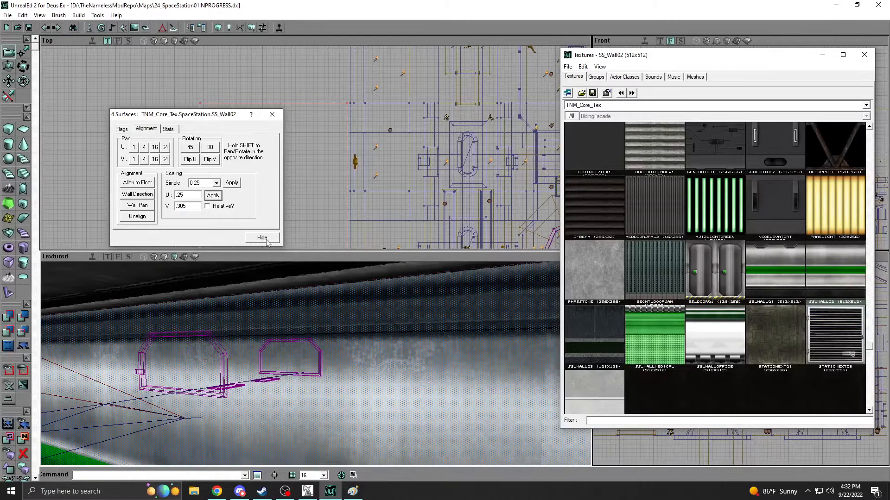
{"action": "left_click", "coordinate": [263, 237]}
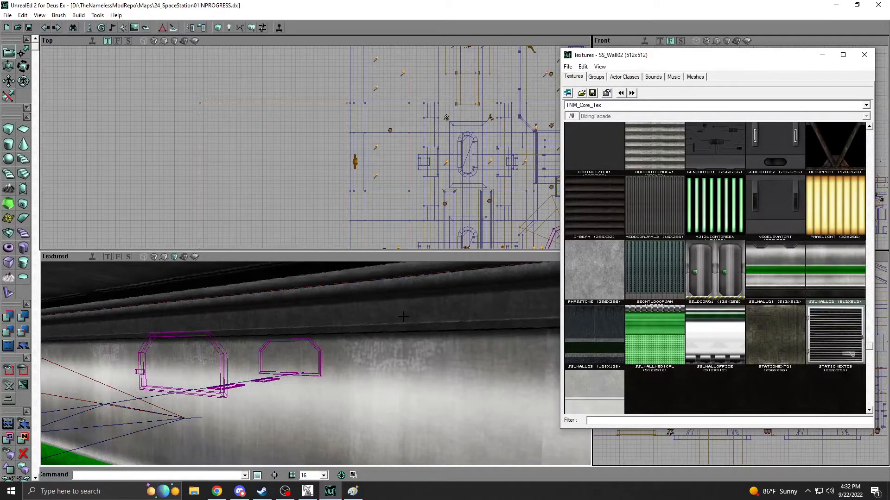
{"action": "mouse_move", "coordinate": [315, 364]}
{"action": "left_mouse_down"}
{"action": "mouse_move", "coordinate": [285, 390]}
{"action": "mouse_move", "coordinate": [218, 371]}
{"action": "mouse_move", "coordinate": [260, 387]}
{"action": "mouse_move", "coordinate": [204, 389]}
{"action": "mouse_move", "coordinate": [440, 331]}
{"action": "mouse_move", "coordinate": [298, 345]}
{"action": "mouse_move", "coordinate": [294, 308]}
{"action": "mouse_move", "coordinate": [331, 294]}
{"action": "mouse_move", "coordinate": [325, 399]}
{"action": "mouse_move", "coordinate": [368, 387]}
{"action": "mouse_move", "coordinate": [360, 394]}
{"action": "mouse_move", "coordinate": [324, 339]}
{"action": "mouse_move", "coordinate": [322, 364]}
{"action": "mouse_move", "coordinate": [282, 340]}
{"action": "mouse_move", "coordinate": [289, 347]}
{"action": "left_mouse_up"}
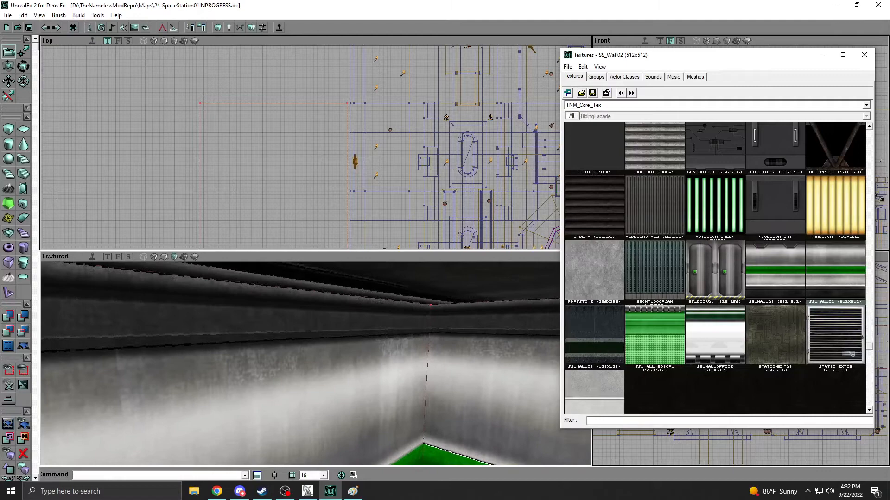
Select only one wall beside the room's corner and try a V texture scale of 0.31 on it.
{"action": "left_click", "coordinate": [381, 315]}
{"action": "left_click_drag", "start_coordinate": [296, 363], "coordinate": [301, 317]}
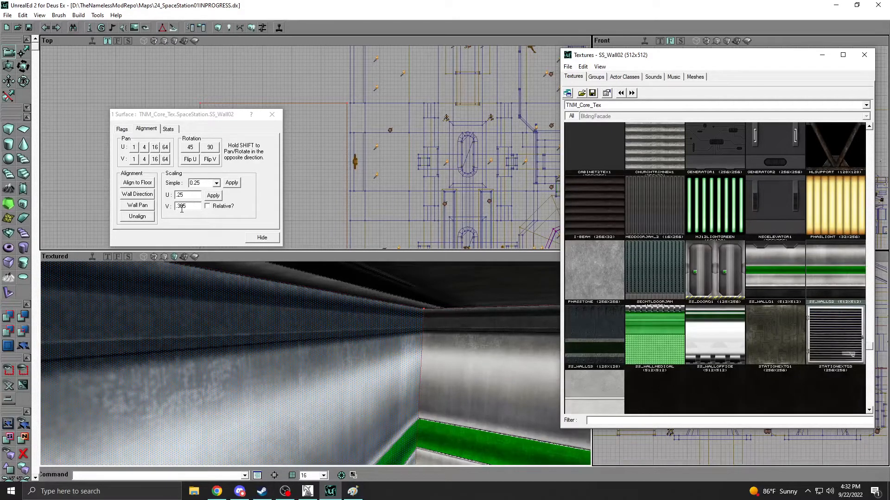
{"action": "left_click", "coordinate": [192, 208]}
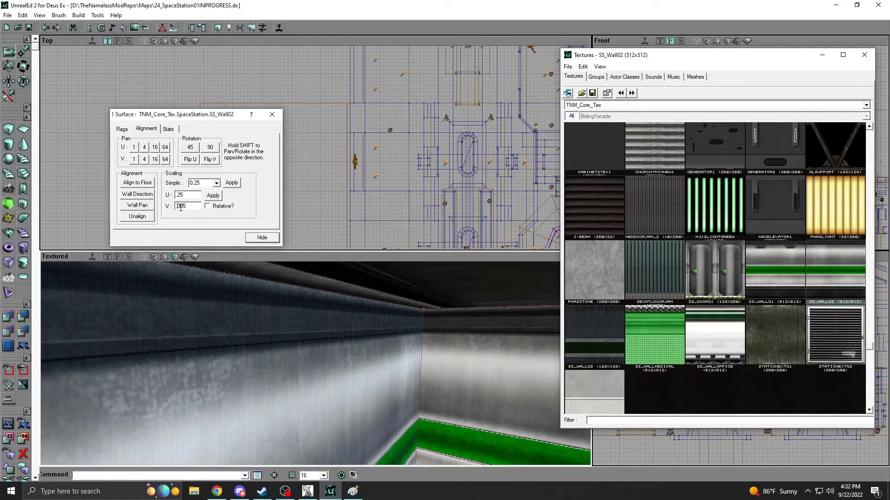
{"action": "left_click_drag", "start_coordinate": [370, 336], "coordinate": [401, 325]}
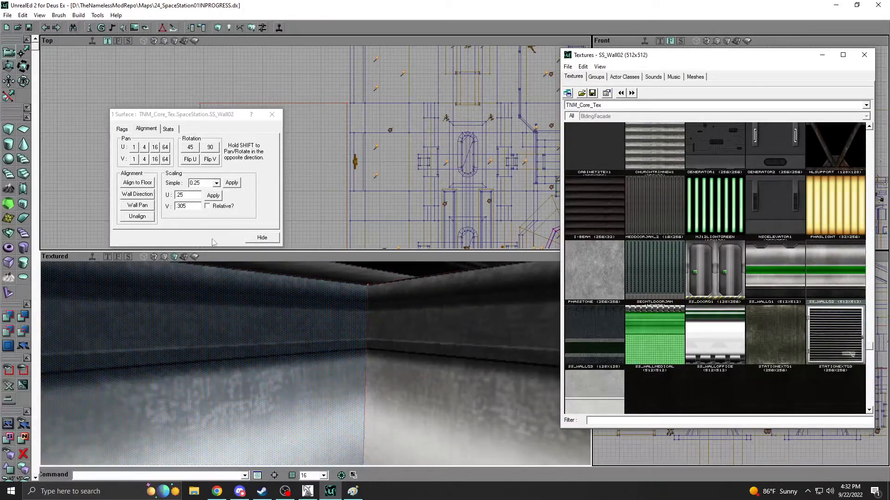
{"action": "left_click_drag", "start_coordinate": [181, 206], "coordinate": [189, 207]}
{"action": "type", "text": "1"}
{"action": "left_click", "coordinate": [213, 199]}
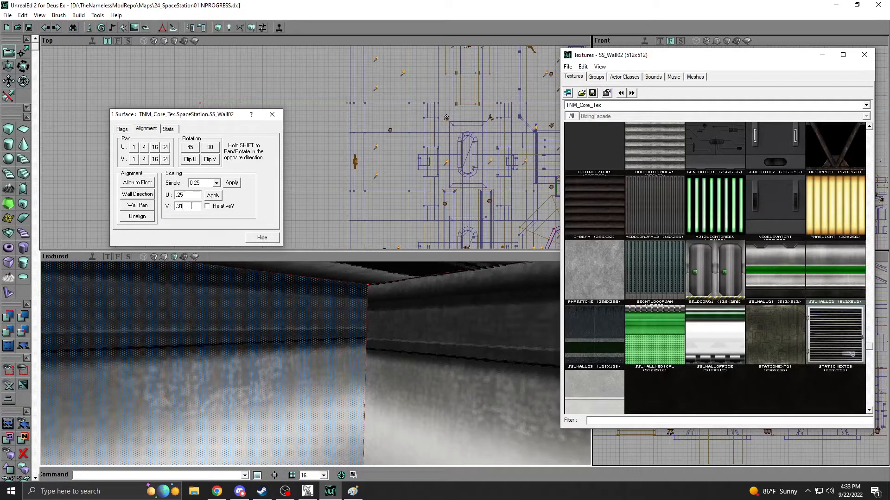
Try a V texture scale of 0.315 on that wall and inspect its trim where it meets the adjoining wall.
{"action": "type", "text": "5"}
{"action": "left_click", "coordinate": [212, 199]}
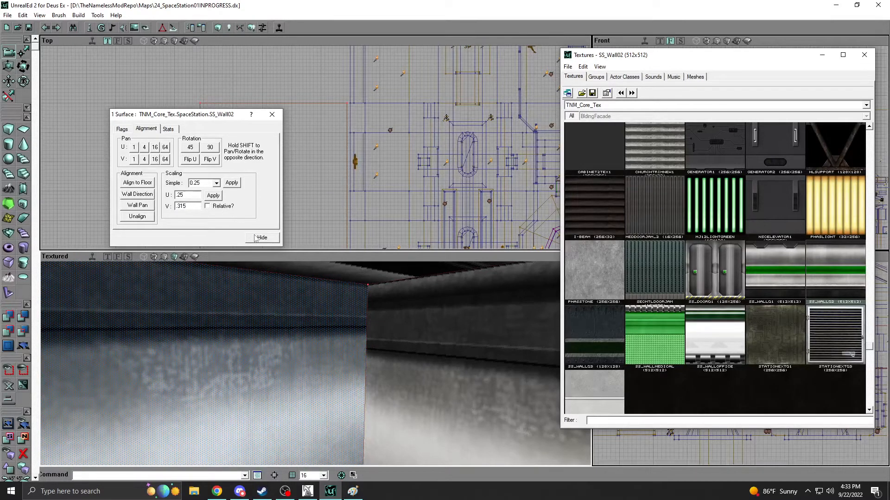
{"action": "left_click", "coordinate": [262, 238]}
{"action": "right_click_drag", "start_coordinate": [343, 353], "coordinate": [341, 336]}
{"action": "left_click_drag", "start_coordinate": [341, 336], "coordinate": [339, 306]}
{"action": "left_click_drag", "start_coordinate": [399, 359], "coordinate": [399, 345]}
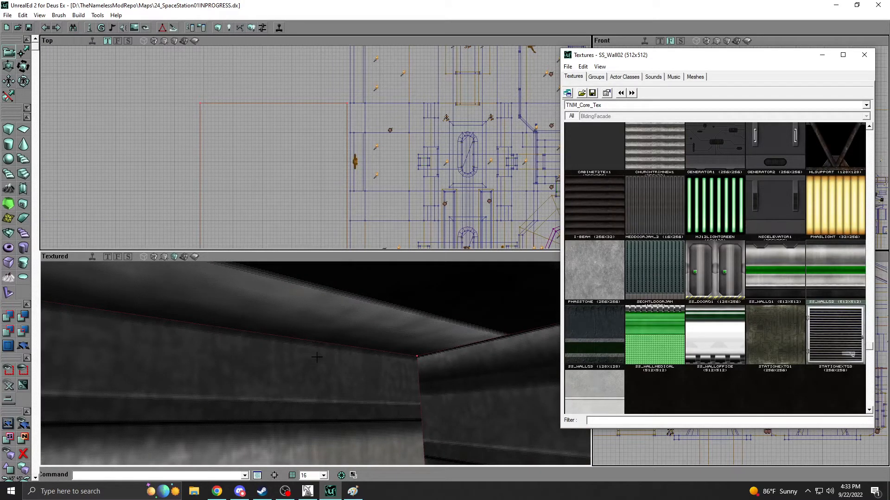
{"action": "left_click_drag", "start_coordinate": [405, 374], "coordinate": [426, 382]}
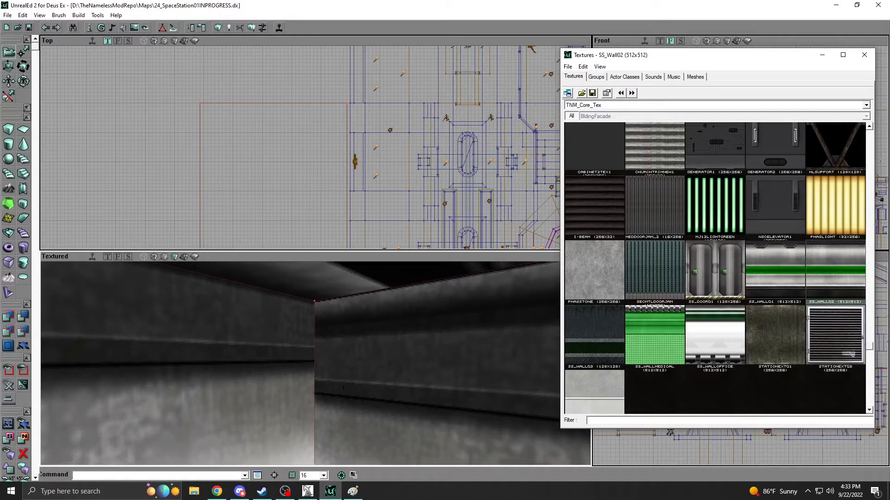
Set the selected wall's V texture scale back to 0.305 and check its alignment at the corner.
{"action": "right_click", "coordinate": [258, 314]}
{"action": "left_click", "coordinate": [288, 325]}
{"action": "type", "text": "0"}
{"action": "left_click", "coordinate": [212, 195]}
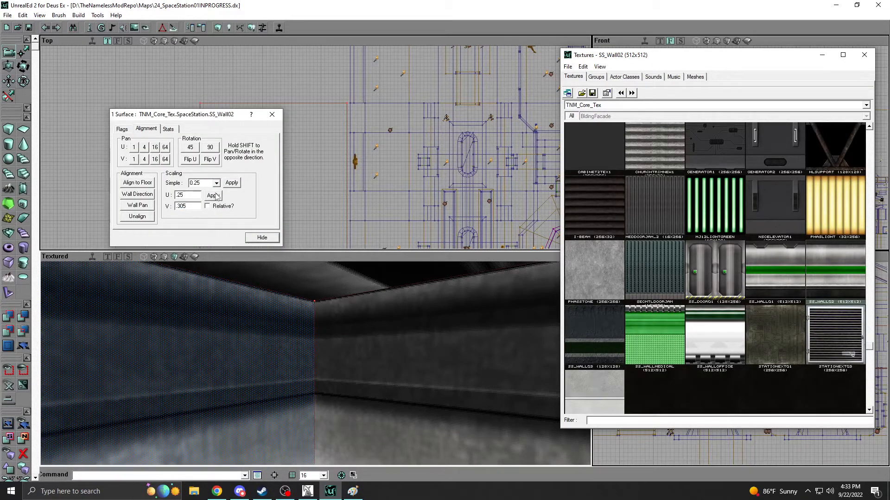
{"action": "left_click", "coordinate": [262, 237]}
{"action": "left_click_drag", "start_coordinate": [317, 352], "coordinate": [347, 366]}
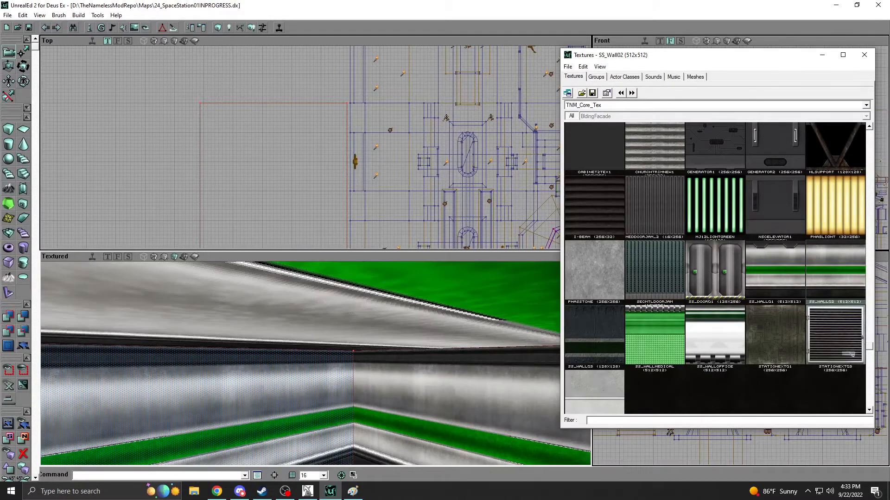
Browse the CoreTexWallObj texture package with all of its groups shown.
{"action": "left_click", "coordinate": [620, 107]}
{"action": "scroll", "coordinate": [616, 166], "scroll_direction": "up", "scroll_amount": 1}
{"action": "scroll", "coordinate": [616, 168], "scroll_direction": "up", "scroll_amount": 9}
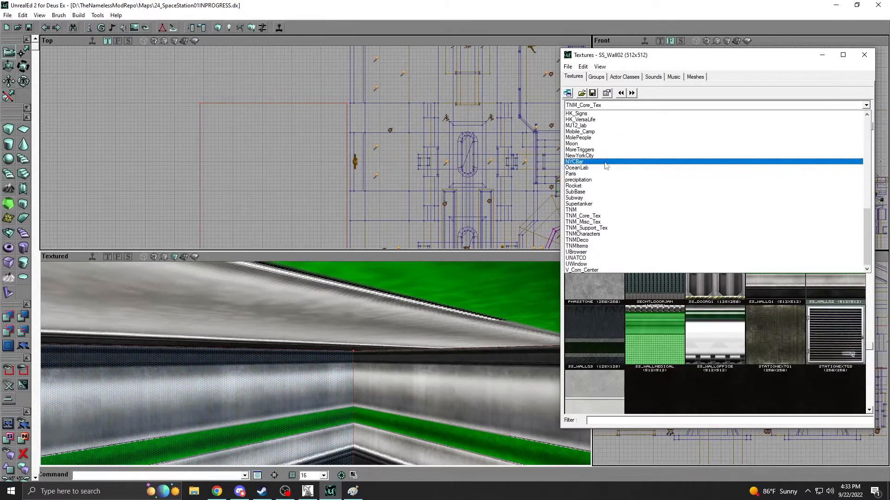
{"action": "scroll", "coordinate": [597, 171], "scroll_direction": "up", "scroll_amount": 4}
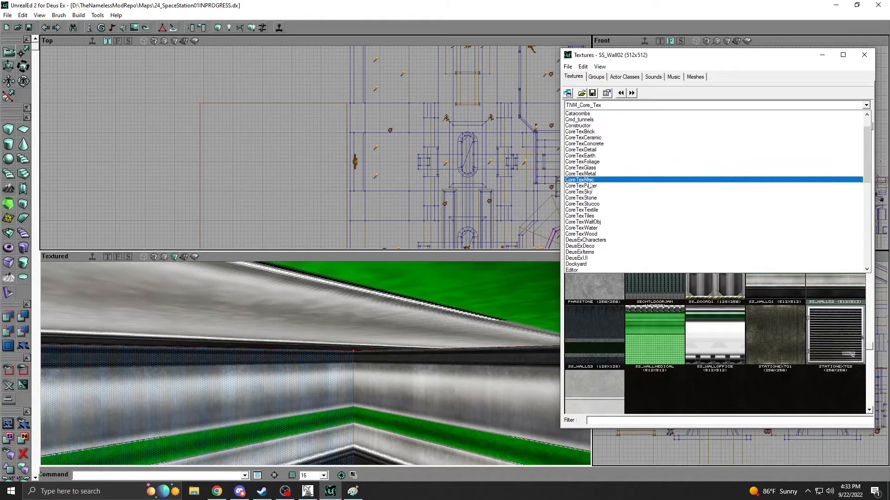
{"action": "left_click", "coordinate": [581, 224]}
{"action": "left_click", "coordinate": [573, 117]}
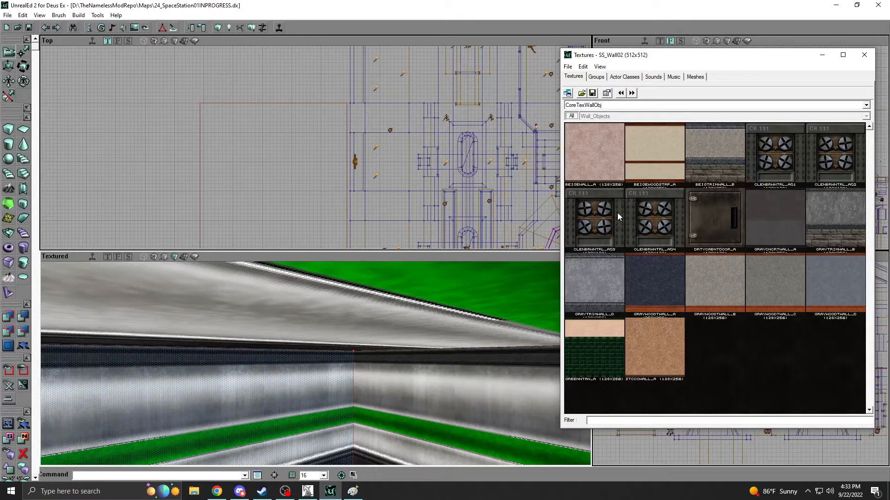
Open the HK_Helibase texture package and apply HelibaseWall_D to the selected wall.
{"action": "left_click", "coordinate": [610, 108]}
{"action": "scroll", "coordinate": [594, 204], "scroll_direction": "down", "scroll_amount": 6}
{"action": "scroll", "coordinate": [593, 207], "scroll_direction": "up", "scroll_amount": 3}
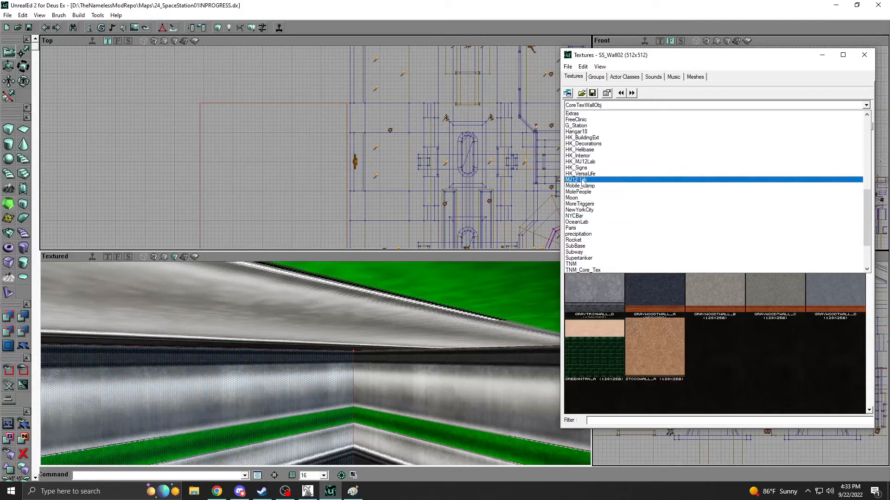
{"action": "left_click", "coordinate": [578, 150]}
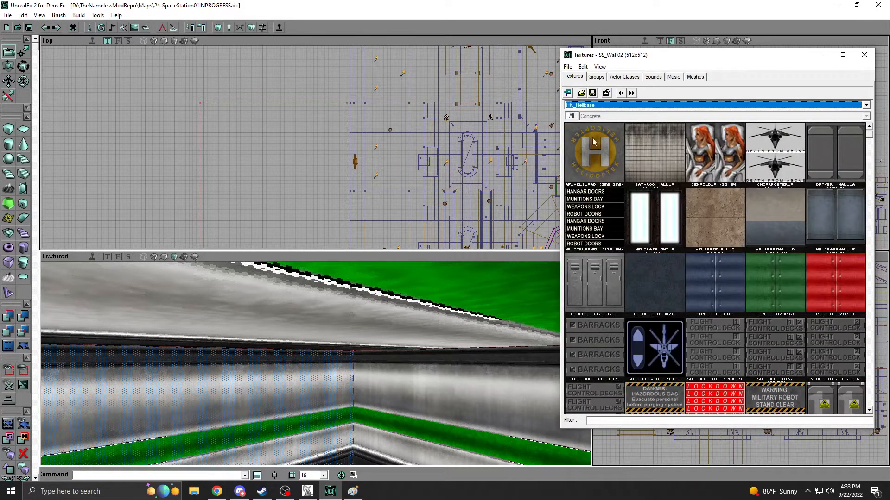
{"action": "left_click", "coordinate": [780, 213]}
Align the HelibaseWall_D texture by wall direction and set its scale to U 1 and V 1.25.
{"action": "left_click_drag", "start_coordinate": [327, 382], "coordinate": [357, 355]}
{"action": "right_click", "coordinate": [310, 371]}
{"action": "left_click", "coordinate": [314, 374]}
{"action": "left_click", "coordinate": [149, 195]}
{"action": "mouse_move", "coordinate": [340, 339]}
{"action": "right_mouse_down"}
{"action": "mouse_move", "coordinate": [330, 366]}
{"action": "mouse_move", "coordinate": [332, 338]}
{"action": "right_mouse_up"}
{"action": "double_click", "coordinate": [187, 194]}
{"action": "type", "text": "1"}
{"action": "key", "text": "Tab"}
{"action": "type", "text": "1.25"}
{"action": "left_click", "coordinate": [217, 193]}
{"action": "mouse_move", "coordinate": [386, 383]}
{"action": "right_mouse_down"}
{"action": "mouse_move", "coordinate": [394, 371]}
{"action": "mouse_move", "coordinate": [385, 384]}
{"action": "right_mouse_up"}
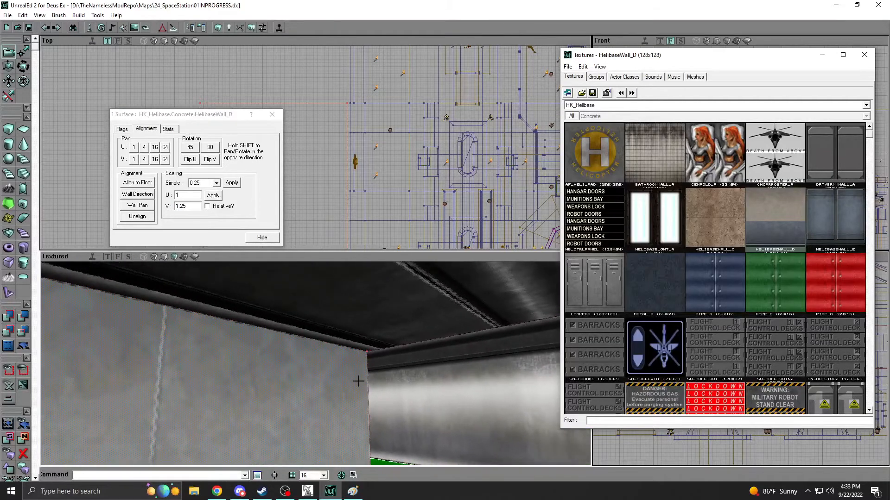
Deselect the wall and apply the Metal_A texture to the room's ceiling.
{"action": "left_click", "coordinate": [341, 381]}
{"action": "mouse_move", "coordinate": [315, 350]}
{"action": "right_mouse_down"}
{"action": "mouse_move", "coordinate": [297, 350]}
{"action": "mouse_move", "coordinate": [314, 349]}
{"action": "right_mouse_up"}
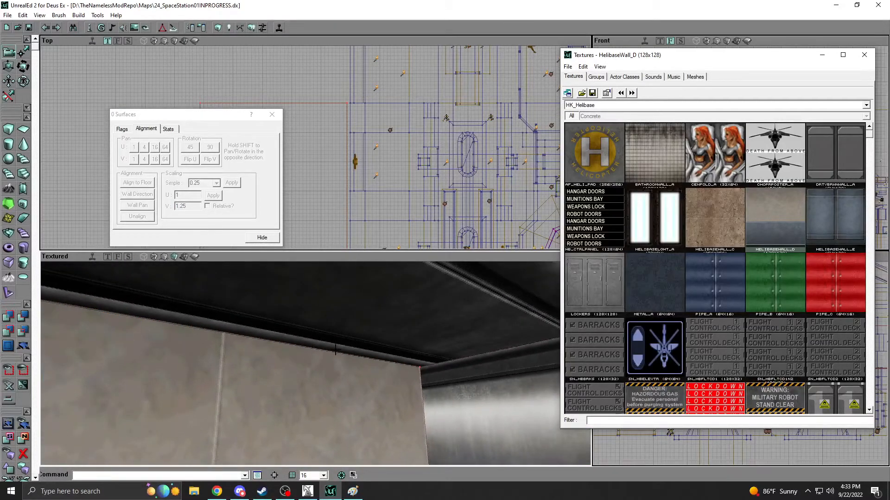
{"action": "left_click", "coordinate": [401, 315]}
{"action": "left_click", "coordinate": [642, 281]}
{"action": "left_click_drag", "start_coordinate": [351, 326], "coordinate": [351, 297]}
{"action": "left_click_drag", "start_coordinate": [424, 347], "coordinate": [419, 374]}
{"action": "left_click", "coordinate": [425, 340]}
{"action": "left_click", "coordinate": [389, 355]}
{"action": "right_click_drag", "start_coordinate": [389, 356], "coordinate": [364, 356]}
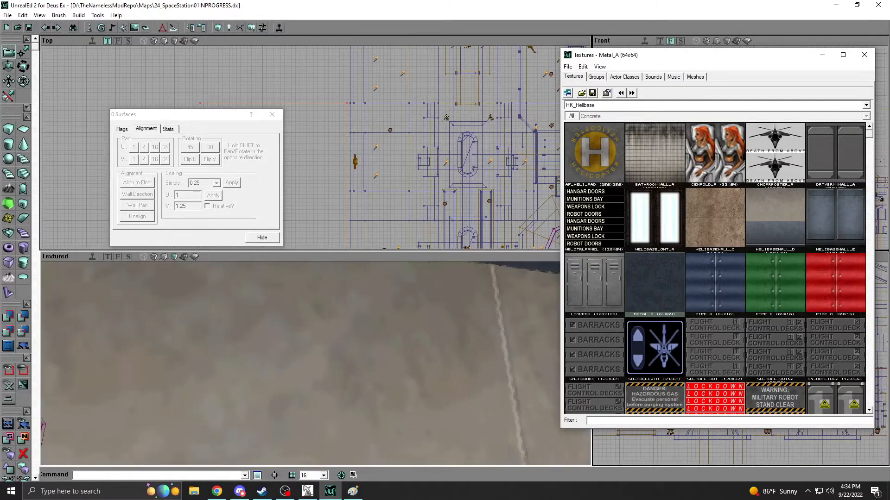
Set the HelibaseWall_D wall's V texture scale to 1.2, then deselect it and close the surface properties.
{"action": "left_click_drag", "start_coordinate": [389, 355], "coordinate": [389, 384]}
{"action": "mouse_move", "coordinate": [389, 356]}
{"action": "right_mouse_down"}
{"action": "mouse_move", "coordinate": [414, 353]}
{"action": "mouse_move", "coordinate": [422, 378]}
{"action": "mouse_move", "coordinate": [425, 371]}
{"action": "mouse_move", "coordinate": [375, 350]}
{"action": "right_mouse_up"}
{"action": "left_click_drag", "start_coordinate": [269, 330], "coordinate": [276, 357]}
{"action": "right_click_drag", "start_coordinate": [262, 337], "coordinate": [269, 343]}
{"action": "left_click", "coordinate": [262, 344]}
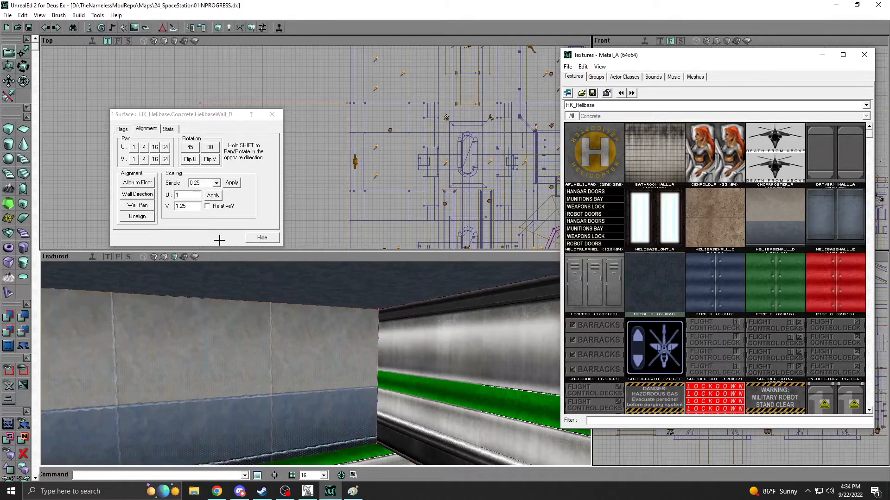
{"action": "left_click_drag", "start_coordinate": [183, 207], "coordinate": [203, 209]}
{"action": "type", "text": "2"}
{"action": "left_click", "coordinate": [209, 197]}
{"action": "key", "text": "BackSpace"}
{"action": "left_click", "coordinate": [217, 197]}
{"action": "mouse_move", "coordinate": [326, 332]}
{"action": "left_mouse_down"}
{"action": "mouse_move", "coordinate": [326, 311]}
{"action": "mouse_move", "coordinate": [326, 332]}
{"action": "left_mouse_up"}
{"action": "key", "text": "shift+n"}
{"action": "left_click", "coordinate": [260, 236]}
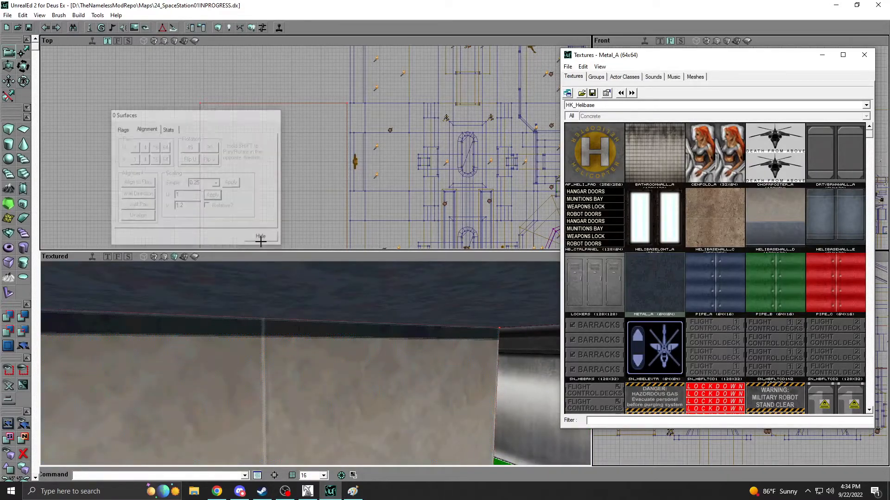
Inspect the wall's upper and lower trim and apply the lockers texture to the room's ceiling.
{"action": "left_click_drag", "start_coordinate": [316, 345], "coordinate": [314, 366]}
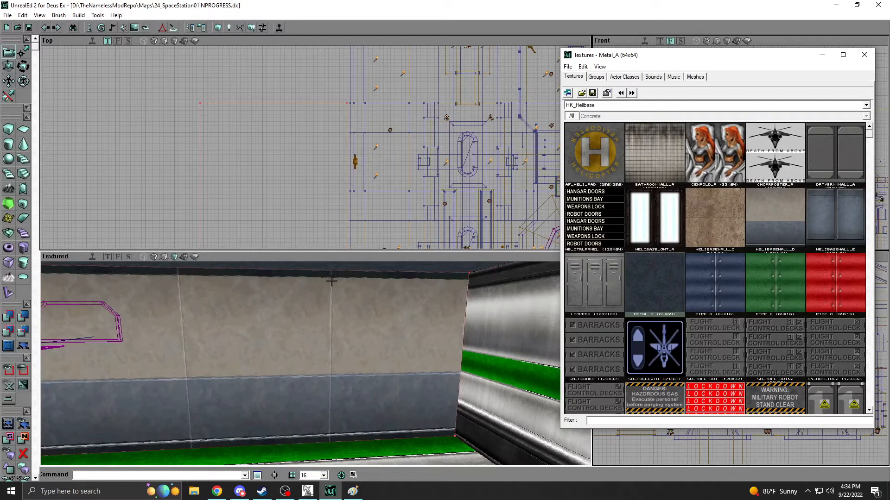
{"action": "mouse_move", "coordinate": [332, 432]}
{"action": "right_mouse_down"}
{"action": "mouse_move", "coordinate": [335, 452]}
{"action": "mouse_move", "coordinate": [337, 436]}
{"action": "right_mouse_up"}
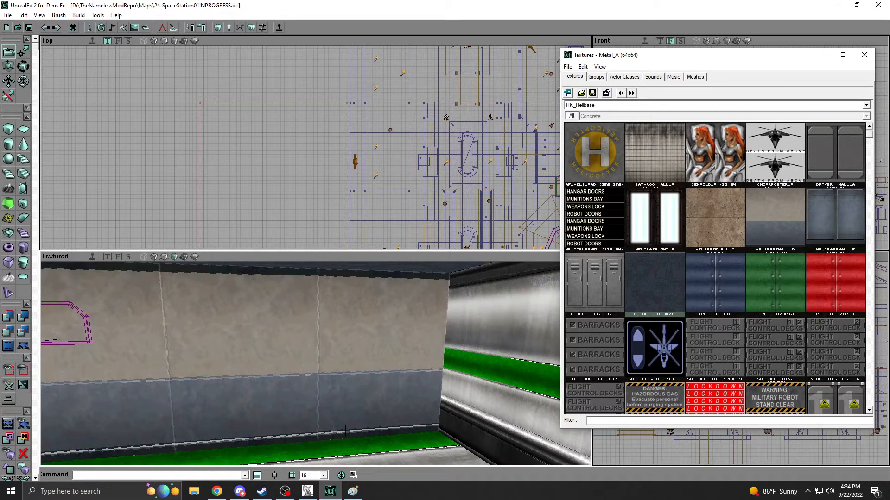
{"action": "right_click_drag", "start_coordinate": [359, 432], "coordinate": [353, 419]}
{"action": "left_click_drag", "start_coordinate": [353, 418], "coordinate": [356, 421]}
{"action": "right_click_drag", "start_coordinate": [356, 421], "coordinate": [357, 426]}
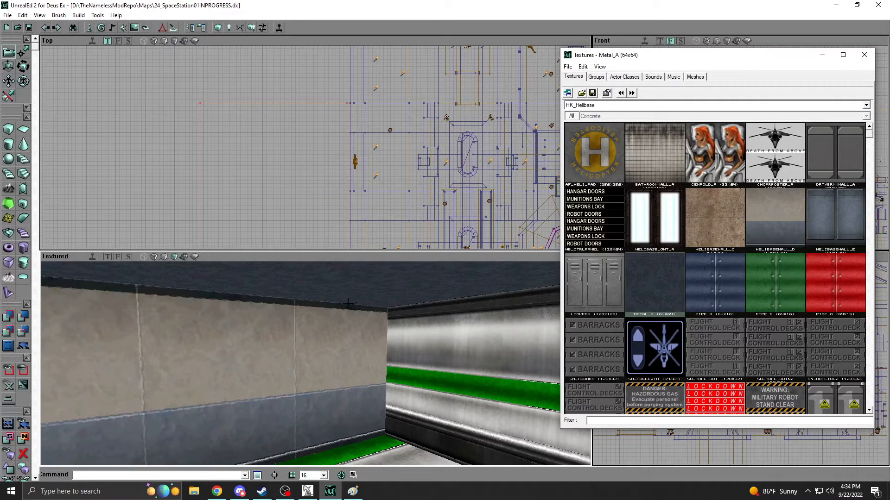
{"action": "left_click", "coordinate": [603, 297]}
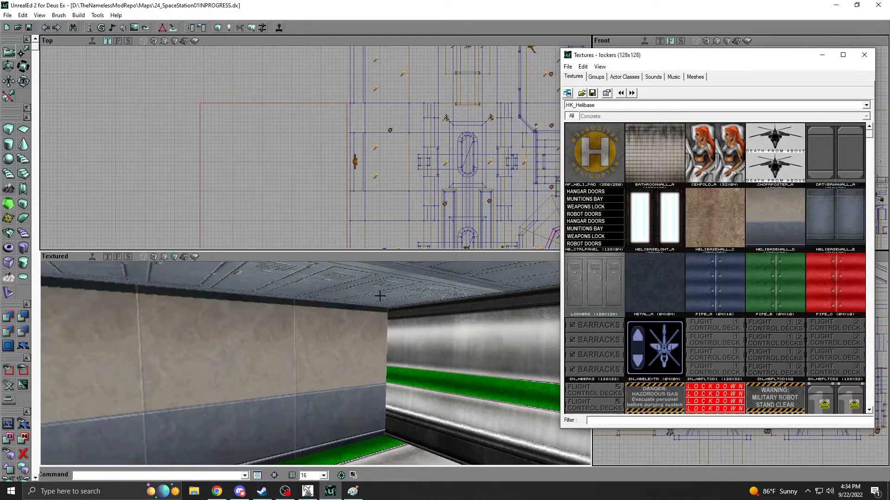
Select the HelibaseWall_D wall and apply SS_Wall02 from the TNM_Core_Tex package to it.
{"action": "right_click_drag", "start_coordinate": [307, 343], "coordinate": [261, 370]}
{"action": "mouse_move", "coordinate": [261, 371]}
{"action": "left_mouse_down"}
{"action": "mouse_move", "coordinate": [261, 320]}
{"action": "mouse_move", "coordinate": [263, 384]}
{"action": "left_mouse_up"}
{"action": "mouse_move", "coordinate": [262, 324]}
{"action": "right_mouse_down"}
{"action": "mouse_move", "coordinate": [264, 352]}
{"action": "mouse_move", "coordinate": [276, 317]}
{"action": "right_mouse_up"}
{"action": "left_click_drag", "start_coordinate": [322, 295], "coordinate": [320, 274]}
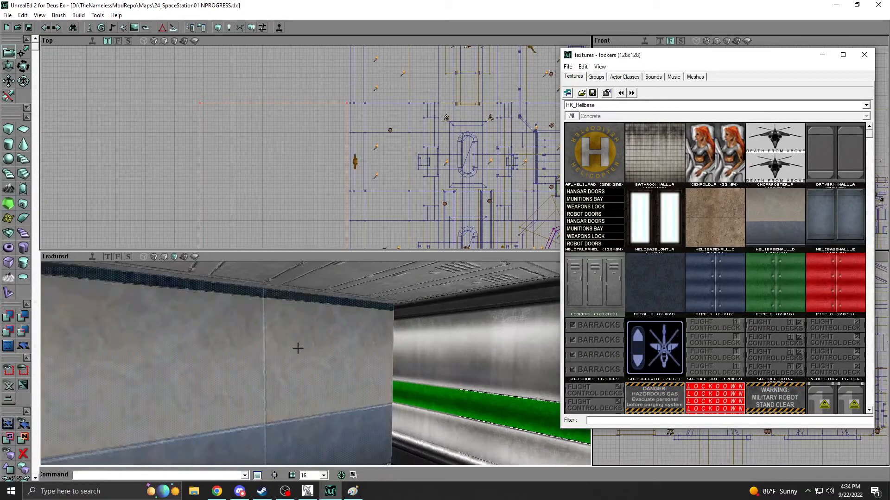
{"action": "left_click", "coordinate": [657, 105]}
{"action": "left_click", "coordinate": [587, 218]}
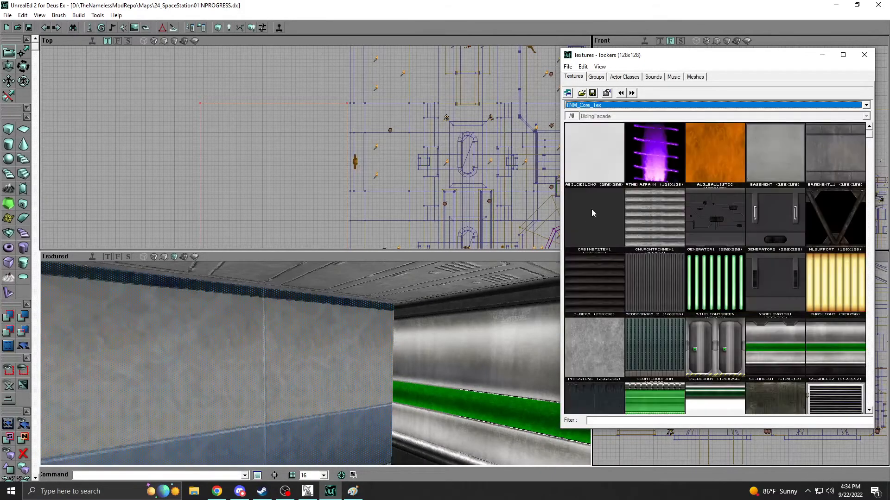
{"action": "left_click", "coordinate": [847, 342]}
Set the wall's texture scale to U 0.25 and V 0.305 and inspect the corner below the ceiling.
{"action": "right_click", "coordinate": [294, 337]}
{"action": "left_click", "coordinate": [312, 342]}
{"action": "left_click_drag", "start_coordinate": [216, 305], "coordinate": [216, 319]}
{"action": "double_click", "coordinate": [194, 195]}
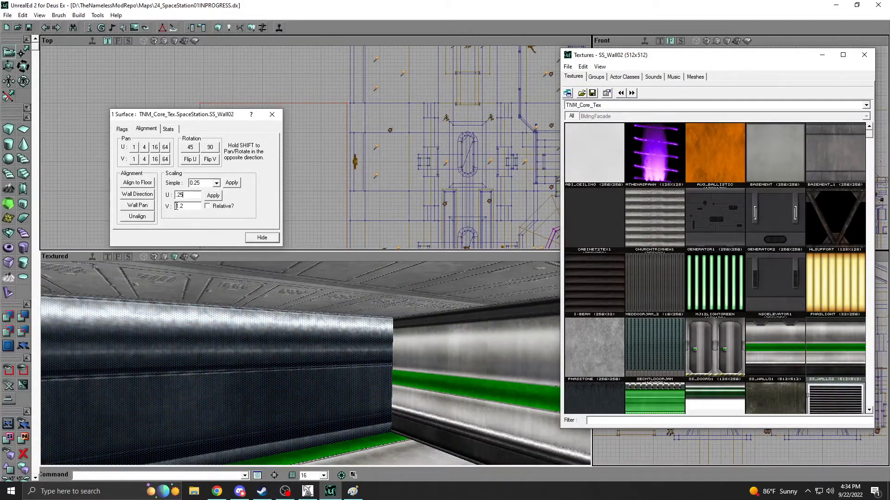
{"action": "type", "text": ".305"}
{"action": "left_click", "coordinate": [212, 196]}
{"action": "left_click", "coordinate": [259, 238]}
{"action": "left_click_drag", "start_coordinate": [349, 341], "coordinate": [333, 352]}
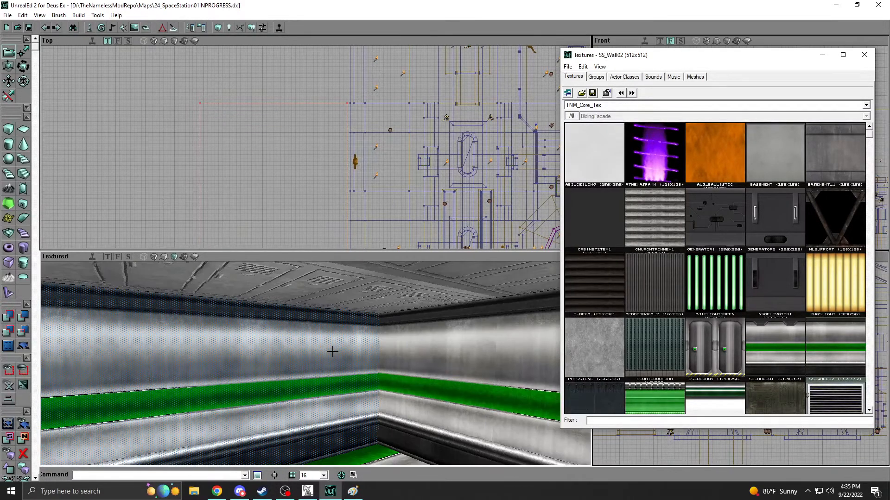
{"action": "right_click_drag", "start_coordinate": [333, 351], "coordinate": [320, 379]}
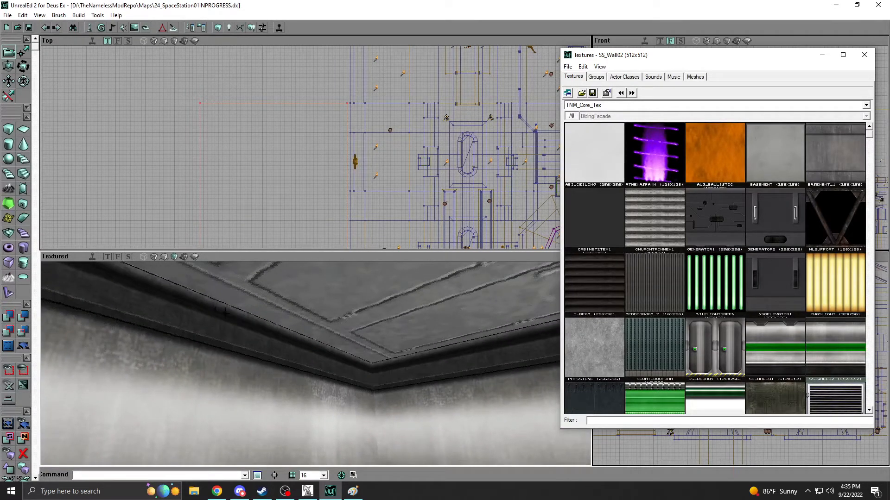
Check another wall's texture scaling, then view the whole room and its position beside the station.
{"action": "right_click_drag", "start_coordinate": [403, 367], "coordinate": [460, 356]}
{"action": "right_click", "coordinate": [460, 356]}
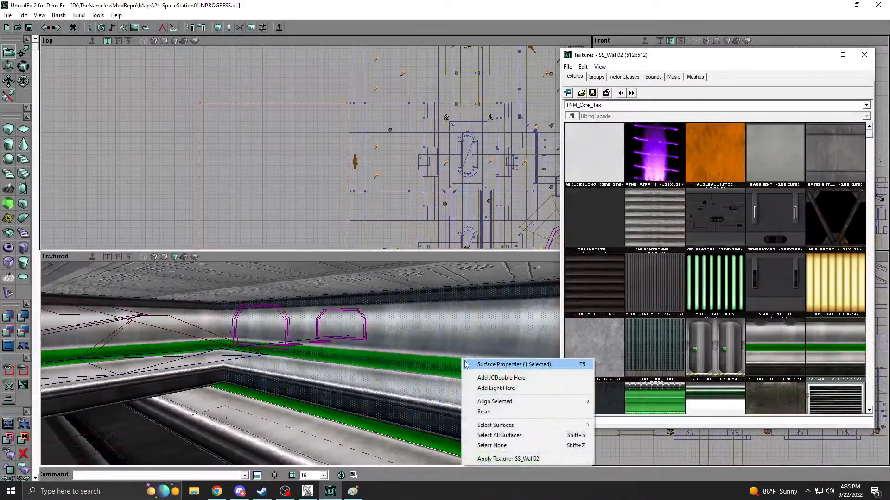
{"action": "left_click", "coordinate": [473, 365]}
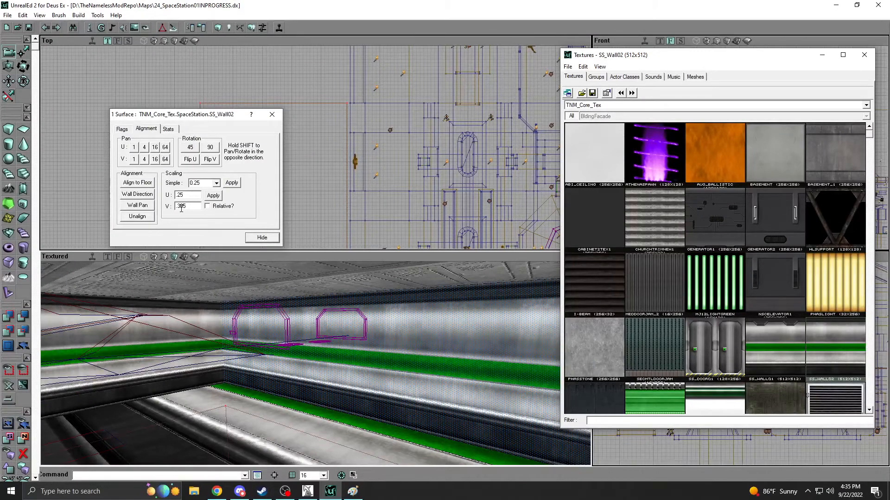
{"action": "left_click", "coordinate": [255, 240]}
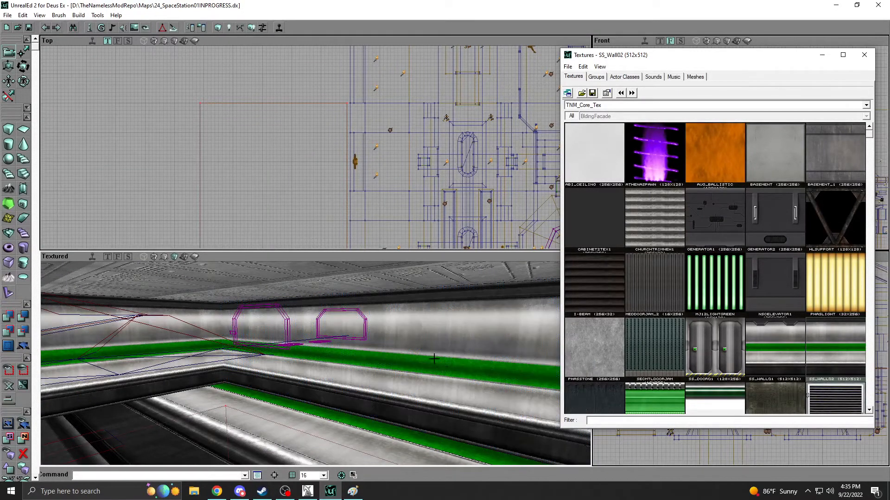
{"action": "right_click_drag", "start_coordinate": [422, 354], "coordinate": [398, 356]}
{"action": "left_click_drag", "start_coordinate": [398, 357], "coordinate": [407, 382]}
{"action": "right_click_drag", "start_coordinate": [366, 204], "coordinate": [359, 232]}
{"action": "right_click_drag", "start_coordinate": [333, 157], "coordinate": [331, 177]}
{"action": "left_click_drag", "start_coordinate": [331, 176], "coordinate": [354, 157]}
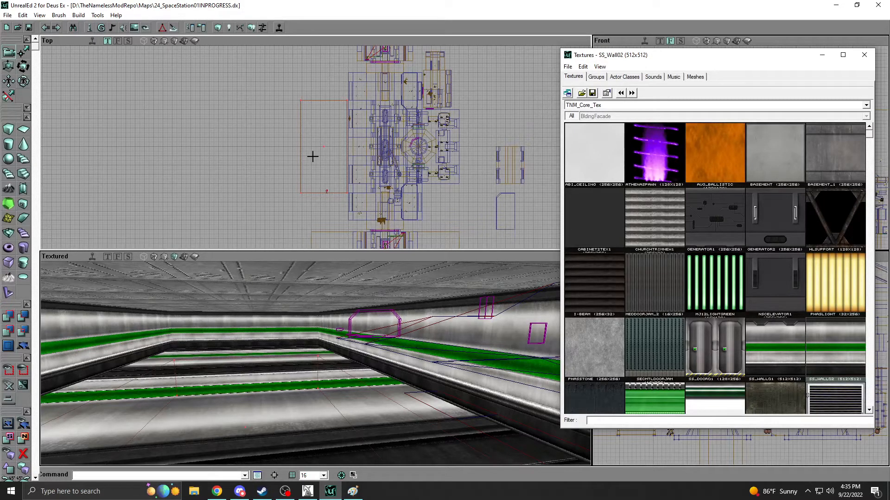
Switch to Paint, place its window over the map editor and enlarge the canvas to 959 × 681 px.
{"action": "left_click", "coordinate": [353, 492]}
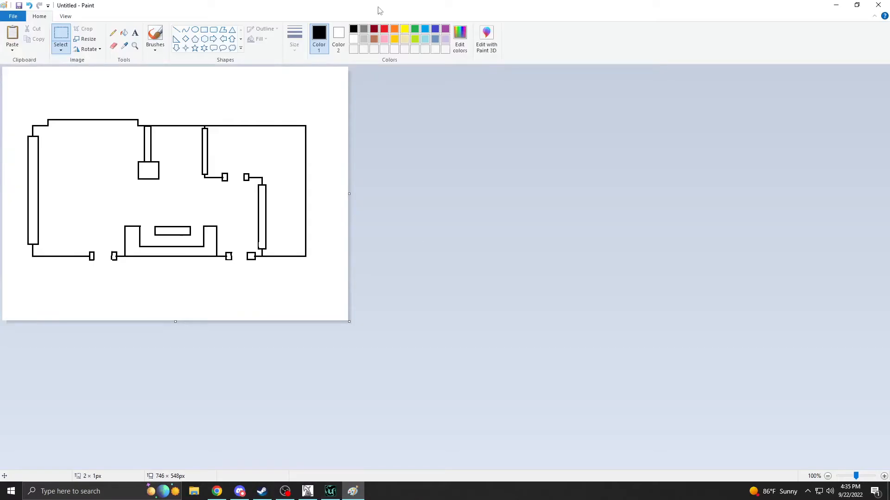
{"action": "double_click", "coordinate": [393, 7]}
{"action": "left_click_drag", "start_coordinate": [364, 54], "coordinate": [666, 56]}
{"action": "left_click_drag", "start_coordinate": [693, 369], "coordinate": [791, 430]}
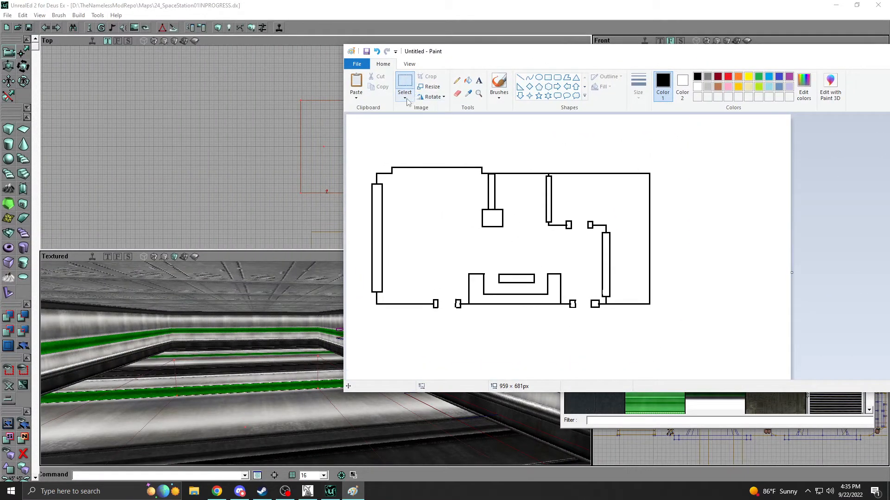
Select the whole floor plan drawing and rotate it 90° to the left.
{"action": "left_click", "coordinate": [404, 96]}
{"action": "left_click", "coordinate": [421, 151]}
{"action": "right_click", "coordinate": [481, 209]}
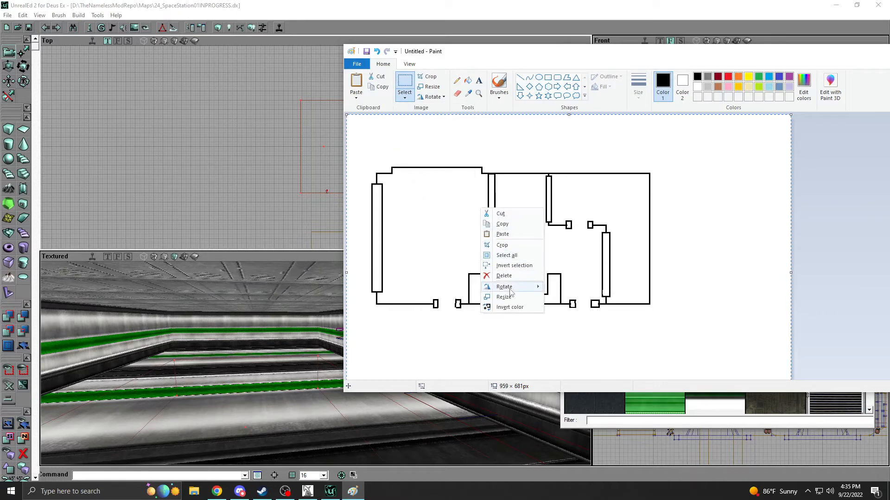
{"action": "mouse_move", "coordinate": [540, 287]}
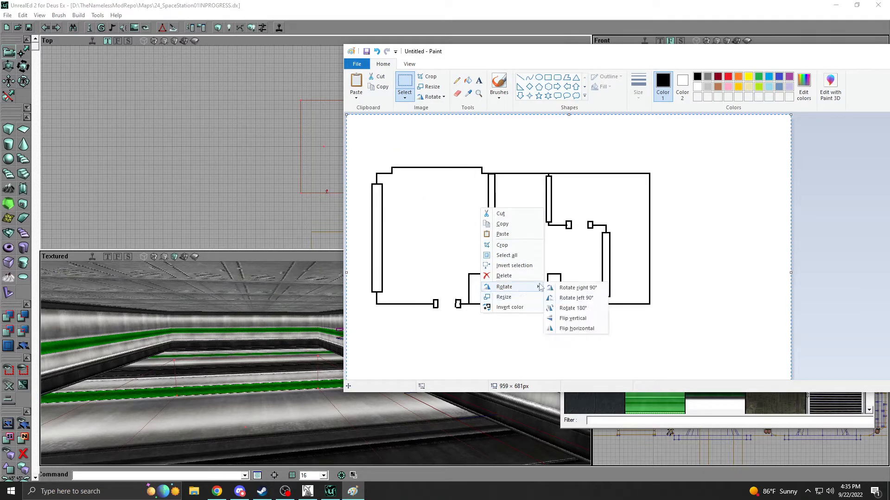
{"action": "left_click", "coordinate": [577, 299]}
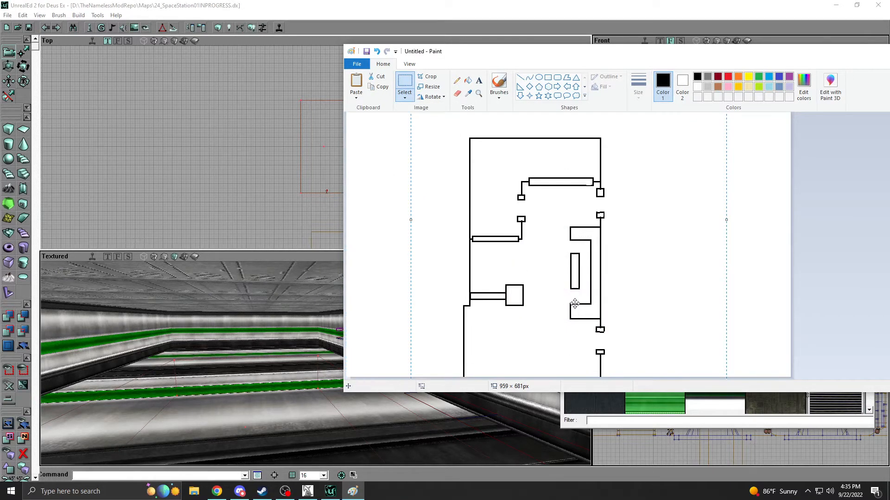
Move the rotated floor plan to the canvas's left edge and cut the canvas down to 355 × 625 px.
{"action": "scroll", "coordinate": [572, 301], "scroll_direction": "up", "scroll_amount": 3}
{"action": "mouse_move", "coordinate": [552, 295]}
{"action": "left_mouse_down"}
{"action": "mouse_move", "coordinate": [541, 214]}
{"action": "mouse_move", "coordinate": [541, 229]}
{"action": "mouse_move", "coordinate": [493, 244]}
{"action": "mouse_move", "coordinate": [433, 243]}
{"action": "left_mouse_up"}
{"action": "scroll", "coordinate": [538, 245], "scroll_direction": "down", "scroll_amount": 3}
{"action": "scroll", "coordinate": [538, 278], "scroll_direction": "up", "scroll_amount": 3}
{"action": "scroll", "coordinate": [642, 278], "scroll_direction": "down", "scroll_amount": 3}
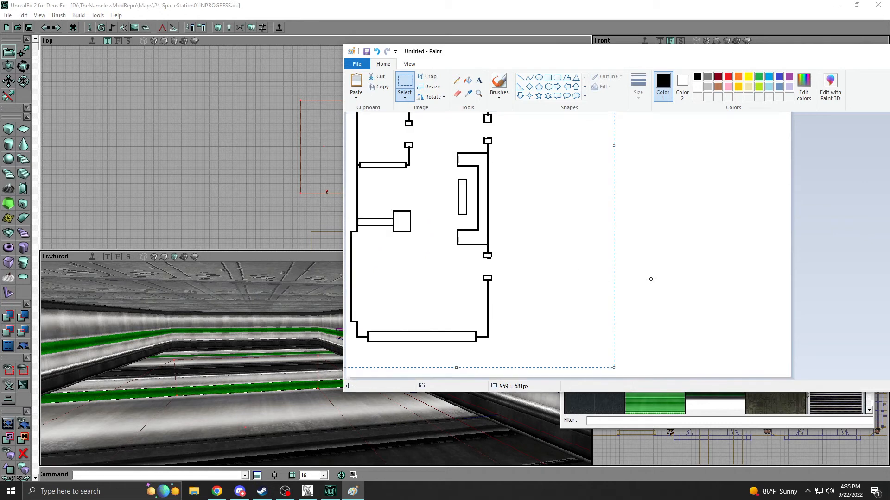
{"action": "mouse_move", "coordinate": [792, 378]}
{"action": "left_mouse_down"}
{"action": "mouse_move", "coordinate": [558, 332]}
{"action": "mouse_move", "coordinate": [534, 355]}
{"action": "mouse_move", "coordinate": [513, 352]}
{"action": "left_mouse_up"}
{"action": "scroll", "coordinate": [460, 196], "scroll_direction": "up", "scroll_amount": 1}
{"action": "scroll", "coordinate": [462, 192], "scroll_direction": "down", "scroll_amount": 1}
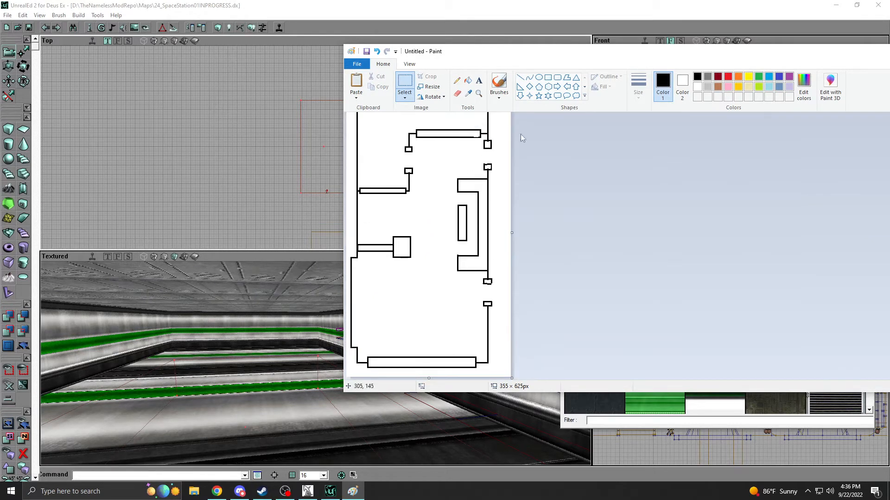
Zoom the drawing out to 50%, shrink the Paint window and place it over the texture browser.
{"action": "left_click", "coordinate": [479, 93]}
{"action": "right_click", "coordinate": [460, 201]}
{"action": "mouse_move", "coordinate": [664, 52]}
{"action": "left_mouse_down"}
{"action": "mouse_move", "coordinate": [799, 59]}
{"action": "mouse_move", "coordinate": [451, 82]}
{"action": "left_mouse_up"}
{"action": "left_click_drag", "start_coordinate": [791, 207], "coordinate": [283, 209]}
{"action": "mouse_move", "coordinate": [196, 83]}
{"action": "left_mouse_down"}
{"action": "mouse_move", "coordinate": [413, 83]}
{"action": "mouse_move", "coordinate": [660, 56]}
{"action": "mouse_move", "coordinate": [657, 43]}
{"action": "left_mouse_up"}
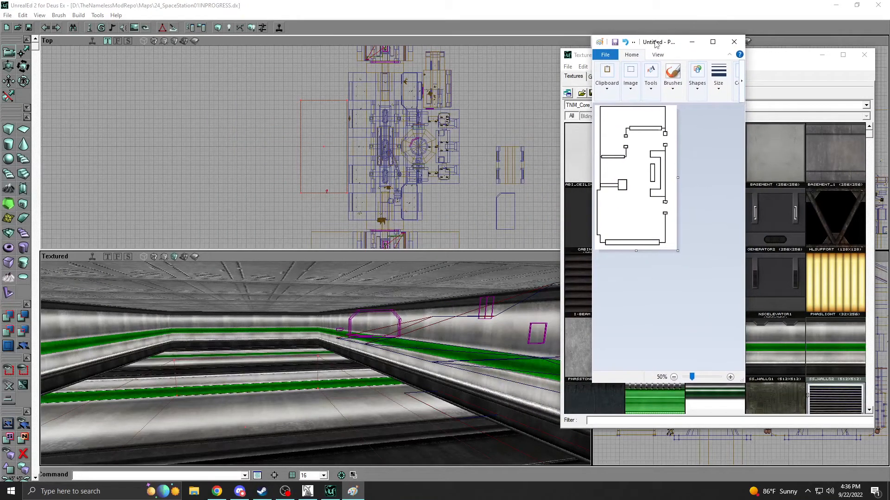
Examine the new room's footprint beside the station in the Top view and its shape in the textured view.
{"action": "mouse_move", "coordinate": [298, 149]}
{"action": "left_mouse_down"}
{"action": "mouse_move", "coordinate": [330, 121]}
{"action": "mouse_move", "coordinate": [295, 141]}
{"action": "mouse_move", "coordinate": [310, 113]}
{"action": "mouse_move", "coordinate": [331, 117]}
{"action": "mouse_move", "coordinate": [296, 170]}
{"action": "left_mouse_up"}
{"action": "right_click", "coordinate": [367, 97]}
{"action": "left_click", "coordinate": [296, 170]}
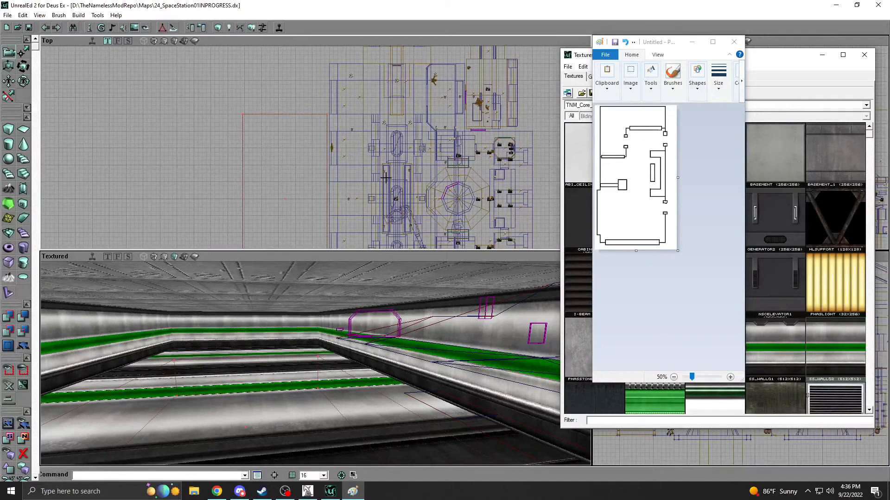
{"action": "mouse_move", "coordinate": [318, 138]}
{"action": "left_mouse_down"}
{"action": "mouse_move", "coordinate": [338, 68]}
{"action": "mouse_move", "coordinate": [337, 105]}
{"action": "left_mouse_up"}
{"action": "left_click_drag", "start_coordinate": [320, 324], "coordinate": [338, 278]}
{"action": "mouse_move", "coordinate": [316, 372]}
{"action": "right_mouse_down"}
{"action": "mouse_move", "coordinate": [320, 417]}
{"action": "mouse_move", "coordinate": [328, 411]}
{"action": "right_mouse_up"}
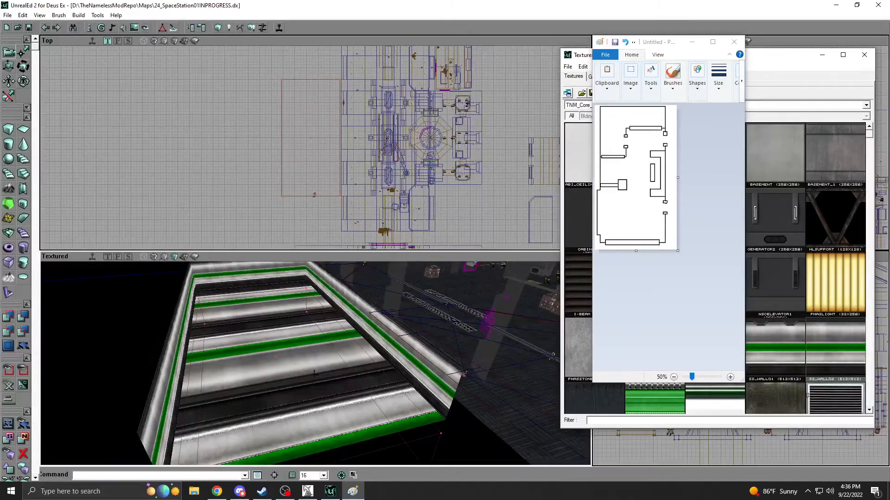
Show the actor classes, select the character actor in the Top view and examine its scale inside the new room.
{"action": "left_click", "coordinate": [583, 58]}
{"action": "left_click", "coordinate": [631, 78]}
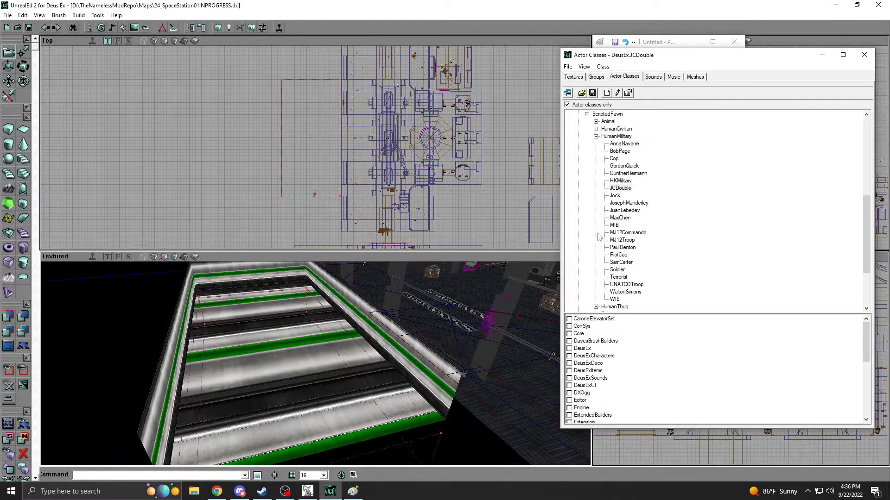
{"action": "left_click", "coordinate": [344, 102]}
{"action": "scroll", "coordinate": [348, 126], "scroll_direction": "up", "scroll_amount": 5}
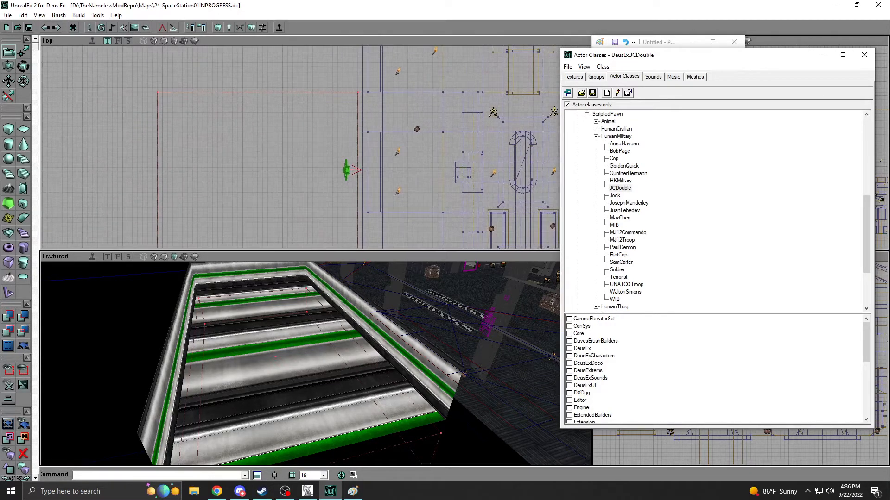
{"action": "right_click_drag", "start_coordinate": [310, 343], "coordinate": [324, 320]}
{"action": "left_click_drag", "start_coordinate": [324, 320], "coordinate": [296, 325]}
{"action": "mouse_move", "coordinate": [297, 325]}
{"action": "right_mouse_down"}
{"action": "mouse_move", "coordinate": [303, 306]}
{"action": "mouse_move", "coordinate": [299, 324]}
{"action": "right_mouse_up"}
{"action": "left_click_drag", "start_coordinate": [299, 324], "coordinate": [299, 348]}
{"action": "mouse_move", "coordinate": [297, 153]}
{"action": "left_mouse_down"}
{"action": "mouse_move", "coordinate": [297, 93]}
{"action": "mouse_move", "coordinate": [316, 163]}
{"action": "mouse_move", "coordinate": [312, 141]}
{"action": "left_mouse_up"}
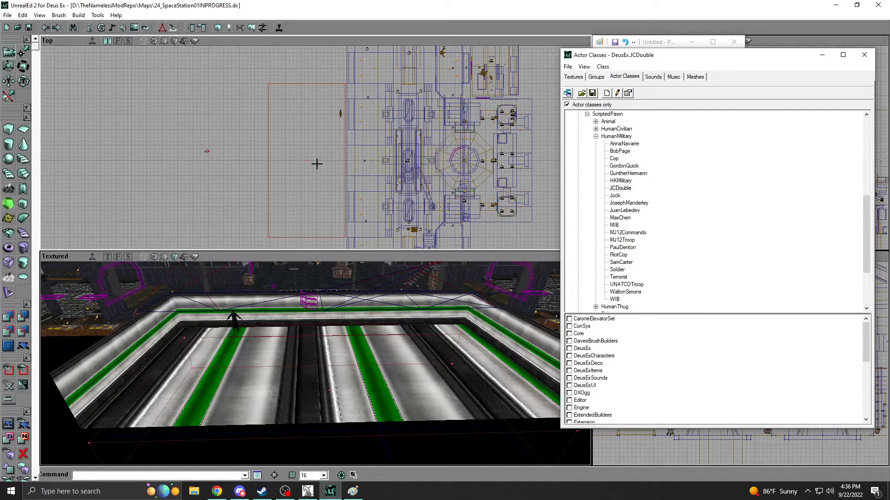
Switch to Paint, maximize it, zoom to 200% and delete the 34 × 315 px strip holding the right wall and its door posts.
{"action": "left_click", "coordinate": [353, 491]}
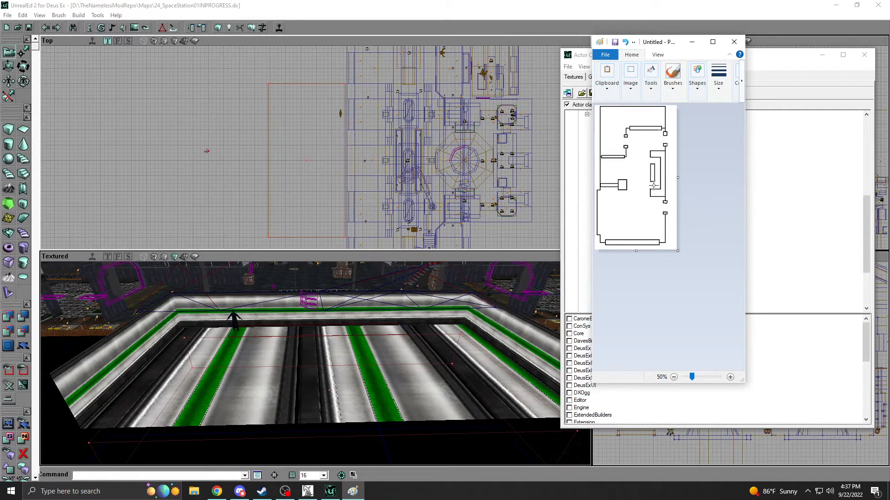
{"action": "left_click", "coordinate": [712, 41]}
{"action": "left_click", "coordinate": [135, 46]}
{"action": "left_click", "coordinate": [45, 145]}
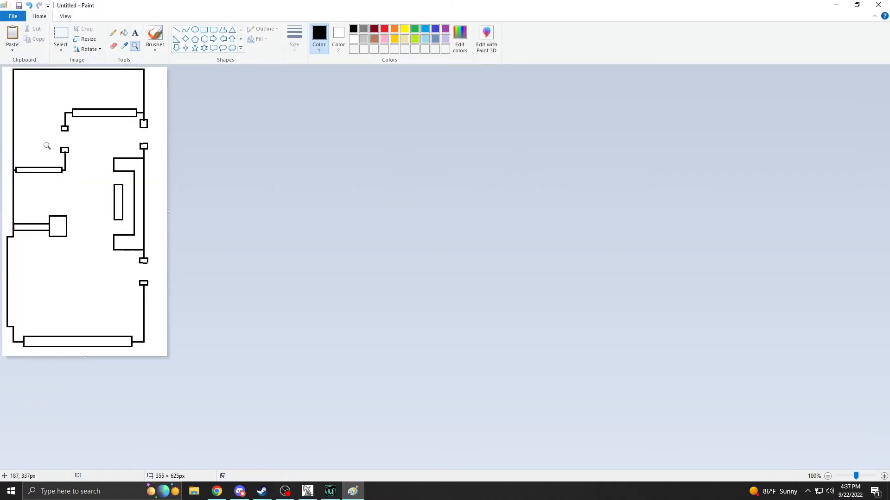
{"action": "left_click", "coordinate": [169, 181]}
{"action": "scroll", "coordinate": [143, 106], "scroll_direction": "down", "scroll_amount": 3}
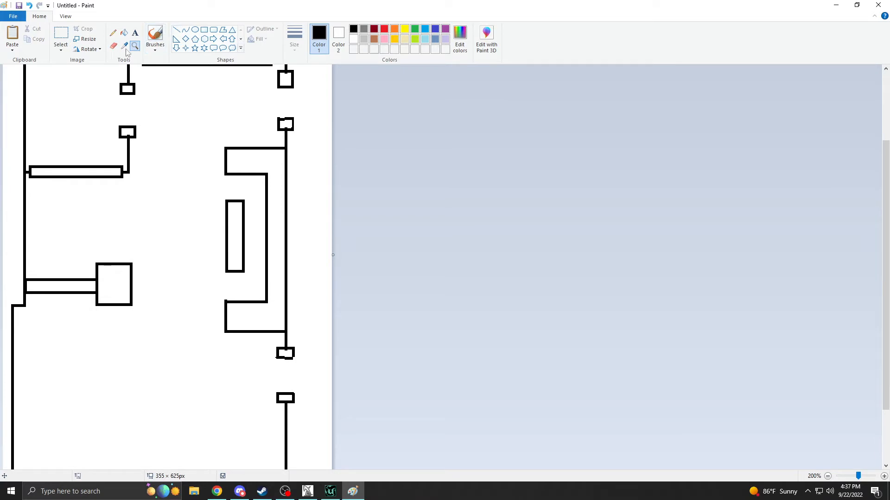
{"action": "left_click", "coordinate": [61, 35]}
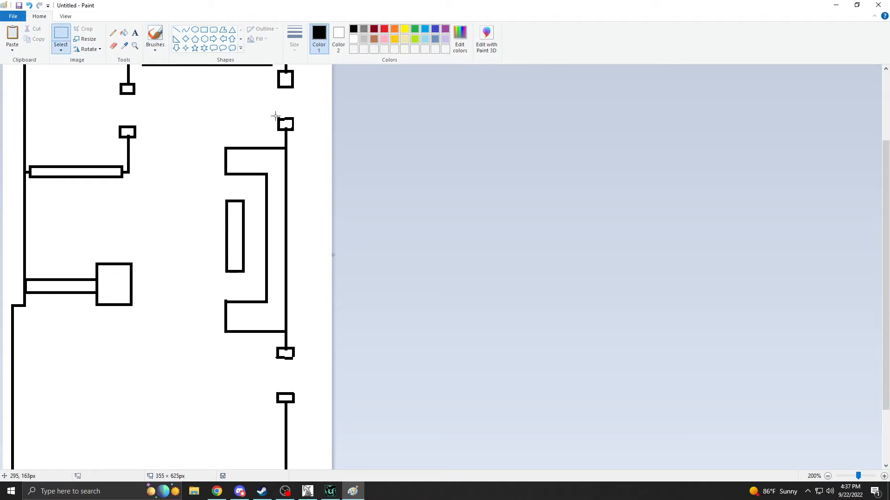
{"action": "left_click_drag", "start_coordinate": [275, 114], "coordinate": [307, 404]}
{"action": "key", "text": "Delete"}
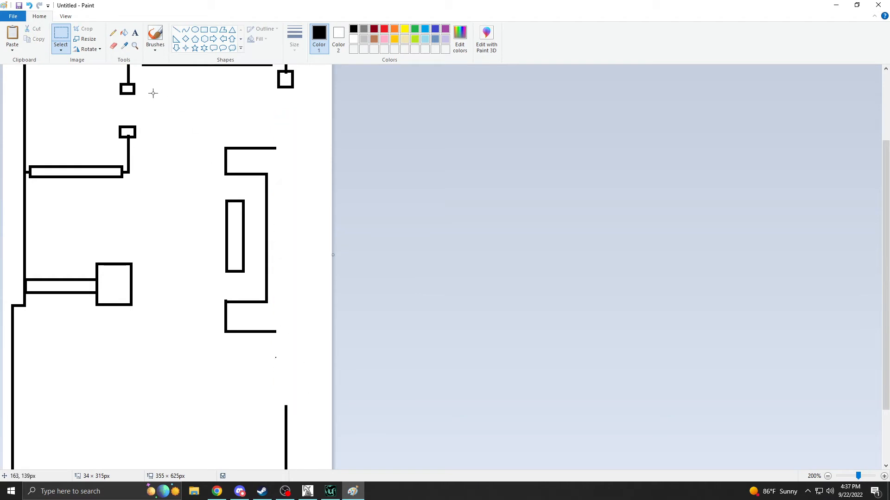
Redraw the deleted wall behind the counter as one continuous straight line without the lower doorway.
{"action": "scroll", "coordinate": [206, 156], "scroll_direction": "down", "scroll_amount": 2}
{"action": "scroll", "coordinate": [220, 154], "scroll_direction": "up", "scroll_amount": 5}
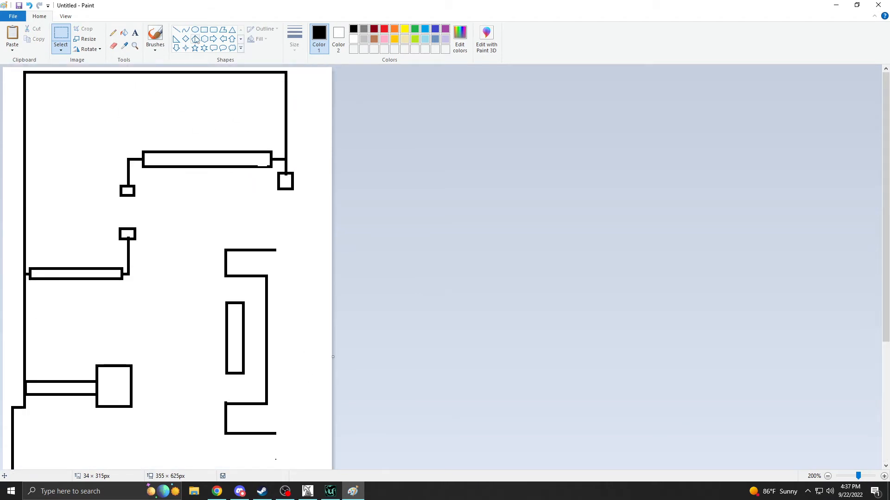
{"action": "left_click", "coordinate": [177, 29]}
{"action": "mouse_move", "coordinate": [286, 229]}
{"action": "left_mouse_down"}
{"action": "mouse_move", "coordinate": [286, 345]}
{"action": "mouse_move", "coordinate": [287, 338]}
{"action": "left_mouse_up"}
{"action": "scroll", "coordinate": [175, 220], "scroll_direction": "up", "scroll_amount": 4}
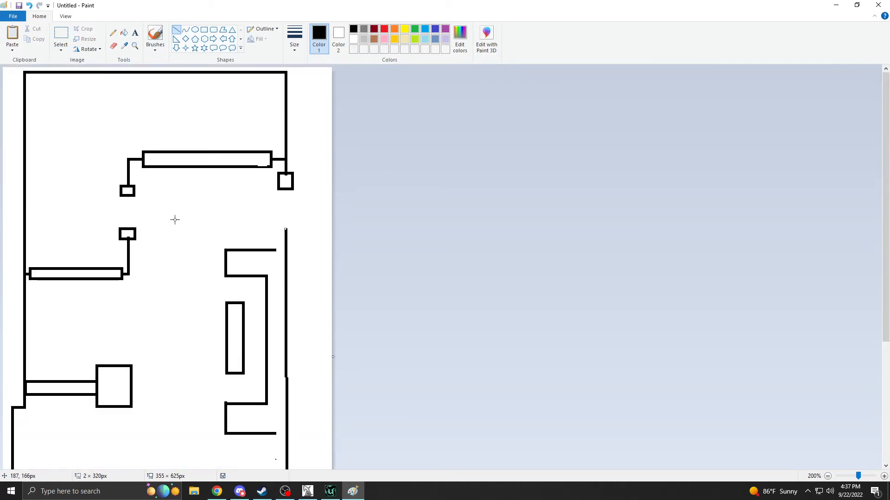
{"action": "left_click", "coordinate": [61, 35]}
{"action": "scroll", "coordinate": [218, 100], "scroll_direction": "down", "scroll_amount": 4}
{"action": "scroll", "coordinate": [218, 99], "scroll_direction": "up", "scroll_amount": 2}
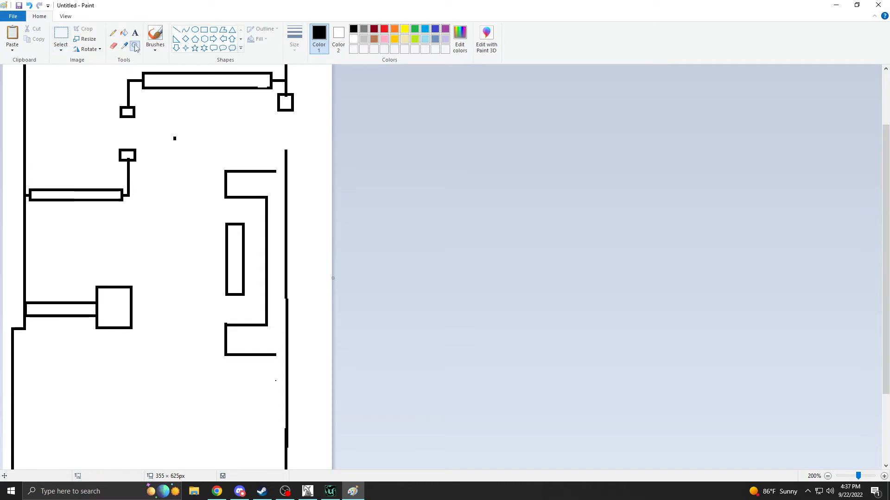
Return to 100% zoom and move the counter and desk down against the redrawn wall, using a transparent selection.
{"action": "left_click", "coordinate": [134, 46]}
{"action": "right_click", "coordinate": [168, 145]}
{"action": "left_click", "coordinate": [61, 35]}
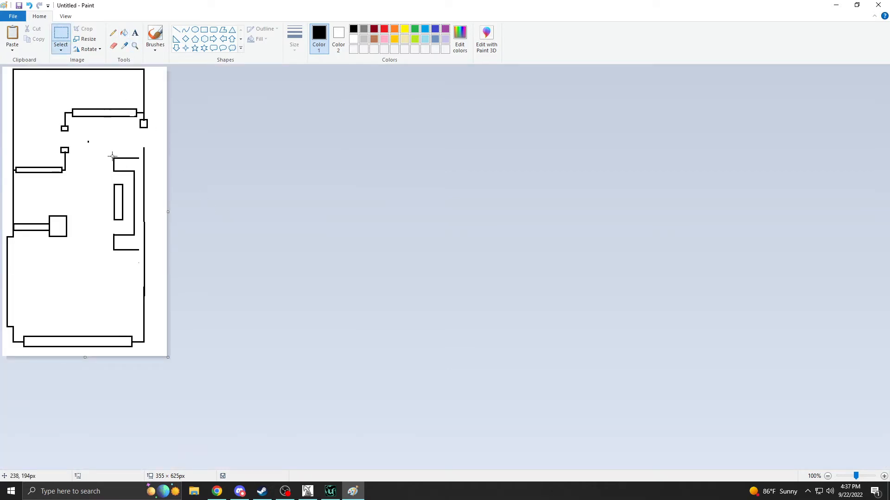
{"action": "left_click_drag", "start_coordinate": [144, 239], "coordinate": [141, 257]}
{"action": "left_click_drag", "start_coordinate": [121, 197], "coordinate": [124, 254]}
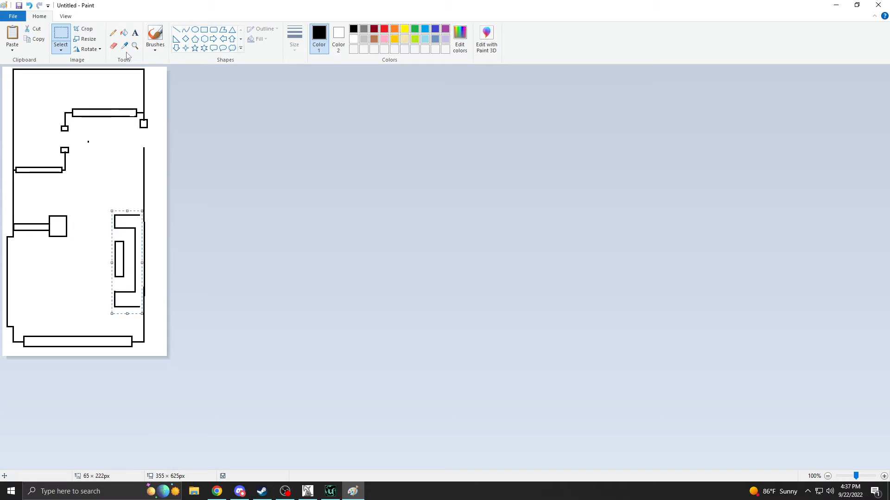
{"action": "left_click", "coordinate": [60, 51]}
{"action": "left_click", "coordinate": [72, 134]}
{"action": "mouse_move", "coordinate": [134, 247]}
{"action": "left_mouse_down"}
{"action": "mouse_move", "coordinate": [86, 248]}
{"action": "mouse_move", "coordinate": [136, 248]}
{"action": "left_mouse_up"}
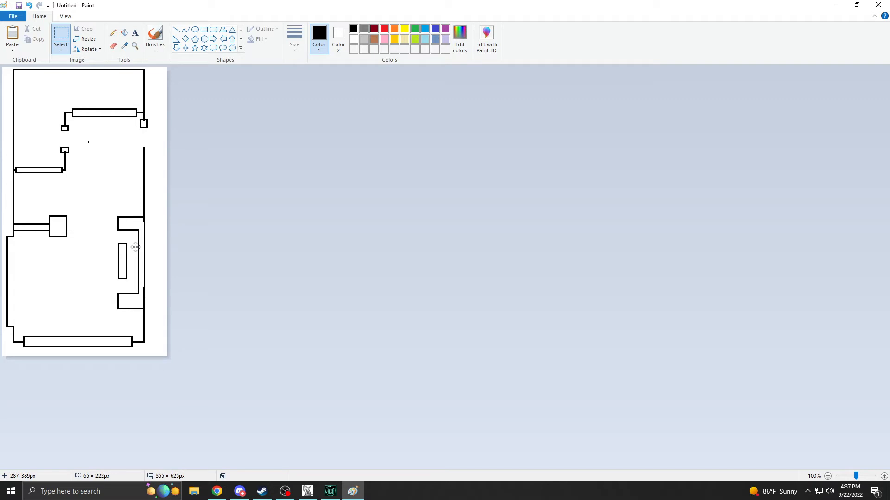
{"action": "left_click", "coordinate": [76, 236]}
Draw a small square door post at the upper end of the redrawn wall.
{"action": "left_click", "coordinate": [204, 29]}
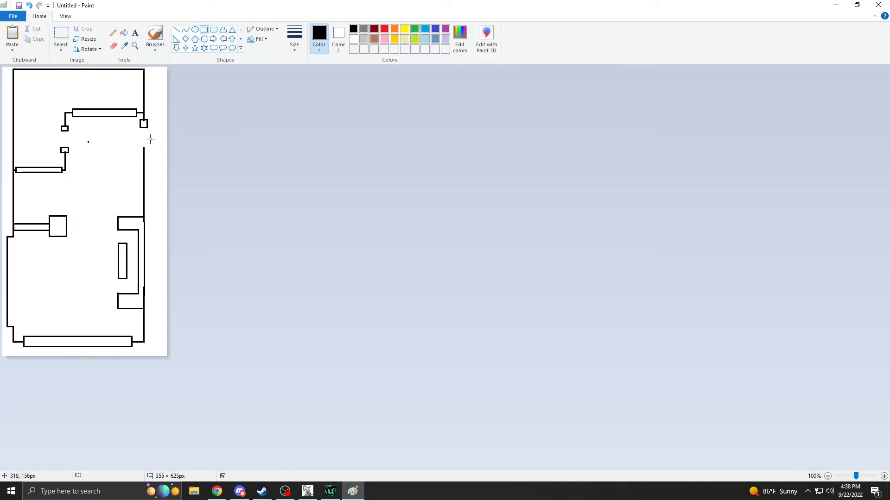
{"action": "left_click_drag", "start_coordinate": [141, 146], "coordinate": [146, 153]}
{"action": "left_click", "coordinate": [60, 33]}
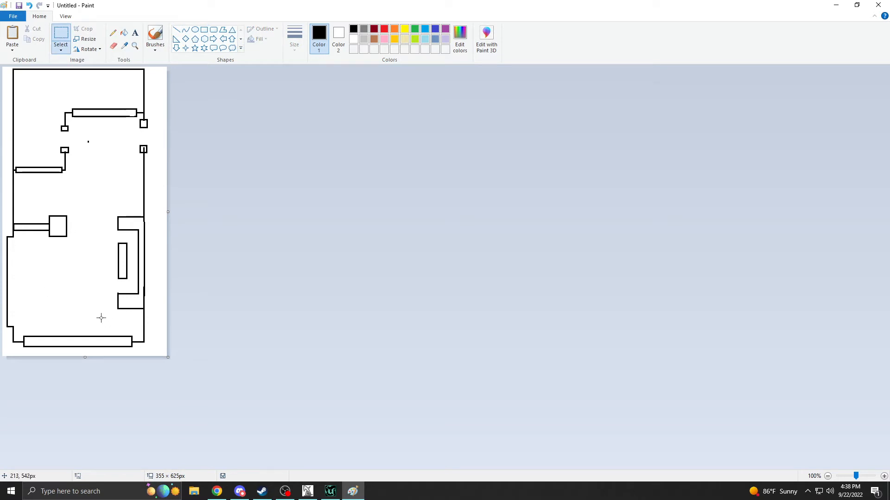
Switch to UnrealEd 2 to view the station hall, then examine the station areas in the original 24_SpaceStation01 map.
{"action": "left_click", "coordinate": [330, 491]}
{"action": "left_click_drag", "start_coordinate": [297, 370], "coordinate": [309, 294]}
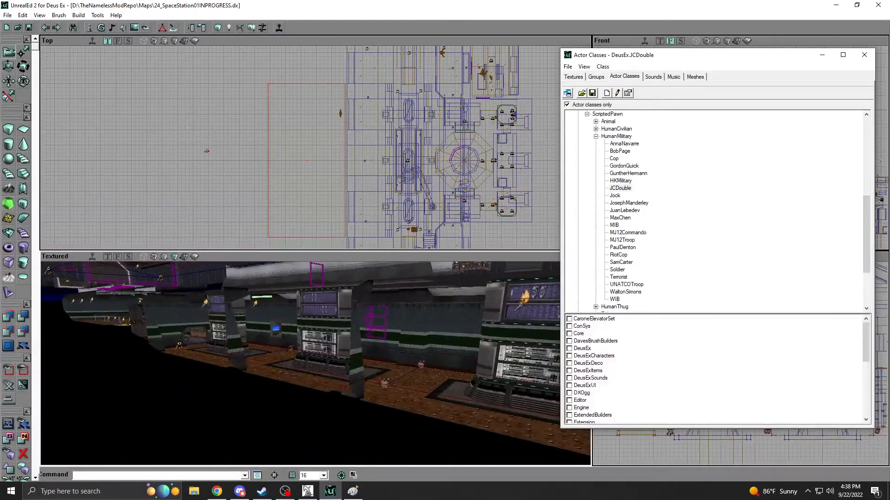
{"action": "left_click", "coordinate": [309, 484]}
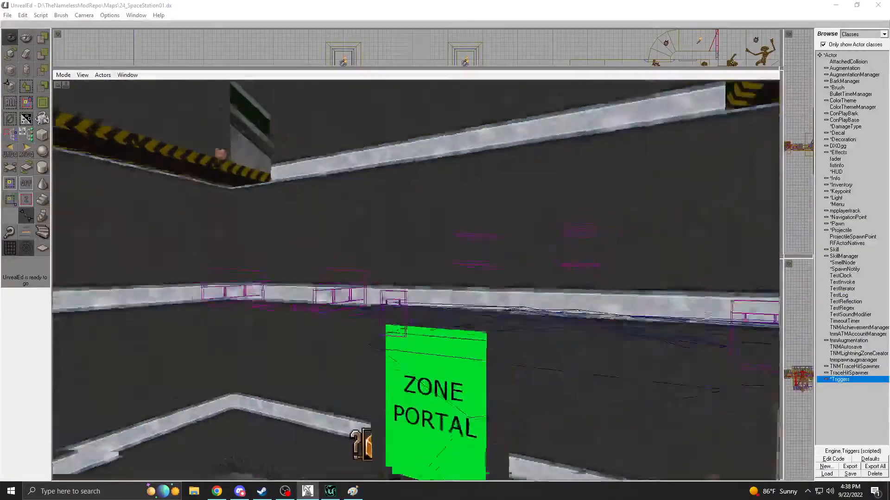
{"action": "left_click_drag", "start_coordinate": [417, 280], "coordinate": [457, 342]}
{"action": "right_click_drag", "start_coordinate": [456, 343], "coordinate": [408, 367]}
{"action": "left_click_drag", "start_coordinate": [408, 367], "coordinate": [401, 262]}
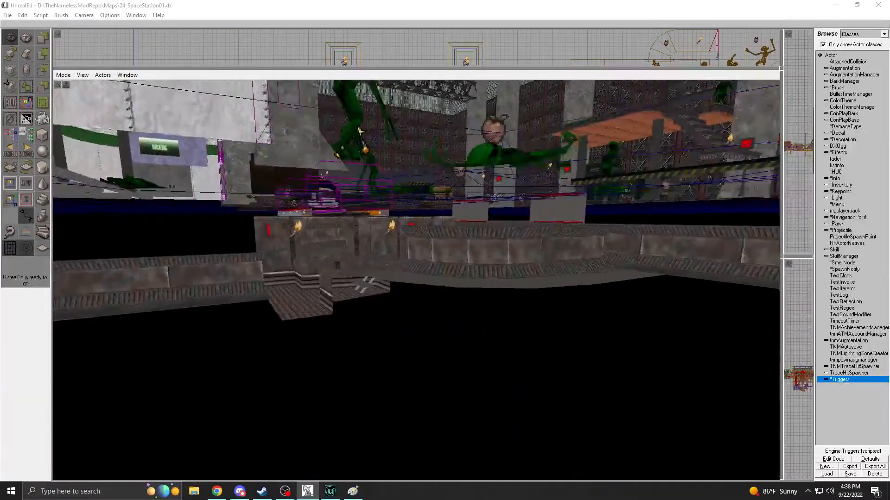
{"action": "left_click_drag", "start_coordinate": [401, 262], "coordinate": [380, 264]}
Compare the new room in the in-progress map with the lobby and adjoining areas of the original 24_SpaceStation01 map.
{"action": "left_click", "coordinate": [329, 491]}
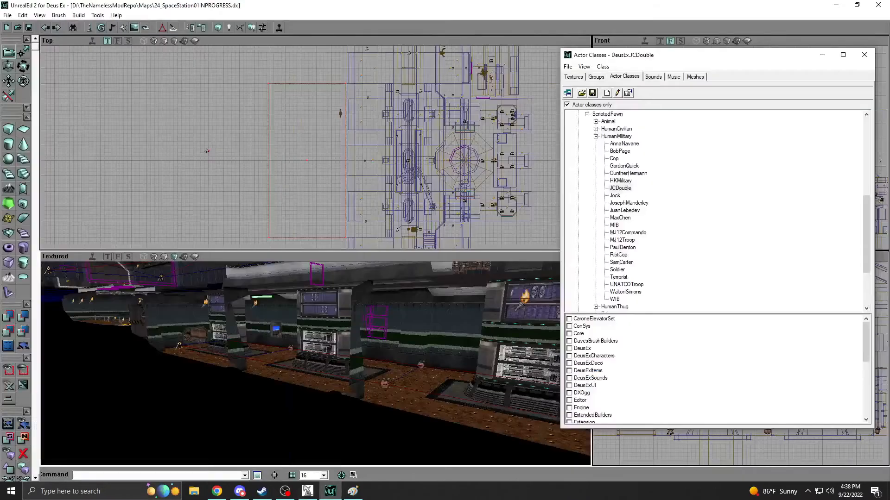
{"action": "left_click_drag", "start_coordinate": [315, 352], "coordinate": [301, 412]}
{"action": "right_click_drag", "start_coordinate": [301, 413], "coordinate": [329, 436]}
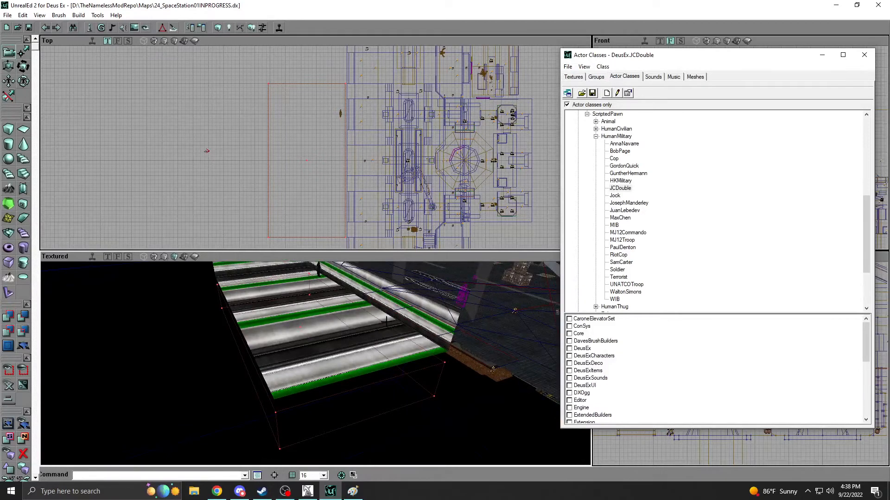
{"action": "right_click_drag", "start_coordinate": [380, 313], "coordinate": [338, 281]}
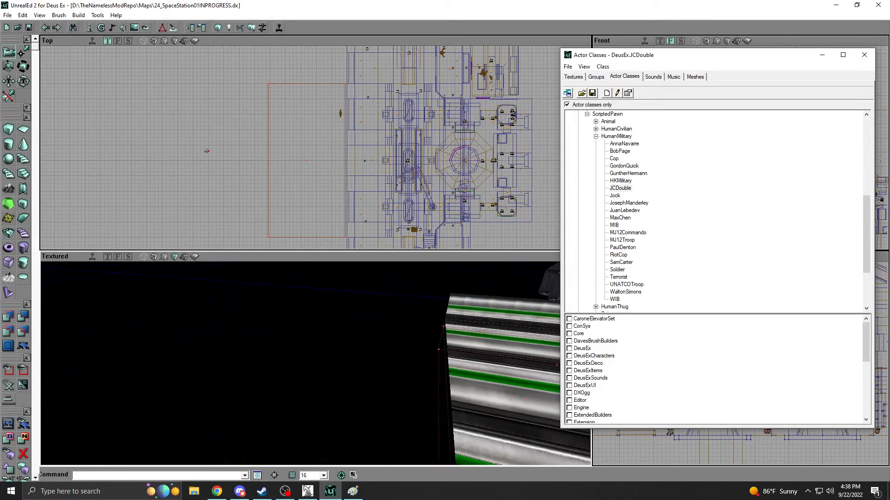
{"action": "left_click", "coordinate": [319, 490]}
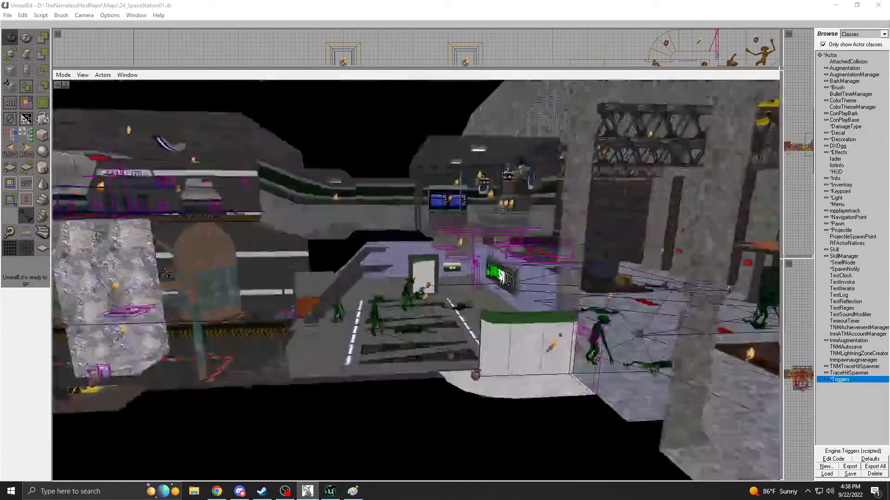
{"action": "right_click_drag", "start_coordinate": [417, 278], "coordinate": [217, 286]}
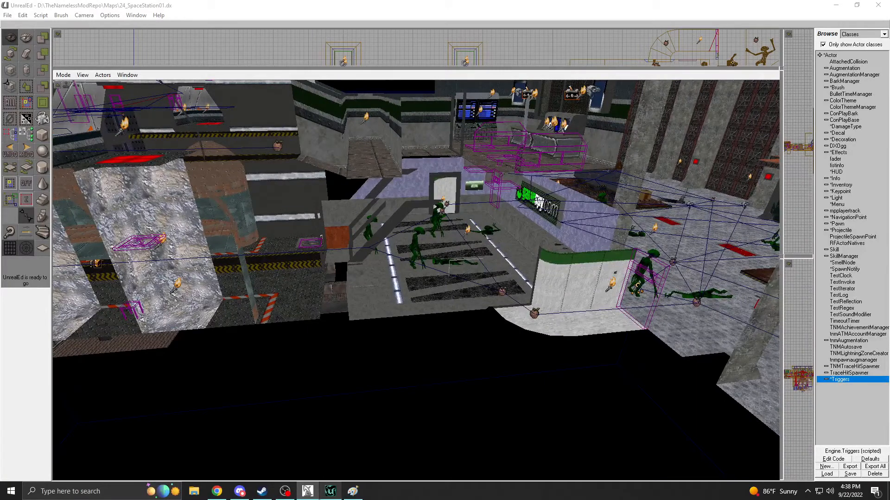
{"action": "left_click", "coordinate": [330, 491]}
Switch to Paint and try horizontal sight lines inward from each end of the right wall, discarding each one.
{"action": "left_click", "coordinate": [353, 491]}
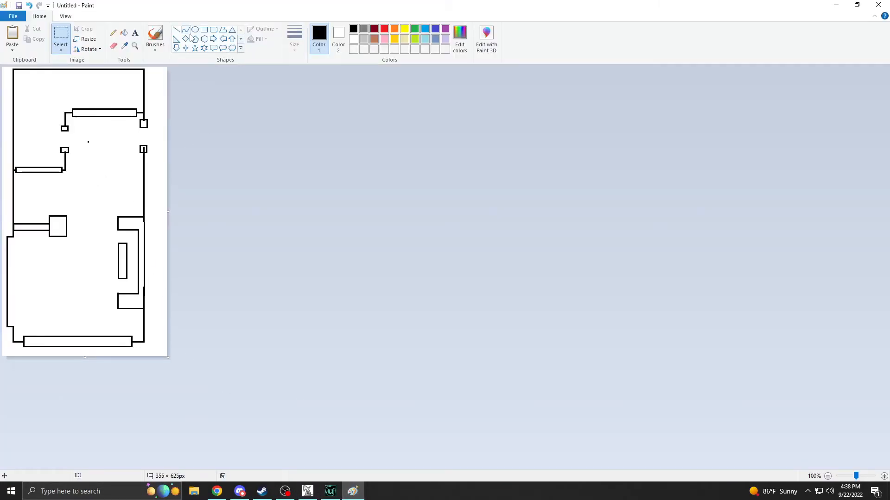
{"action": "left_click", "coordinate": [176, 30]}
{"action": "left_click_drag", "start_coordinate": [158, 298], "coordinate": [59, 297]}
{"action": "key", "text": "Escape"}
{"action": "left_click_drag", "start_coordinate": [159, 170], "coordinate": [5, 172]}
{"action": "key", "text": "Escape"}
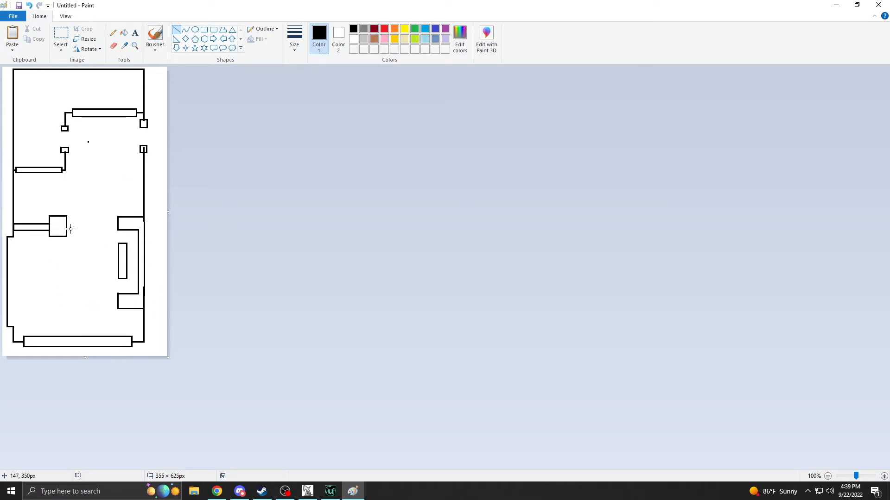
Try a line across the square pillar, undo it and clear the area beside the pillar.
{"action": "mouse_move", "coordinate": [42, 211]}
{"action": "left_mouse_down"}
{"action": "mouse_move", "coordinate": [97, 242]}
{"action": "mouse_move", "coordinate": [74, 232]}
{"action": "mouse_move", "coordinate": [94, 233]}
{"action": "left_mouse_up"}
{"action": "key", "text": "ctrl+z"}
{"action": "left_click", "coordinate": [61, 34]}
{"action": "left_click_drag", "start_coordinate": [75, 212], "coordinate": [102, 242]}
{"action": "key", "text": "Delete"}
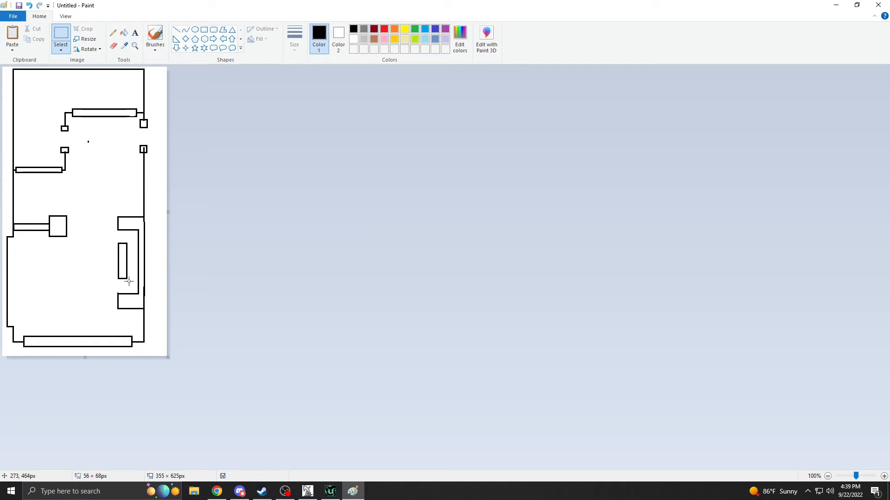
Try a horizontal sight line across the lower counter leg toward the left wall, then undo it.
{"action": "left_click", "coordinate": [176, 29]}
{"action": "left_click_drag", "start_coordinate": [140, 298], "coordinate": [25, 299]}
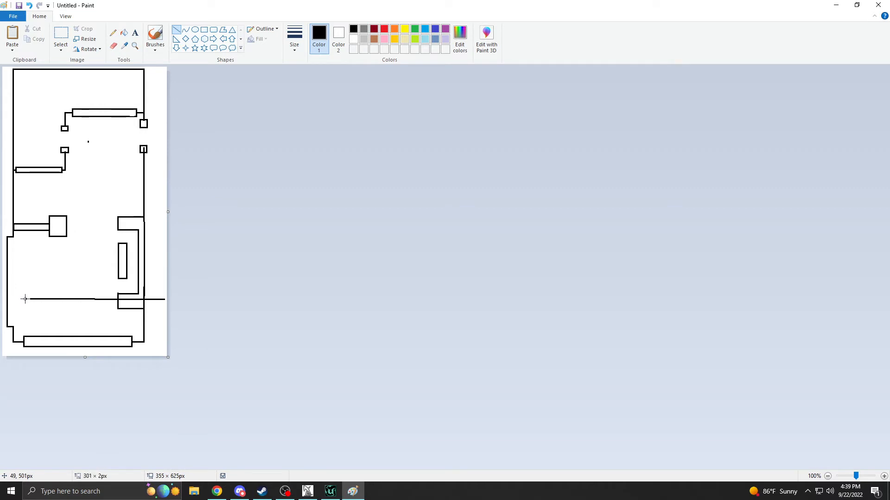
{"action": "key", "text": "ctrl+z"}
Draw a small square block near the plan's lower-left corner, level with the lower counter leg.
{"action": "left_click", "coordinate": [204, 29]}
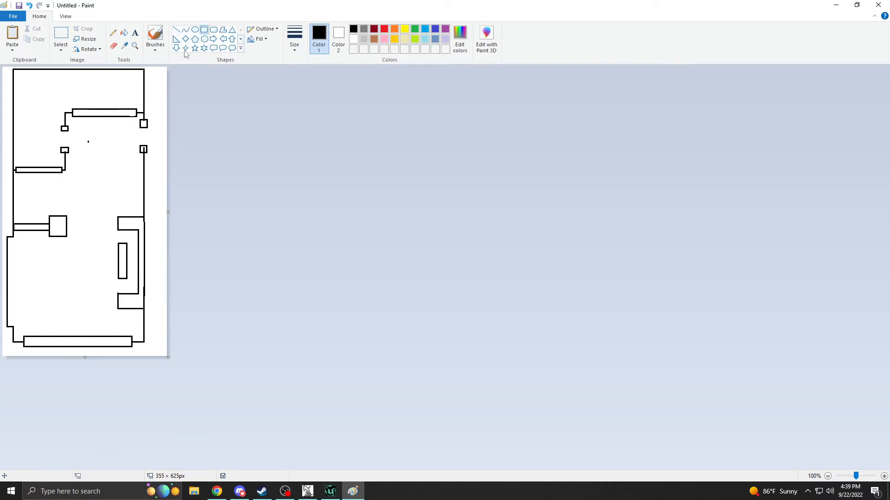
{"action": "left_click_drag", "start_coordinate": [22, 296], "coordinate": [37, 312]}
{"action": "key", "text": "ctrl+z"}
{"action": "left_click_drag", "start_coordinate": [121, 294], "coordinate": [39, 294]}
{"action": "key", "text": "ctrl+z"}
{"action": "left_click", "coordinate": [42, 264]}
Try a square block in the open floor below the central doorway, then erase it.
{"action": "left_click_drag", "start_coordinate": [78, 188], "coordinate": [100, 202]}
{"action": "key", "text": "ctrl+z"}
{"action": "left_click", "coordinate": [104, 163]}
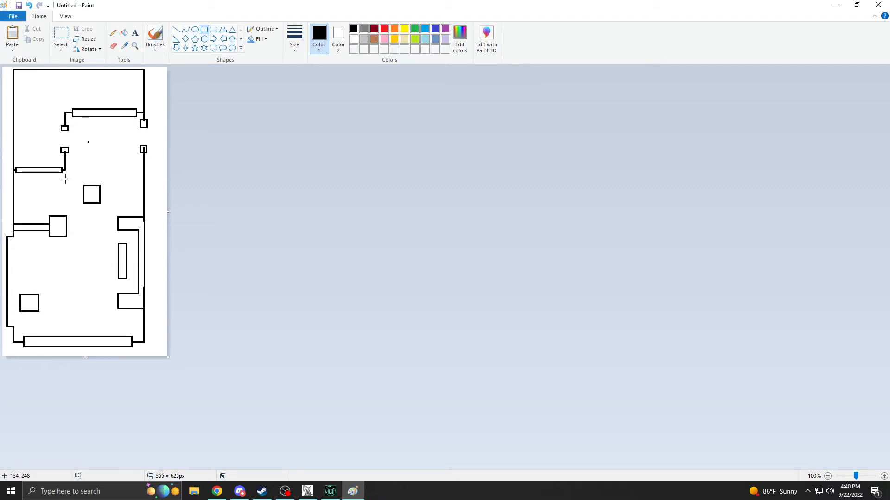
{"action": "left_click", "coordinate": [60, 35]}
{"action": "left_click_drag", "start_coordinate": [78, 135], "coordinate": [95, 212]}
{"action": "key", "text": "Delete"}
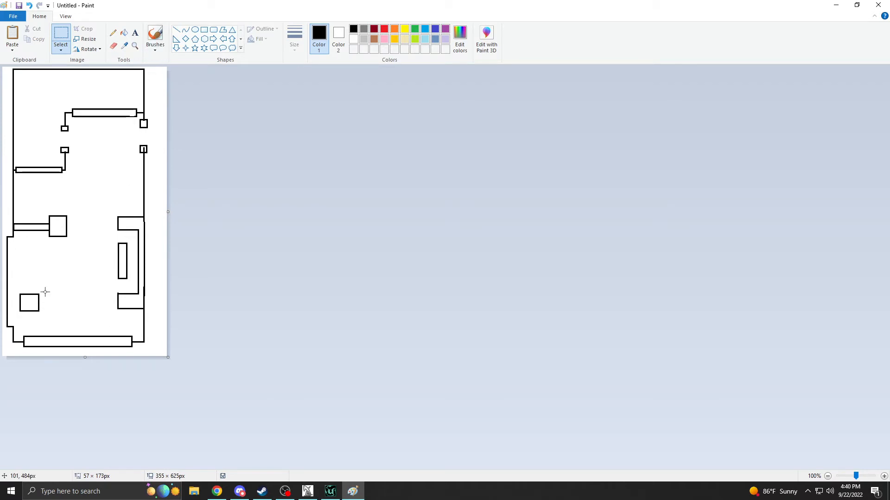
{"action": "left_click_drag", "start_coordinate": [150, 303], "coordinate": [14, 306]}
{"action": "left_click", "coordinate": [30, 307]}
Draw a red route from the lower-left square, passing behind the narrow counter on the right side.
{"action": "left_click", "coordinate": [176, 29]}
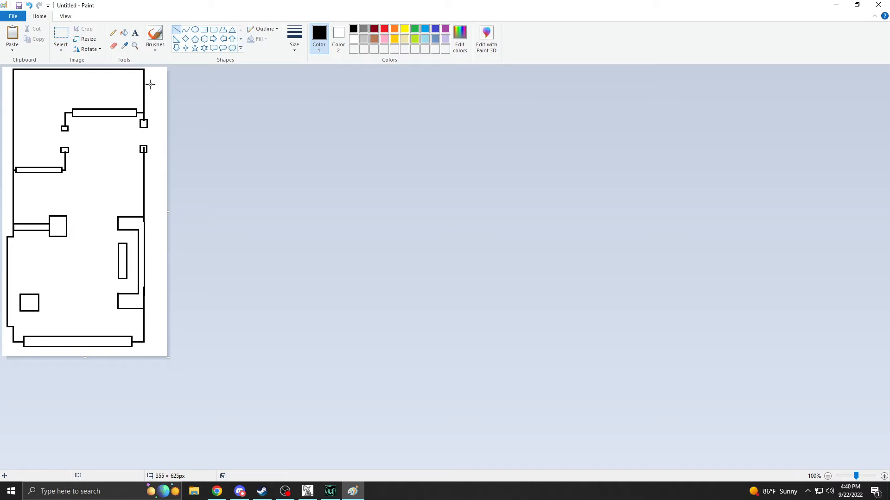
{"action": "left_click", "coordinate": [384, 29]}
{"action": "mouse_move", "coordinate": [27, 306]}
{"action": "left_mouse_down"}
{"action": "mouse_move", "coordinate": [130, 286]}
{"action": "mouse_move", "coordinate": [133, 237]}
{"action": "mouse_move", "coordinate": [112, 232]}
{"action": "left_mouse_up"}
{"action": "left_click", "coordinate": [109, 232]}
{"action": "left_click", "coordinate": [99, 223]}
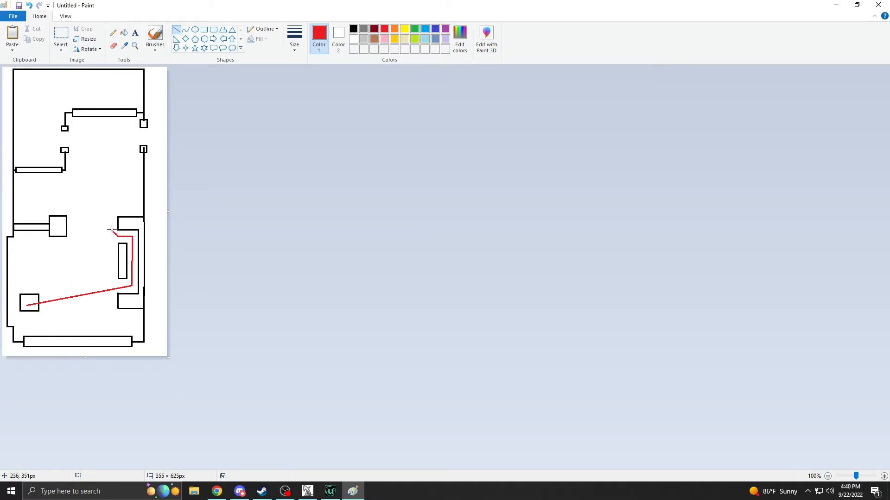
Extend the red route to the left wall and through the small doorway into the upper room, ending with an X.
{"action": "mouse_move", "coordinate": [110, 230]}
{"action": "left_mouse_down"}
{"action": "mouse_move", "coordinate": [55, 193]}
{"action": "mouse_move", "coordinate": [64, 192]}
{"action": "mouse_move", "coordinate": [8, 197]}
{"action": "left_mouse_up"}
{"action": "left_click", "coordinate": [30, 192]}
{"action": "left_click", "coordinate": [74, 182]}
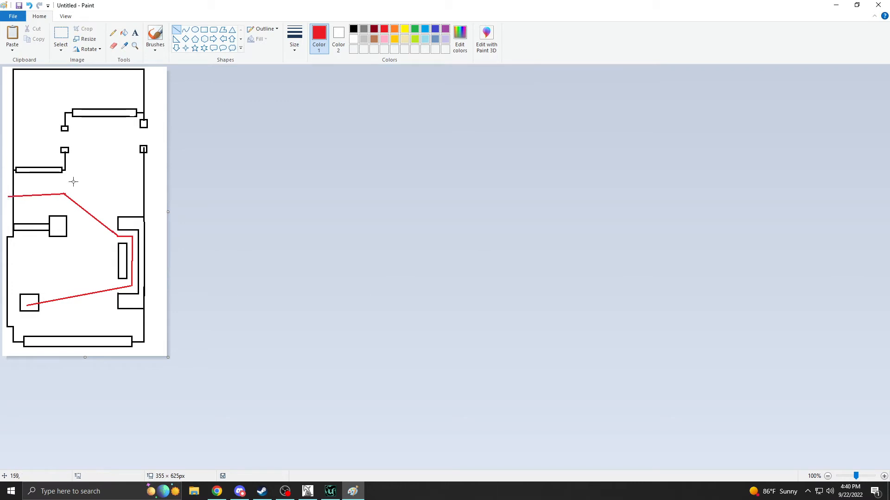
{"action": "mouse_move", "coordinate": [63, 193]}
{"action": "left_mouse_down"}
{"action": "mouse_move", "coordinate": [83, 135]}
{"action": "mouse_move", "coordinate": [43, 139]}
{"action": "mouse_move", "coordinate": [45, 84]}
{"action": "mouse_move", "coordinate": [125, 87]}
{"action": "left_mouse_up"}
{"action": "left_click", "coordinate": [29, 102]}
{"action": "mouse_move", "coordinate": [129, 84]}
{"action": "left_mouse_down"}
{"action": "mouse_move", "coordinate": [115, 92]}
{"action": "mouse_move", "coordinate": [130, 95]}
{"action": "left_mouse_up"}
{"action": "left_click", "coordinate": [98, 116]}
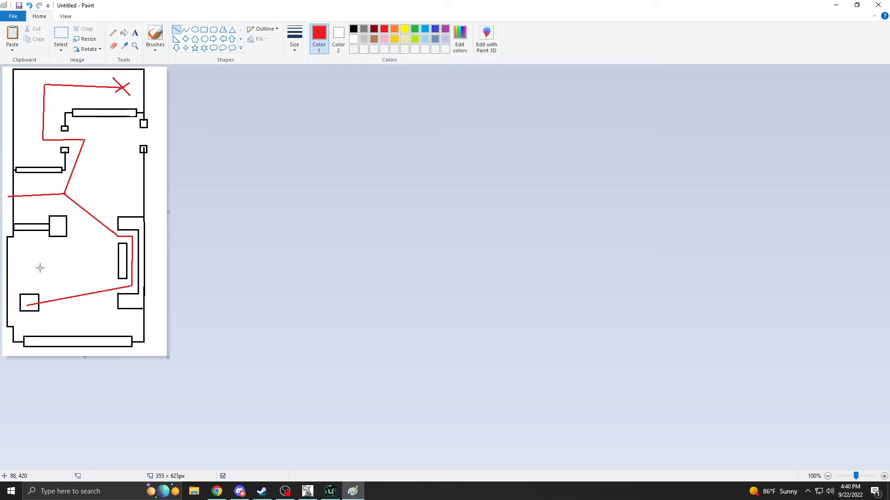
Undo all the red route lines on the floor plan.
{"action": "left_click", "coordinate": [32, 6]}
{"action": "left_click", "coordinate": [31, 7]}
{"action": "left_click", "coordinate": [32, 7]}
{"action": "left_click", "coordinate": [32, 7]}
{"action": "left_click", "coordinate": [31, 7]}
{"action": "left_click", "coordinate": [32, 7]}
{"action": "left_click", "coordinate": [32, 7]}
{"action": "left_click", "coordinate": [32, 7]}
{"action": "left_click", "coordinate": [32, 6]}
{"action": "left_click", "coordinate": [31, 6]}
{"action": "left_click", "coordinate": [32, 7]}
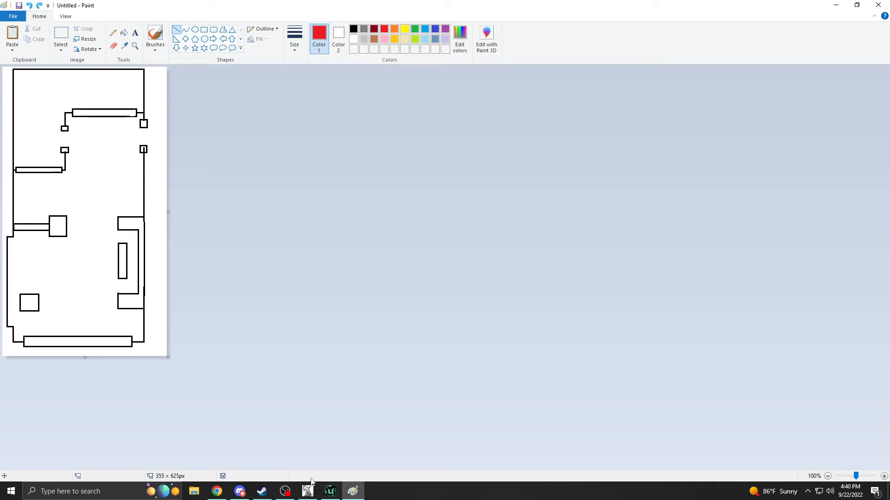
Switch to UnrealEd 2 to examine the hall's walls and columns, then check the original map and the Paint sketch.
{"action": "mouse_move", "coordinate": [328, 496]}
{"action": "left_click", "coordinate": [331, 491]}
{"action": "left_click_drag", "start_coordinate": [296, 361], "coordinate": [382, 343]}
{"action": "right_click_drag", "start_coordinate": [325, 356], "coordinate": [308, 375]}
{"action": "left_click_drag", "start_coordinate": [308, 375], "coordinate": [266, 331]}
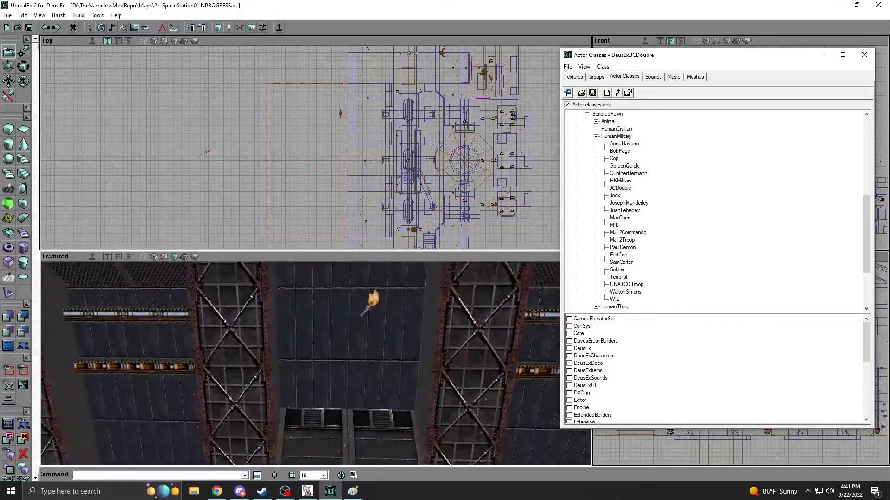
{"action": "left_click_drag", "start_coordinate": [315, 352], "coordinate": [315, 417]}
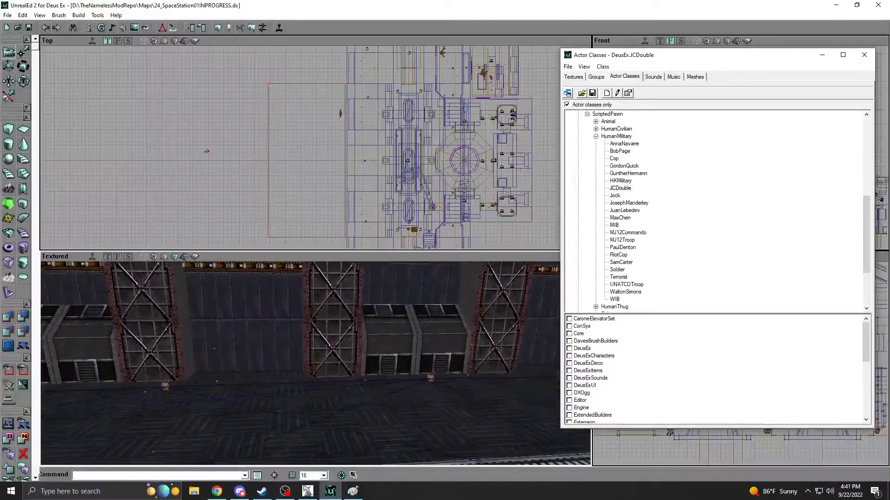
{"action": "left_click", "coordinate": [309, 493]}
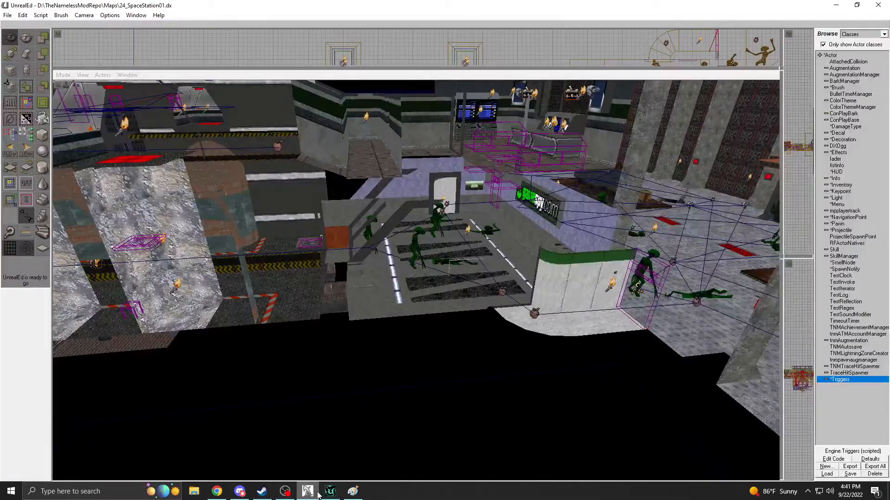
{"action": "left_click", "coordinate": [331, 494]}
{"action": "left_click", "coordinate": [353, 494]}
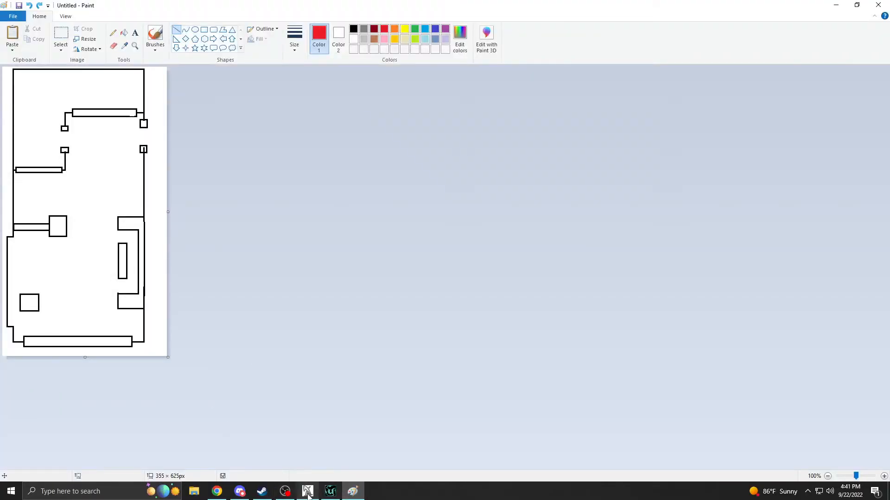
Return to UnrealEd 2 and examine the blue panelled wall bay between the truss columns, checking its texture alignment.
{"action": "left_click", "coordinate": [339, 496]}
{"action": "right_click_drag", "start_coordinate": [331, 389], "coordinate": [315, 392]}
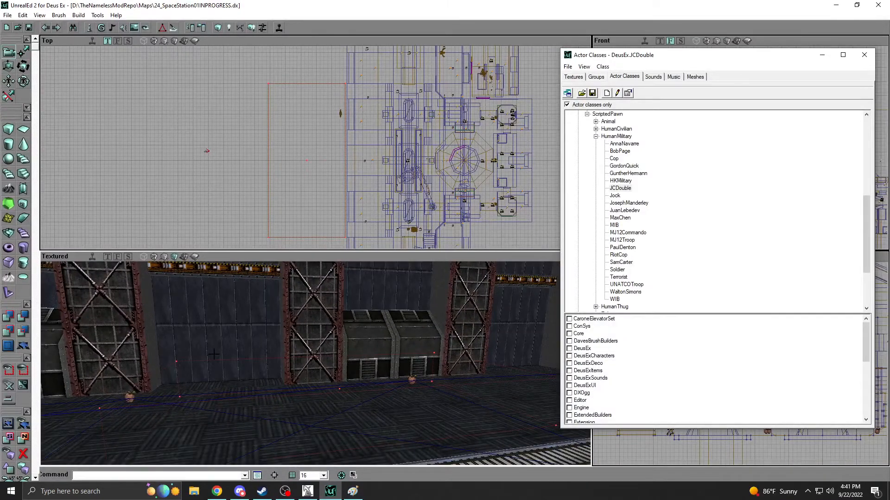
{"action": "right_click_drag", "start_coordinate": [255, 364], "coordinate": [211, 345]}
{"action": "left_click", "coordinate": [304, 491]}
{"action": "left_click", "coordinate": [326, 494]}
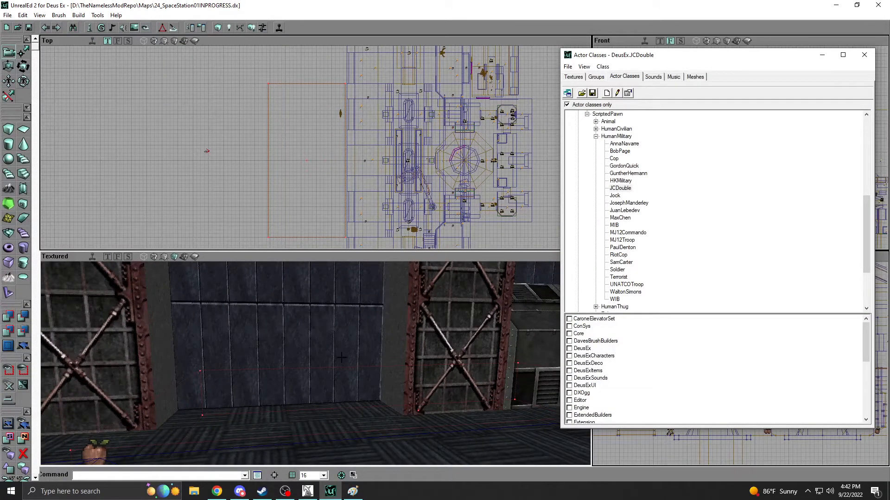
{"action": "mouse_move", "coordinate": [369, 365]}
{"action": "right_mouse_down"}
{"action": "mouse_move", "coordinate": [408, 364]}
{"action": "mouse_move", "coordinate": [369, 365]}
{"action": "right_mouse_up"}
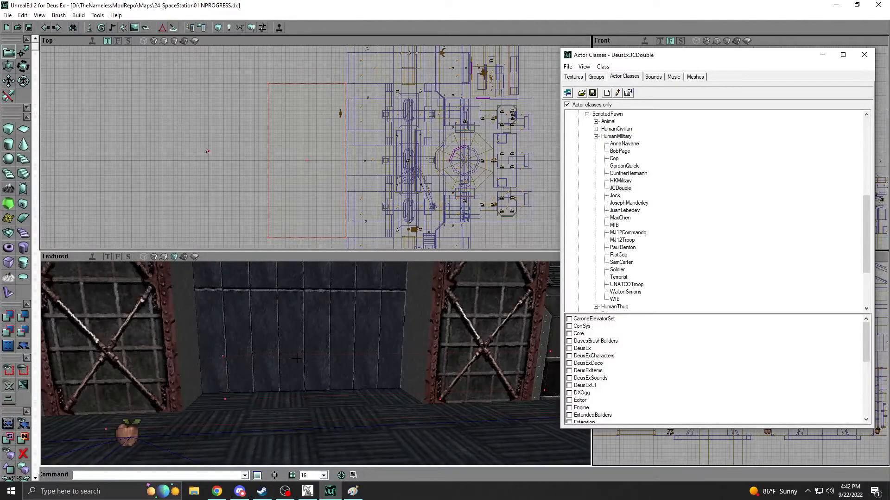
{"action": "right_click_drag", "start_coordinate": [251, 353], "coordinate": [326, 347]}
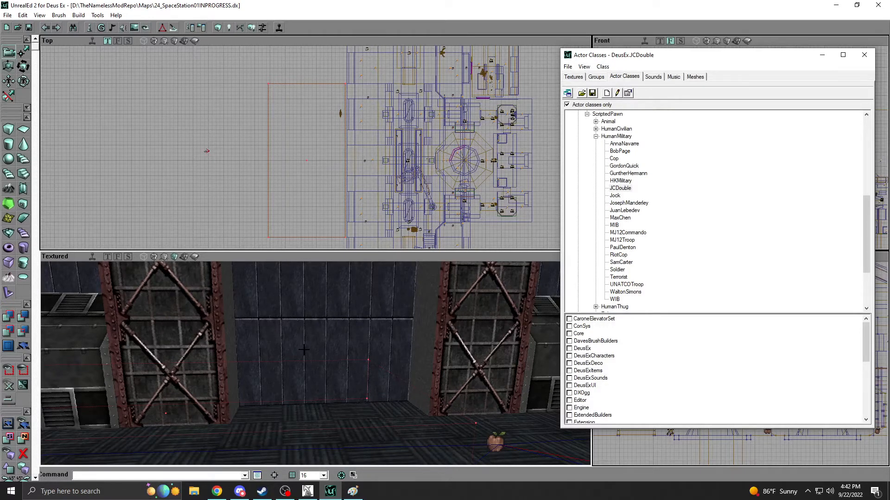
{"action": "left_click_drag", "start_coordinate": [379, 354], "coordinate": [295, 348]}
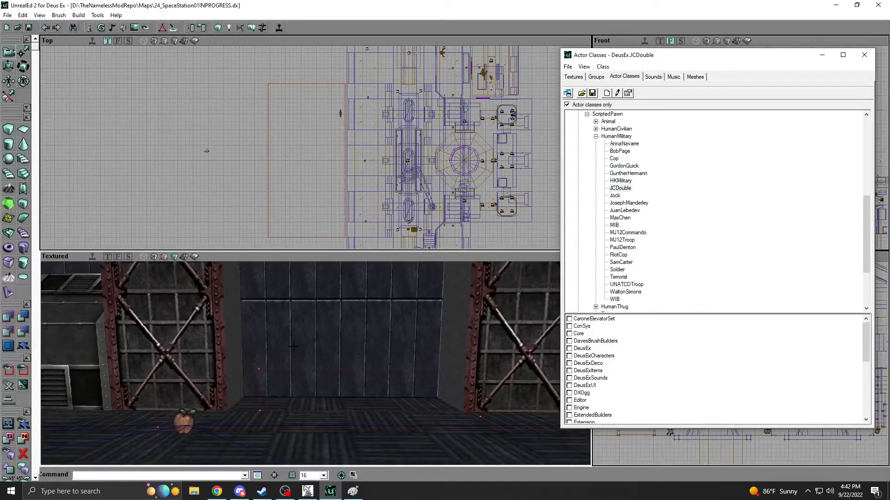
{"action": "left_click_drag", "start_coordinate": [317, 353], "coordinate": [282, 350]}
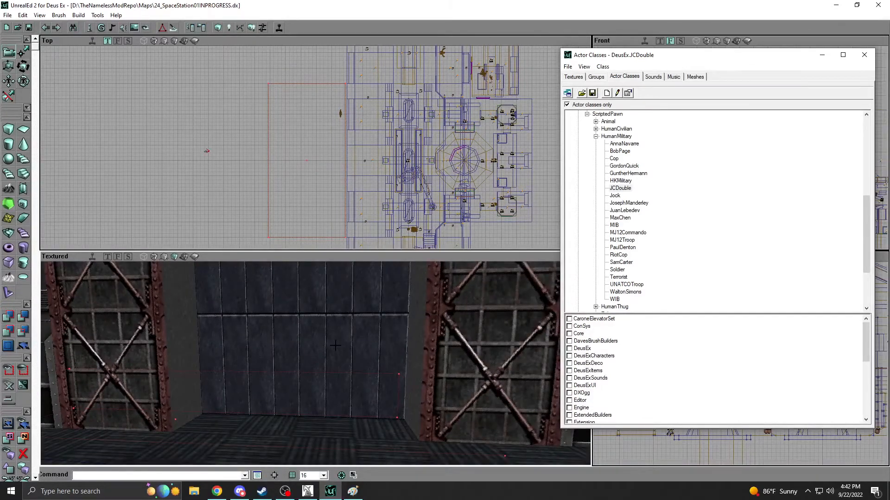
Examine the new striped room from inside and above, and its outline beside the hall in the Top view.
{"action": "left_click_drag", "start_coordinate": [313, 428], "coordinate": [351, 414]}
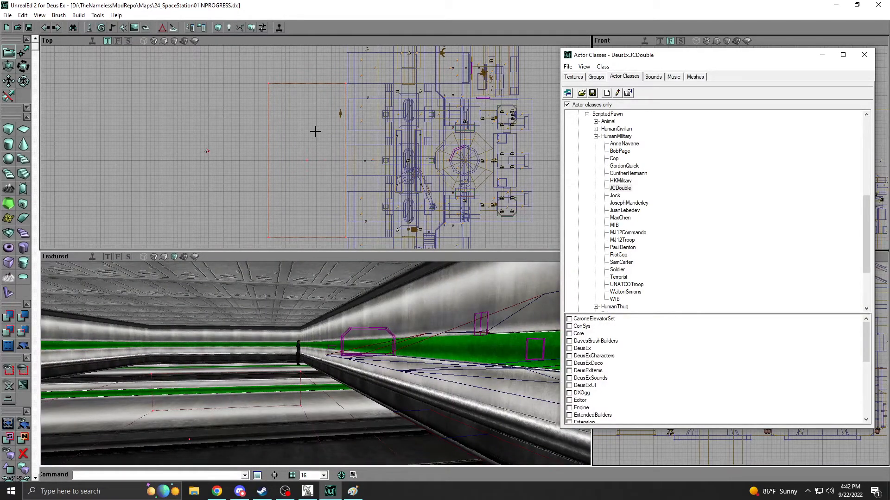
{"action": "left_click_drag", "start_coordinate": [323, 126], "coordinate": [349, 153]}
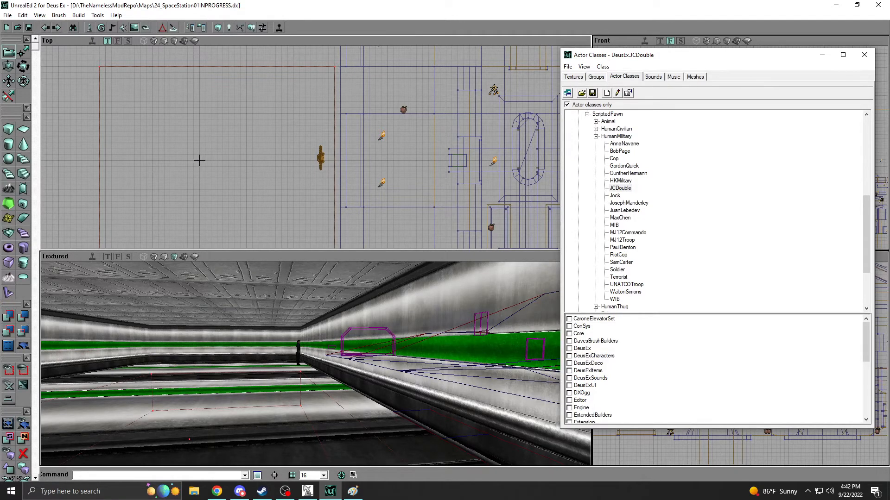
{"action": "scroll", "coordinate": [199, 161], "scroll_direction": "down", "scroll_amount": 2}
{"action": "scroll", "coordinate": [198, 161], "scroll_direction": "down", "scroll_amount": 1}
{"action": "left_click_drag", "start_coordinate": [263, 206], "coordinate": [280, 190]}
{"action": "scroll", "coordinate": [279, 191], "scroll_direction": "down", "scroll_amount": 2}
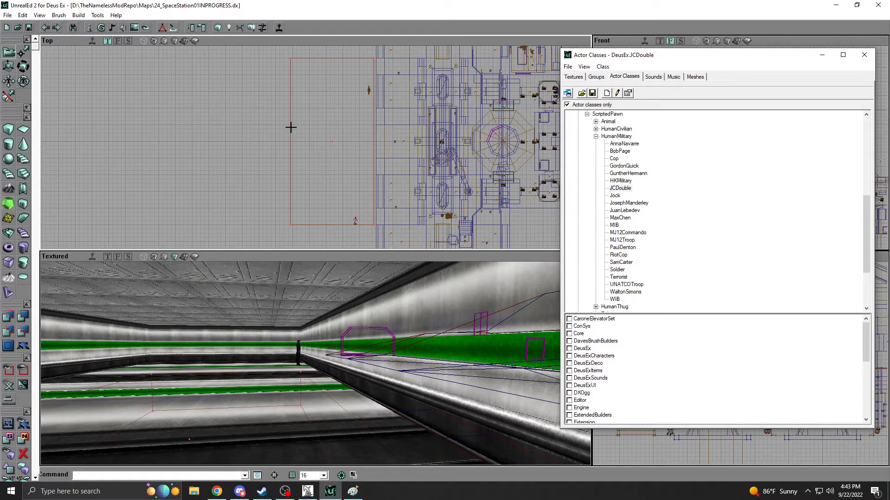
{"action": "left_click_drag", "start_coordinate": [298, 139], "coordinate": [305, 100]}
{"action": "right_click_drag", "start_coordinate": [338, 296], "coordinate": [368, 350]}
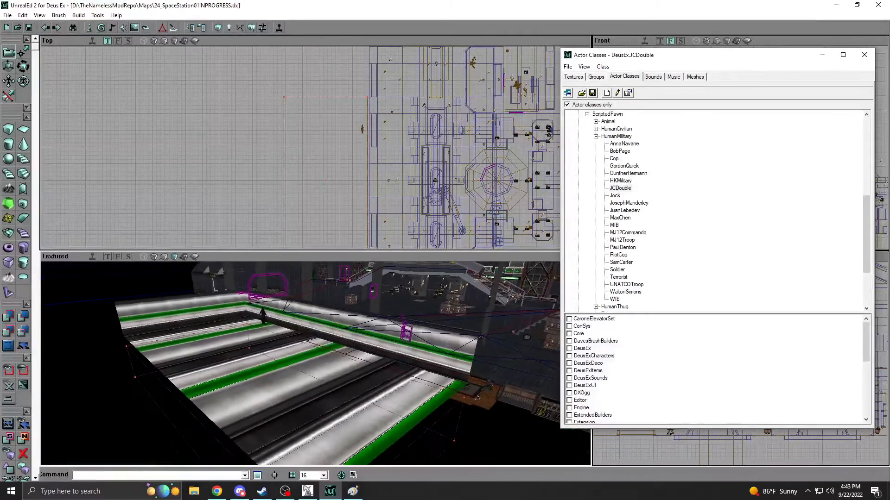
{"action": "left_click_drag", "start_coordinate": [369, 350], "coordinate": [299, 343]}
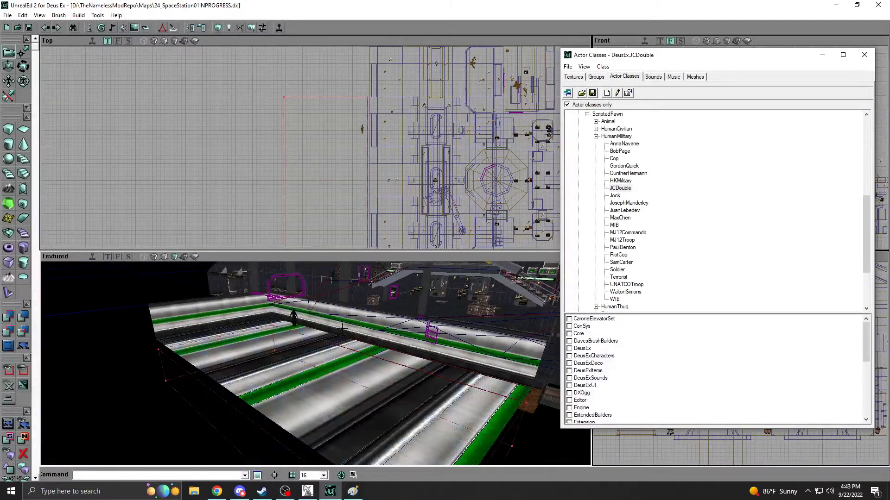
Show the texture browser, then build a cube brush with height 160, width 512 and breadth 128.
{"action": "left_click", "coordinate": [574, 76]}
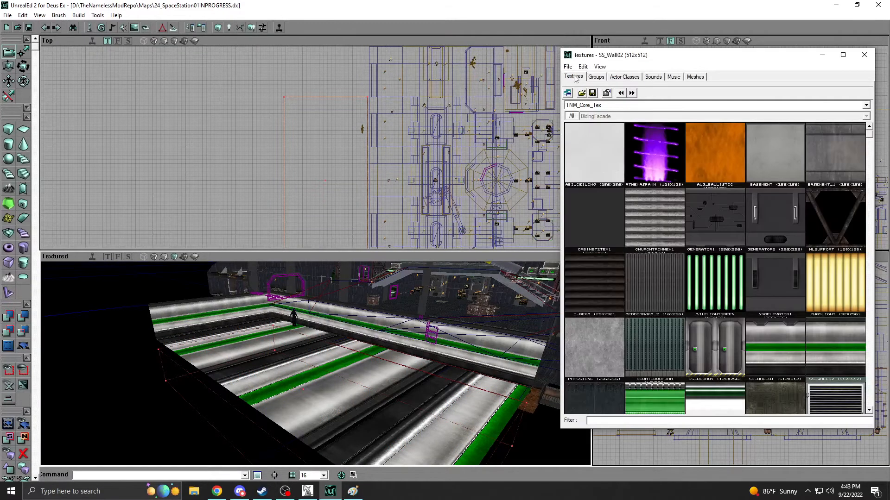
{"action": "right_click", "coordinate": [8, 130]}
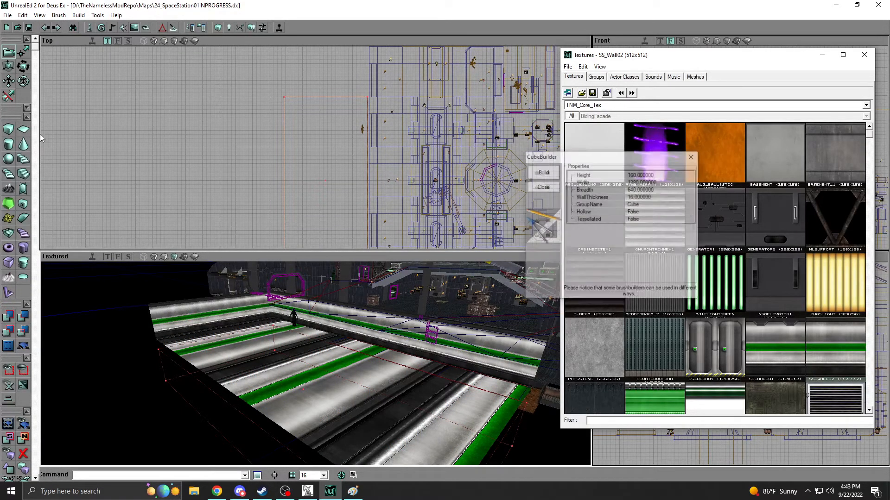
{"action": "left_click", "coordinate": [648, 174]}
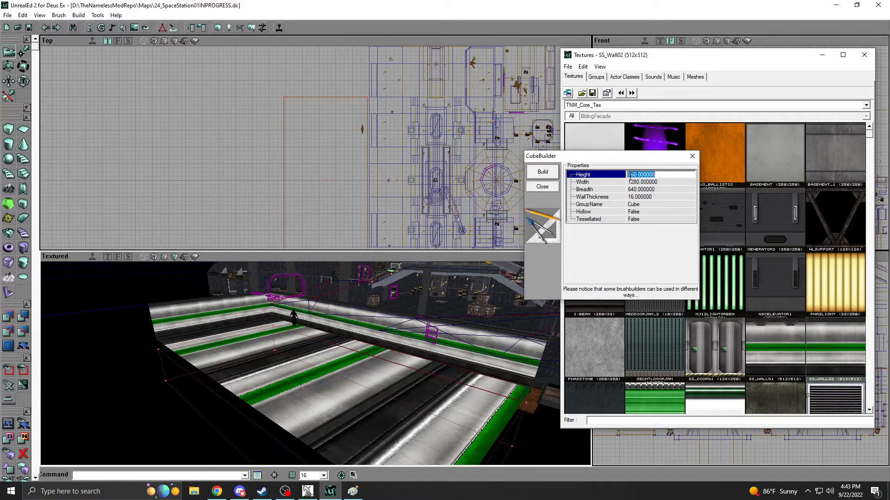
{"action": "key", "text": "Tab"}
{"action": "type", "text": "32"}
{"action": "key", "text": "Tab"}
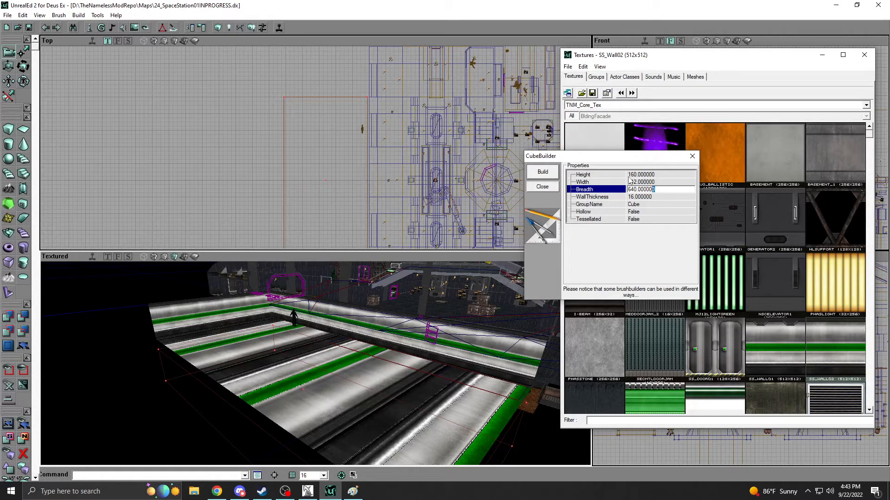
{"action": "type", "text": "128"}
{"action": "key", "text": "Return"}
Position the builder brush inside the new room against the wall facing the station hall.
{"action": "left_click_drag", "start_coordinate": [312, 182], "coordinate": [340, 155]}
{"action": "right_click_drag", "start_coordinate": [301, 362], "coordinate": [287, 343]}
{"action": "mouse_move", "coordinate": [298, 191]}
{"action": "left_mouse_down"}
{"action": "mouse_move", "coordinate": [298, 213]}
{"action": "mouse_move", "coordinate": [297, 191]}
{"action": "left_mouse_up"}
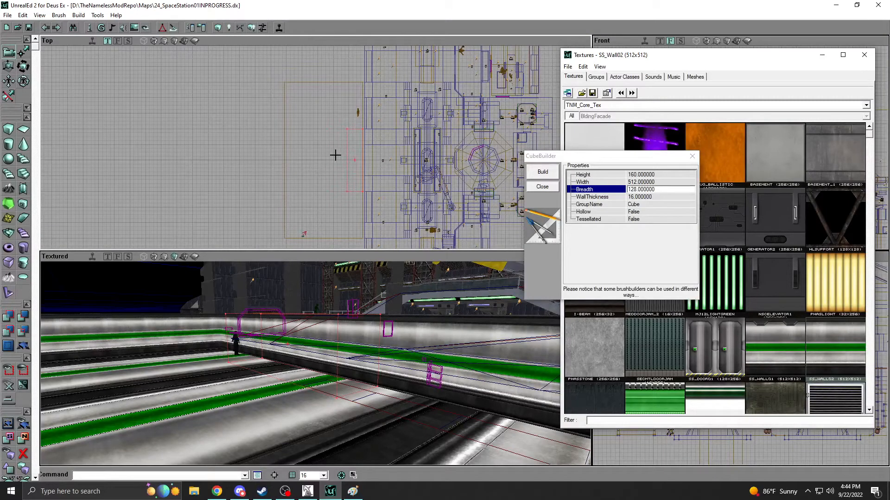
{"action": "left_click_drag", "start_coordinate": [355, 129], "coordinate": [370, 95]}
{"action": "left_click_drag", "start_coordinate": [352, 127], "coordinate": [353, 125]}
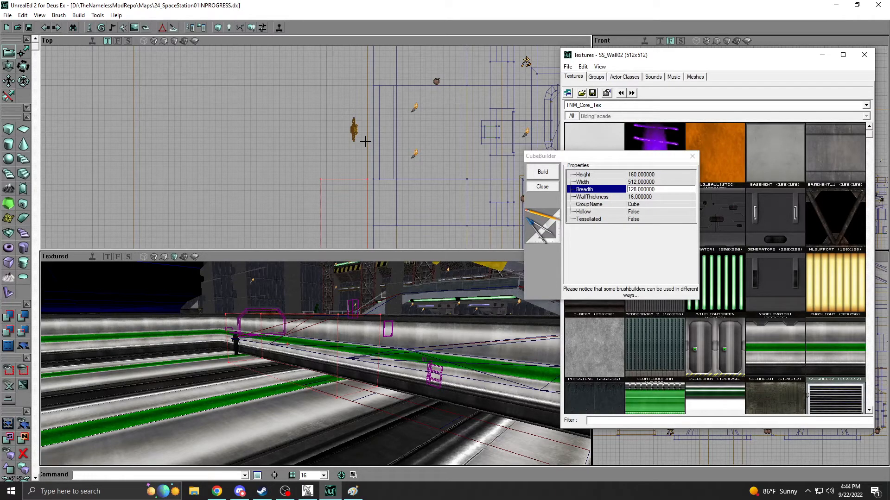
Select the existing double door with its surrounding frame brushes and duplicate them.
{"action": "left_click_drag", "start_coordinate": [365, 142], "coordinate": [382, 157]}
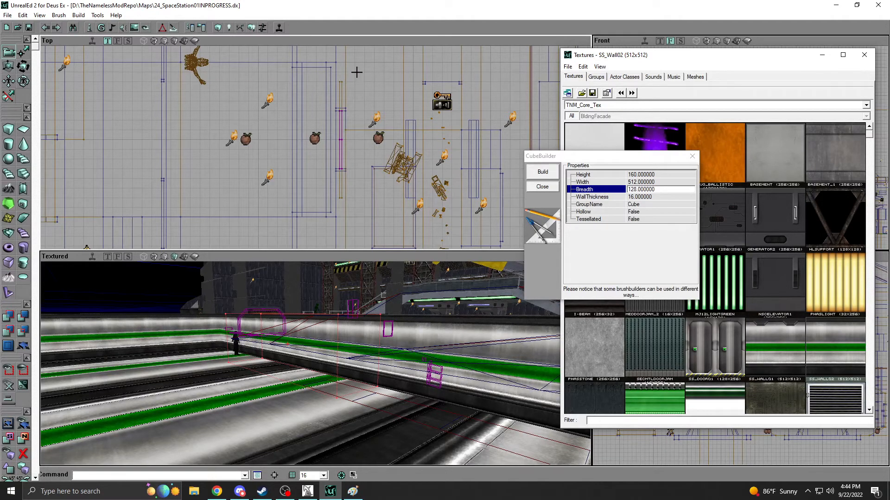
{"action": "left_click_drag", "start_coordinate": [357, 73], "coordinate": [330, 201], "text": "ctrl+alt"}
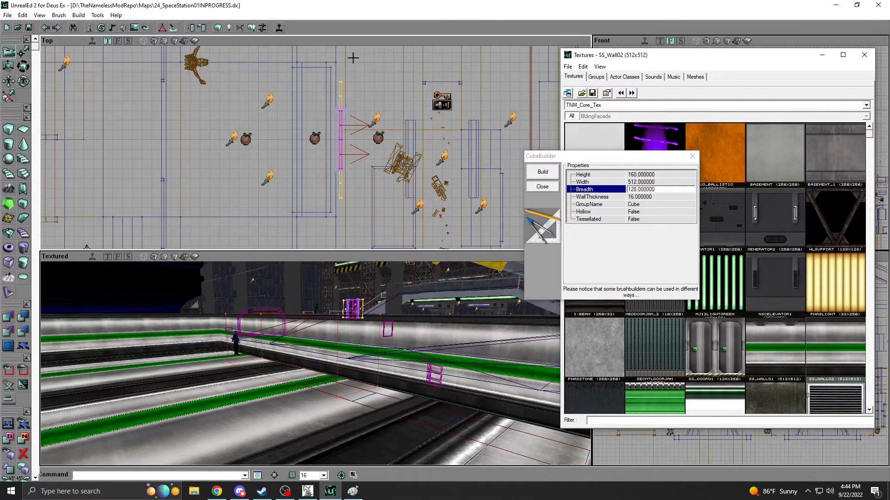
{"action": "right_click", "coordinate": [340, 92]}
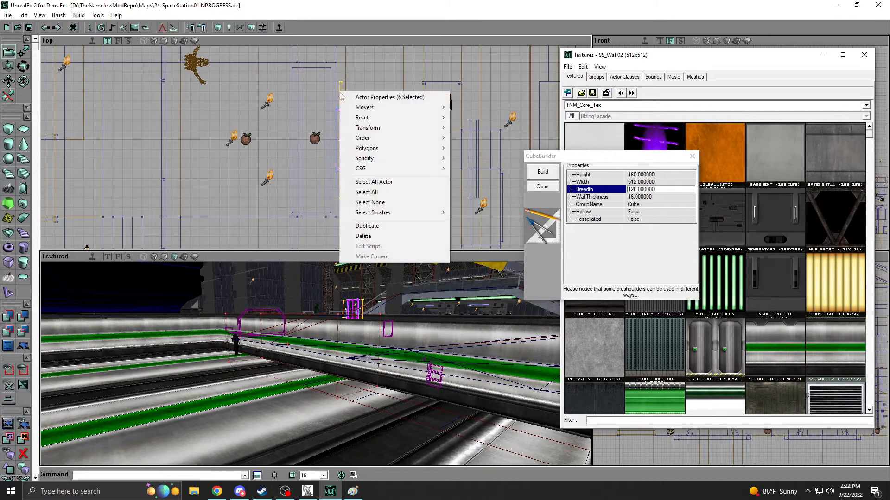
{"action": "left_click", "coordinate": [356, 228]}
Move the duplicated door assembly to the new room's hall-side wall, beside the standing character.
{"action": "scroll", "coordinate": [355, 227], "scroll_direction": "down", "scroll_amount": 5}
{"action": "left_click_drag", "start_coordinate": [356, 227], "coordinate": [209, 276], "text": "ctrl+shift"}
{"action": "scroll", "coordinate": [300, 148], "scroll_direction": "up", "scroll_amount": 5}
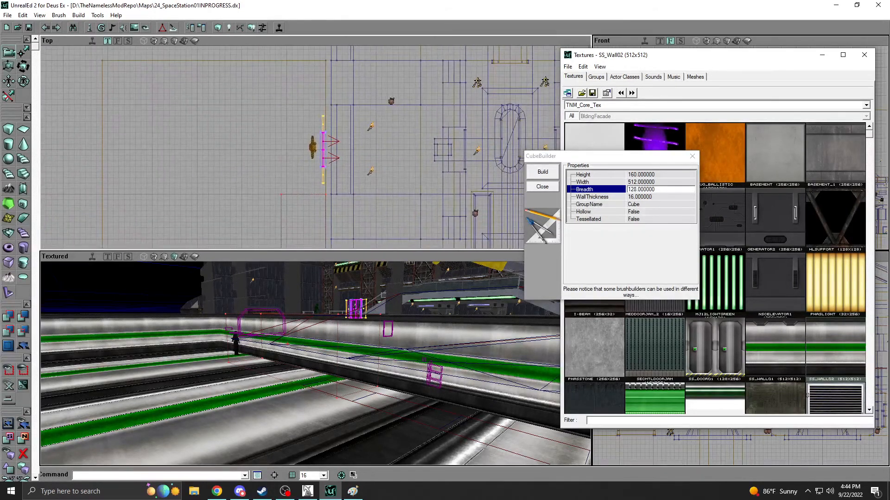
{"action": "scroll", "coordinate": [300, 148], "scroll_direction": "up", "scroll_amount": 2}
{"action": "left_click_drag", "start_coordinate": [300, 148], "coordinate": [308, 179], "text": "ctrl+shift"}
{"action": "left_click_drag", "start_coordinate": [343, 126], "coordinate": [379, 157]}
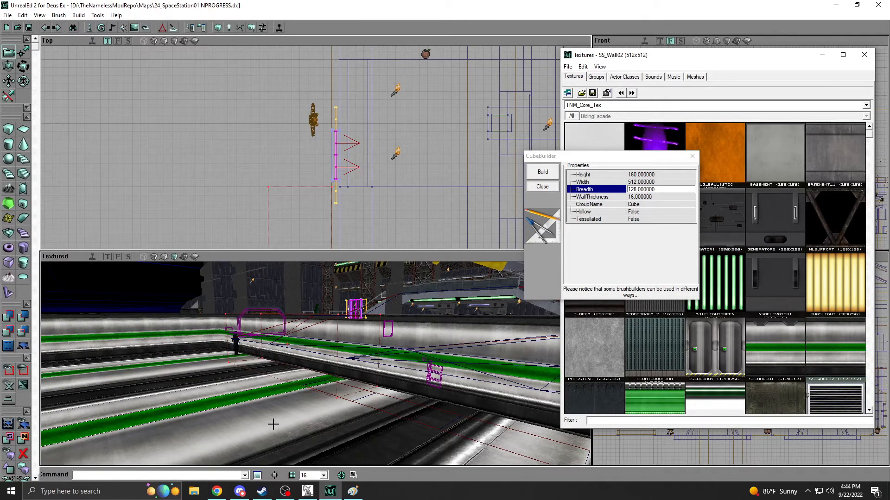
Check the placement of the duplicated door assembly in the new room's wall beside the standing character.
{"action": "left_click_drag", "start_coordinate": [315, 364], "coordinate": [308, 346]}
{"action": "left_click_drag", "start_coordinate": [260, 214], "coordinate": [251, 215]}
{"action": "left_click_drag", "start_coordinate": [283, 325], "coordinate": [286, 333]}
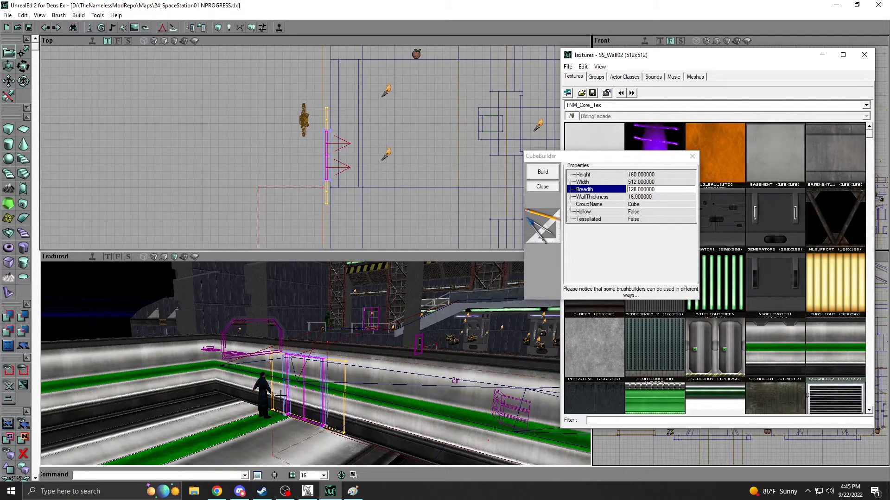
{"action": "mouse_move", "coordinate": [286, 333]}
{"action": "right_mouse_down", "text": "ctrl"}
{"action": "mouse_move", "coordinate": [253, 333]}
{"action": "mouse_move", "coordinate": [271, 332]}
{"action": "right_mouse_up", "text": "ctrl"}
{"action": "left_click_drag", "start_coordinate": [269, 200], "coordinate": [299, 194]}
{"action": "mouse_move", "coordinate": [286, 332]}
{"action": "left_mouse_down"}
{"action": "mouse_move", "coordinate": [275, 323]}
{"action": "mouse_move", "coordinate": [291, 342]}
{"action": "left_mouse_up"}
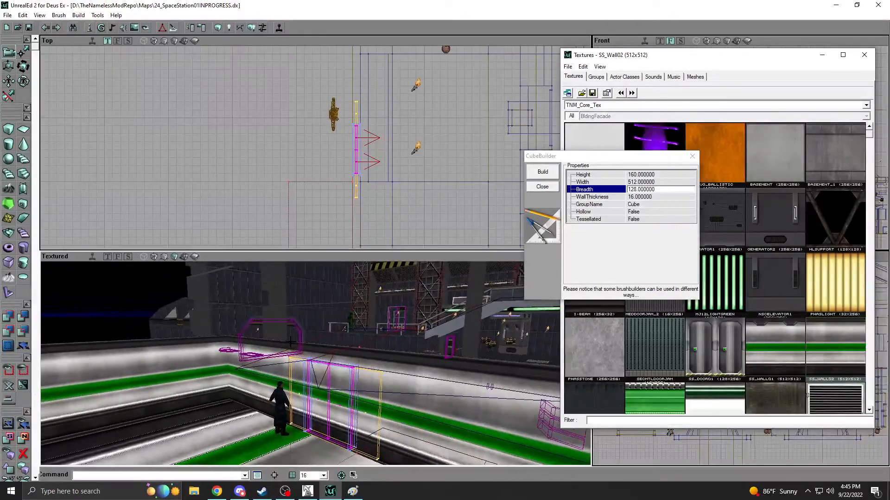
{"action": "left_click_drag", "start_coordinate": [321, 280], "coordinate": [331, 284]}
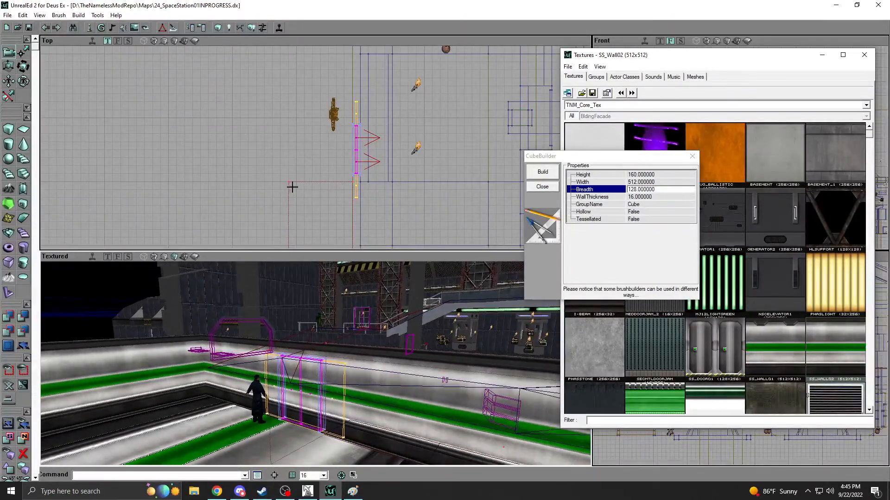
Open the properties of the four selected door movers and show their Mover settings.
{"action": "left_click", "coordinate": [318, 157]}
{"action": "left_click", "coordinate": [356, 144]}
{"action": "right_click", "coordinate": [358, 156], "text": "ctrl"}
{"action": "left_click_drag", "start_coordinate": [350, 166], "coordinate": [296, 189]}
{"action": "right_click", "coordinate": [325, 147], "text": "ctrl"}
{"action": "right_click", "coordinate": [281, 187], "text": "ctrl"}
{"action": "left_click", "coordinate": [320, 194]}
{"action": "left_click", "coordinate": [436, 143]}
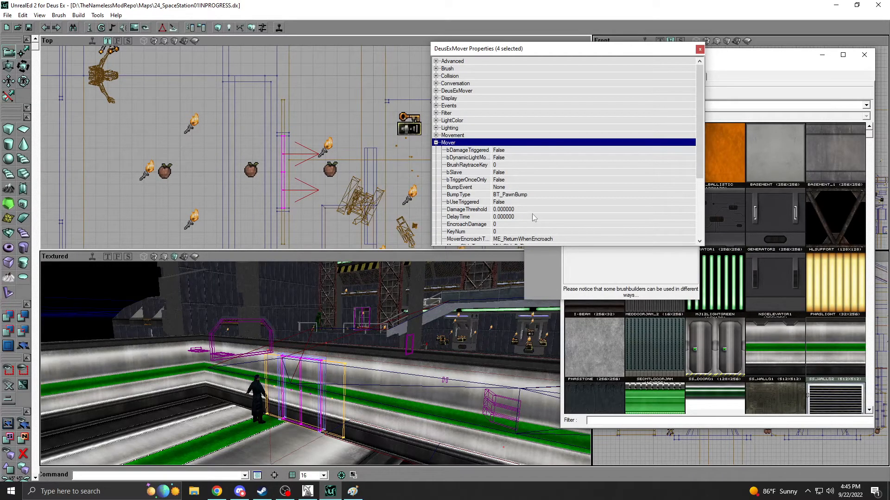
Review the encroachment options for the door movers and choose ME_ReturnWhenEncroach as the MoverEncroachType.
{"action": "left_click_drag", "start_coordinate": [702, 159], "coordinate": [702, 191]}
{"action": "left_click", "coordinate": [659, 188]}
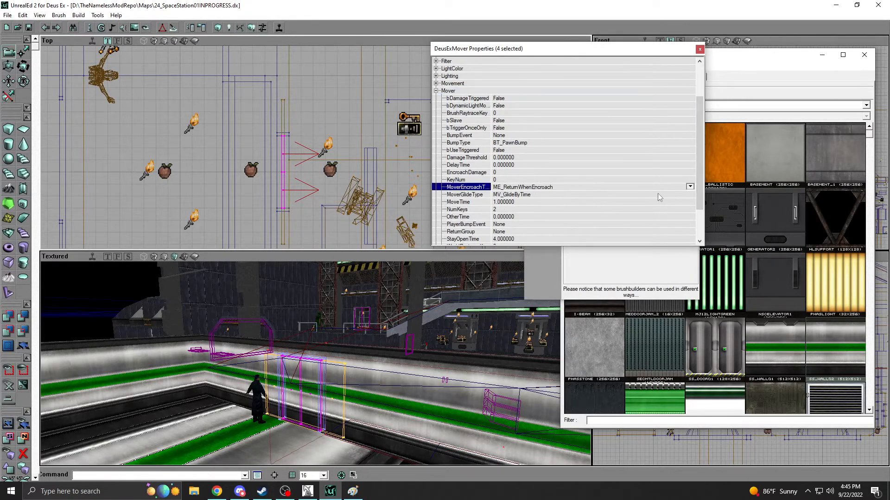
{"action": "left_click", "coordinate": [689, 187]}
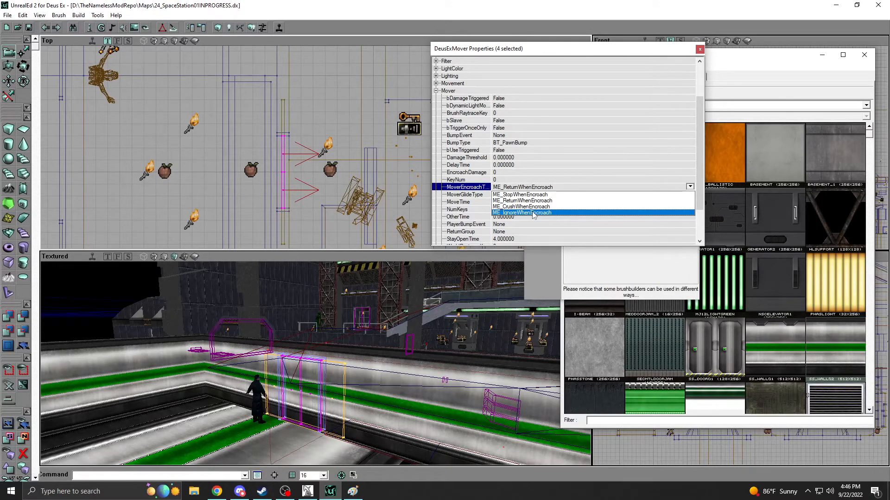
{"action": "left_click", "coordinate": [530, 201]}
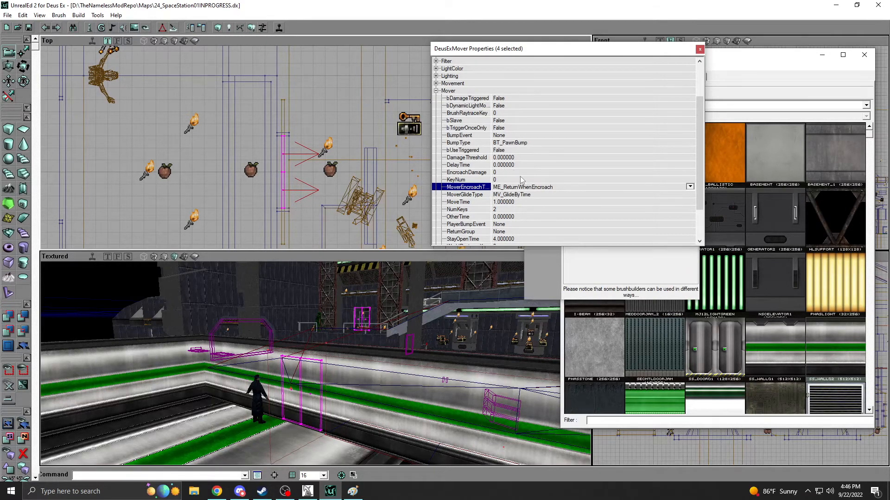
{"action": "mouse_move", "coordinate": [701, 154]}
{"action": "left_mouse_down"}
{"action": "mouse_move", "coordinate": [705, 167]}
{"action": "mouse_move", "coordinate": [704, 150]}
{"action": "left_mouse_up"}
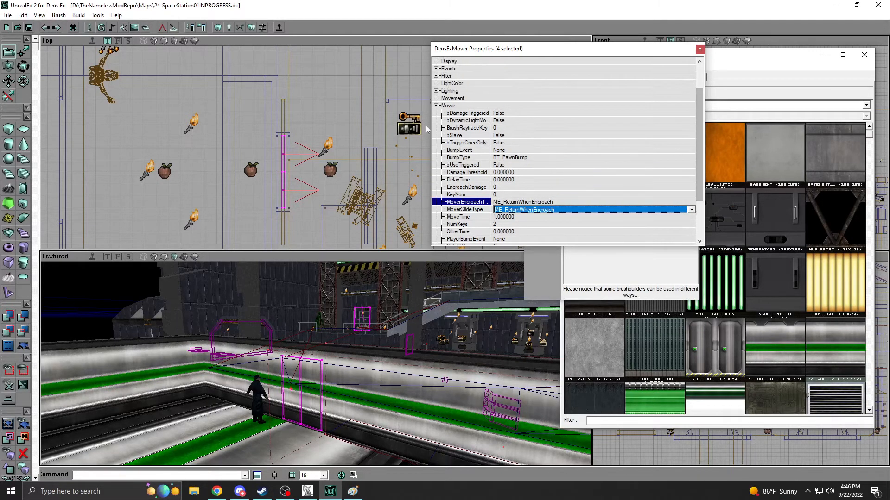
Assign the SlideDoorOpen sound from MoverSFX to the door movers' OpeningSound and ClosingSound.
{"action": "left_click", "coordinate": [436, 106]}
{"action": "left_click", "coordinate": [436, 105]}
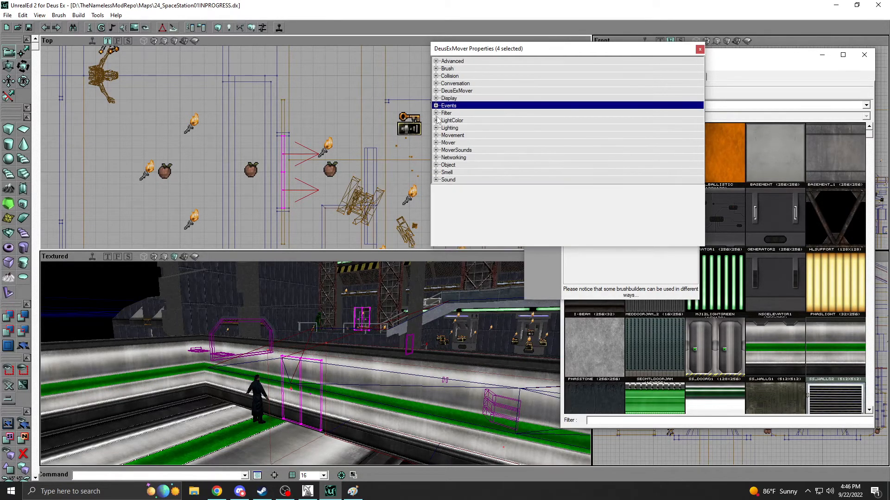
{"action": "left_click", "coordinate": [437, 150]}
{"action": "left_click_drag", "start_coordinate": [575, 49], "coordinate": [465, 77]}
{"action": "left_click", "coordinate": [652, 77]}
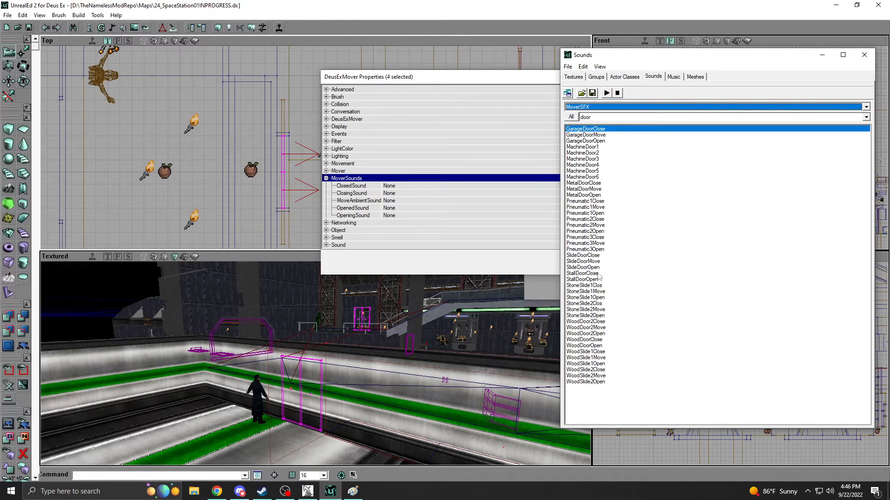
{"action": "left_click", "coordinate": [579, 268]}
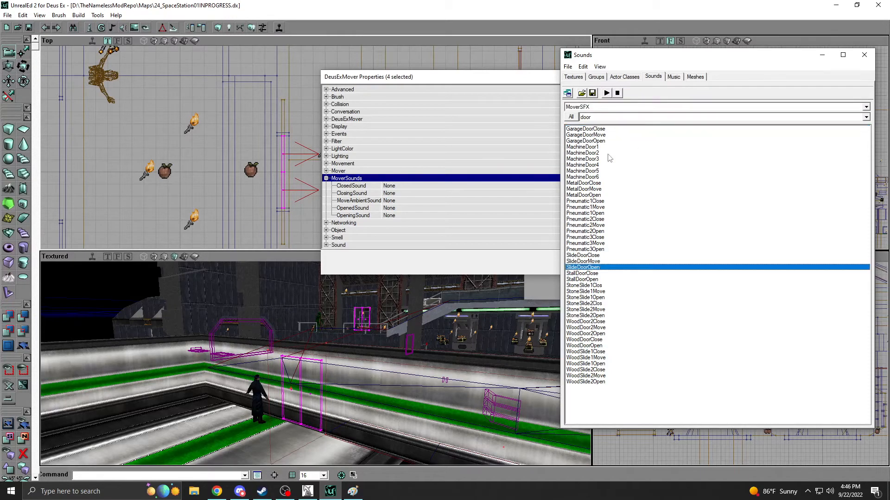
{"action": "left_click", "coordinate": [394, 216]}
{"action": "left_click", "coordinate": [581, 215]}
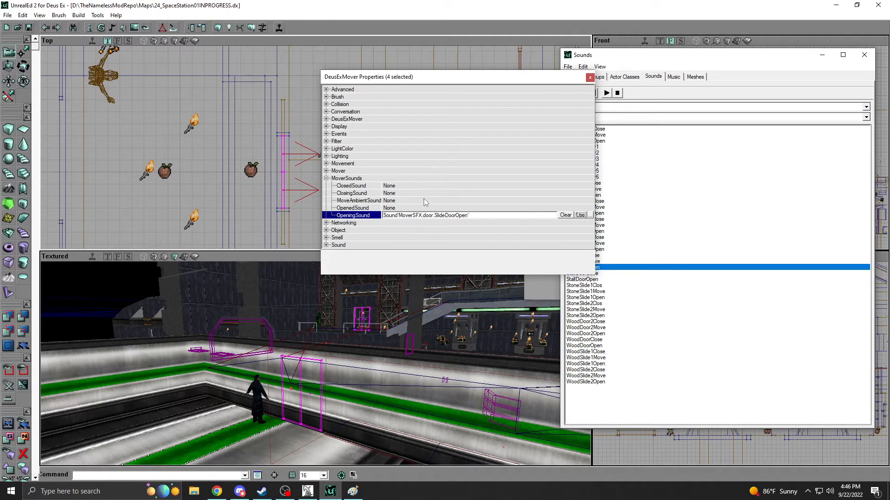
{"action": "left_click", "coordinate": [426, 193]}
{"action": "left_click", "coordinate": [581, 193]}
Assign the SlideDoorClose sound to the door movers' ClosedSound and OpenedSound.
{"action": "left_click", "coordinate": [609, 255]}
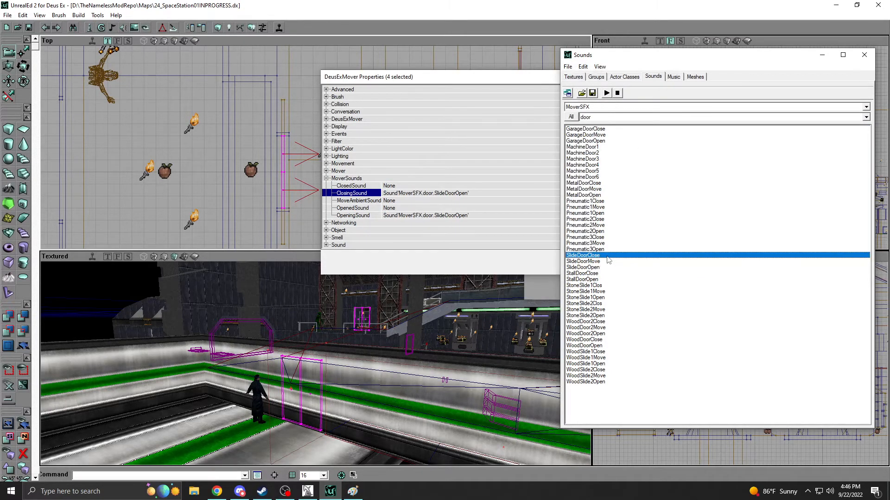
{"action": "left_click", "coordinate": [426, 185]}
{"action": "left_click", "coordinate": [580, 186]}
{"action": "left_click", "coordinate": [444, 208]}
{"action": "left_click", "coordinate": [580, 208]}
Compare the SlideDoorMove, SlideDoorOpen and SlideDoorClose sounds in the sound browser, and close the mover properties.
{"action": "left_click", "coordinate": [603, 262]}
{"action": "left_click", "coordinate": [582, 261]}
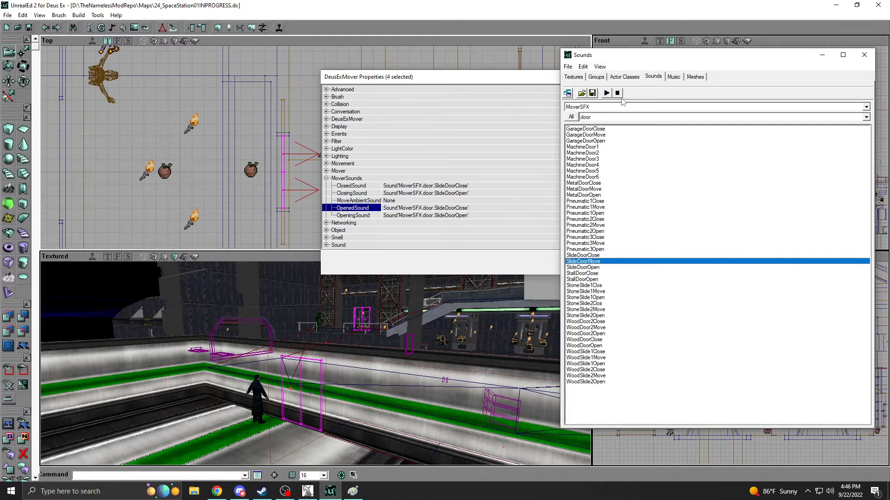
{"action": "left_click", "coordinate": [588, 268]}
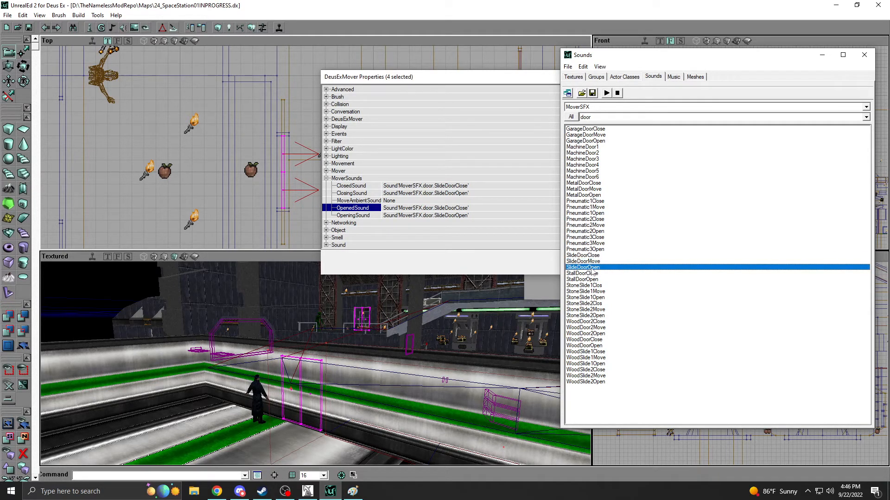
{"action": "left_click", "coordinate": [595, 256]}
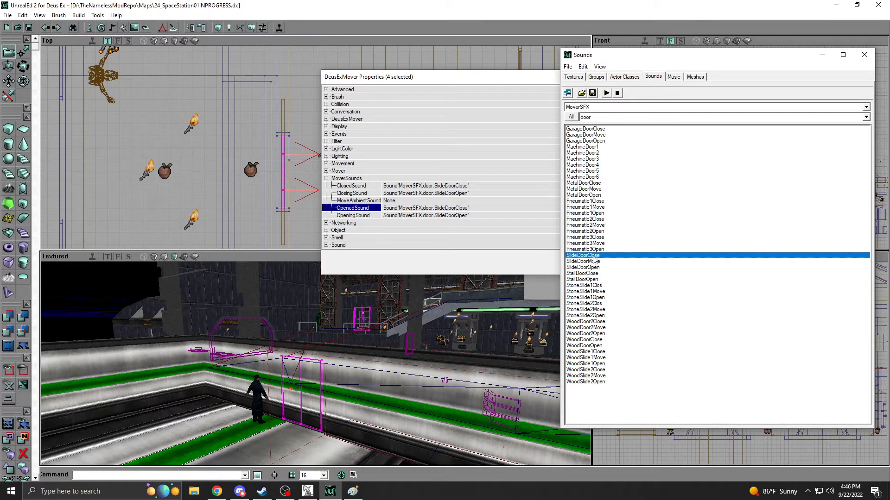
{"action": "left_click", "coordinate": [595, 262]}
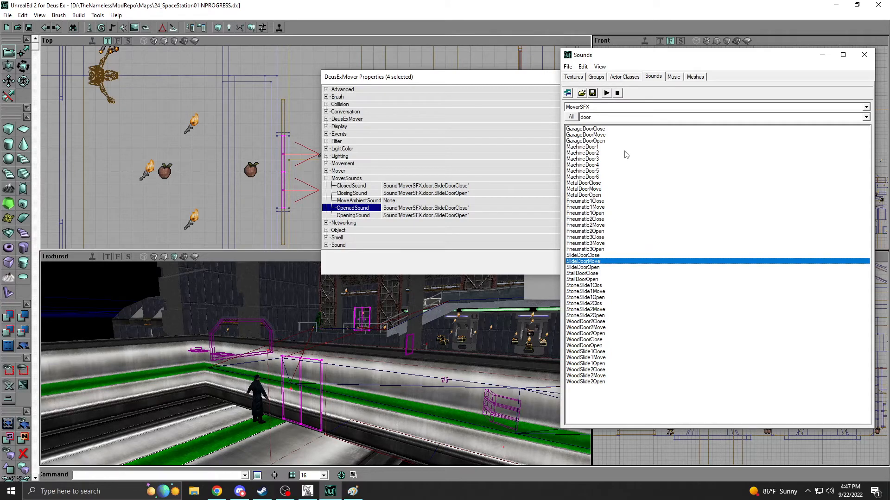
{"action": "left_click", "coordinate": [543, 81]}
{"action": "left_click", "coordinate": [590, 78]}
Close the cube builder and rebuild the level geometry, BSP and lighting.
{"action": "left_click_drag", "start_coordinate": [378, 306], "coordinate": [491, 273]}
{"action": "left_click_drag", "start_coordinate": [301, 371], "coordinate": [295, 273]}
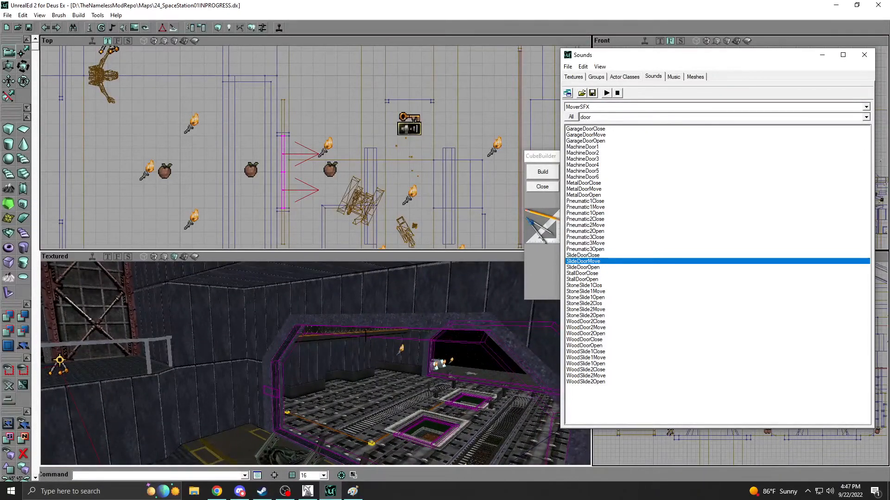
{"action": "left_click_drag", "start_coordinate": [362, 338], "coordinate": [250, 408]}
{"action": "mouse_move", "coordinate": [454, 286]}
{"action": "left_mouse_down"}
{"action": "mouse_move", "coordinate": [408, 292]}
{"action": "mouse_move", "coordinate": [454, 286]}
{"action": "left_mouse_up"}
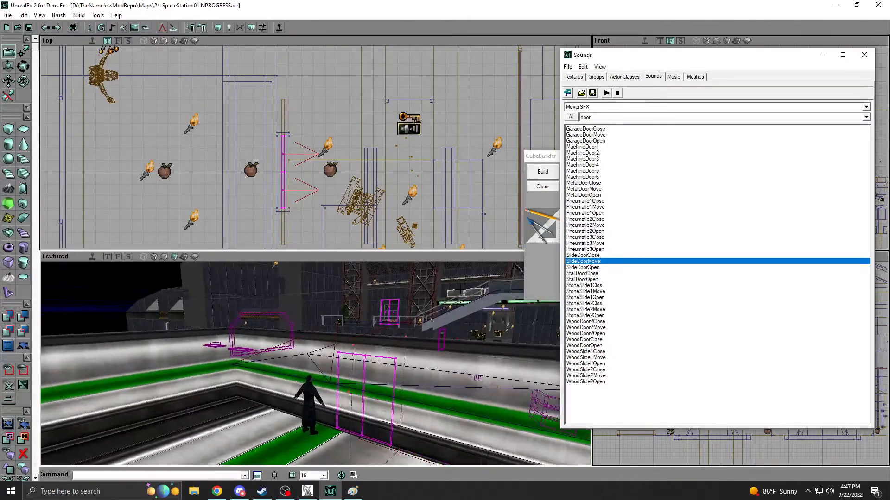
{"action": "left_click", "coordinate": [543, 187]}
{"action": "left_click", "coordinate": [352, 363]}
{"action": "left_click_drag", "start_coordinate": [353, 364], "coordinate": [364, 345]}
{"action": "left_click", "coordinate": [262, 28]}
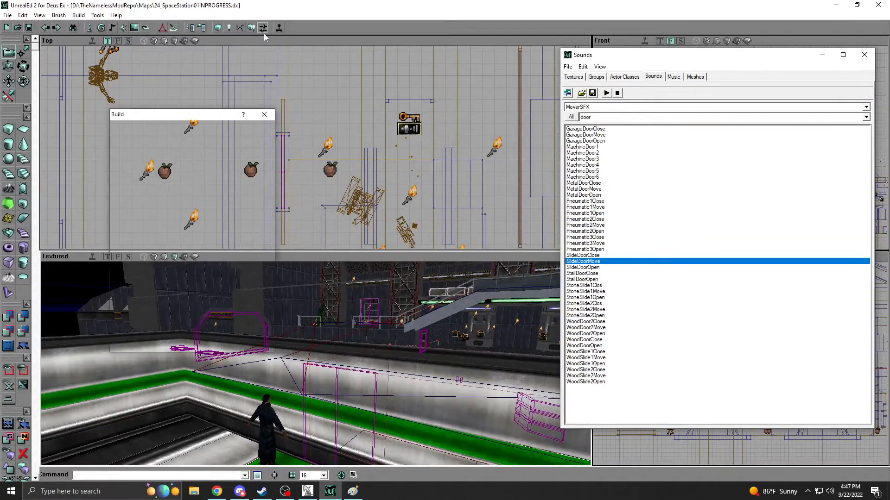
{"action": "left_click", "coordinate": [249, 324]}
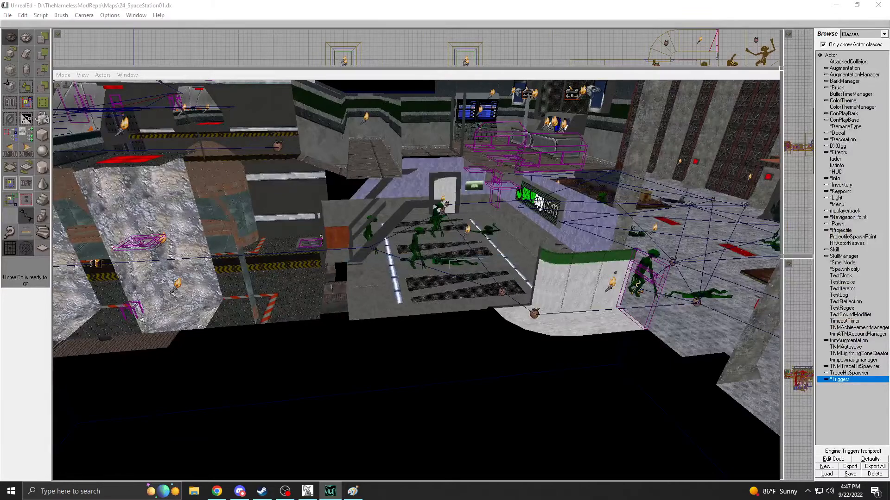
{"action": "left_click", "coordinate": [330, 491]}
{"action": "left_click", "coordinate": [330, 491]}
Add the builder brush cube as a solid block in the new room, next to the new doorway.
{"action": "left_click", "coordinate": [250, 348]}
{"action": "left_click_drag", "start_coordinate": [251, 349], "coordinate": [260, 412]}
{"action": "mouse_move", "coordinate": [259, 412]}
{"action": "right_mouse_down"}
{"action": "mouse_move", "coordinate": [262, 384]}
{"action": "mouse_move", "coordinate": [266, 422]}
{"action": "mouse_move", "coordinate": [266, 384]}
{"action": "mouse_move", "coordinate": [269, 413]}
{"action": "right_mouse_up"}
{"action": "right_click_drag", "start_coordinate": [385, 364], "coordinate": [385, 363]}
{"action": "left_click", "coordinate": [573, 77]}
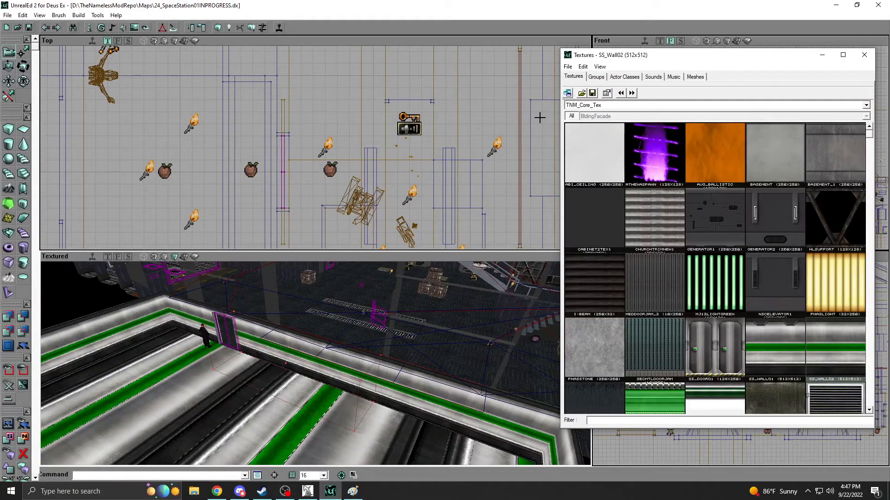
{"action": "right_click_drag", "start_coordinate": [301, 359], "coordinate": [337, 373]}
{"action": "right_click_drag", "start_coordinate": [215, 147], "coordinate": [189, 182]}
{"action": "left_click", "coordinate": [12, 316]}
{"action": "mouse_move", "coordinate": [204, 352]}
{"action": "left_mouse_down"}
{"action": "mouse_move", "coordinate": [208, 376]}
{"action": "mouse_move", "coordinate": [246, 370]}
{"action": "mouse_move", "coordinate": [204, 325]}
{"action": "left_mouse_up"}
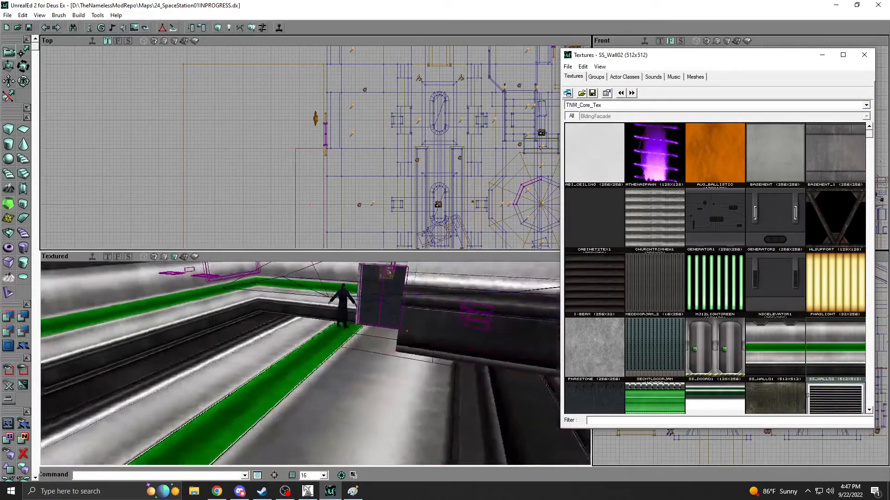
Clip the free corner of the new block diagonally at the end nearest the doorway, and clear the clip markers.
{"action": "right_click_drag", "start_coordinate": [297, 362], "coordinate": [329, 338]}
{"action": "left_click_drag", "start_coordinate": [329, 338], "coordinate": [343, 288]}
{"action": "left_click_drag", "start_coordinate": [297, 370], "coordinate": [299, 346]}
{"action": "right_click_drag", "start_coordinate": [299, 345], "coordinate": [313, 371]}
{"action": "left_click_drag", "start_coordinate": [313, 370], "coordinate": [305, 394]}
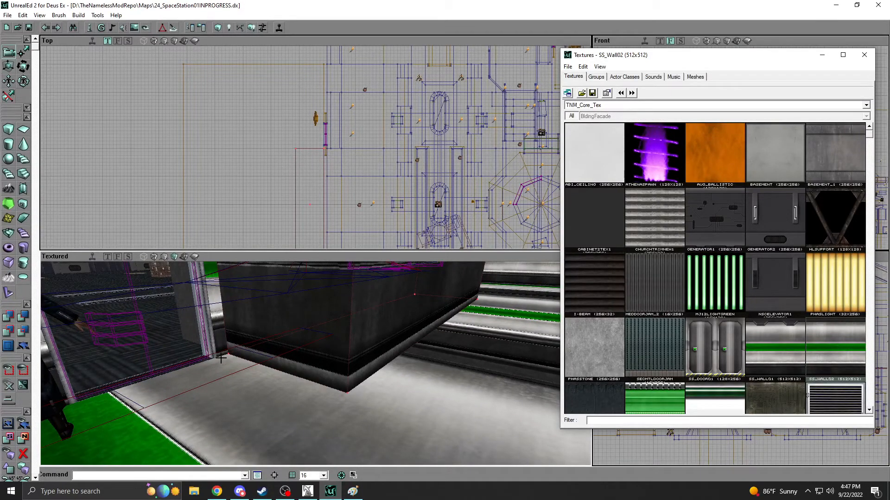
{"action": "mouse_move", "coordinate": [302, 201]}
{"action": "left_mouse_down", "text": "ctrl"}
{"action": "mouse_move", "coordinate": [150, 222]}
{"action": "mouse_move", "coordinate": [185, 231]}
{"action": "mouse_move", "coordinate": [185, 218]}
{"action": "mouse_move", "coordinate": [305, 190]}
{"action": "left_mouse_up", "text": "ctrl"}
{"action": "left_click", "coordinate": [308, 167]}
{"action": "left_click", "coordinate": [4, 97]}
{"action": "left_click", "coordinate": [308, 127]}
{"action": "scroll", "coordinate": [307, 128], "scroll_direction": "up", "scroll_amount": 4}
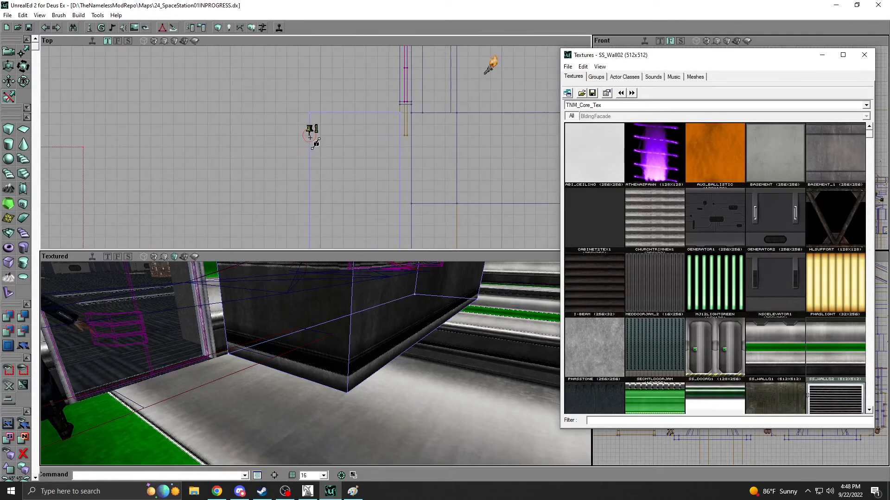
{"action": "right_click", "coordinate": [311, 115], "text": "ctrl"}
{"action": "mouse_move", "coordinate": [311, 114]}
{"action": "left_mouse_down", "text": "ctrl+shift"}
{"action": "mouse_move", "coordinate": [322, 103]}
{"action": "mouse_move", "coordinate": [334, 114]}
{"action": "left_mouse_up", "text": "ctrl+shift"}
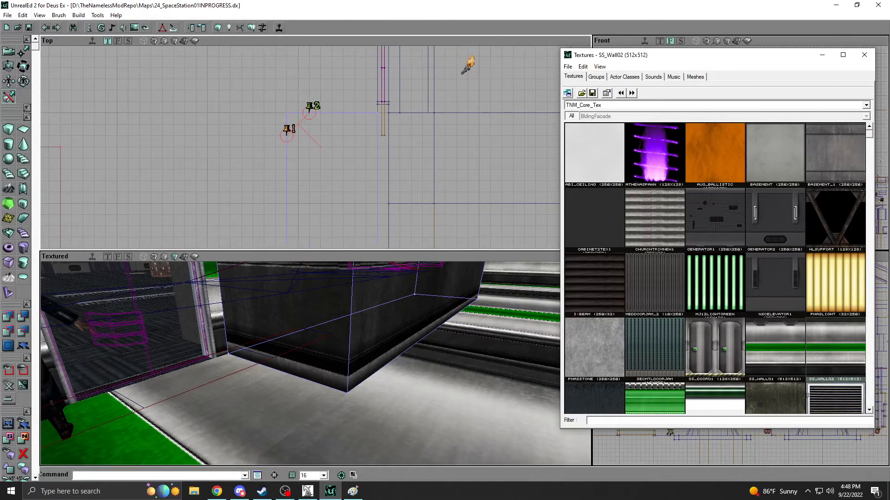
{"action": "left_click", "coordinate": [26, 114]}
{"action": "left_click", "coordinate": [8, 122]}
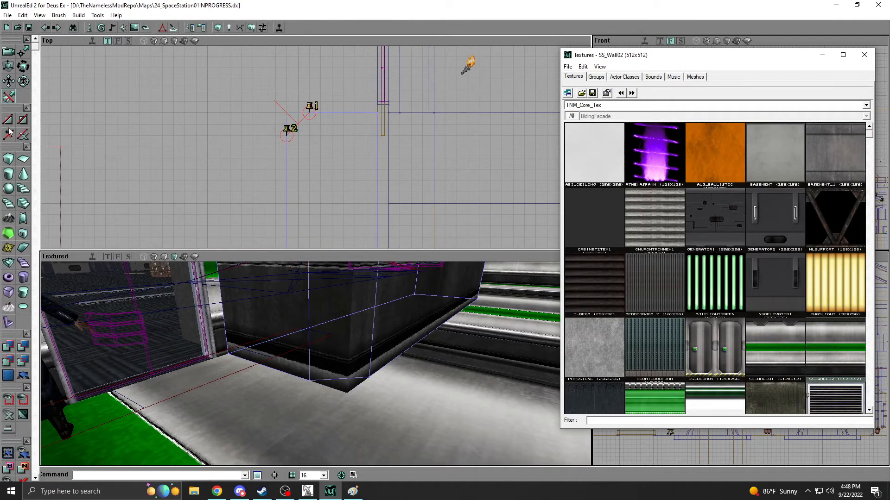
{"action": "left_click", "coordinate": [23, 135]}
Rebuild the level with the clipped block, hide the build options and return to camera movement mode.
{"action": "left_click", "coordinate": [263, 28]}
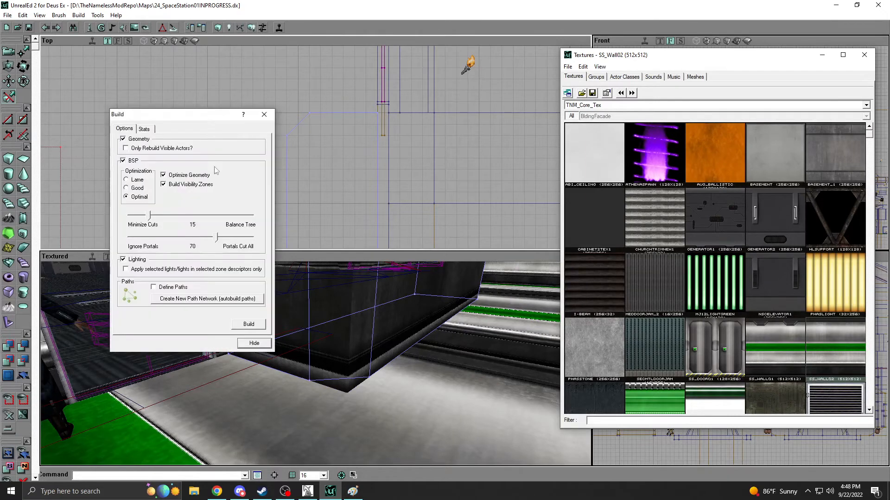
{"action": "left_click", "coordinate": [239, 326]}
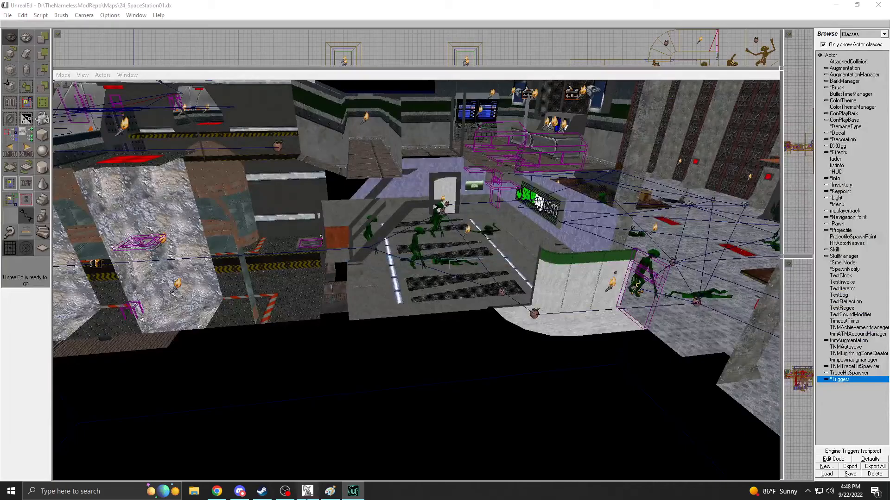
{"action": "left_click", "coordinate": [353, 492]}
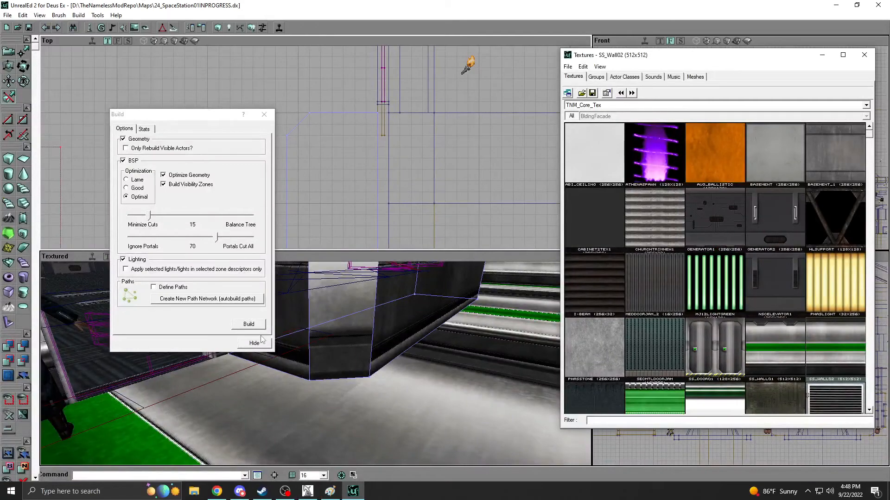
{"action": "left_click", "coordinate": [260, 342]}
{"action": "left_click", "coordinate": [8, 51]}
Clip the matching free corner diagonally at the block's far end, away from the doorway.
{"action": "right_click_drag", "start_coordinate": [259, 289], "coordinate": [268, 260]}
{"action": "left_click_drag", "start_coordinate": [269, 259], "coordinate": [194, 315]}
{"action": "left_click_drag", "start_coordinate": [222, 186], "coordinate": [209, 116]}
{"action": "left_click_drag", "start_coordinate": [296, 184], "coordinate": [324, 132]}
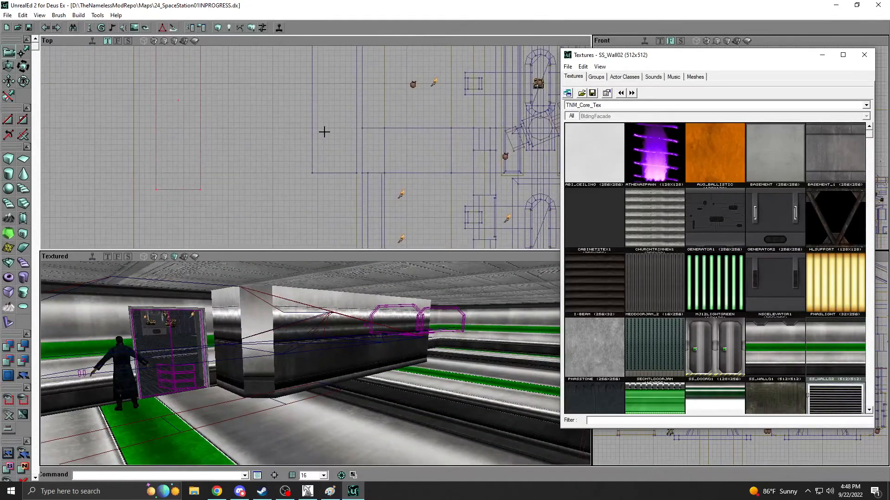
{"action": "left_click_drag", "start_coordinate": [218, 125], "coordinate": [221, 127]}
{"action": "left_click", "coordinate": [313, 133]}
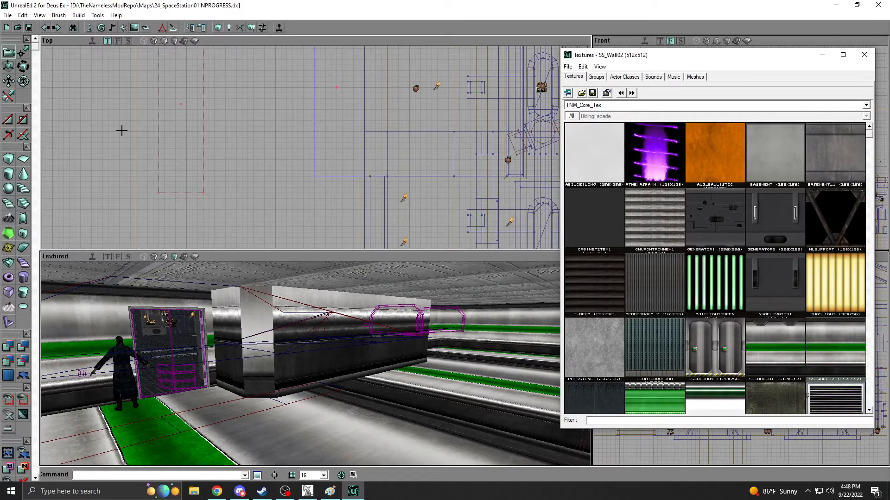
{"action": "left_click", "coordinate": [10, 99]}
{"action": "right_click", "coordinate": [314, 175], "text": "ctrl"}
{"action": "mouse_move", "coordinate": [313, 176]}
{"action": "left_mouse_down"}
{"action": "mouse_move", "coordinate": [324, 163]}
{"action": "mouse_move", "coordinate": [325, 177]}
{"action": "mouse_move", "coordinate": [326, 164]}
{"action": "left_mouse_up"}
{"action": "right_click", "coordinate": [350, 176], "text": "ctrl"}
{"action": "left_click", "coordinate": [5, 122]}
{"action": "left_click", "coordinate": [22, 136]}
{"action": "left_click", "coordinate": [11, 51]}
{"action": "left_click_drag", "start_coordinate": [181, 121], "coordinate": [237, 132]}
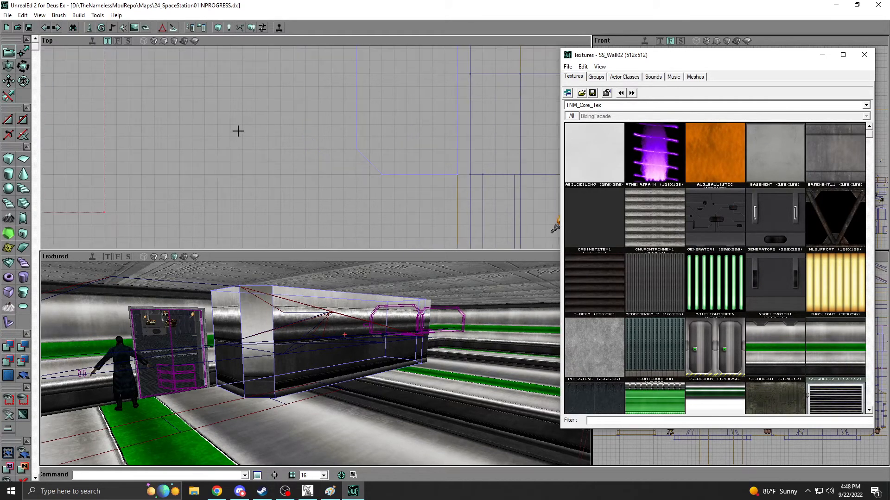
{"action": "left_click", "coordinate": [355, 155]}
{"action": "mouse_move", "coordinate": [322, 158]}
{"action": "left_mouse_down"}
{"action": "mouse_move", "coordinate": [335, 215]}
{"action": "mouse_move", "coordinate": [325, 250]}
{"action": "left_mouse_up"}
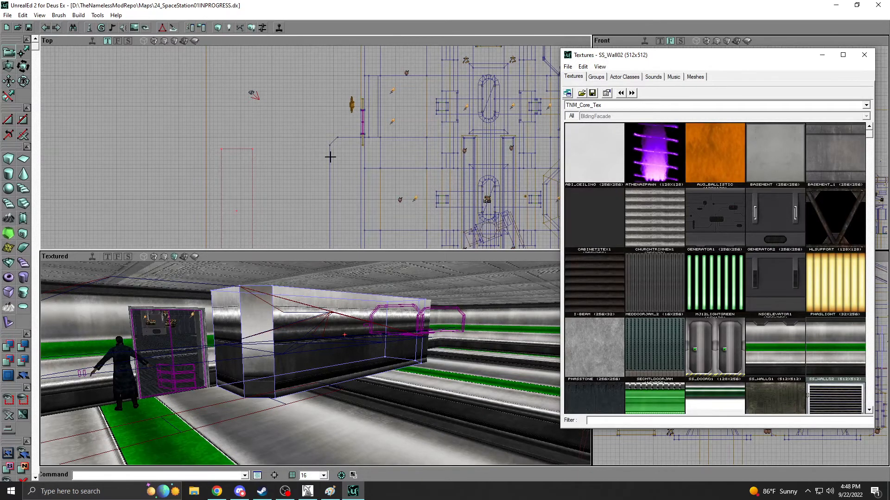
{"action": "scroll", "coordinate": [330, 158], "scroll_direction": "up", "scroll_amount": 5}
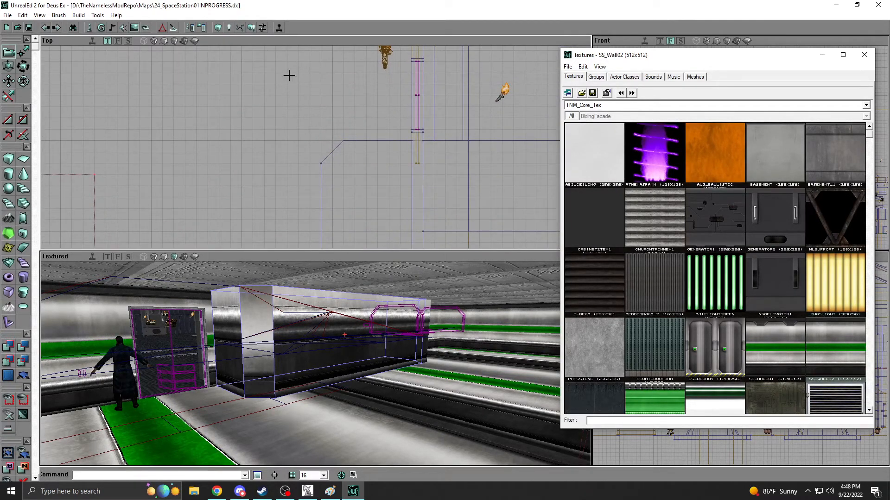
Rebuild the level with both block corners clipped and hide the build options.
{"action": "left_click", "coordinate": [263, 28]}
{"action": "left_click", "coordinate": [247, 325]}
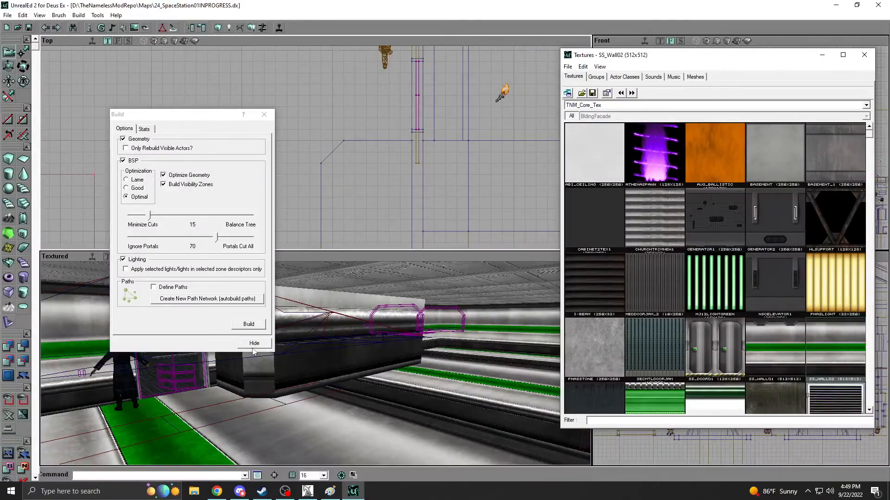
{"action": "left_click", "coordinate": [253, 344]}
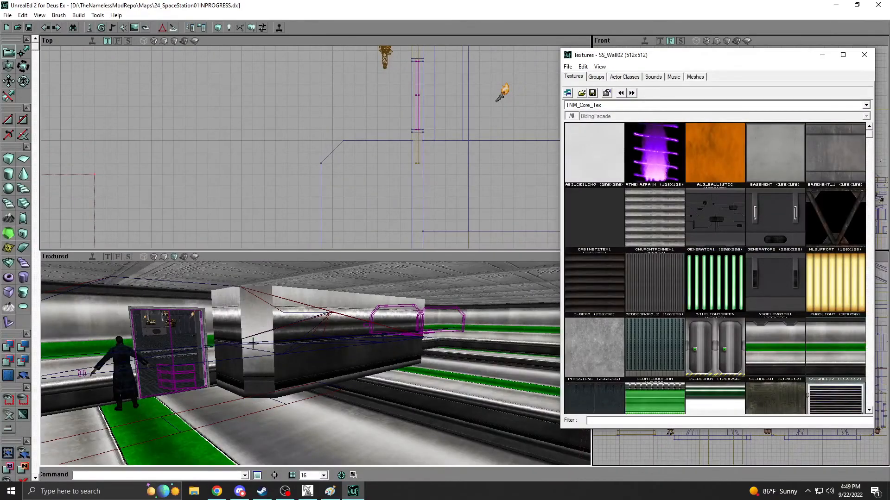
Align the textures of the block's five wall surfaces by wall direction and apply scaling of U 0.25 and V 0.305.
{"action": "right_click", "coordinate": [250, 317]}
{"action": "mouse_move", "coordinate": [301, 385]}
{"action": "left_click", "coordinate": [417, 263]}
{"action": "right_click", "coordinate": [248, 310]}
{"action": "left_click", "coordinate": [269, 312]}
{"action": "left_click", "coordinate": [143, 197]}
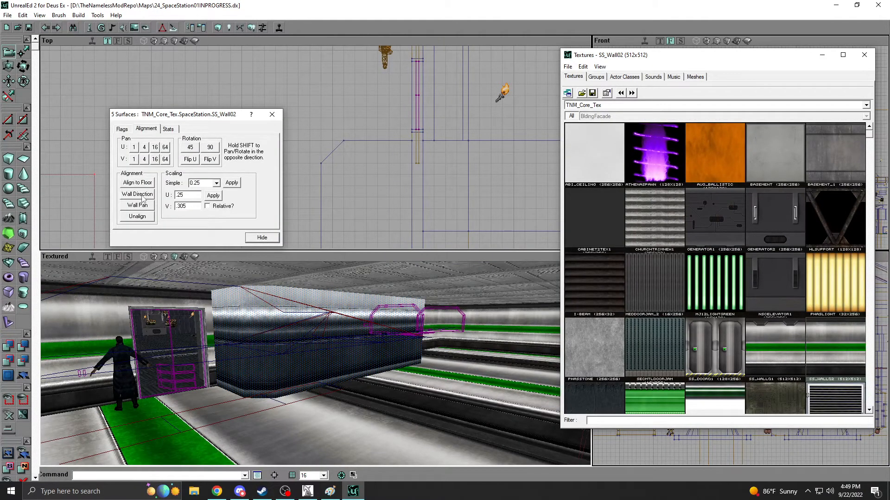
{"action": "left_click", "coordinate": [213, 195]}
{"action": "left_click", "coordinate": [253, 238]}
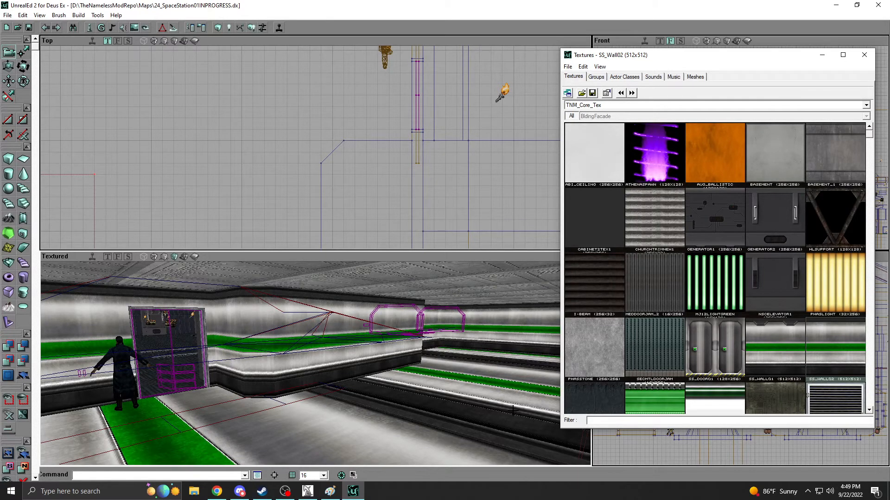
Inspect the surface properties of the existing metal floor near the stairs to identify its texture.
{"action": "left_click", "coordinate": [701, 107]}
{"action": "left_click", "coordinate": [610, 188]}
{"action": "left_click_drag", "start_coordinate": [449, 392], "coordinate": [399, 305]}
{"action": "mouse_move", "coordinate": [341, 333]}
{"action": "right_mouse_down"}
{"action": "mouse_move", "coordinate": [355, 362]}
{"action": "mouse_move", "coordinate": [332, 342]}
{"action": "right_mouse_up"}
{"action": "left_click", "coordinate": [330, 349]}
{"action": "right_click", "coordinate": [318, 351]}
{"action": "left_click", "coordinate": [331, 356]}
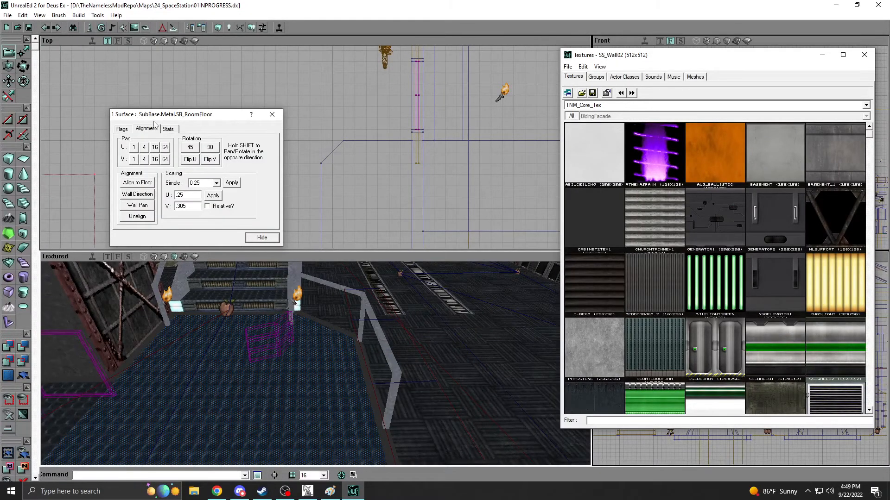
Show all textures of the SubBase package and apply SB_RoomFloor to the new room's floor.
{"action": "left_click", "coordinate": [597, 107]}
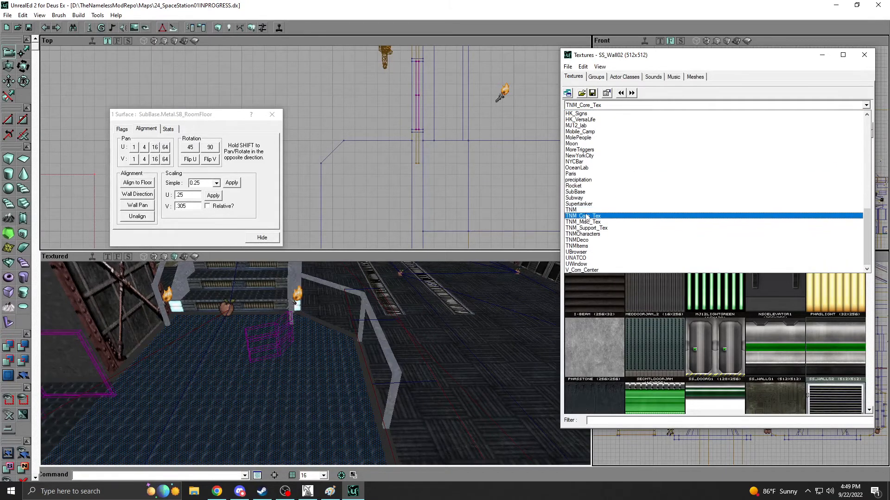
{"action": "left_click", "coordinate": [585, 192]}
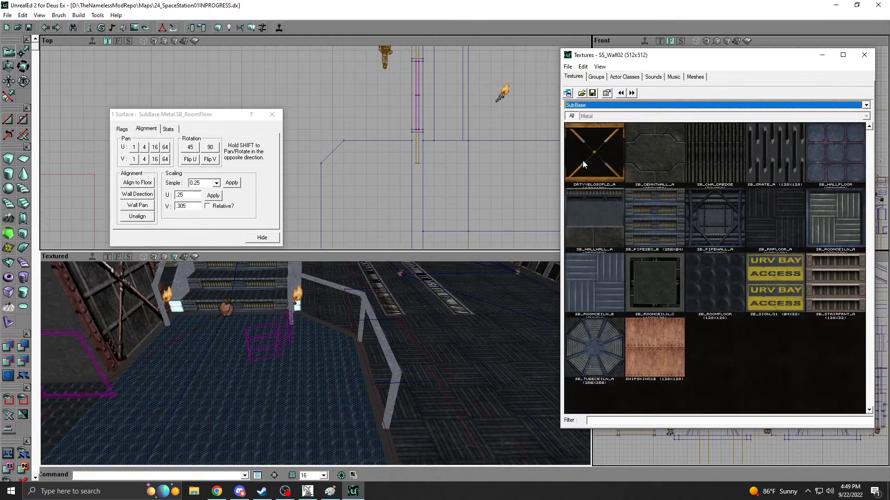
{"action": "double_click", "coordinate": [577, 119]}
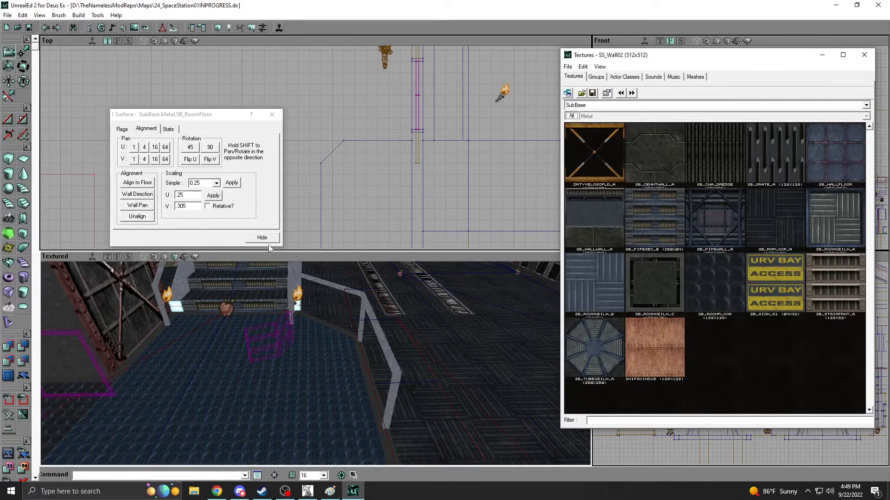
{"action": "left_click", "coordinate": [262, 238]}
{"action": "left_click_drag", "start_coordinate": [328, 360], "coordinate": [341, 330]}
{"action": "left_click", "coordinate": [723, 296]}
Try the SB_RoomCeiln_C texture on the new room's ceiling and examine it up close.
{"action": "right_click_drag", "start_coordinate": [451, 366], "coordinate": [400, 353]}
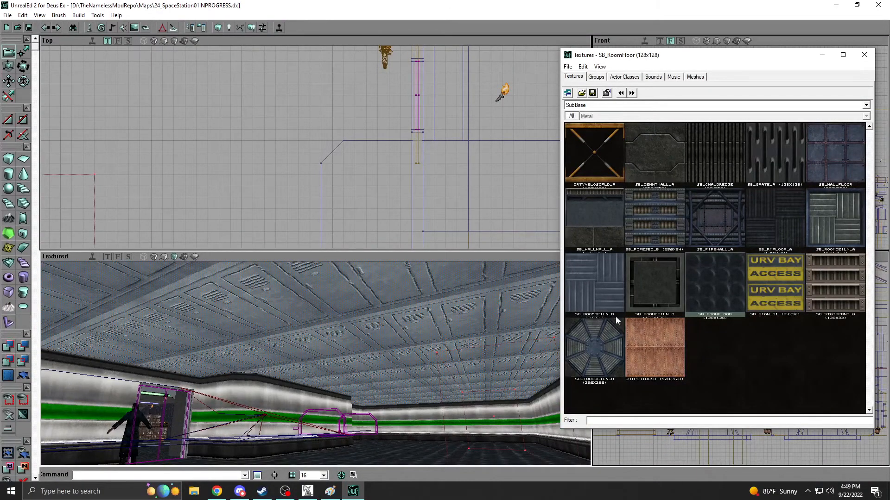
{"action": "right_click_drag", "start_coordinate": [339, 326], "coordinate": [357, 320]}
{"action": "left_click", "coordinate": [641, 294]}
{"action": "right_click_drag", "start_coordinate": [343, 352], "coordinate": [331, 359]}
{"action": "left_click_drag", "start_coordinate": [331, 359], "coordinate": [329, 310]}
{"action": "right_click_drag", "start_coordinate": [329, 311], "coordinate": [301, 342]}
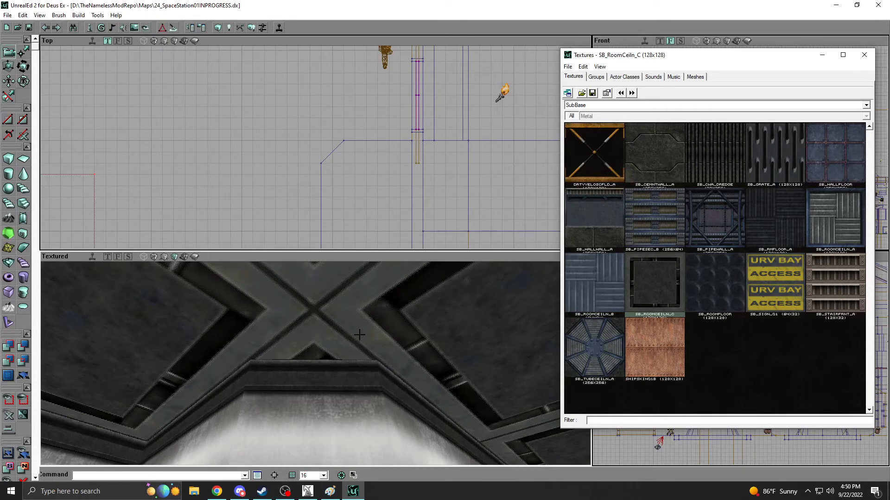
Select the ceiling surface and browse all textures of the V_Com_Center package for an alternative.
{"action": "left_click", "coordinate": [472, 319]}
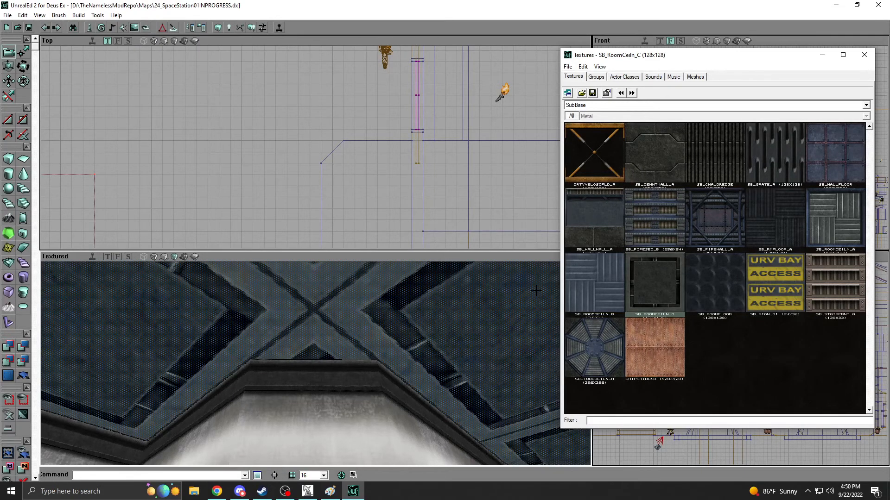
{"action": "left_click", "coordinate": [655, 107]}
{"action": "left_click", "coordinate": [657, 106]}
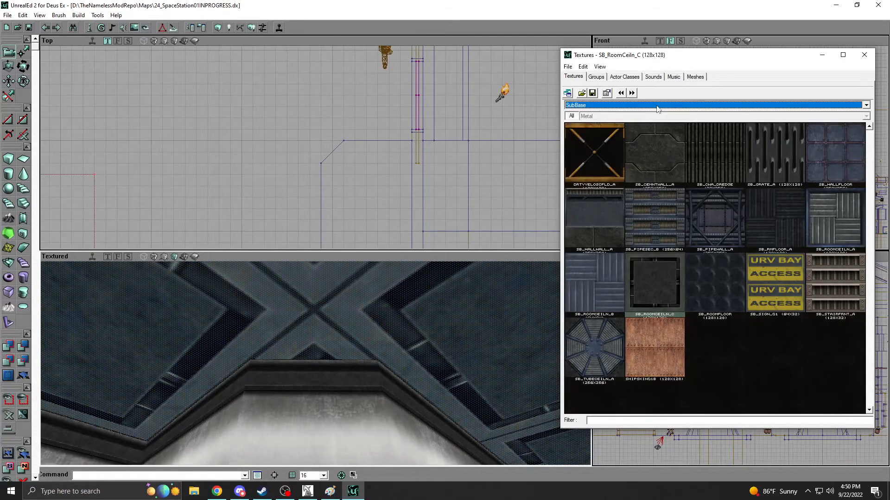
{"action": "left_click", "coordinate": [658, 109]}
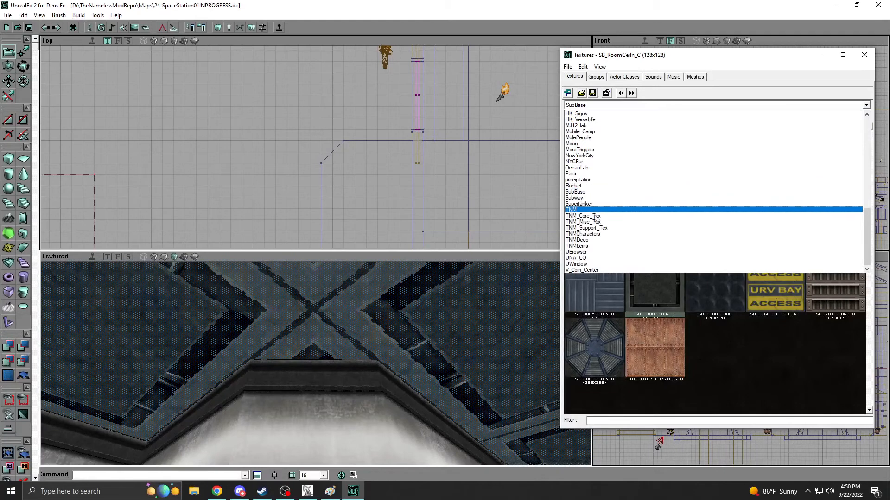
{"action": "left_click", "coordinate": [596, 271]}
{"action": "left_click", "coordinate": [573, 116]}
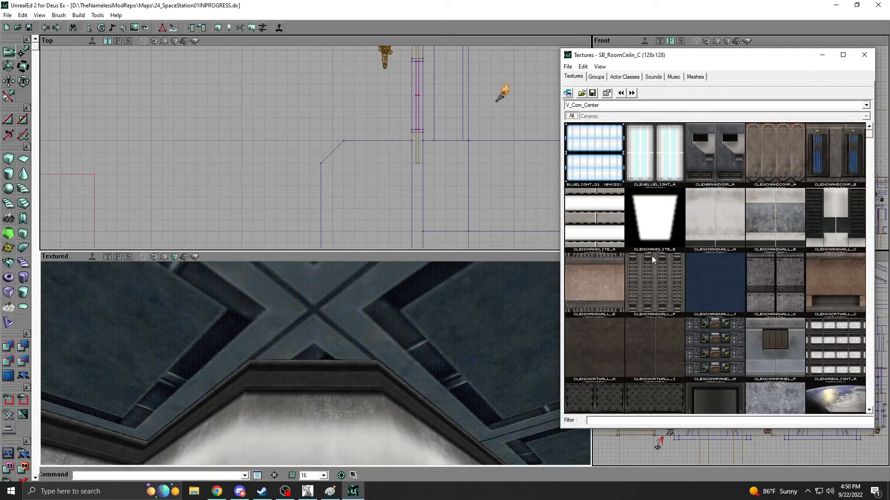
Show all textures of the Airfield package and apply 747carp_sec_B to the new room's ceiling.
{"action": "left_click", "coordinate": [602, 106]}
{"action": "scroll", "coordinate": [602, 139], "scroll_direction": "up", "scroll_amount": 15}
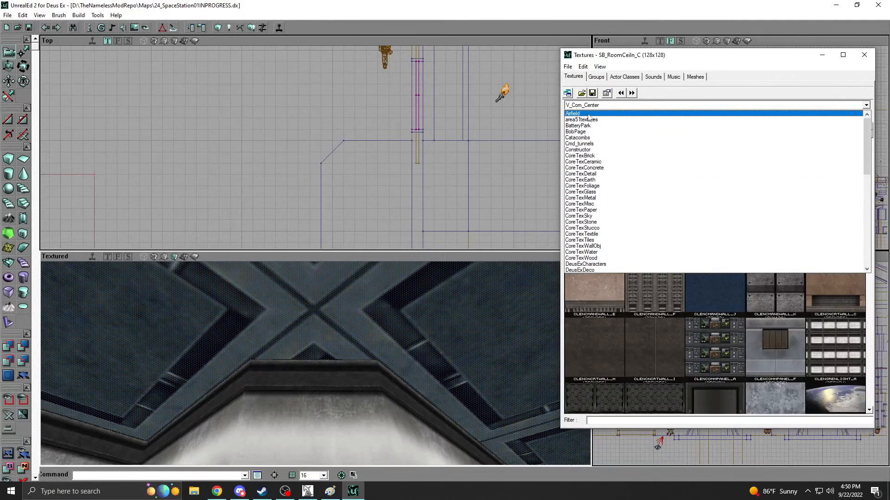
{"action": "left_click", "coordinate": [573, 114]}
{"action": "left_click", "coordinate": [571, 117]}
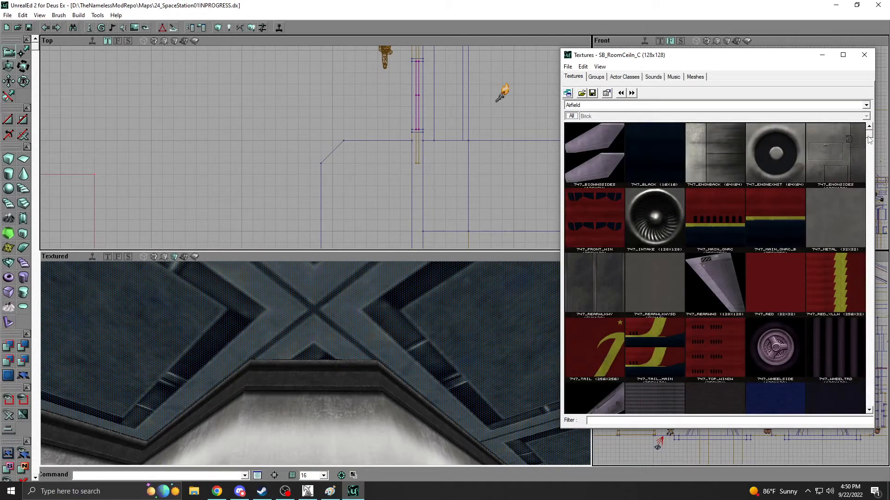
{"action": "scroll", "coordinate": [835, 201], "scroll_direction": "down", "scroll_amount": 6}
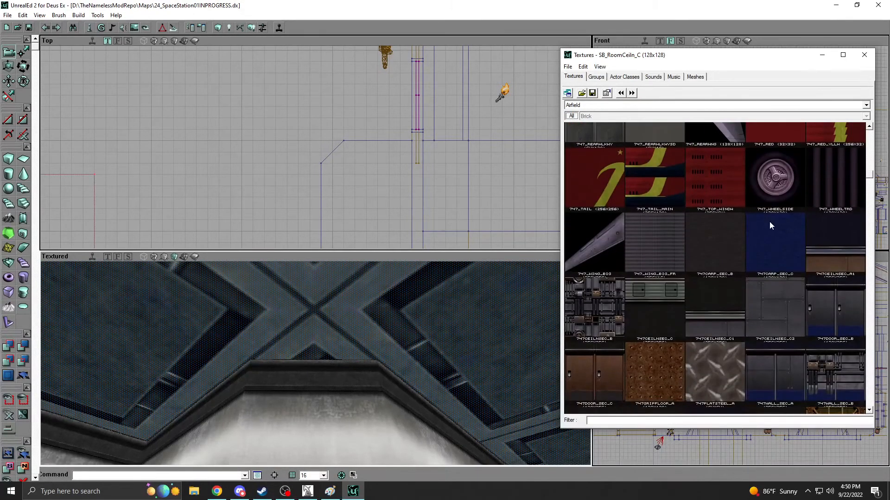
{"action": "left_click", "coordinate": [719, 250]}
{"action": "left_click", "coordinate": [356, 291]}
Examine the new room's ceiling, walls and floor from several viewpoints.
{"action": "right_click_drag", "start_coordinate": [320, 325], "coordinate": [240, 369]}
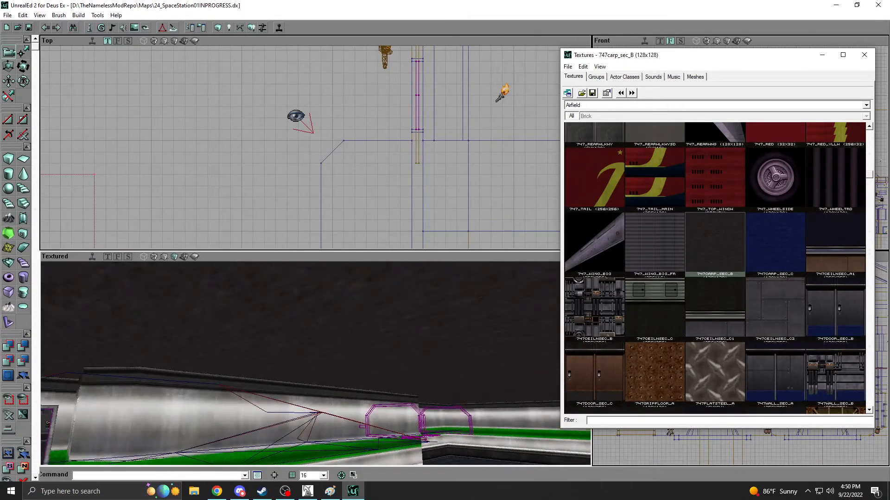
{"action": "right_click_drag", "start_coordinate": [297, 362], "coordinate": [271, 368]}
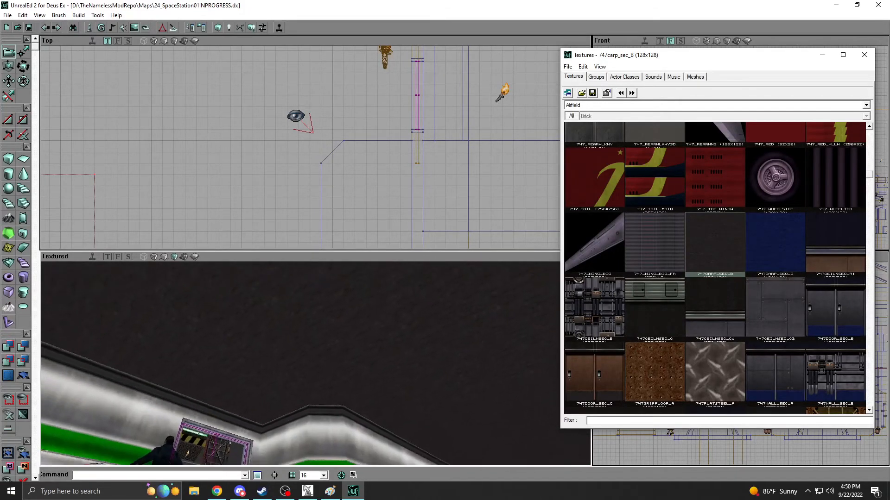
{"action": "right_click_drag", "start_coordinate": [296, 357], "coordinate": [308, 382]}
{"action": "left_click_drag", "start_coordinate": [309, 383], "coordinate": [288, 315]}
{"action": "left_click_drag", "start_coordinate": [297, 361], "coordinate": [232, 403]}
{"action": "right_click_drag", "start_coordinate": [296, 362], "coordinate": [299, 383]}
{"action": "mouse_move", "coordinate": [299, 382]}
{"action": "left_mouse_down"}
{"action": "mouse_move", "coordinate": [290, 413]}
{"action": "mouse_move", "coordinate": [294, 366]}
{"action": "left_mouse_up"}
{"action": "right_click_drag", "start_coordinate": [297, 362], "coordinate": [299, 333]}
{"action": "left_click_drag", "start_coordinate": [298, 333], "coordinate": [283, 306]}
{"action": "right_click_drag", "start_coordinate": [283, 306], "coordinate": [283, 285]}
{"action": "right_click_drag", "start_coordinate": [296, 362], "coordinate": [303, 445]}
{"action": "right_click_drag", "start_coordinate": [329, 297], "coordinate": [330, 325]}
{"action": "left_click_drag", "start_coordinate": [330, 325], "coordinate": [325, 352]}
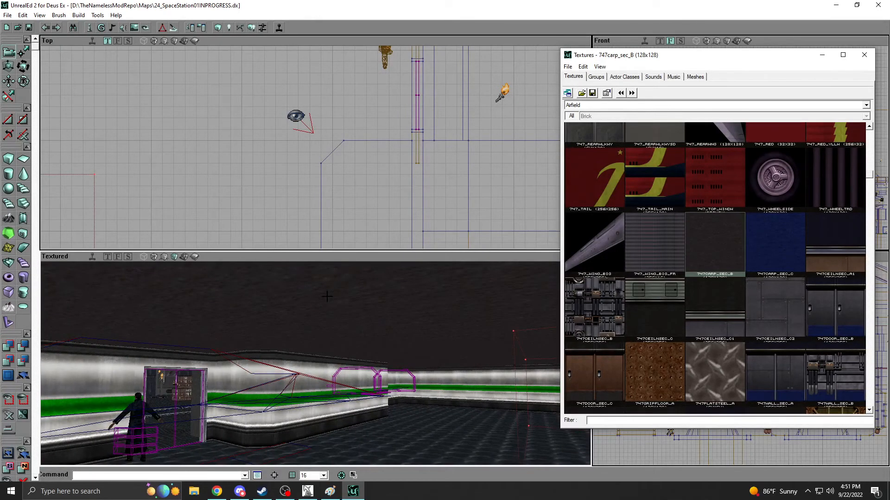
{"action": "right_click_drag", "start_coordinate": [317, 318], "coordinate": [328, 339]}
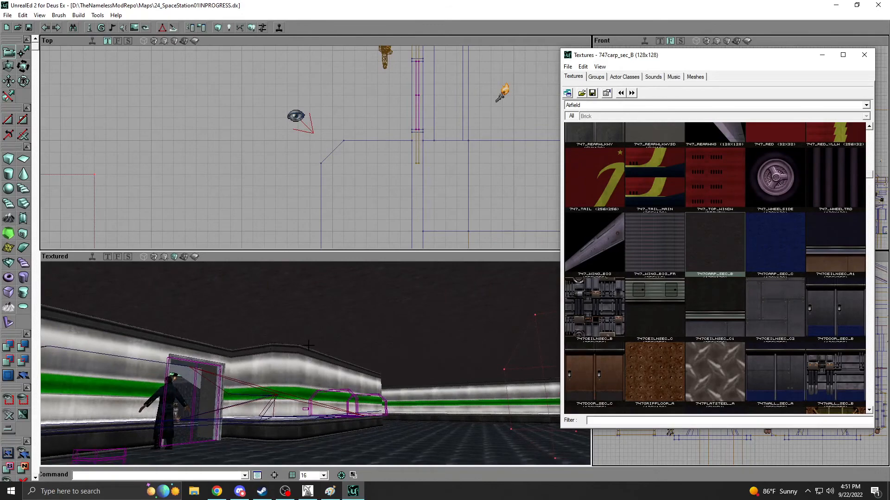
Make SS_Wall02 from the TNM_Core_Tex package the current texture.
{"action": "right_click_drag", "start_coordinate": [316, 162], "coordinate": [284, 185]}
{"action": "left_click_drag", "start_coordinate": [285, 186], "coordinate": [303, 138], "text": "ctrl+shift"}
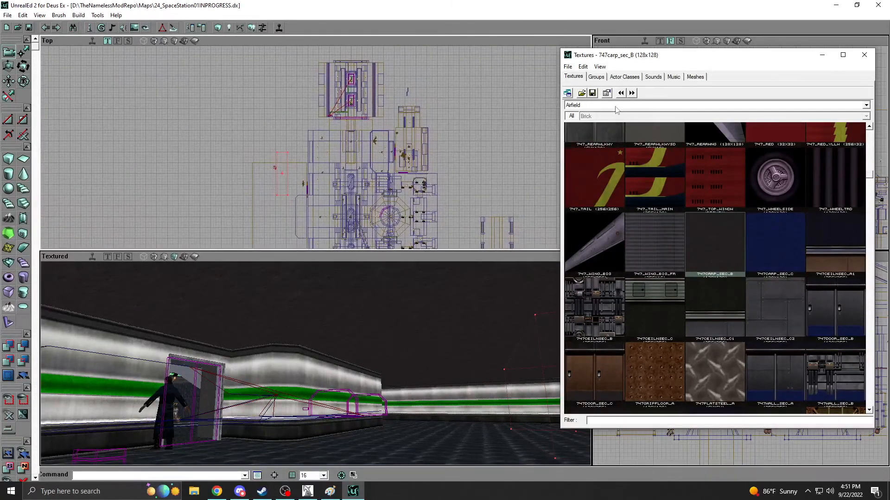
{"action": "left_click", "coordinate": [616, 106]}
{"action": "scroll", "coordinate": [602, 195], "scroll_direction": "down", "scroll_amount": 5}
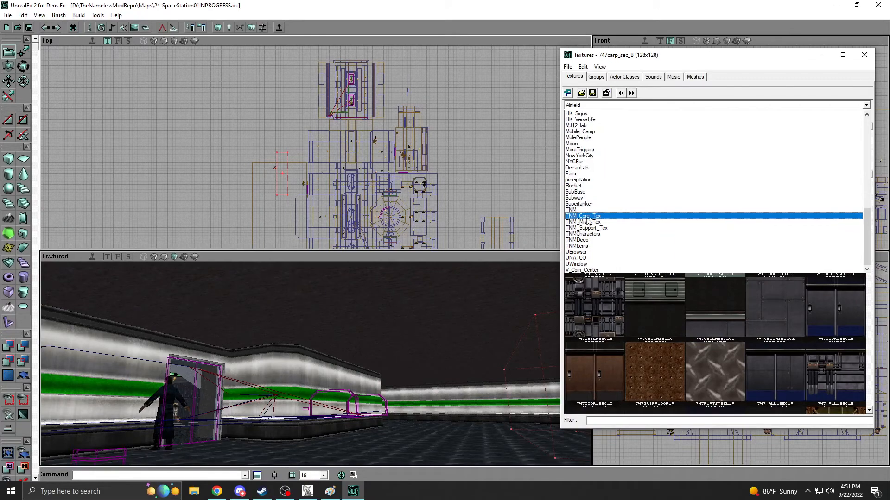
{"action": "left_click", "coordinate": [586, 216]}
{"action": "left_click", "coordinate": [812, 171]}
{"action": "mouse_move", "coordinate": [348, 169]}
{"action": "left_mouse_down"}
{"action": "mouse_move", "coordinate": [335, 172]}
{"action": "mouse_move", "coordinate": [341, 160]}
{"action": "mouse_move", "coordinate": [346, 167]}
{"action": "left_mouse_up"}
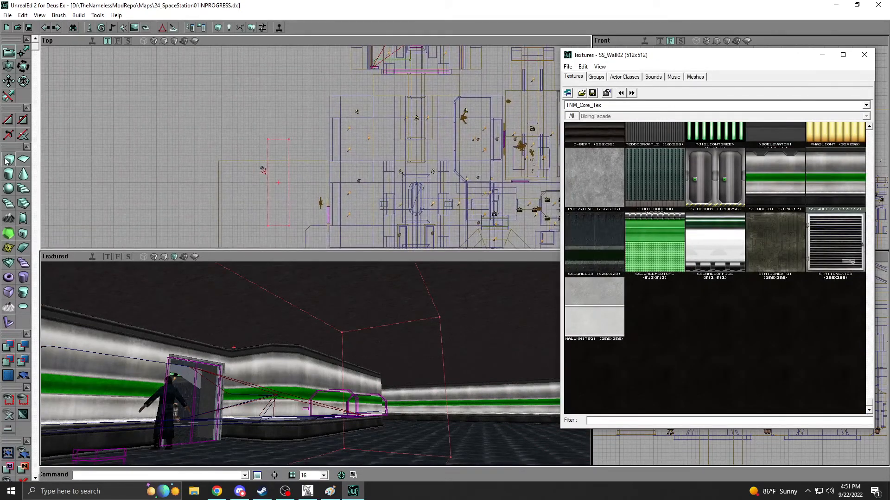
Build a builder brush cube with height 160, width 256 and breadth 640.
{"action": "right_click", "coordinate": [8, 159]}
{"action": "left_click", "coordinate": [624, 184]}
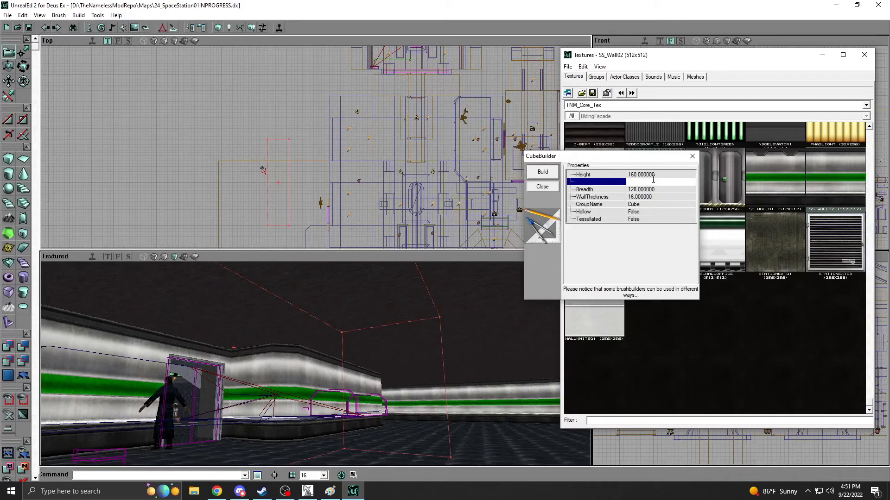
{"action": "type", "text": "256.000000"}
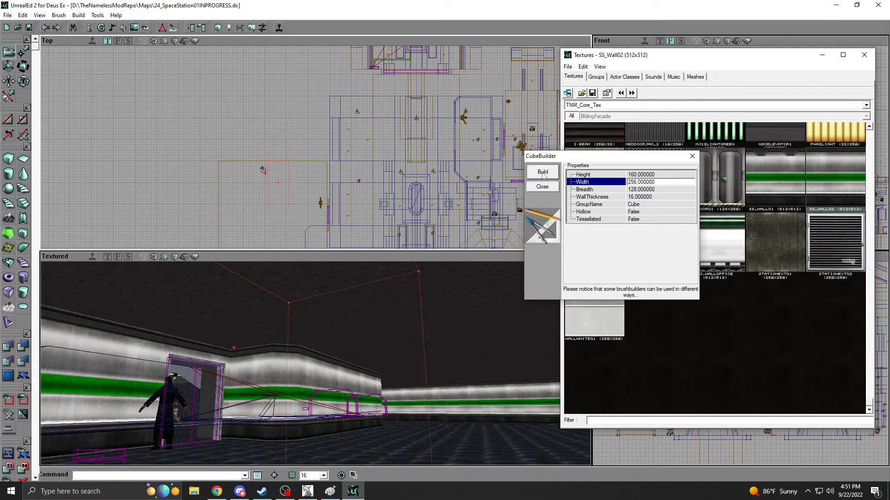
{"action": "left_click", "coordinate": [646, 190]}
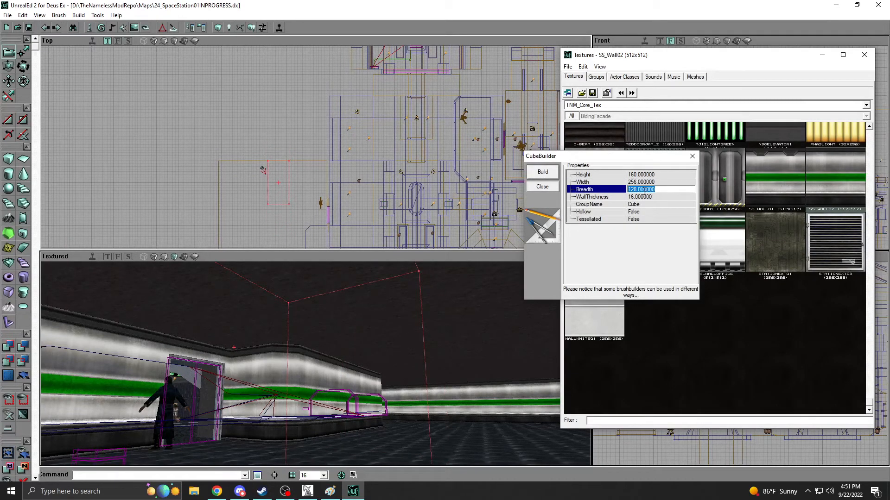
{"action": "type", "text": "640"}
{"action": "left_click", "coordinate": [530, 174]}
Fit the brush cube across the end of the new room beyond the doorway and add it as a solid block.
{"action": "scroll", "coordinate": [247, 167], "scroll_direction": "up", "scroll_amount": 3}
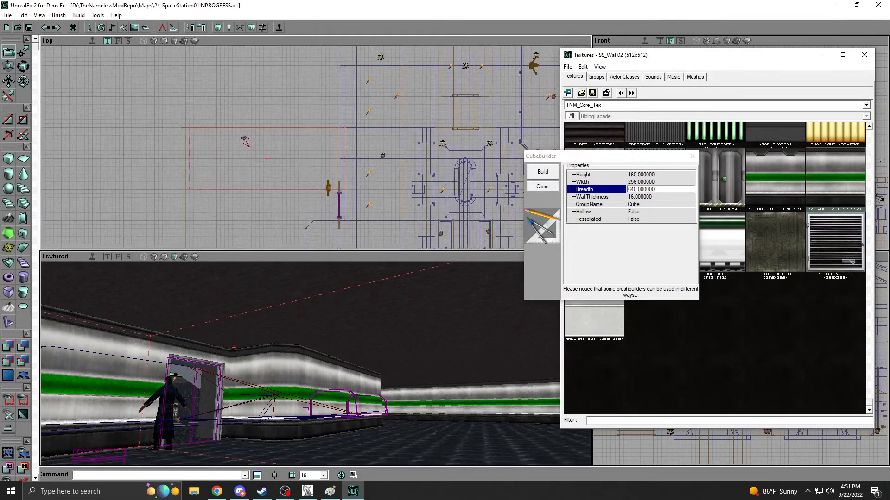
{"action": "left_click_drag", "start_coordinate": [287, 355], "coordinate": [278, 338]}
{"action": "mouse_move", "coordinate": [278, 339]}
{"action": "right_mouse_down"}
{"action": "mouse_move", "coordinate": [248, 342]}
{"action": "mouse_move", "coordinate": [336, 350]}
{"action": "mouse_move", "coordinate": [287, 360]}
{"action": "right_mouse_up"}
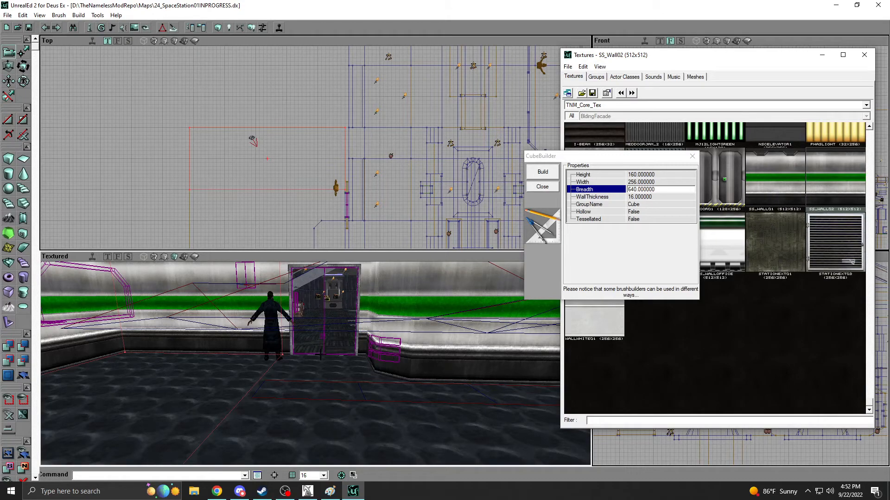
{"action": "right_click_drag", "start_coordinate": [296, 373], "coordinate": [227, 365]}
{"action": "left_click_drag", "start_coordinate": [297, 365], "coordinate": [242, 410]}
{"action": "left_click", "coordinate": [545, 188]}
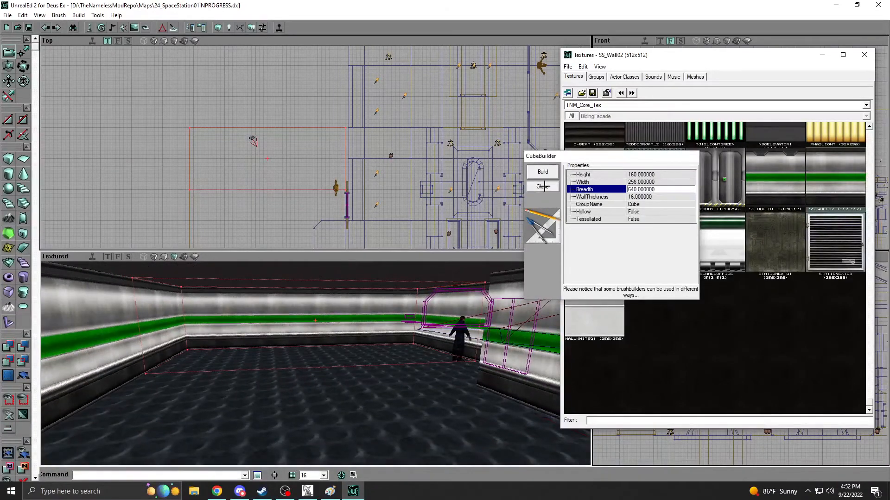
{"action": "left_click", "coordinate": [8, 346]}
{"action": "mouse_move", "coordinate": [186, 362]}
{"action": "left_mouse_down"}
{"action": "mouse_move", "coordinate": [149, 362]}
{"action": "mouse_move", "coordinate": [204, 362]}
{"action": "mouse_move", "coordinate": [174, 380]}
{"action": "left_mouse_up"}
Select the new room's large outer brush in the top view.
{"action": "mouse_move", "coordinate": [279, 157]}
{"action": "left_mouse_down"}
{"action": "mouse_move", "coordinate": [248, 159]}
{"action": "mouse_move", "coordinate": [231, 144]}
{"action": "mouse_move", "coordinate": [257, 149]}
{"action": "left_mouse_up"}
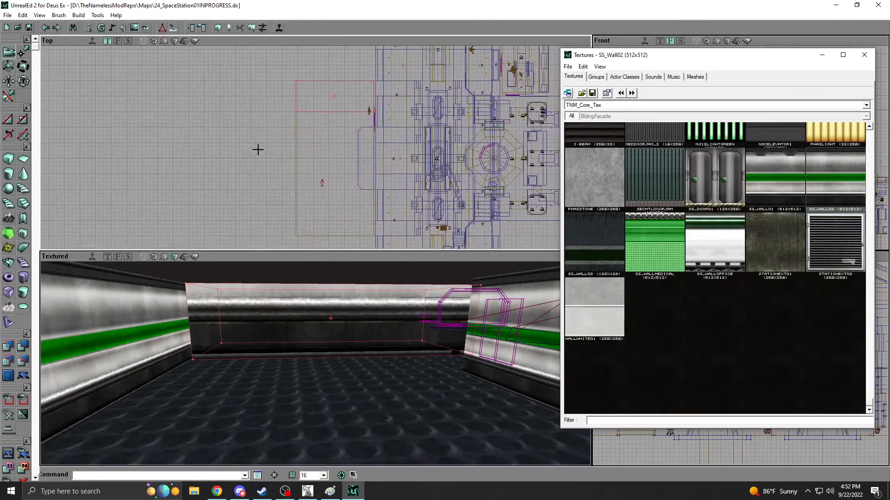
{"action": "left_click", "coordinate": [295, 155]}
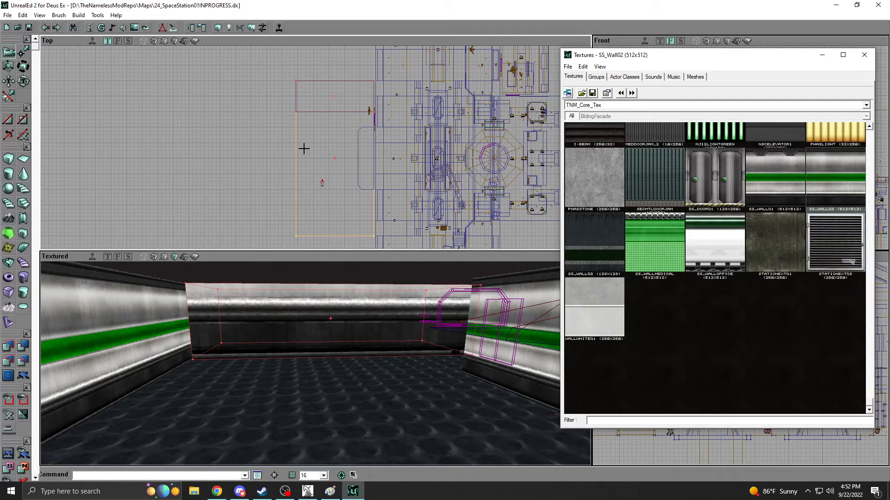
Build a builder brush cube with height 160, width 256 and breadth 256.
{"action": "right_click", "coordinate": [8, 159]}
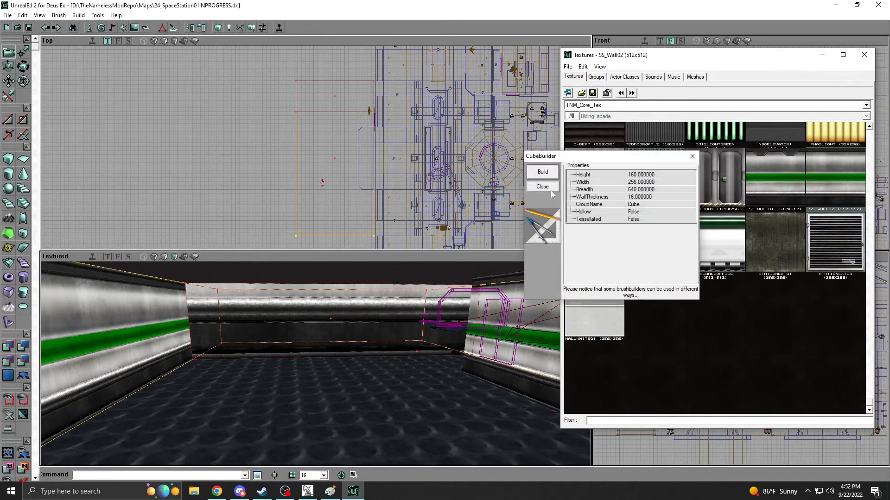
{"action": "left_click", "coordinate": [658, 183]}
{"action": "left_click", "coordinate": [656, 189]}
{"action": "type", "text": "256"}
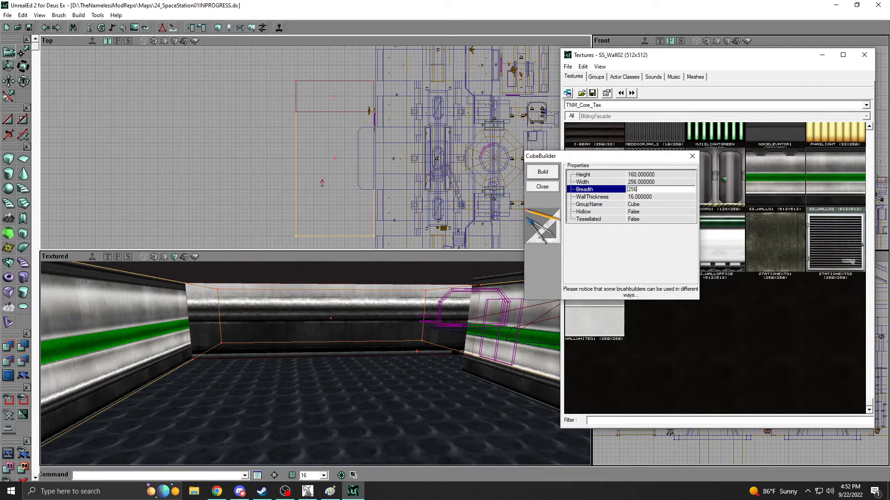
{"action": "left_click", "coordinate": [544, 175]}
Fit the brush cube into the corner between the end block and the room's outer wall and add it as a solid block.
{"action": "left_click", "coordinate": [303, 159]}
{"action": "mouse_move", "coordinate": [337, 160]}
{"action": "left_mouse_down"}
{"action": "mouse_move", "coordinate": [335, 127]}
{"action": "mouse_move", "coordinate": [309, 165]}
{"action": "left_mouse_up"}
{"action": "scroll", "coordinate": [336, 128], "scroll_direction": "up", "scroll_amount": 2}
{"action": "left_click_drag", "start_coordinate": [353, 194], "coordinate": [355, 193], "text": "ctrl+shift"}
{"action": "mouse_move", "coordinate": [262, 350]}
{"action": "left_mouse_down"}
{"action": "mouse_move", "coordinate": [241, 332]}
{"action": "mouse_move", "coordinate": [254, 338]}
{"action": "left_mouse_up"}
{"action": "right_click_drag", "start_coordinate": [254, 337], "coordinate": [245, 328]}
{"action": "left_click_drag", "start_coordinate": [246, 328], "coordinate": [231, 342]}
{"action": "left_click", "coordinate": [538, 189]}
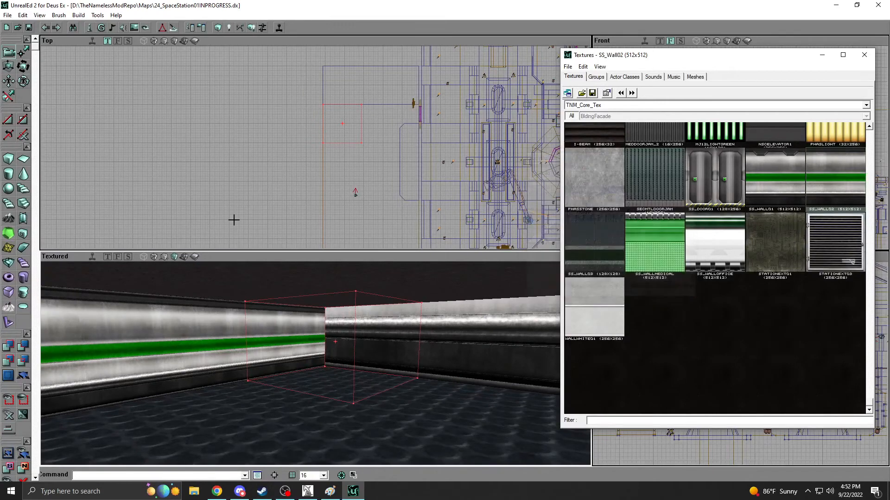
{"action": "left_click", "coordinate": [7, 347]}
{"action": "mouse_move", "coordinate": [231, 354]}
{"action": "left_mouse_down"}
{"action": "mouse_move", "coordinate": [273, 352]}
{"action": "mouse_move", "coordinate": [253, 353]}
{"action": "mouse_move", "coordinate": [305, 367]}
{"action": "left_mouse_up"}
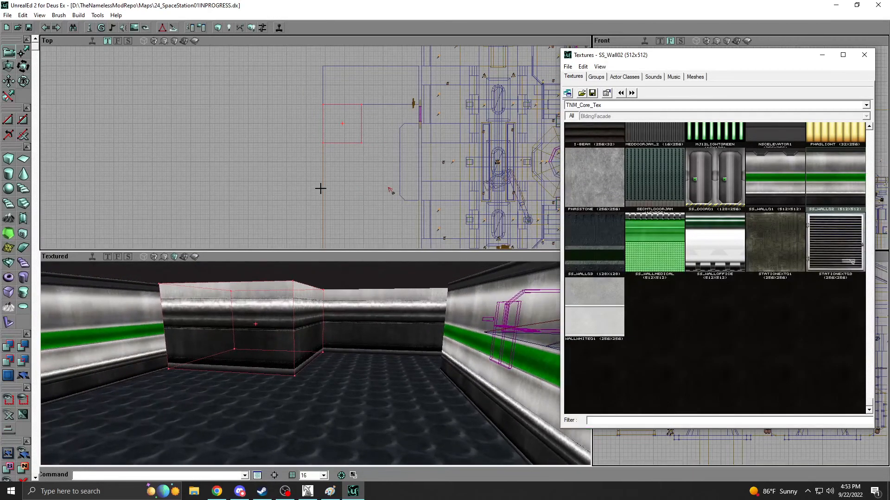
Chamfer the exposed corner of the new corner block with a diagonal brush clip and delete the clipping markers.
{"action": "mouse_move", "coordinate": [320, 189]}
{"action": "left_mouse_down"}
{"action": "mouse_move", "coordinate": [304, 177]}
{"action": "mouse_move", "coordinate": [295, 200]}
{"action": "mouse_move", "coordinate": [296, 183]}
{"action": "mouse_move", "coordinate": [300, 236]}
{"action": "mouse_move", "coordinate": [266, 111]}
{"action": "mouse_move", "coordinate": [333, 180]}
{"action": "left_mouse_up"}
{"action": "left_click", "coordinate": [333, 178]}
{"action": "left_click", "coordinate": [8, 97]}
{"action": "right_click", "coordinate": [347, 179], "text": "ctrl"}
{"action": "mouse_move", "coordinate": [348, 179]}
{"action": "left_mouse_down"}
{"action": "mouse_move", "coordinate": [366, 160]}
{"action": "mouse_move", "coordinate": [361, 180]}
{"action": "mouse_move", "coordinate": [314, 180]}
{"action": "mouse_move", "coordinate": [377, 150]}
{"action": "mouse_move", "coordinate": [377, 134]}
{"action": "left_mouse_up"}
{"action": "right_click", "coordinate": [377, 165], "text": "ctrl"}
{"action": "mouse_move", "coordinate": [317, 329]}
{"action": "left_mouse_down"}
{"action": "mouse_move", "coordinate": [306, 325]}
{"action": "mouse_move", "coordinate": [310, 306]}
{"action": "left_mouse_up"}
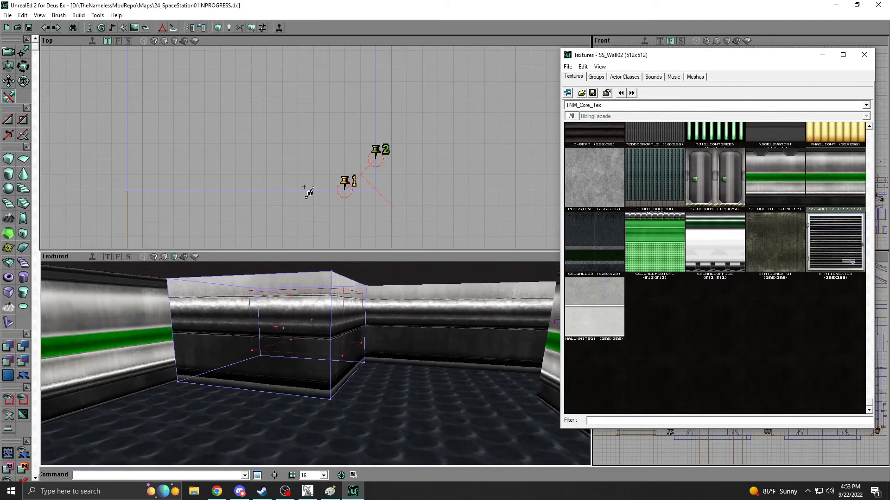
{"action": "left_click_drag", "start_coordinate": [308, 224], "coordinate": [2, 174]}
{"action": "left_click", "coordinate": [5, 121]}
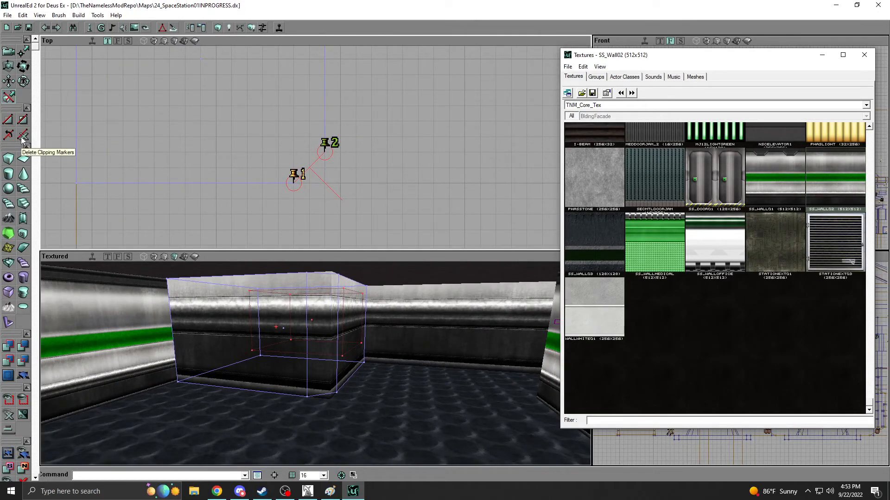
{"action": "left_click", "coordinate": [21, 137]}
{"action": "left_click_drag", "start_coordinate": [186, 125], "coordinate": [239, 134]}
{"action": "mouse_move", "coordinate": [291, 369]}
{"action": "left_mouse_down"}
{"action": "mouse_move", "coordinate": [324, 324]}
{"action": "mouse_move", "coordinate": [259, 338]}
{"action": "mouse_move", "coordinate": [241, 288]}
{"action": "mouse_move", "coordinate": [261, 203]}
{"action": "left_mouse_up"}
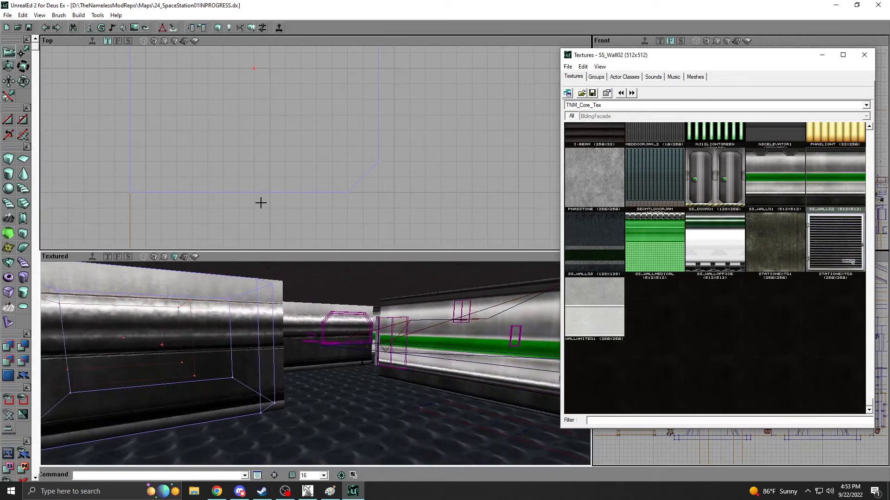
Rebuild the map and align the four end-wall surfaces by wall direction with texture scale U 0.25 and V 0.305.
{"action": "left_click", "coordinate": [261, 28]}
{"action": "left_click", "coordinate": [244, 327]}
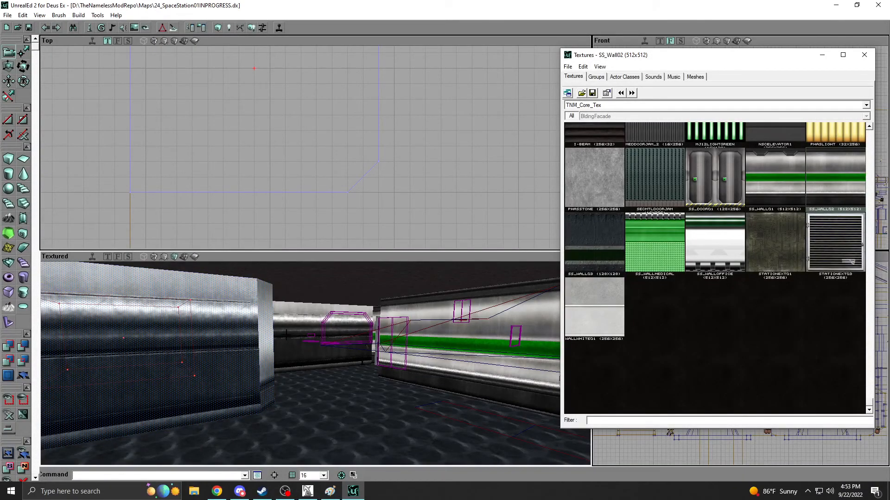
{"action": "left_click_drag", "start_coordinate": [279, 359], "coordinate": [216, 340]}
{"action": "right_click", "coordinate": [220, 328]}
{"action": "right_click", "coordinate": [245, 327]}
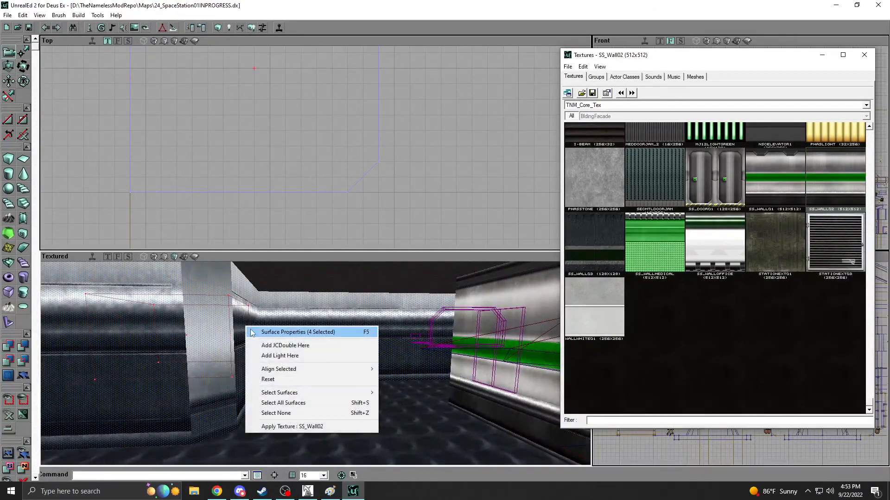
{"action": "left_click", "coordinate": [250, 333]}
{"action": "left_click", "coordinate": [152, 195]}
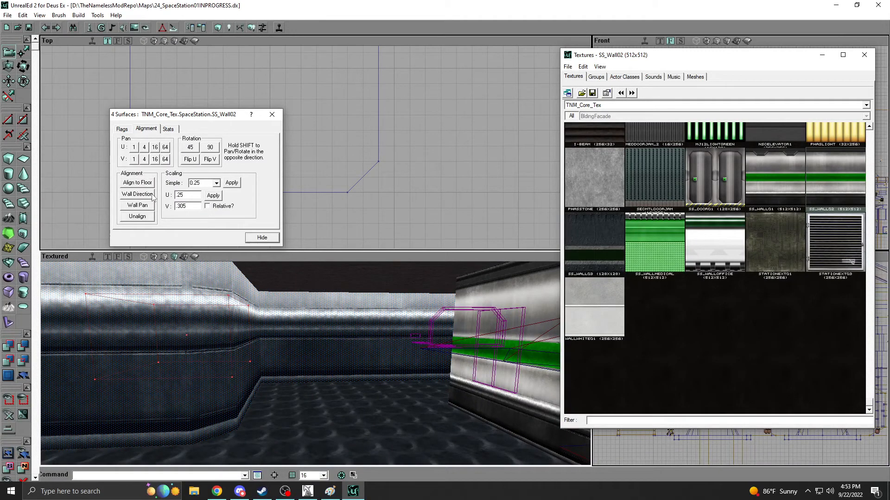
{"action": "left_click", "coordinate": [221, 195]}
{"action": "left_click", "coordinate": [262, 237]}
{"action": "left_click_drag", "start_coordinate": [273, 315], "coordinate": [283, 352]}
{"action": "left_click_drag", "start_coordinate": [371, 297], "coordinate": [323, 297]}
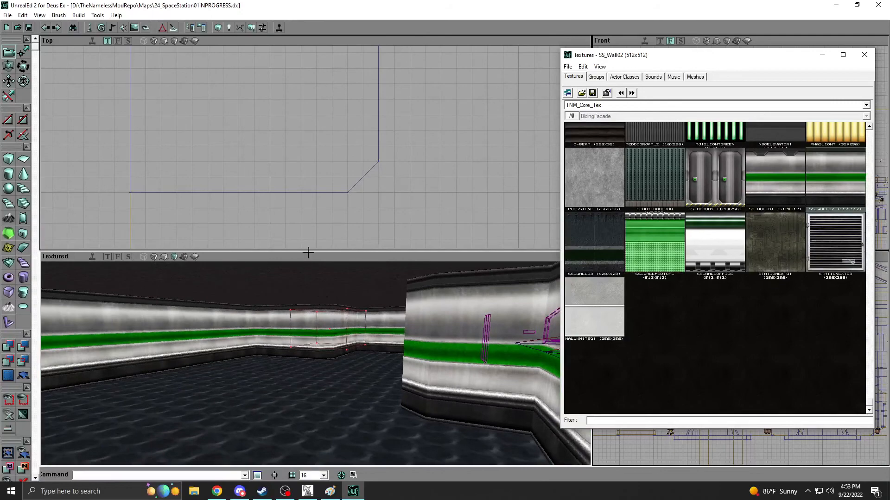
Move the builder brush along the room's outer wall away from the chamfered block and open the cube builder settings.
{"action": "scroll", "coordinate": [353, 216], "scroll_direction": "down", "scroll_amount": 8}
{"action": "left_click_drag", "start_coordinate": [354, 216], "coordinate": [345, 146]}
{"action": "scroll", "coordinate": [345, 145], "scroll_direction": "up", "scroll_amount": 4}
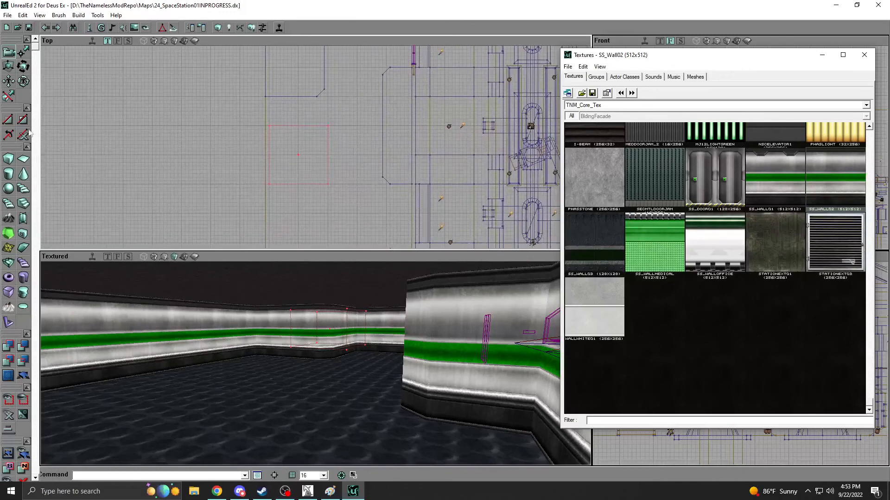
{"action": "right_click", "coordinate": [7, 159]}
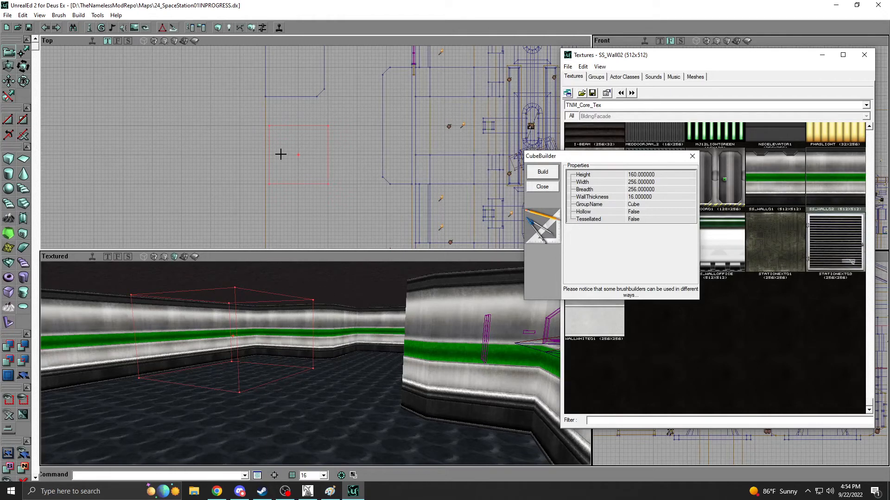
{"action": "mouse_move", "coordinate": [308, 165]}
{"action": "left_mouse_down"}
{"action": "mouse_move", "coordinate": [331, 227]}
{"action": "mouse_move", "coordinate": [311, 204]}
{"action": "mouse_move", "coordinate": [304, 163]}
{"action": "left_mouse_up"}
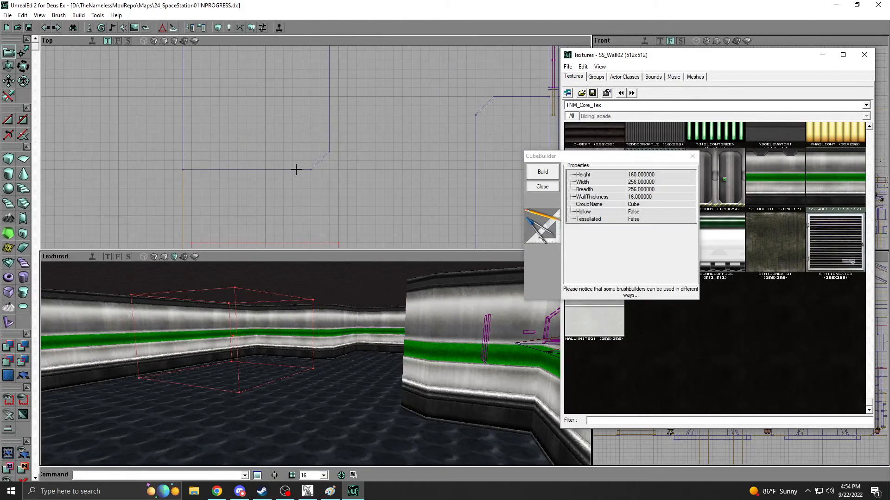
Place two clipping markers diagonally across the chamfered block's corner at the room's outer wall.
{"action": "left_click", "coordinate": [249, 168]}
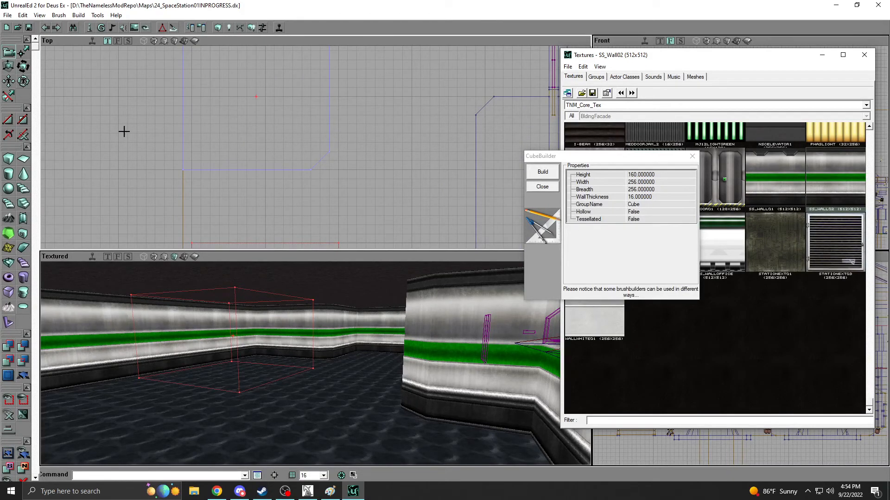
{"action": "left_click", "coordinate": [10, 100]}
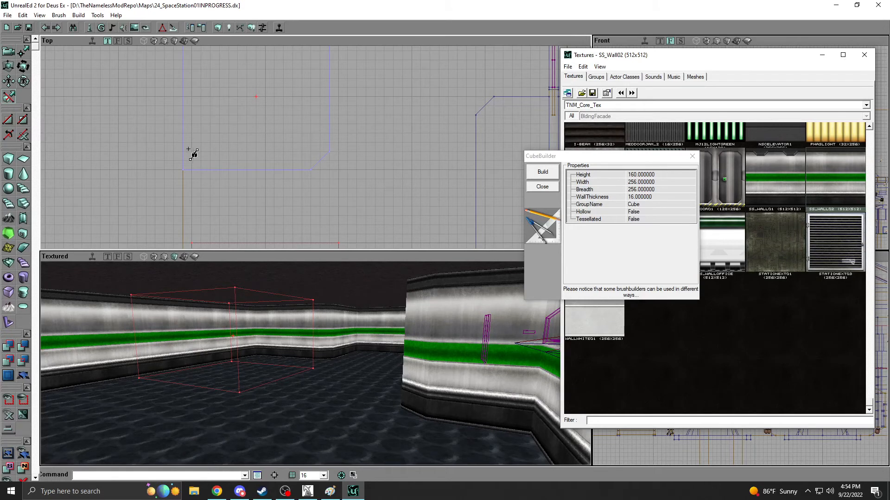
{"action": "left_click_drag", "start_coordinate": [334, 149], "coordinate": [388, 162]}
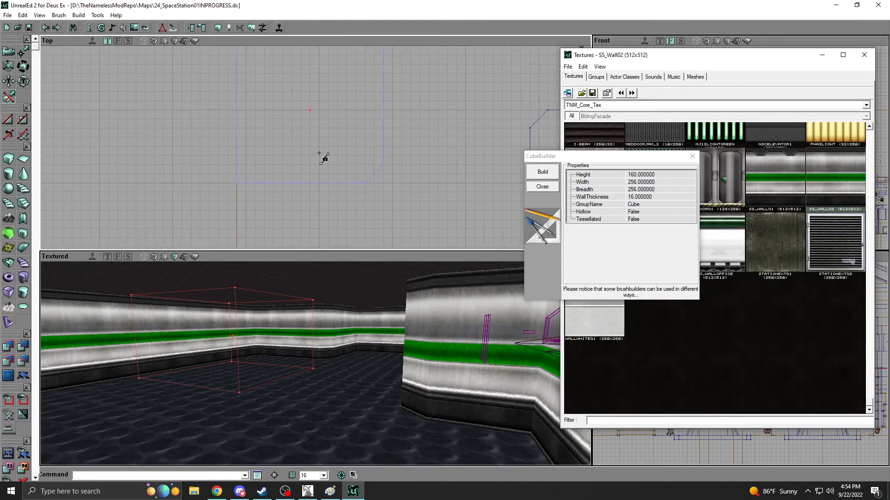
{"action": "left_click", "coordinate": [237, 184]}
{"action": "right_click", "coordinate": [237, 187], "text": "ctrl"}
{"action": "mouse_move", "coordinate": [252, 199]}
{"action": "left_mouse_down"}
{"action": "mouse_move", "coordinate": [309, 185]}
{"action": "mouse_move", "coordinate": [275, 187]}
{"action": "mouse_move", "coordinate": [282, 184]}
{"action": "left_mouse_up"}
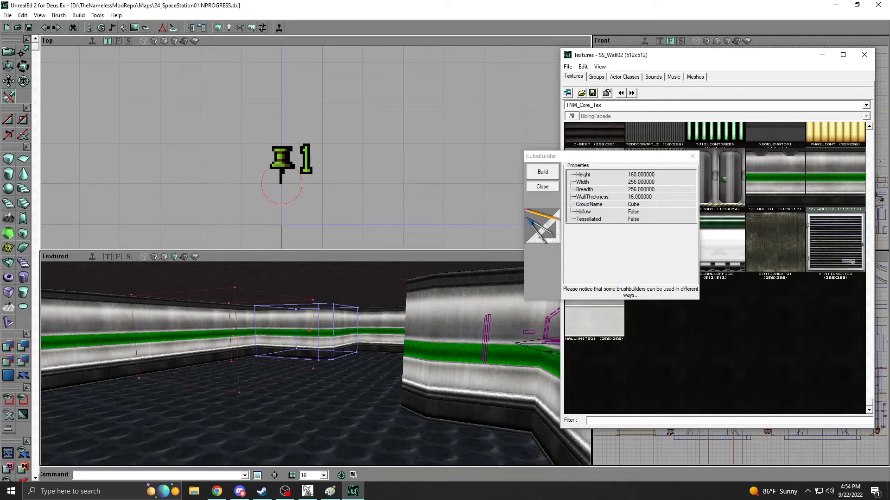
{"action": "left_click_drag", "start_coordinate": [281, 184], "coordinate": [262, 87]}
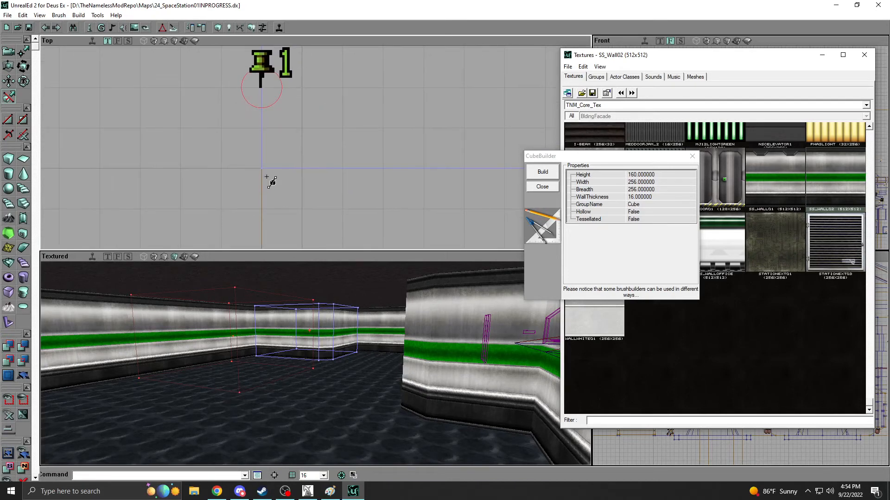
{"action": "right_click", "coordinate": [262, 208], "text": "ctrl"}
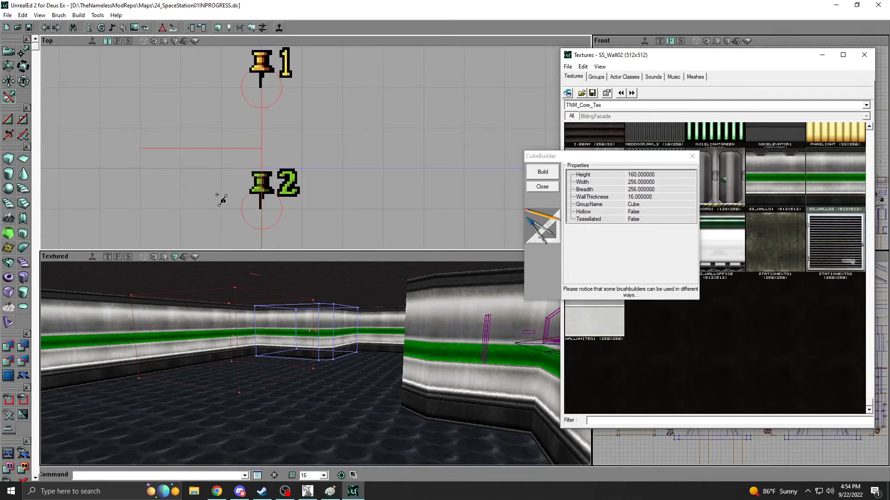
{"action": "left_click_drag", "start_coordinate": [221, 196], "coordinate": [249, 205]}
{"action": "left_click_drag", "start_coordinate": [294, 178], "coordinate": [239, 180], "text": "ctrl"}
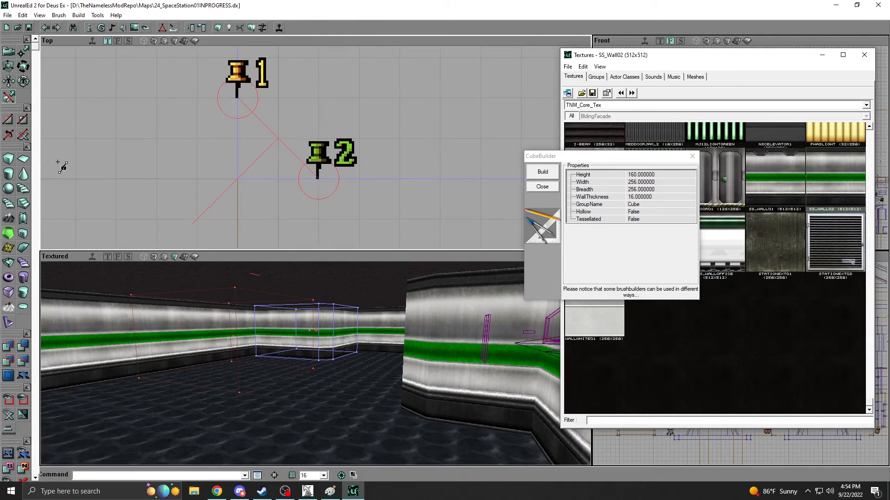
Try clipping the block's outer-wall corner diagonally, undo the cut and delete the clipping markers.
{"action": "left_click", "coordinate": [8, 121]}
{"action": "mouse_move", "coordinate": [244, 404]}
{"action": "left_mouse_down"}
{"action": "mouse_move", "coordinate": [245, 382]}
{"action": "mouse_move", "coordinate": [244, 405]}
{"action": "left_mouse_up"}
{"action": "left_click", "coordinate": [45, 29]}
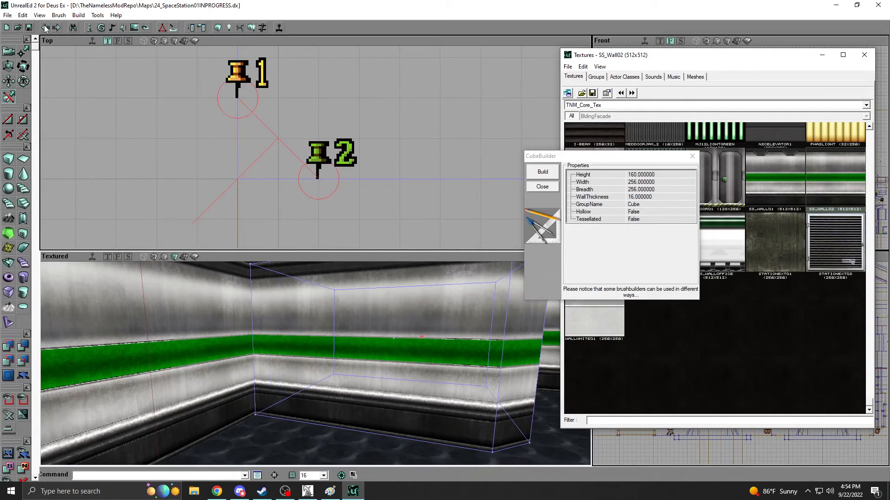
{"action": "left_click", "coordinate": [23, 136]}
{"action": "left_click", "coordinate": [10, 50]}
Build a smaller builder brush cube with height 160, width 96 and breadth 96.
{"action": "mouse_move", "coordinate": [246, 179]}
{"action": "left_mouse_down"}
{"action": "mouse_move", "coordinate": [329, 184]}
{"action": "mouse_move", "coordinate": [304, 163]}
{"action": "left_mouse_up"}
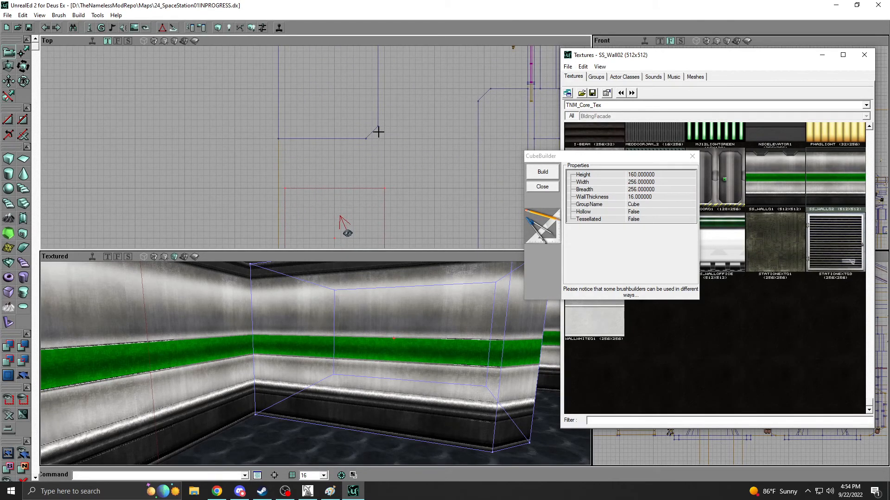
{"action": "left_click_drag", "start_coordinate": [389, 113], "coordinate": [296, 122]}
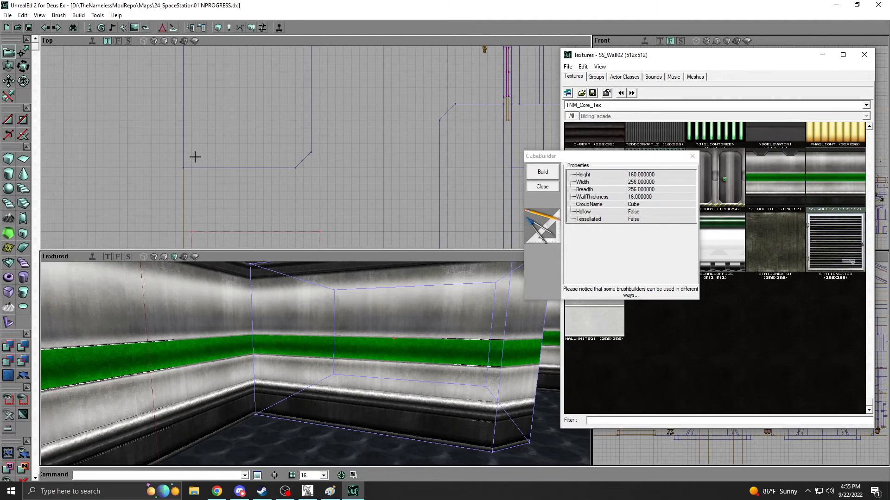
{"action": "mouse_move", "coordinate": [293, 216]}
{"action": "left_mouse_down"}
{"action": "mouse_move", "coordinate": [294, 241]}
{"action": "mouse_move", "coordinate": [284, 210]}
{"action": "mouse_move", "coordinate": [281, 221]}
{"action": "left_mouse_up"}
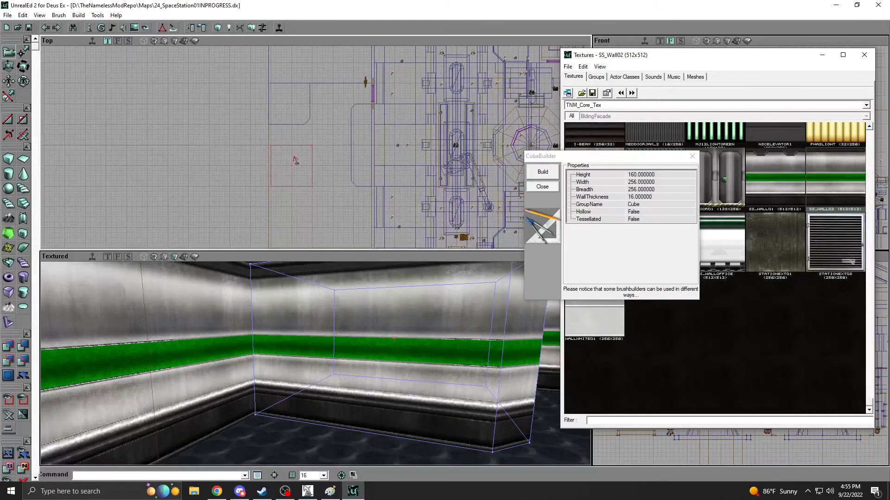
{"action": "left_click", "coordinate": [640, 182]}
{"action": "type", "text": "96"}
{"action": "key", "text": "Tab"}
{"action": "type", "text": "96"}
{"action": "left_click", "coordinate": [543, 172]}
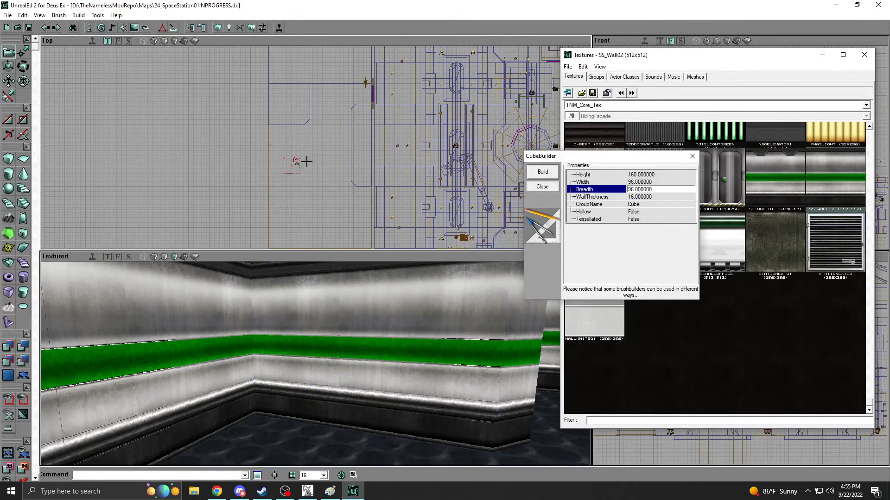
Position the small brush cube on the room's open floor away from the outer wall and add it as a solid pillar.
{"action": "scroll", "coordinate": [317, 153], "scroll_direction": "up", "scroll_amount": 3}
{"action": "scroll", "coordinate": [318, 153], "scroll_direction": "up", "scroll_amount": 1}
{"action": "mouse_move", "coordinate": [318, 153]}
{"action": "left_mouse_down"}
{"action": "mouse_move", "coordinate": [294, 133]}
{"action": "mouse_move", "coordinate": [316, 156]}
{"action": "mouse_move", "coordinate": [280, 164]}
{"action": "left_mouse_up"}
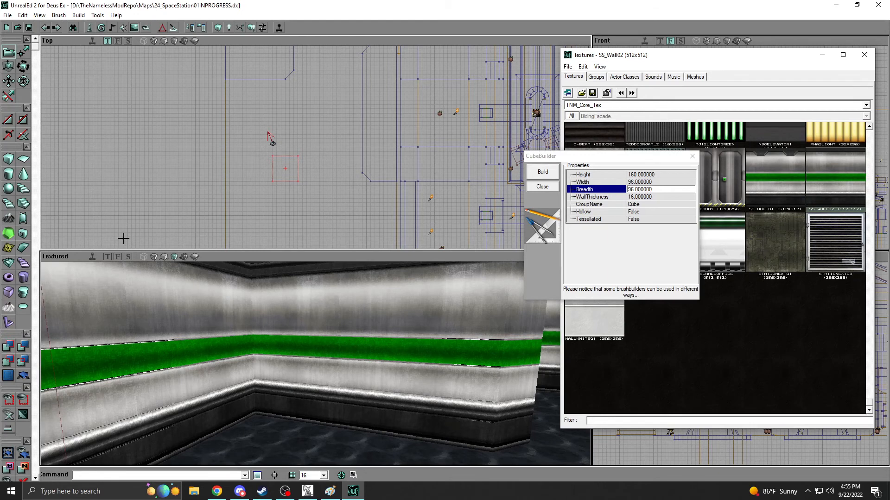
{"action": "left_click_drag", "start_coordinate": [105, 332], "coordinate": [105, 427]}
{"action": "left_click_drag", "start_coordinate": [206, 347], "coordinate": [208, 347]}
{"action": "left_click", "coordinate": [8, 347]}
Move the builder brush aside and chamfer the pillar's first corner with a diagonal brush clip.
{"action": "left_click_drag", "start_coordinate": [232, 162], "coordinate": [319, 133]}
{"action": "scroll", "coordinate": [309, 162], "scroll_direction": "up", "scroll_amount": 3}
{"action": "left_click", "coordinate": [298, 184]}
{"action": "left_click", "coordinate": [7, 97]}
{"action": "right_click", "coordinate": [326, 185], "text": "ctrl"}
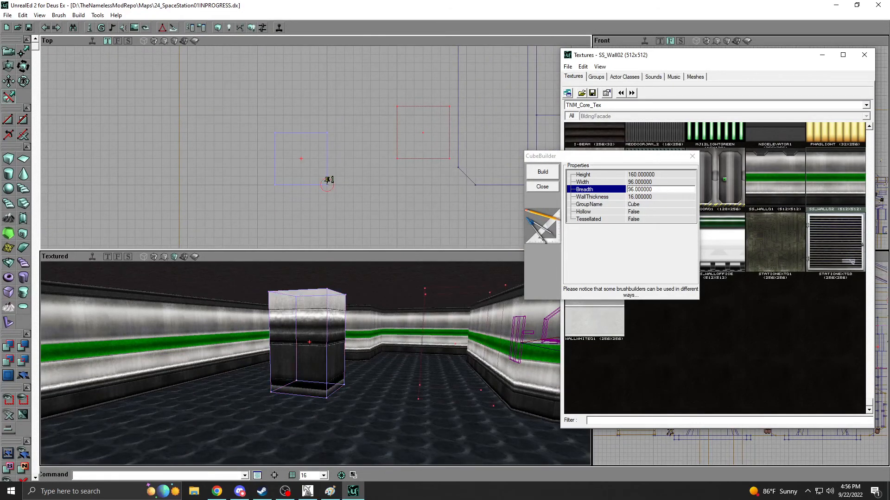
{"action": "scroll", "coordinate": [326, 185], "scroll_direction": "up", "scroll_amount": 3}
{"action": "left_click_drag", "start_coordinate": [320, 153], "coordinate": [321, 138]}
{"action": "right_click", "coordinate": [339, 169], "text": "ctrl"}
{"action": "left_click_drag", "start_coordinate": [339, 169], "coordinate": [332, 171], "text": "ctrl"}
{"action": "scroll", "coordinate": [332, 172], "scroll_direction": "down", "scroll_amount": 3}
{"action": "left_click_drag", "start_coordinate": [225, 180], "coordinate": [271, 173]}
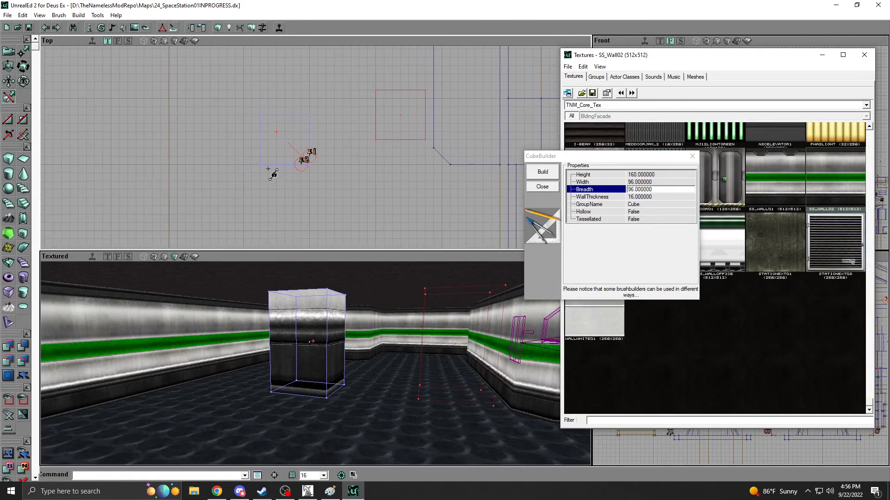
{"action": "left_click", "coordinate": [9, 135]}
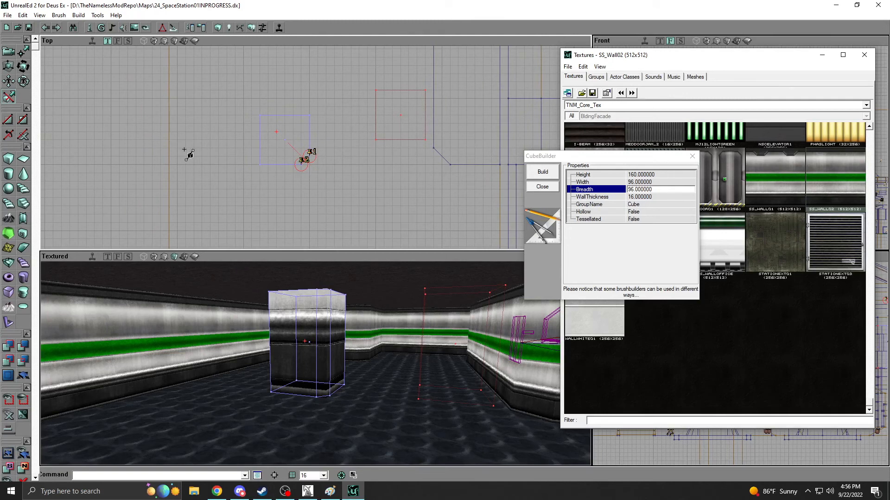
Chamfer the pillar's remaining three corners by shifting it under the same clipping markers, making an octagonal outline.
{"action": "mouse_move", "coordinate": [305, 160]}
{"action": "left_mouse_down", "text": "ctrl+shift"}
{"action": "mouse_move", "coordinate": [264, 118]}
{"action": "mouse_move", "coordinate": [355, 133]}
{"action": "left_mouse_up", "text": "ctrl+shift"}
{"action": "left_click", "coordinate": [7, 122]}
{"action": "scroll", "coordinate": [302, 157], "scroll_direction": "up", "scroll_amount": 2}
{"action": "left_click", "coordinate": [281, 139], "text": "ctrl"}
{"action": "mouse_move", "coordinate": [282, 139]}
{"action": "left_mouse_down", "text": "ctrl+shift"}
{"action": "mouse_move", "coordinate": [283, 179]}
{"action": "mouse_move", "coordinate": [260, 148]}
{"action": "left_mouse_up", "text": "ctrl+shift"}
{"action": "left_click", "coordinate": [7, 121]}
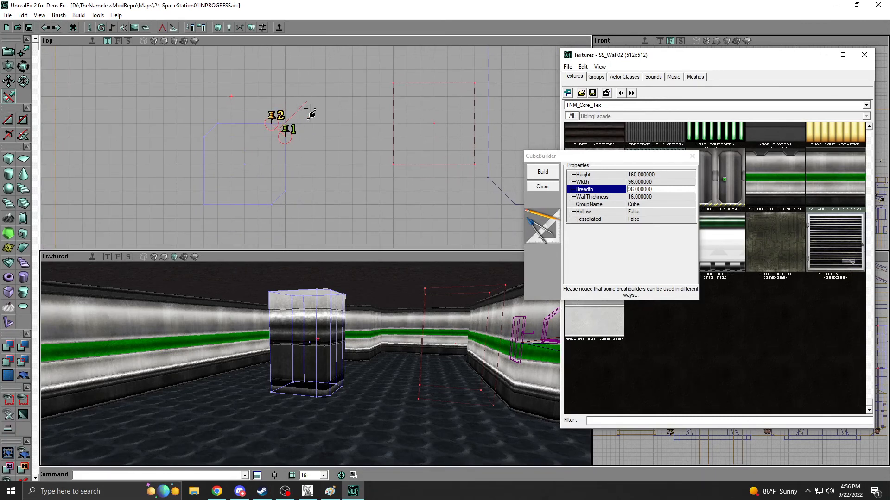
{"action": "left_click", "coordinate": [7, 135]}
{"action": "mouse_move", "coordinate": [233, 117]}
{"action": "left_mouse_down", "text": "ctrl+shift"}
{"action": "mouse_move", "coordinate": [139, 170]}
{"action": "mouse_move", "coordinate": [166, 184]}
{"action": "left_mouse_up", "text": "ctrl+shift"}
{"action": "left_click", "coordinate": [8, 121]}
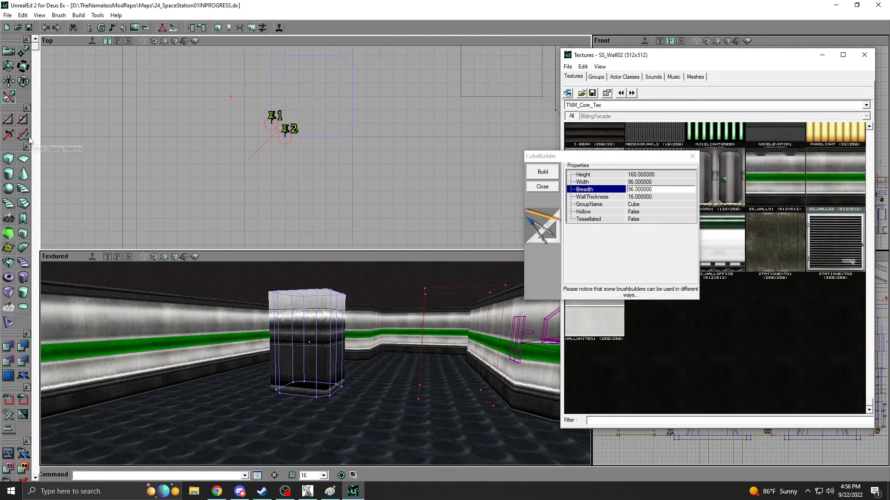
{"action": "left_click", "coordinate": [8, 52]}
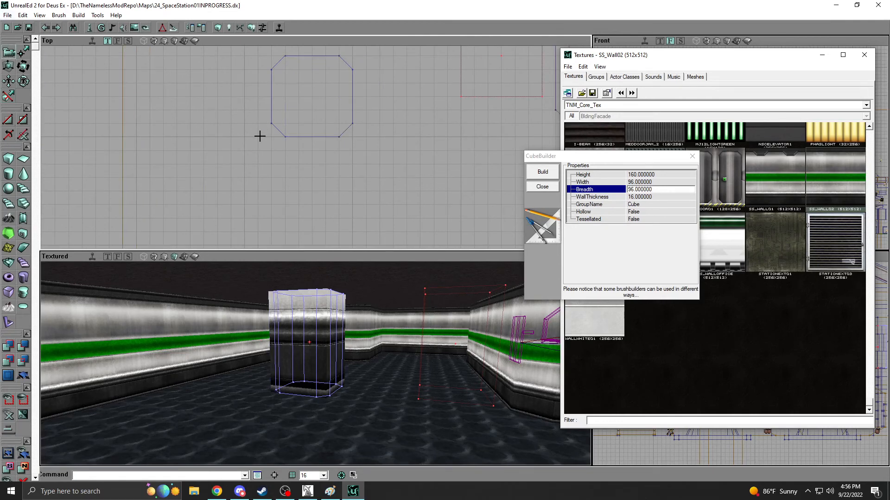
Rebuild the builder brush beside the octagonal pillar as a cube with width 64 and breadth 128.
{"action": "scroll", "coordinate": [351, 222], "scroll_direction": "down", "scroll_amount": 4}
{"action": "mouse_move", "coordinate": [362, 124]}
{"action": "left_mouse_down"}
{"action": "mouse_move", "coordinate": [363, 158]}
{"action": "mouse_move", "coordinate": [352, 171]}
{"action": "mouse_move", "coordinate": [284, 170]}
{"action": "left_mouse_up"}
{"action": "left_click_drag", "start_coordinate": [431, 244], "coordinate": [380, 244]}
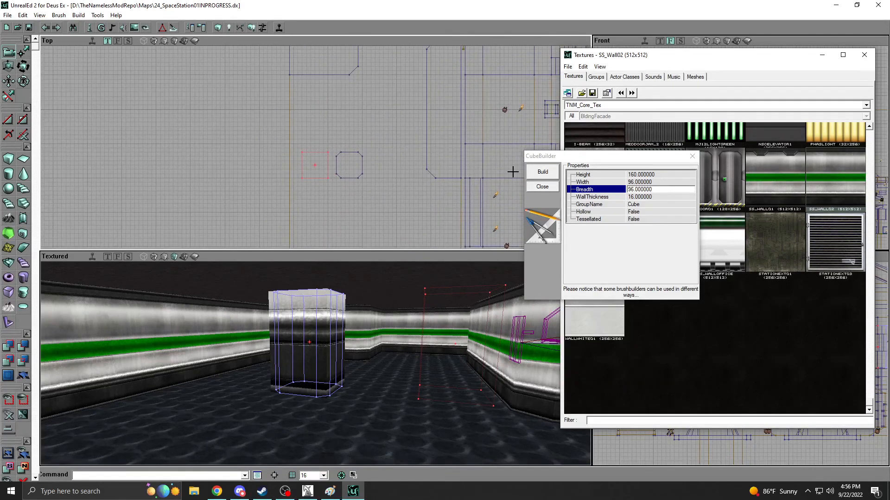
{"action": "left_click", "coordinate": [650, 182]}
{"action": "type", "text": "64"}
{"action": "key", "text": "Tab"}
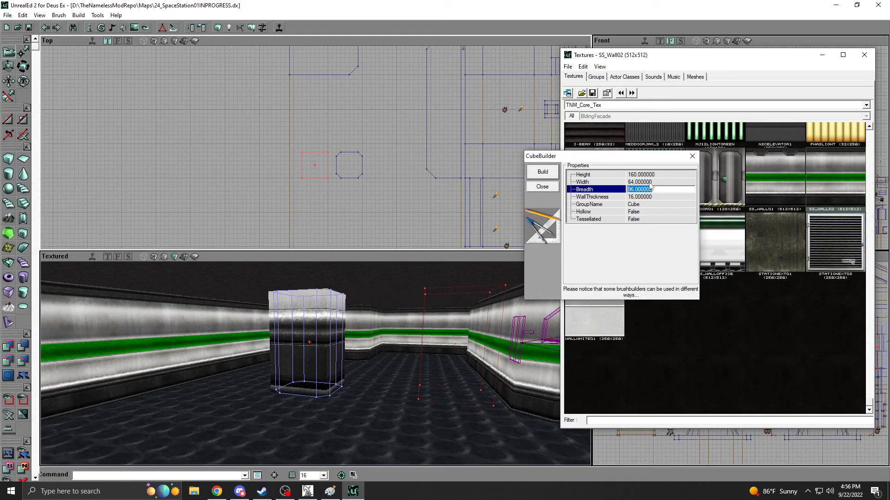
{"action": "type", "text": "128"}
{"action": "left_click", "coordinate": [543, 170]}
Enlarge the builder brush to breadth 144 and shift it slightly toward the octagonal pillar.
{"action": "left_click_drag", "start_coordinate": [365, 163], "coordinate": [330, 165]}
{"action": "scroll", "coordinate": [330, 153], "scroll_direction": "up", "scroll_amount": 3}
{"action": "mouse_move", "coordinate": [320, 297]}
{"action": "right_mouse_down"}
{"action": "mouse_move", "coordinate": [301, 297]}
{"action": "mouse_move", "coordinate": [339, 288]}
{"action": "mouse_move", "coordinate": [303, 290]}
{"action": "right_mouse_up"}
{"action": "right_click_drag", "start_coordinate": [179, 358], "coordinate": [205, 357]}
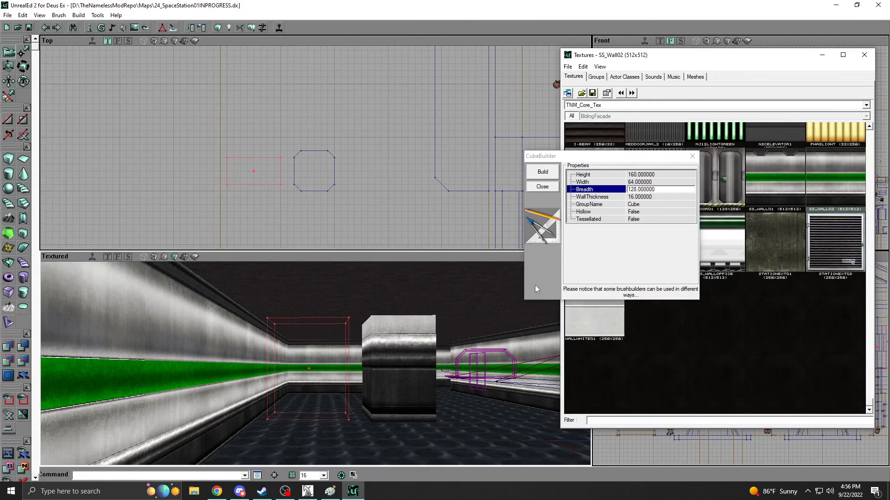
{"action": "left_click", "coordinate": [654, 189]}
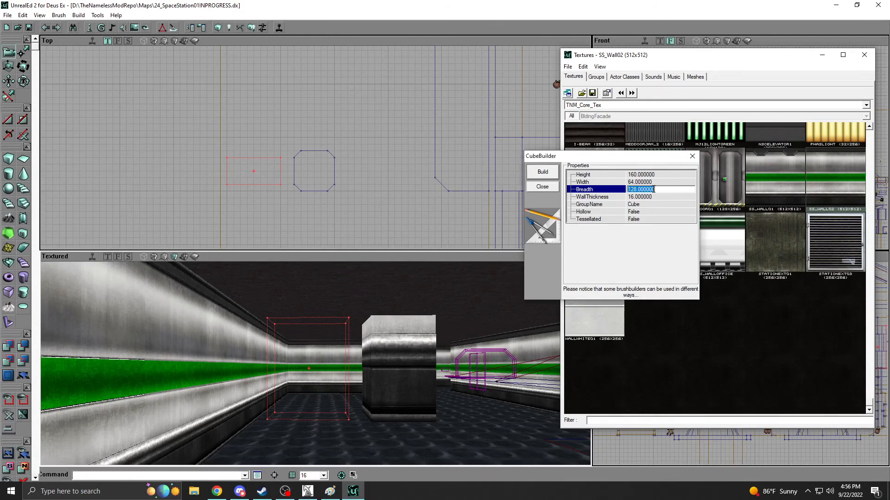
{"action": "type", "text": "144"}
{"action": "left_click", "coordinate": [541, 173]}
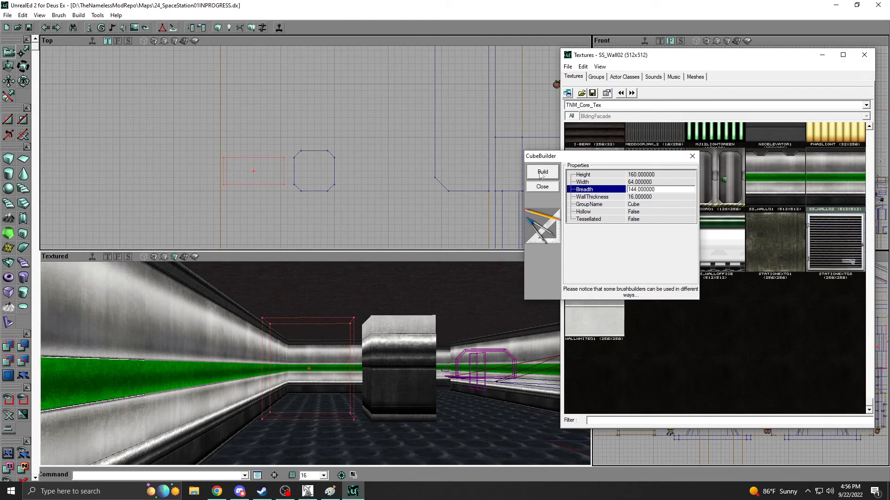
{"action": "left_click", "coordinate": [223, 163]}
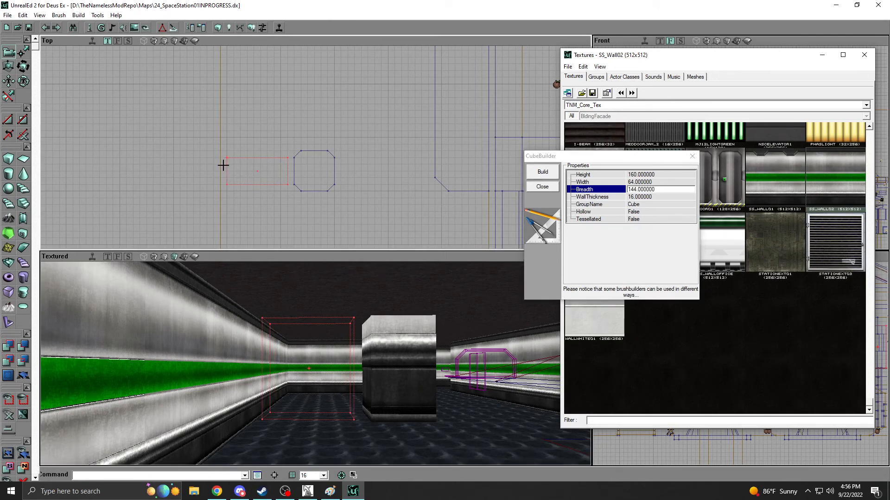
Rebuild the builder brush with breadth 160 and move the cube settings dialog clear of the texture browser.
{"action": "left_click", "coordinate": [638, 189]}
{"action": "type", "text": "160"}
{"action": "left_click", "coordinate": [543, 172]}
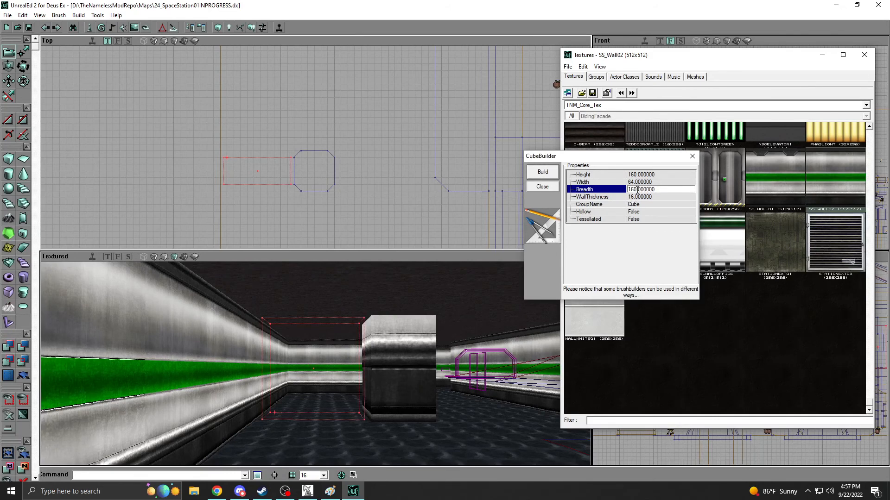
{"action": "left_click_drag", "start_coordinate": [602, 161], "coordinate": [440, 211]}
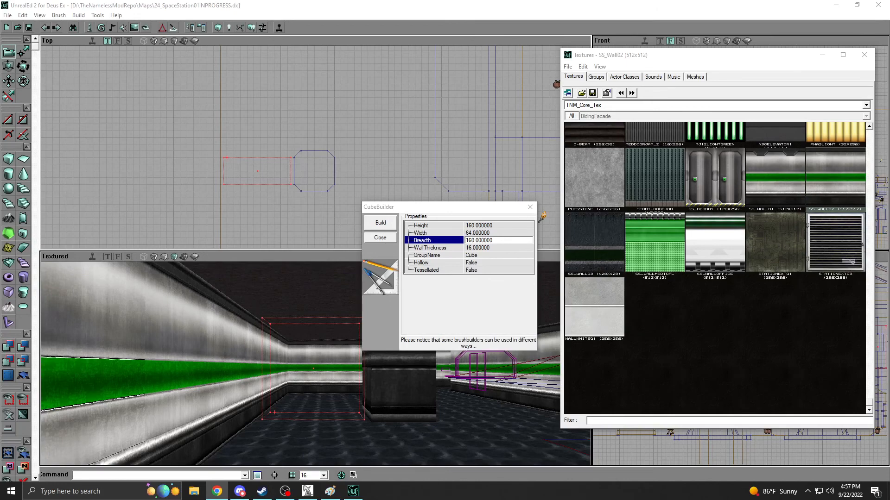
Bring the Chrome window onto this screen, maximize it and view the left-handed Razer DeathAdder mouse on Amazon.
{"action": "left_click_drag", "start_coordinate": [889, 61], "coordinate": [278, 44]}
{"action": "double_click", "coordinate": [455, 43]}
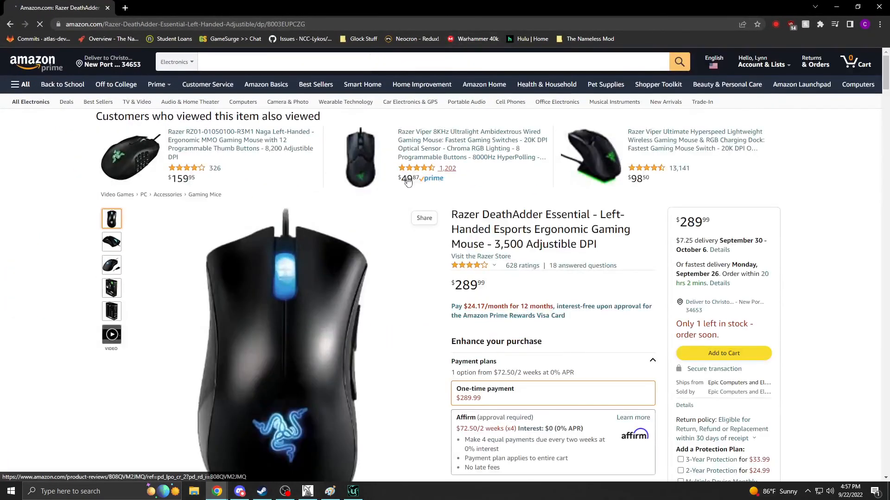
{"action": "scroll", "coordinate": [305, 179], "scroll_direction": "down", "scroll_amount": 2}
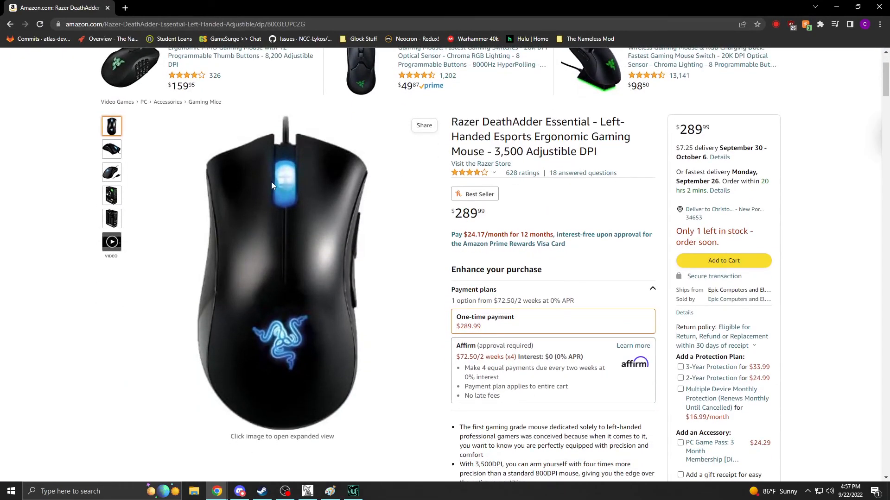